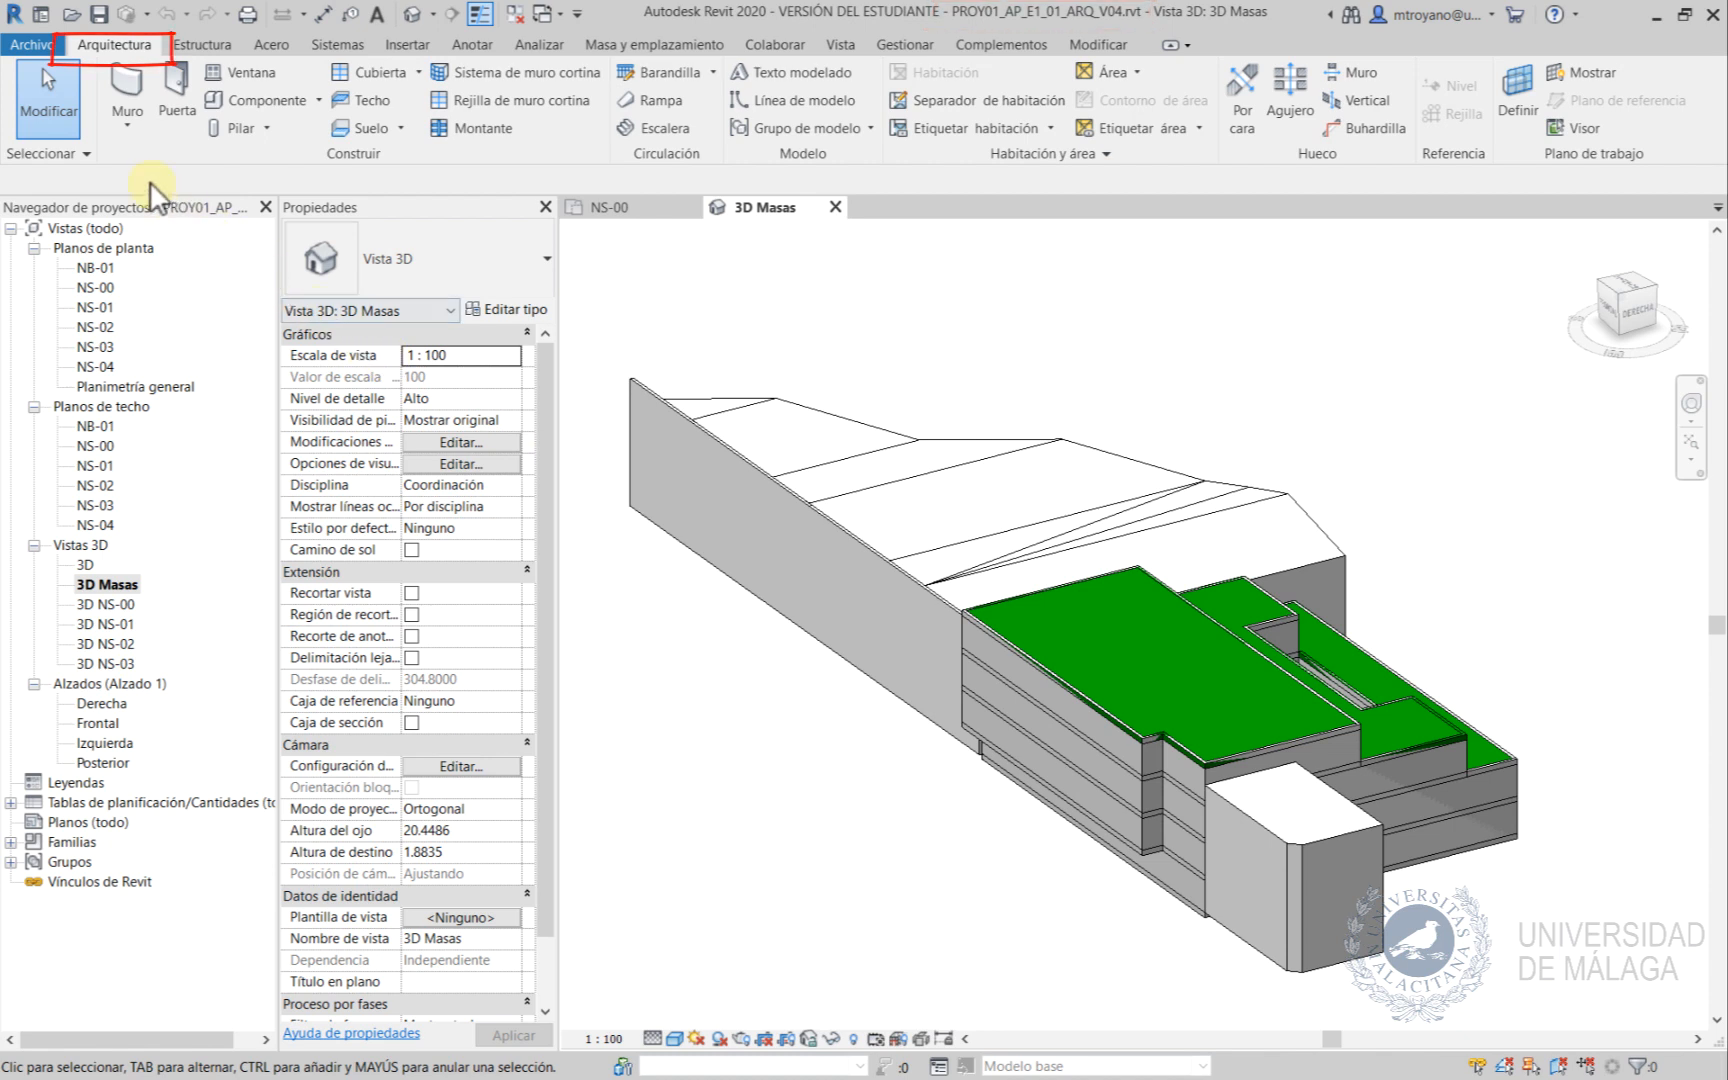
Open the 3D NS-00 view and close the 3D Masas view.
click(124, 127)
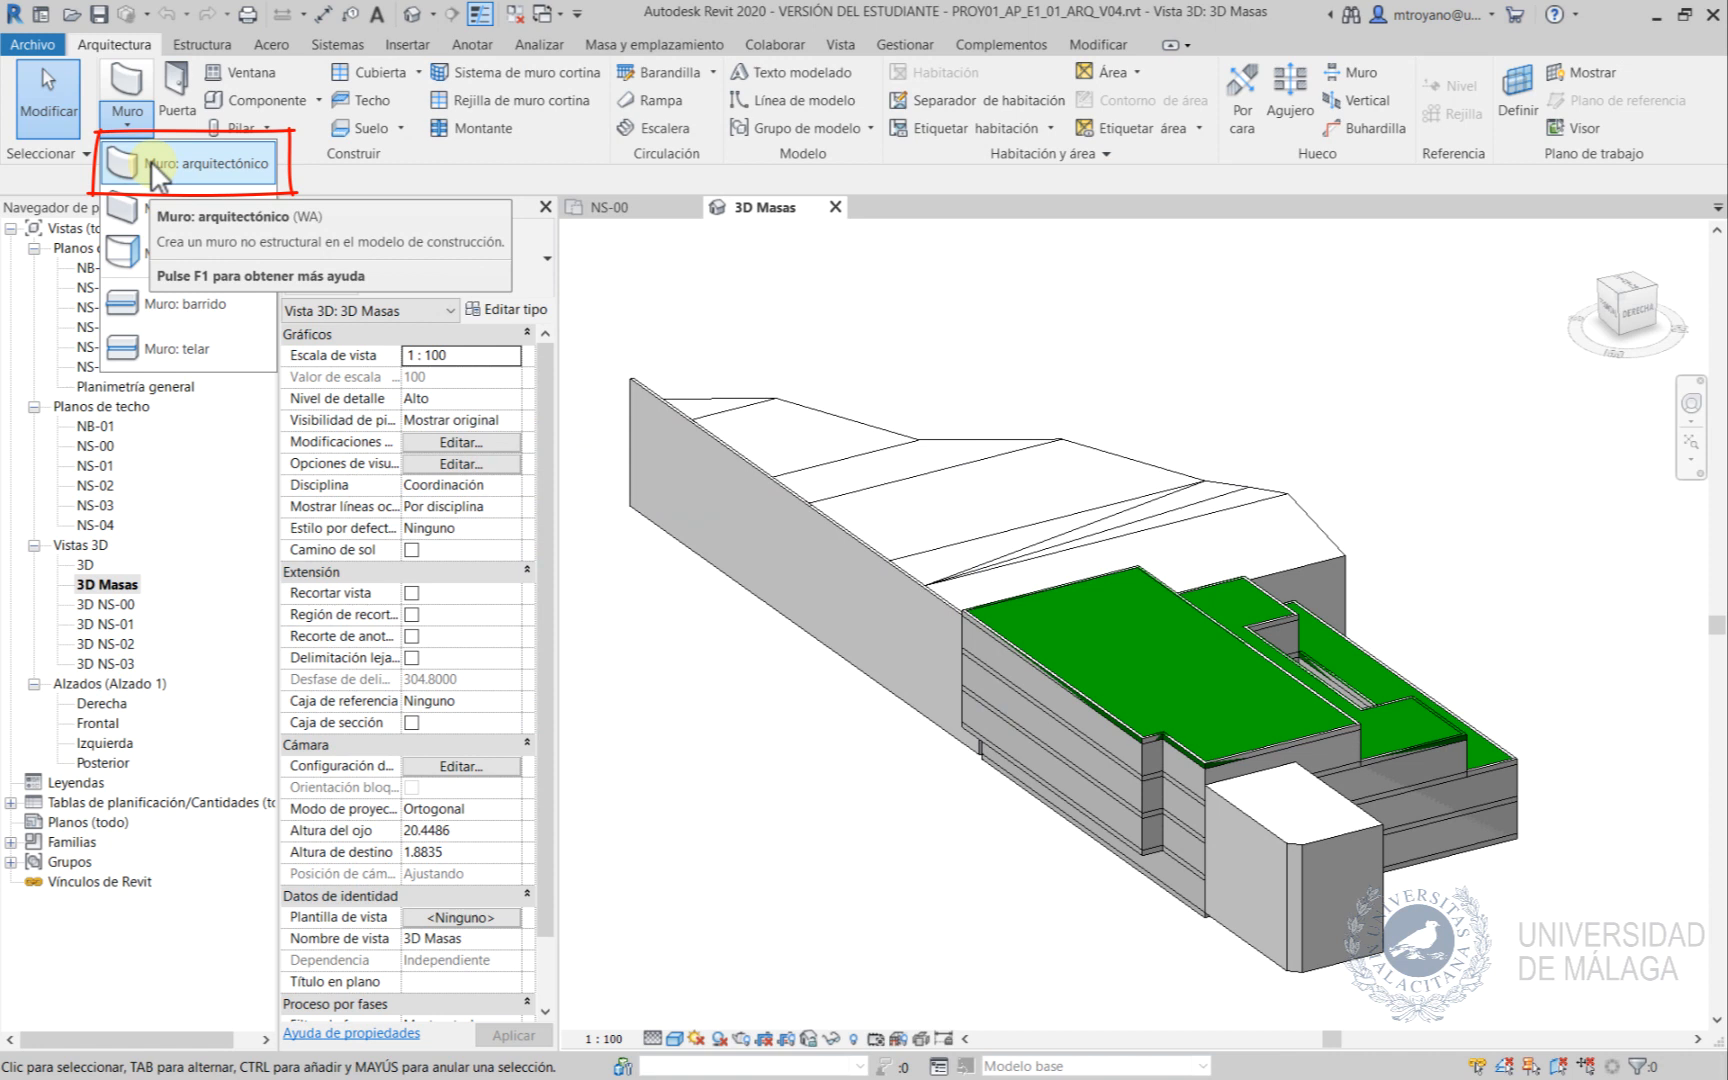
click(150, 161)
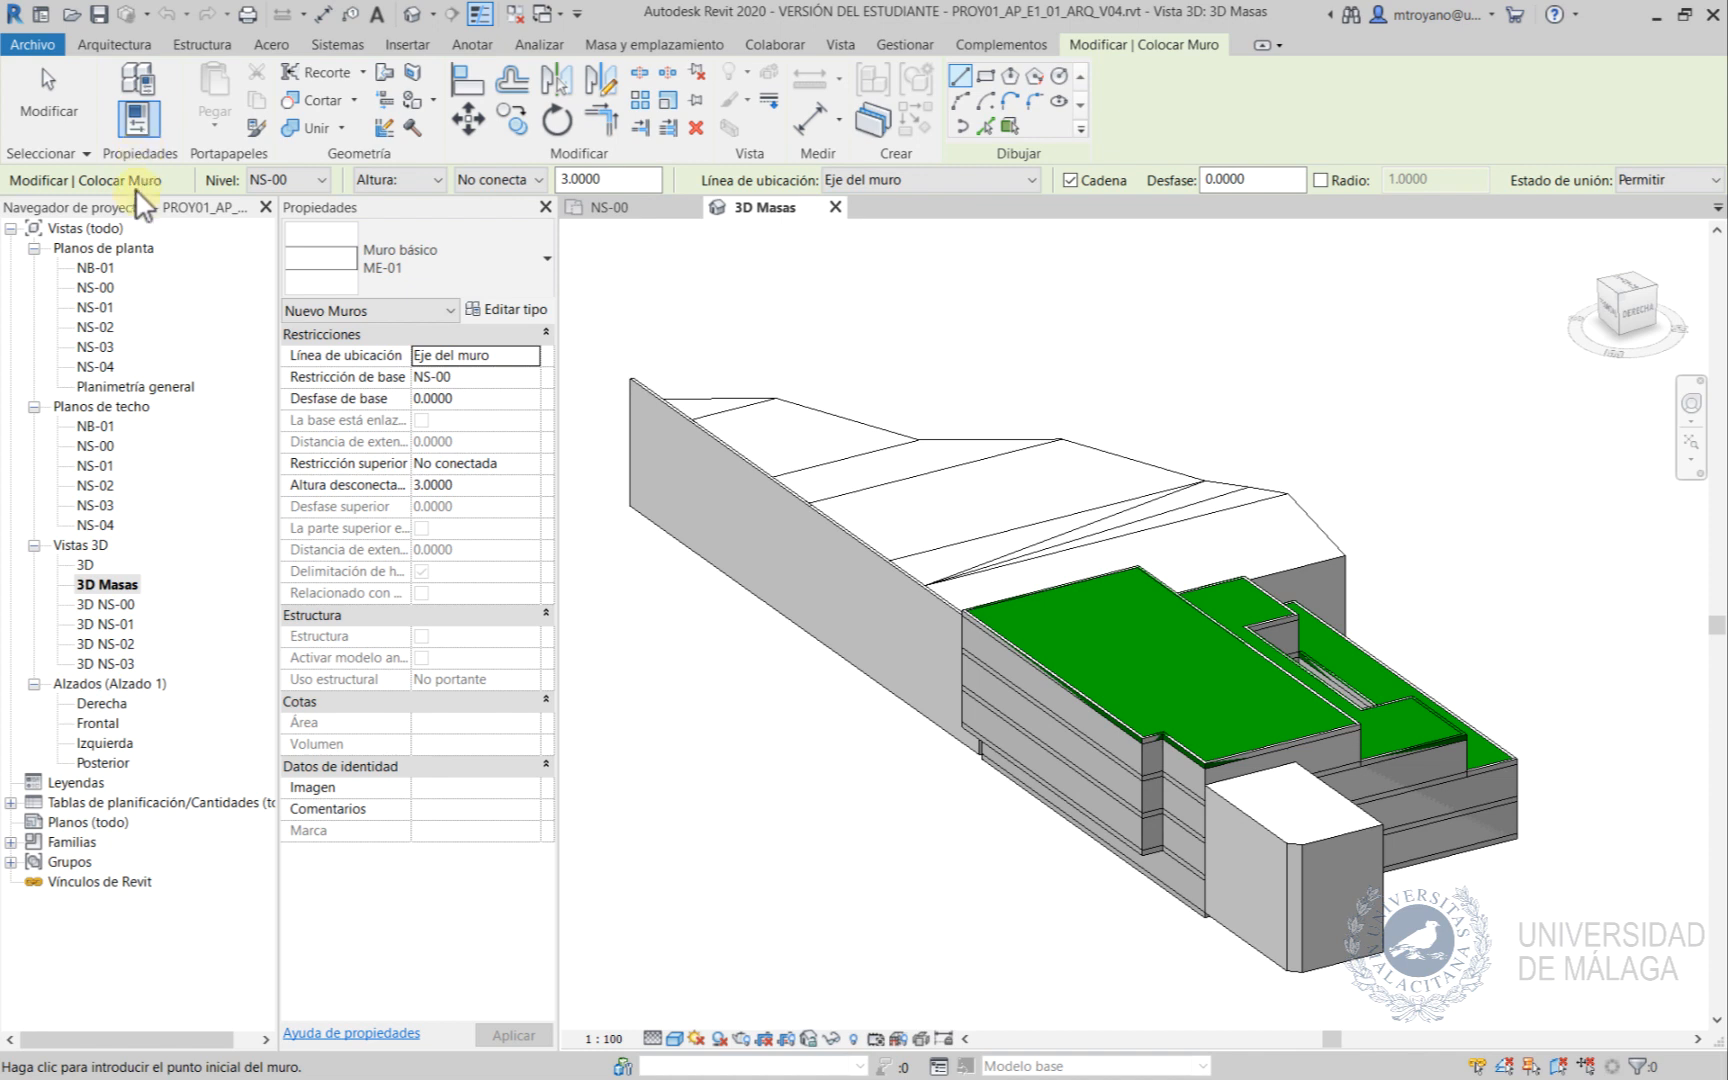
double_click(114, 604)
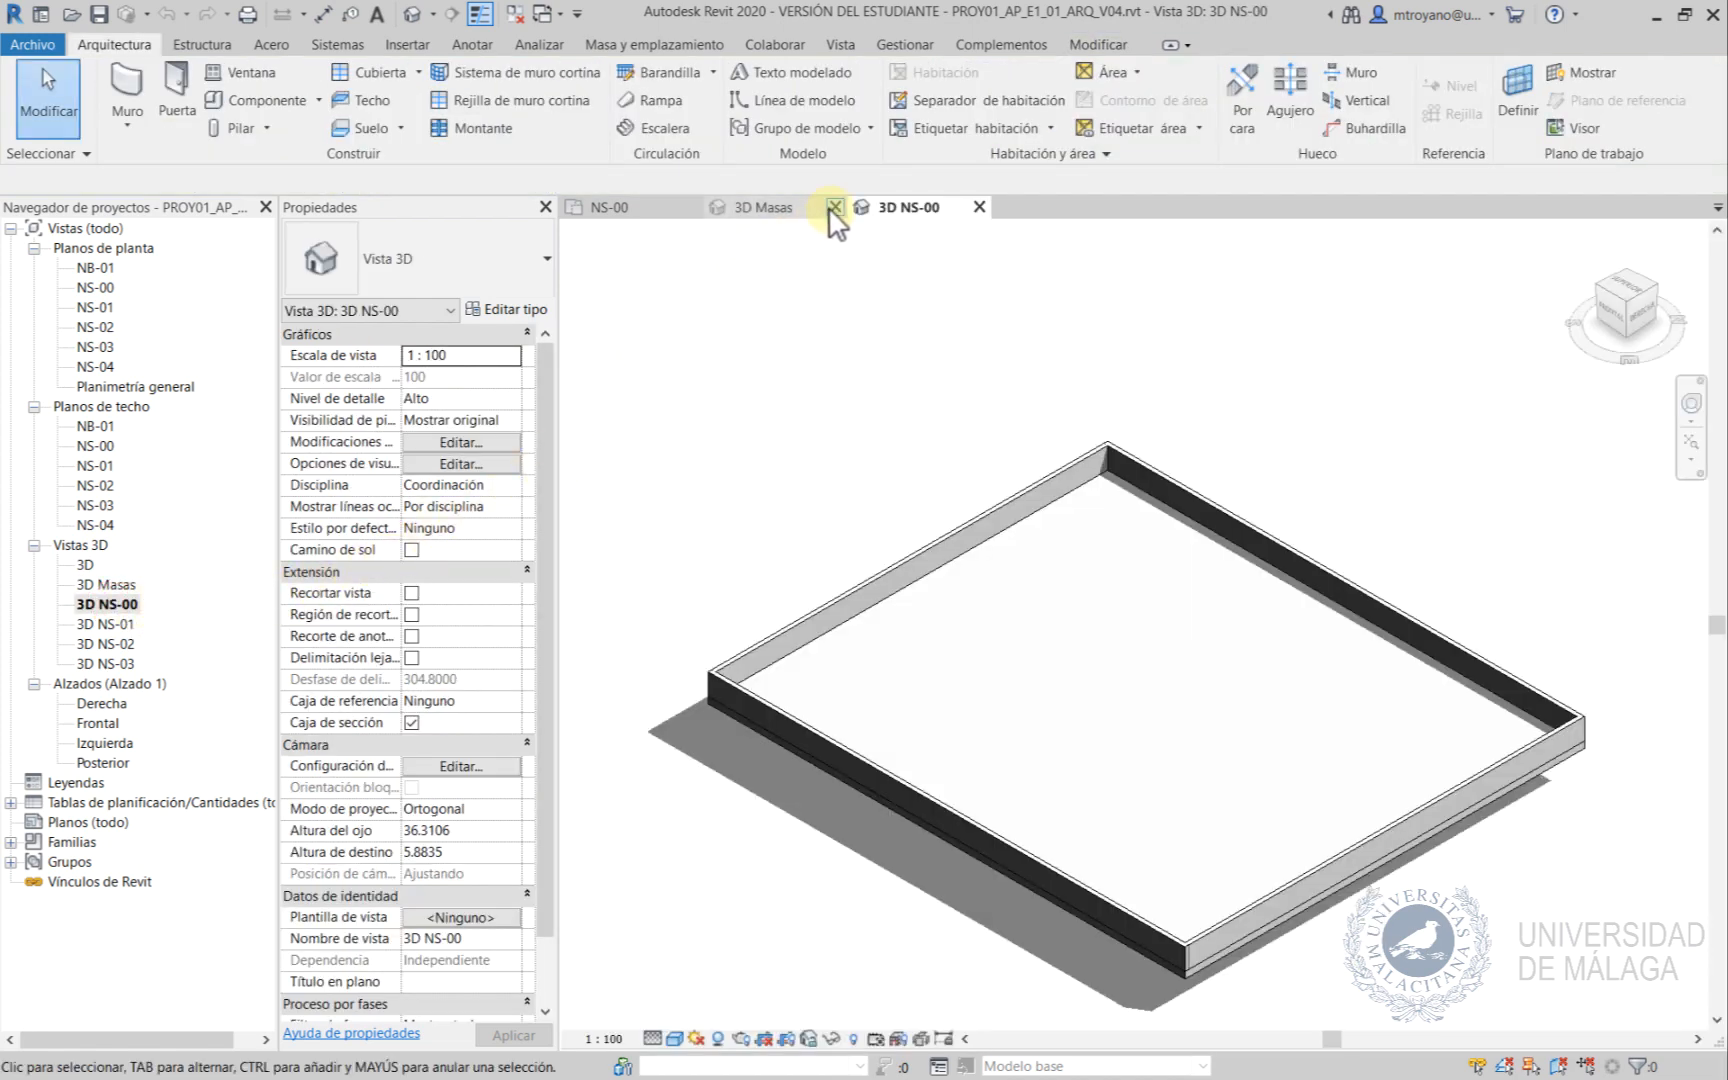
click(833, 206)
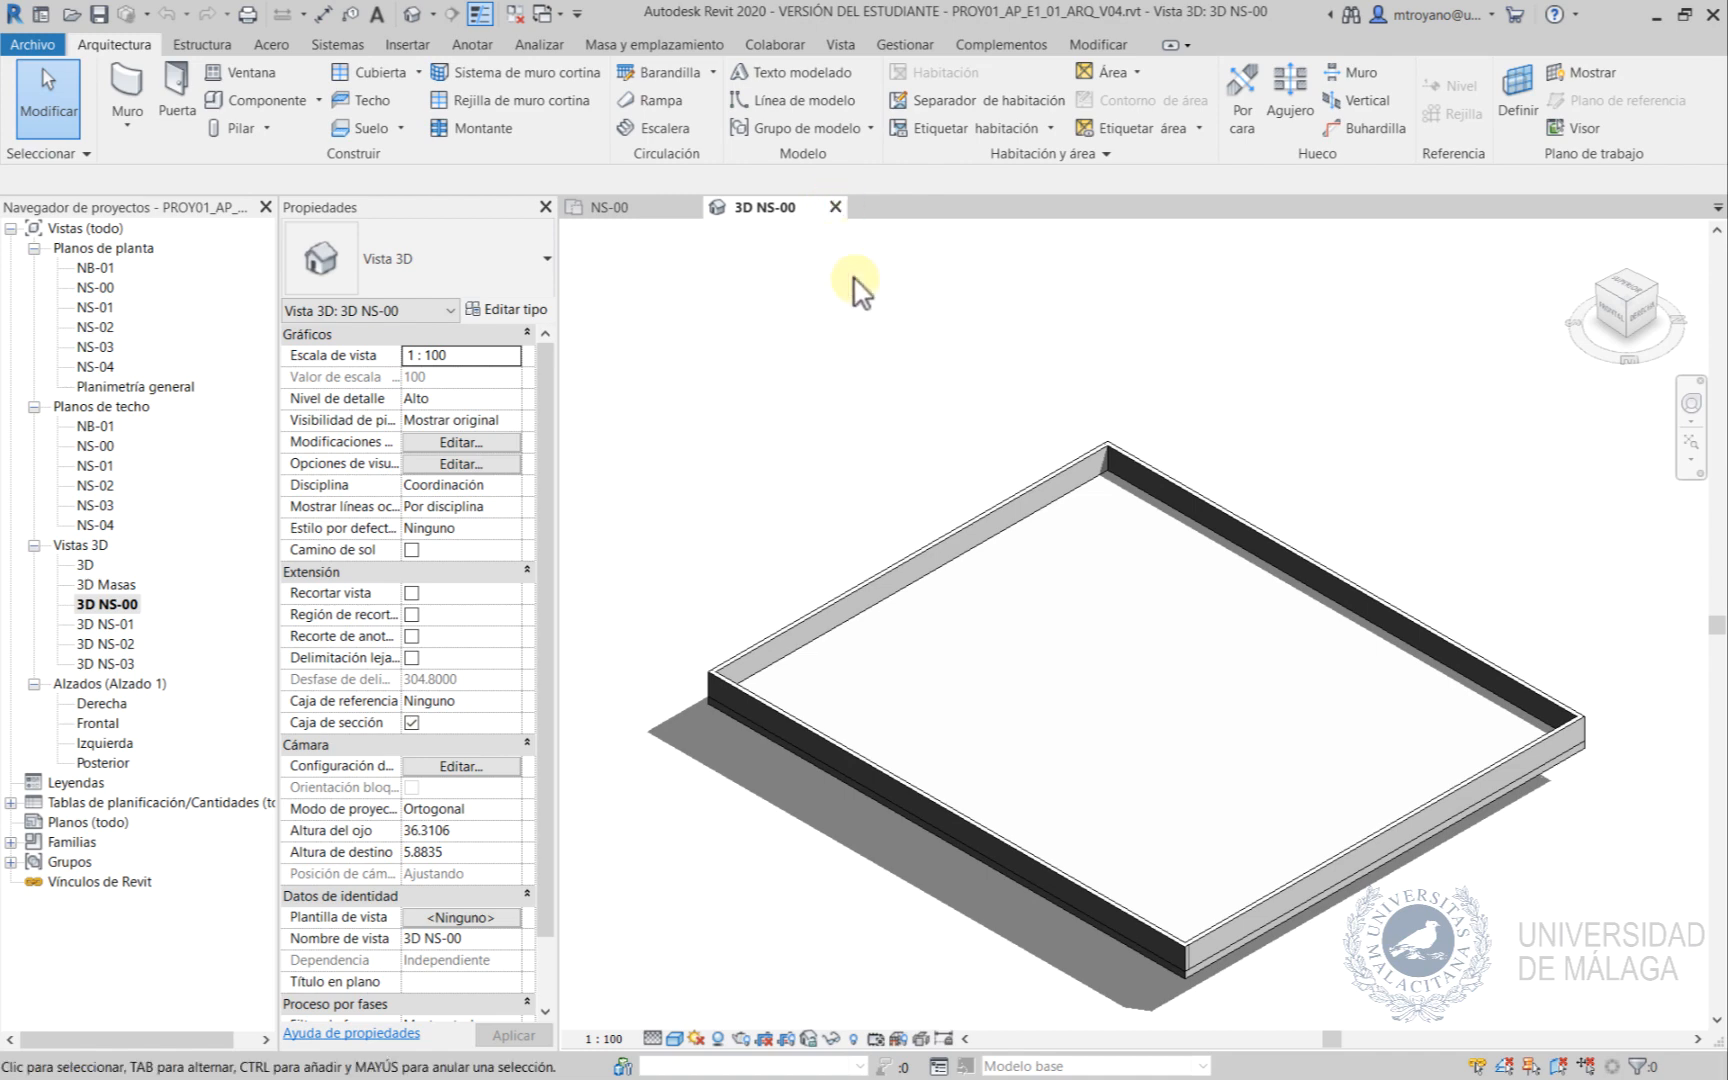
Tile the 3D NS-00 view and the NS-00 floor plan side by side and fit the model in both.
key(w)
key(t)
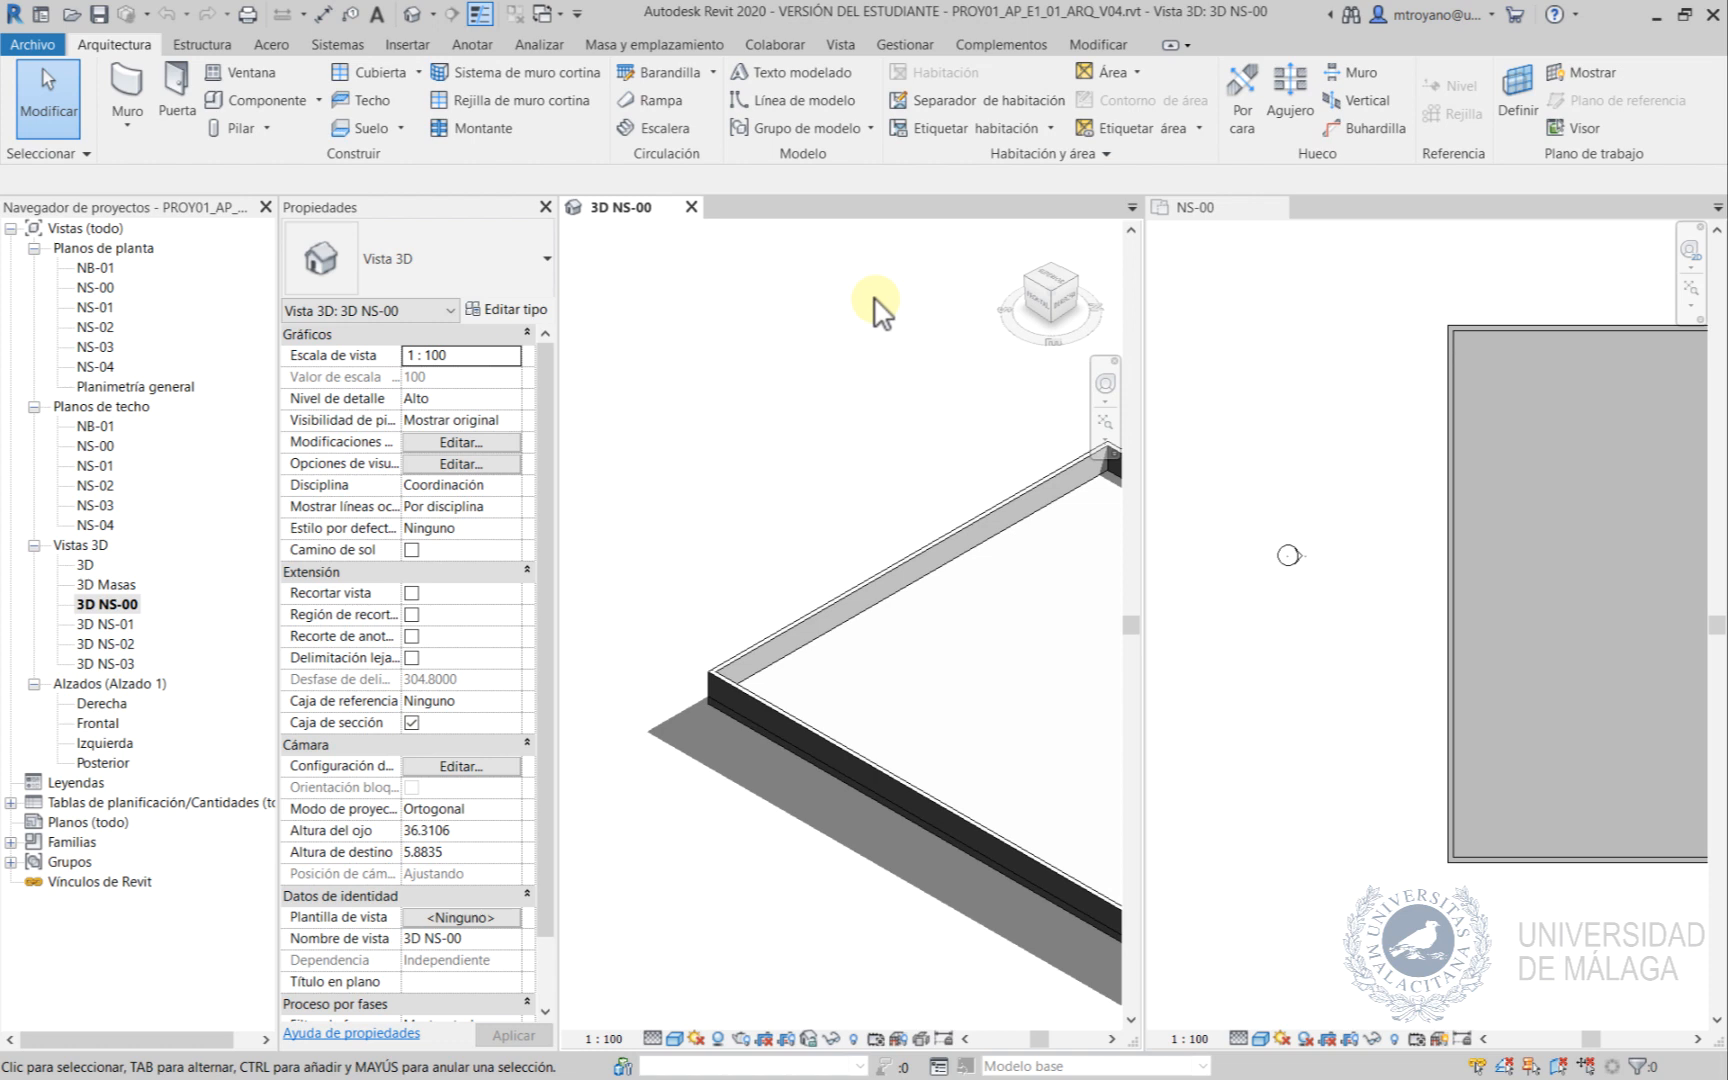
click(1102, 423)
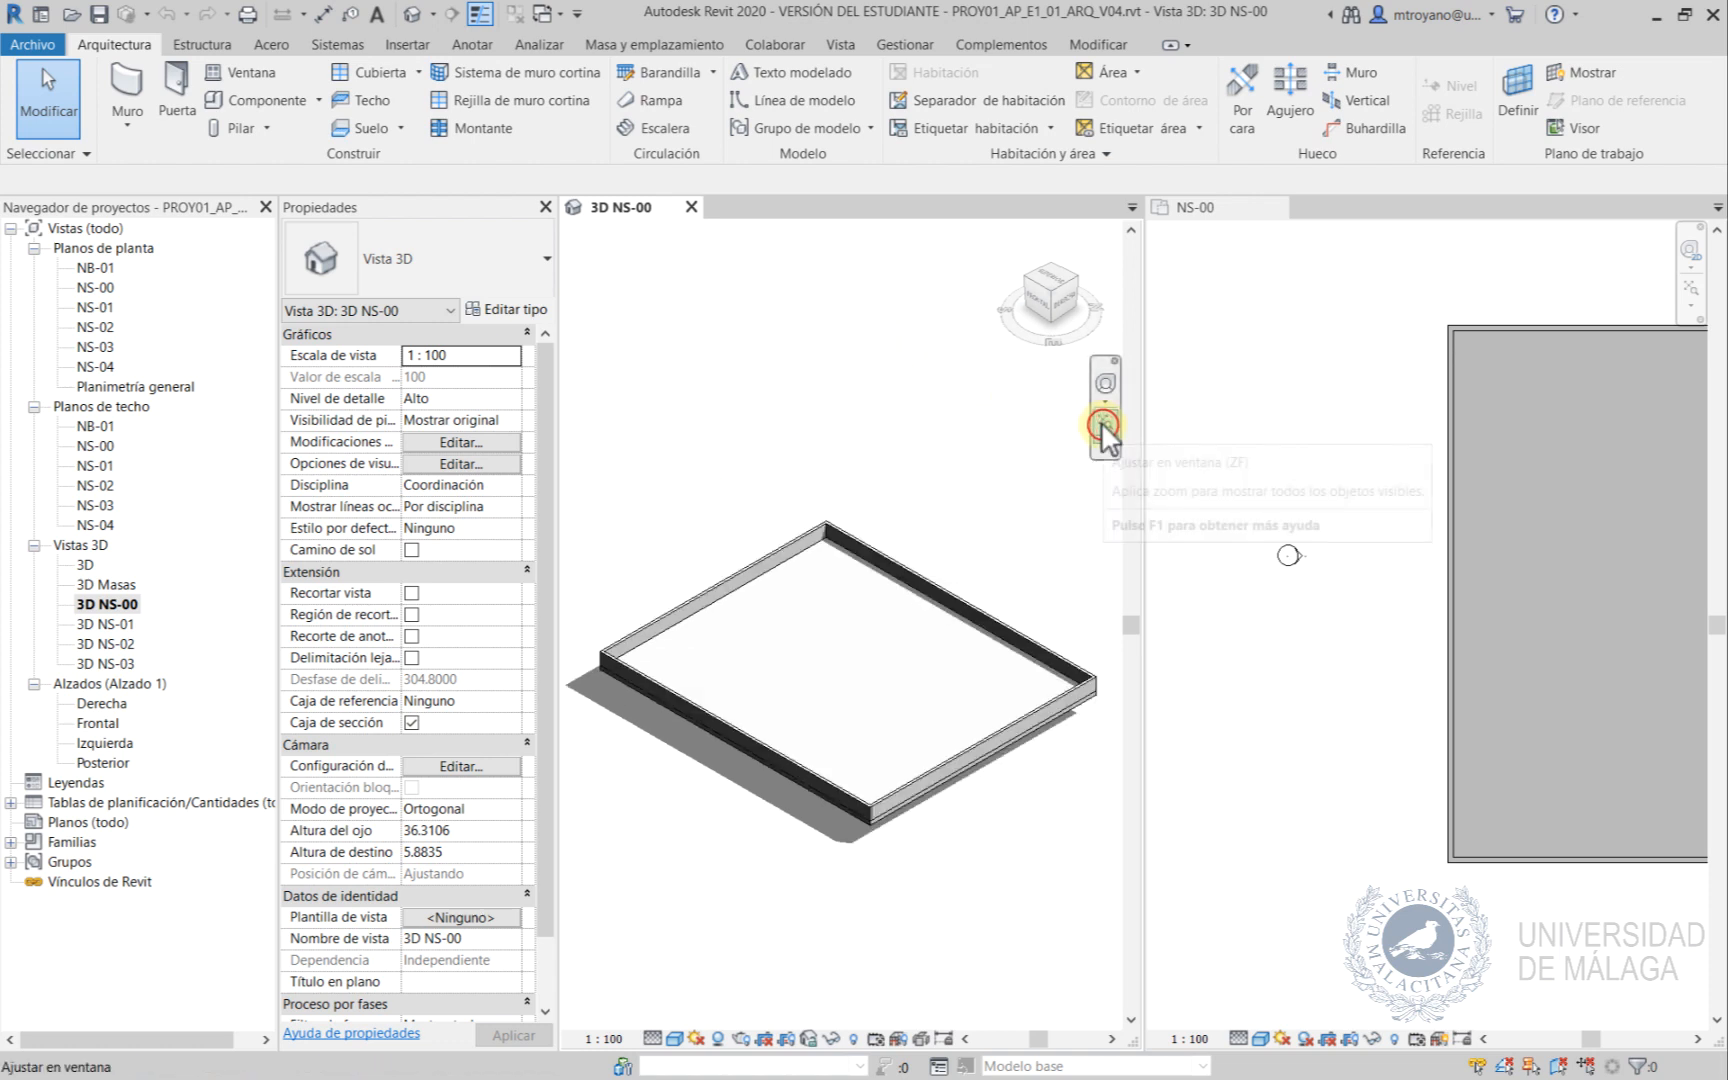
click(1692, 287)
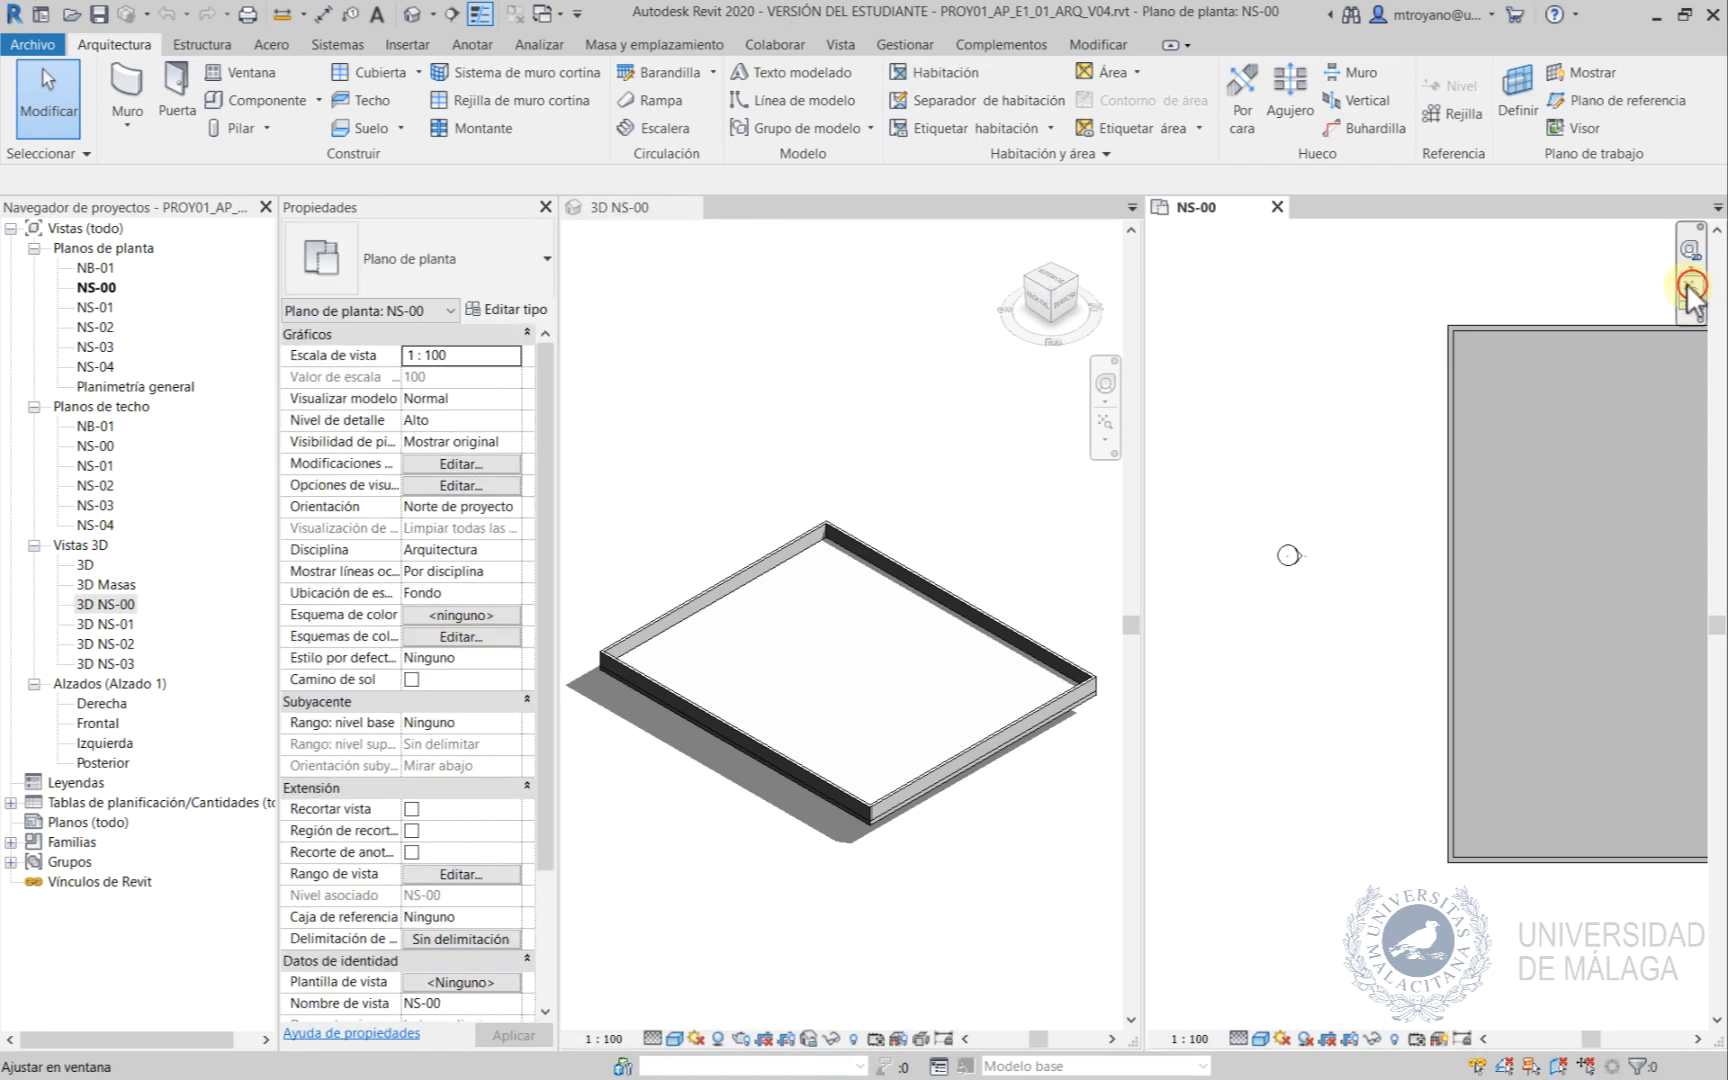
click(1692, 287)
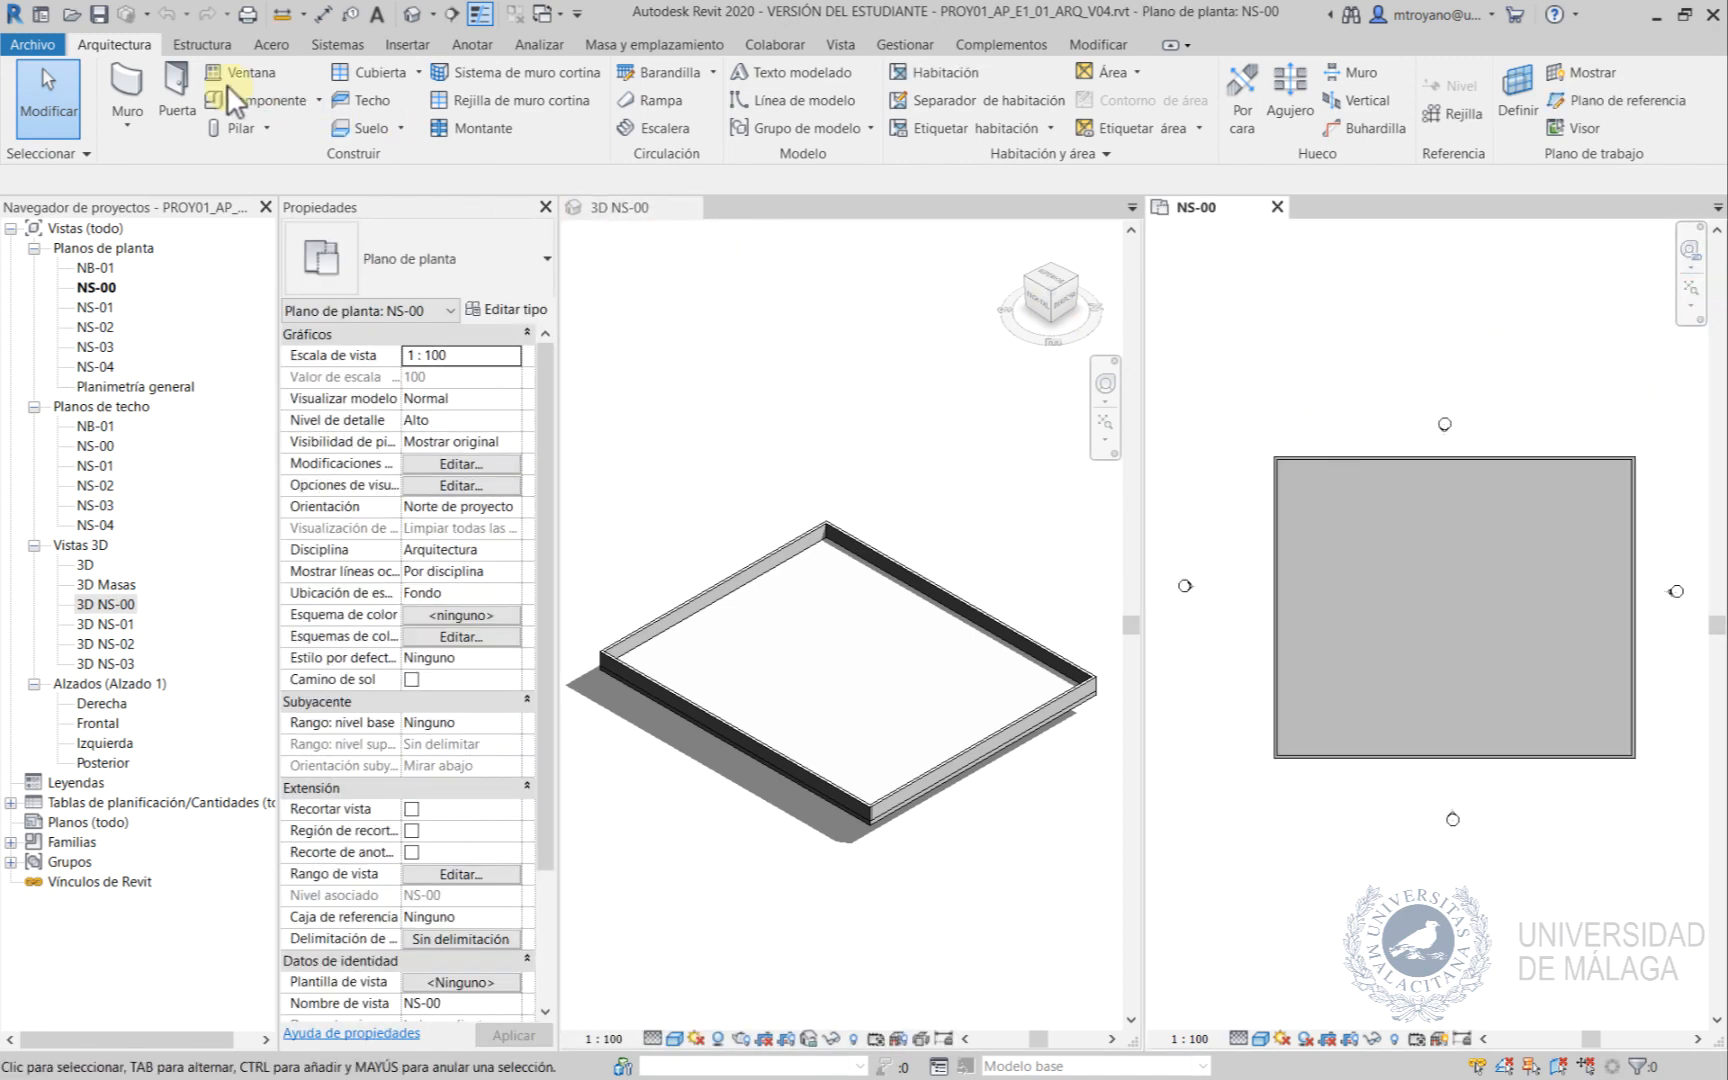
Start an architectural wall, browse the available wall types and choose the basic wall ME-01.
click(120, 80)
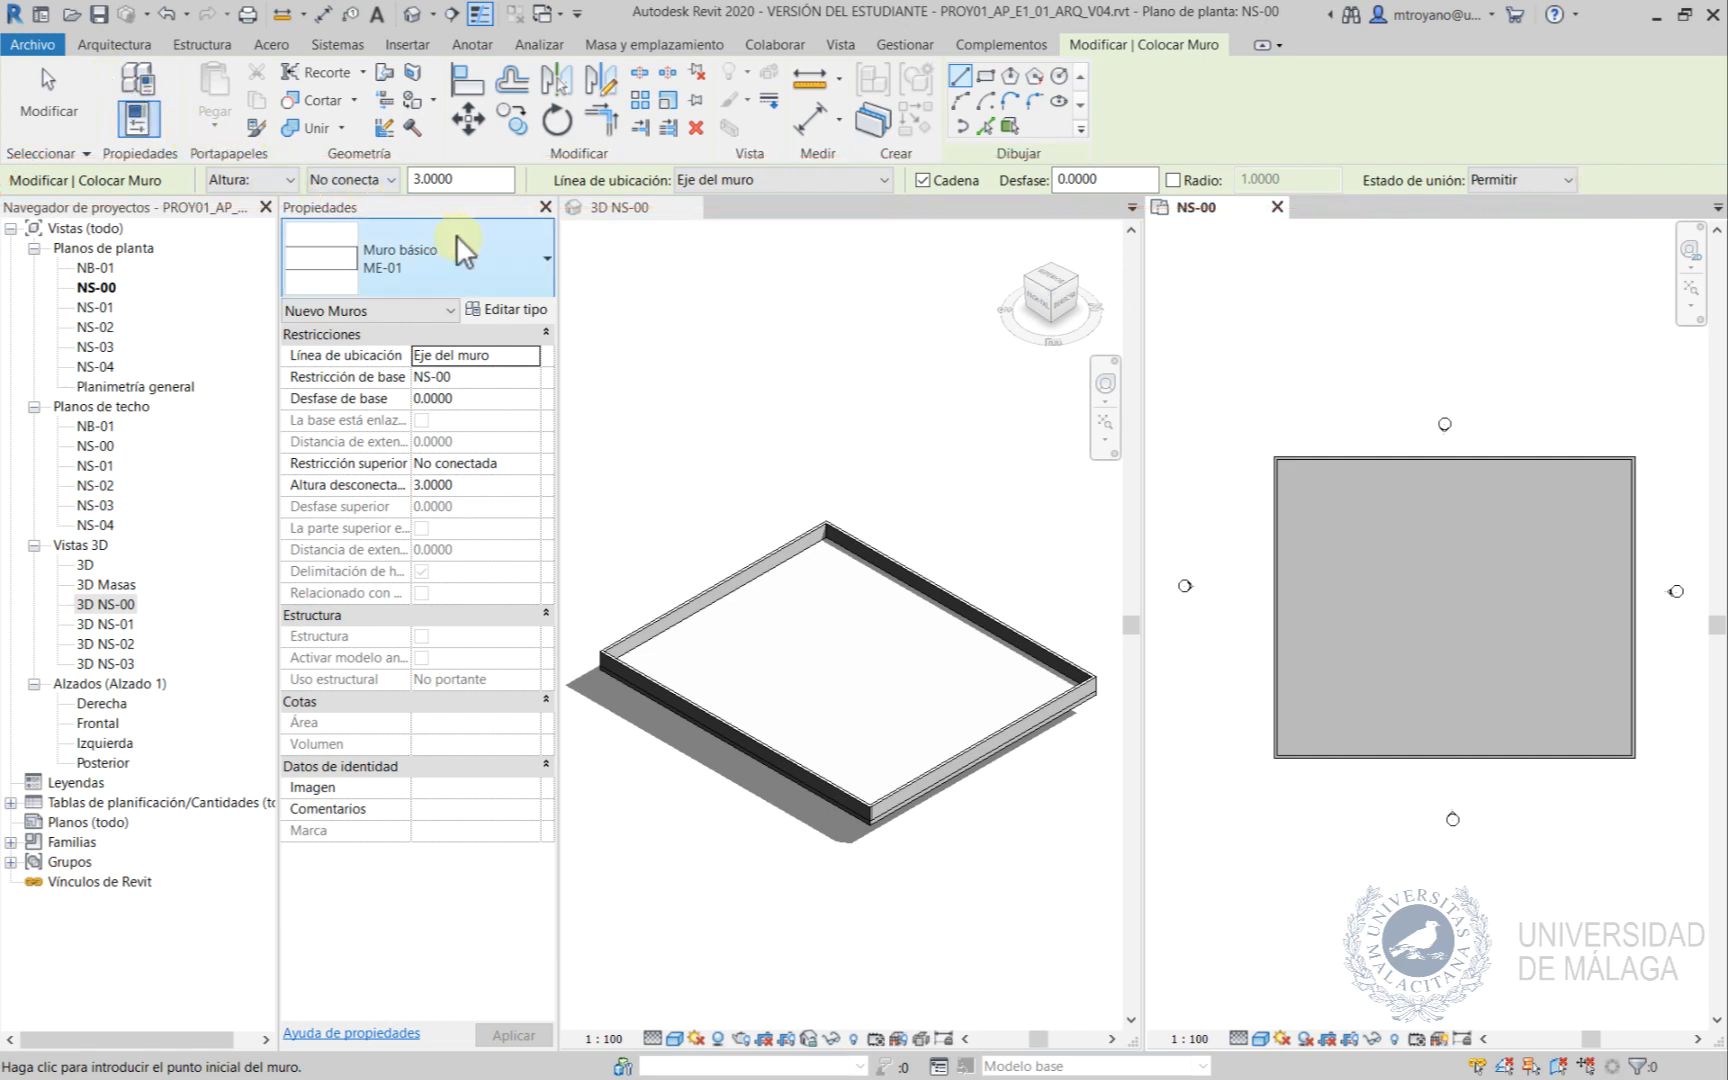
click(540, 262)
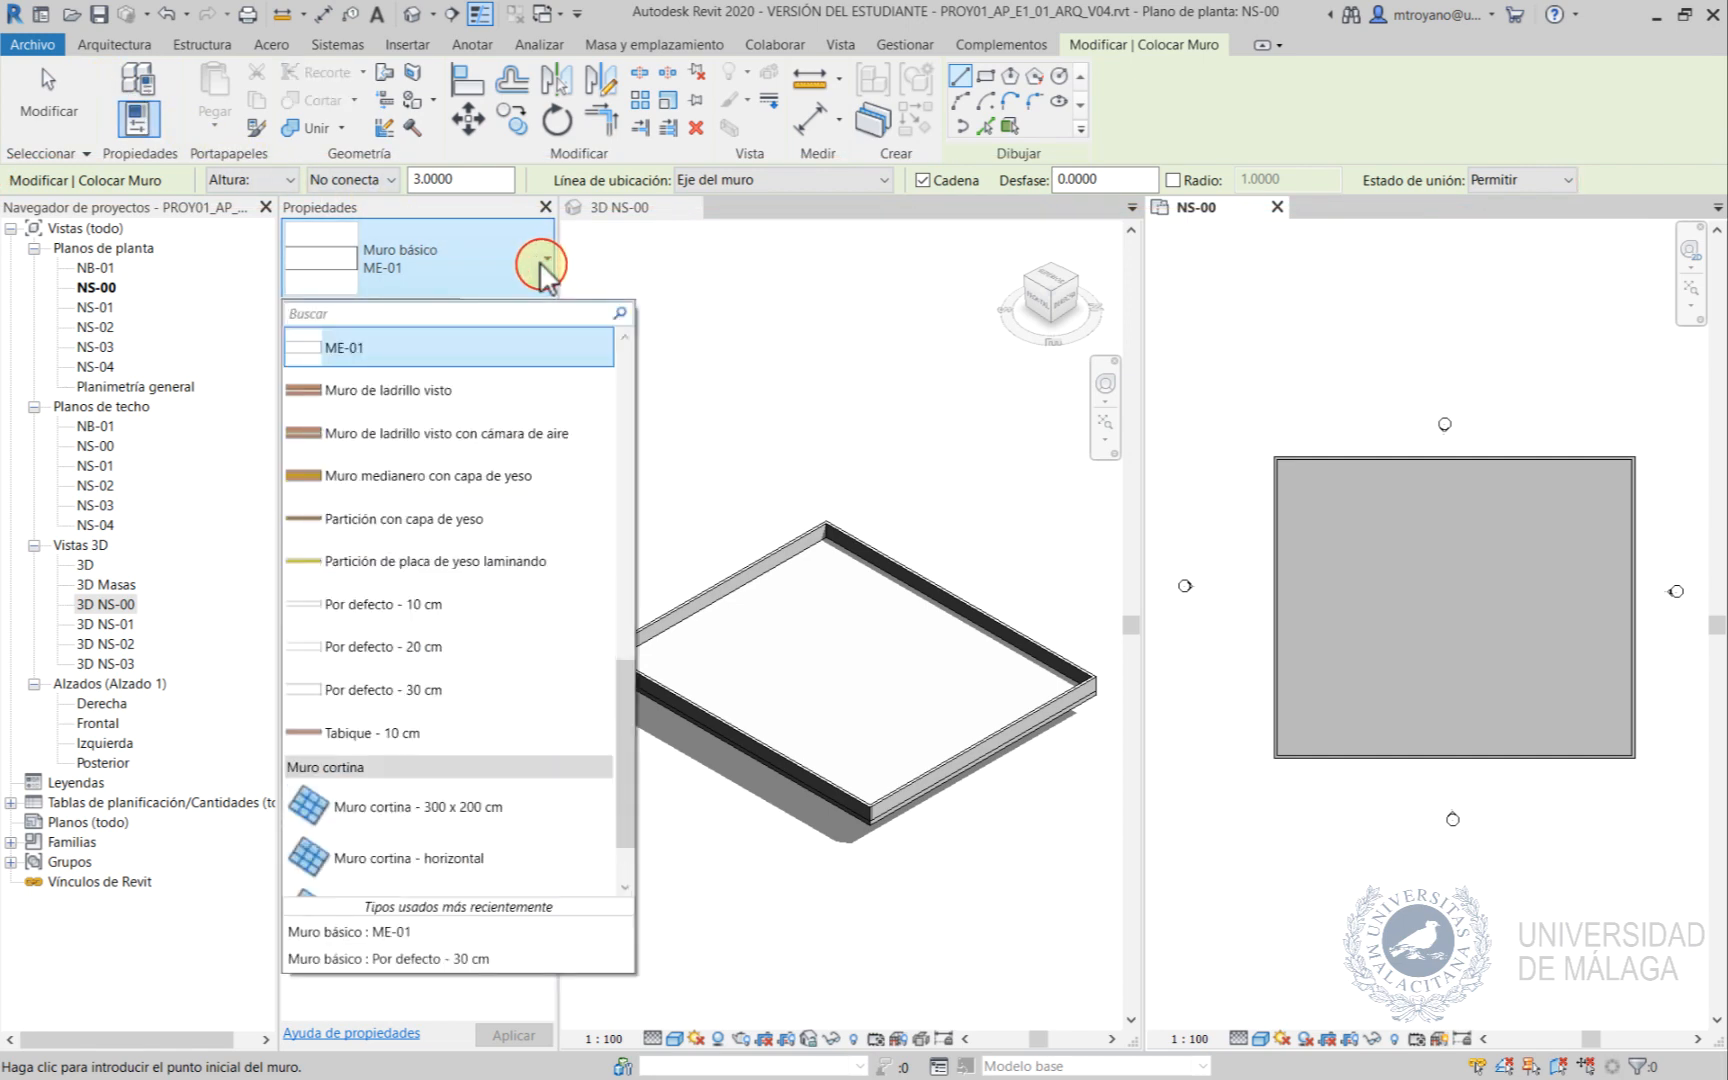
drag(618, 662, 610, 315)
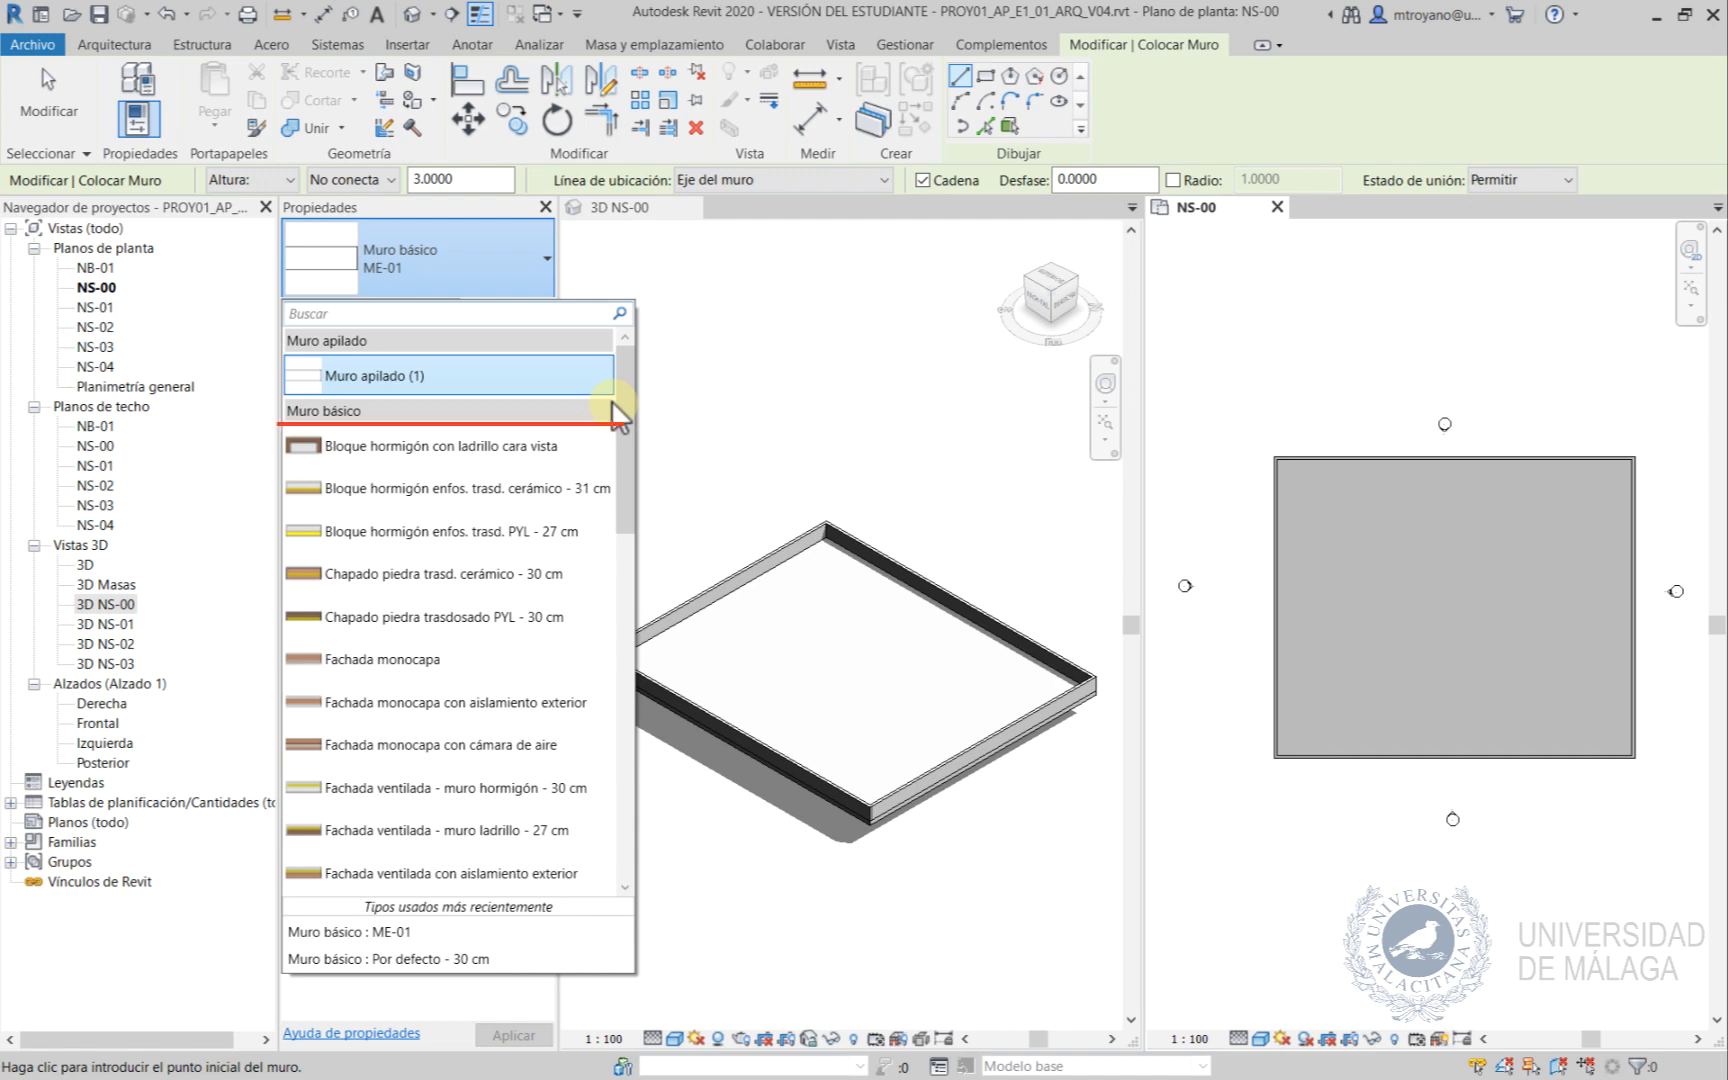
drag(613, 402, 620, 811)
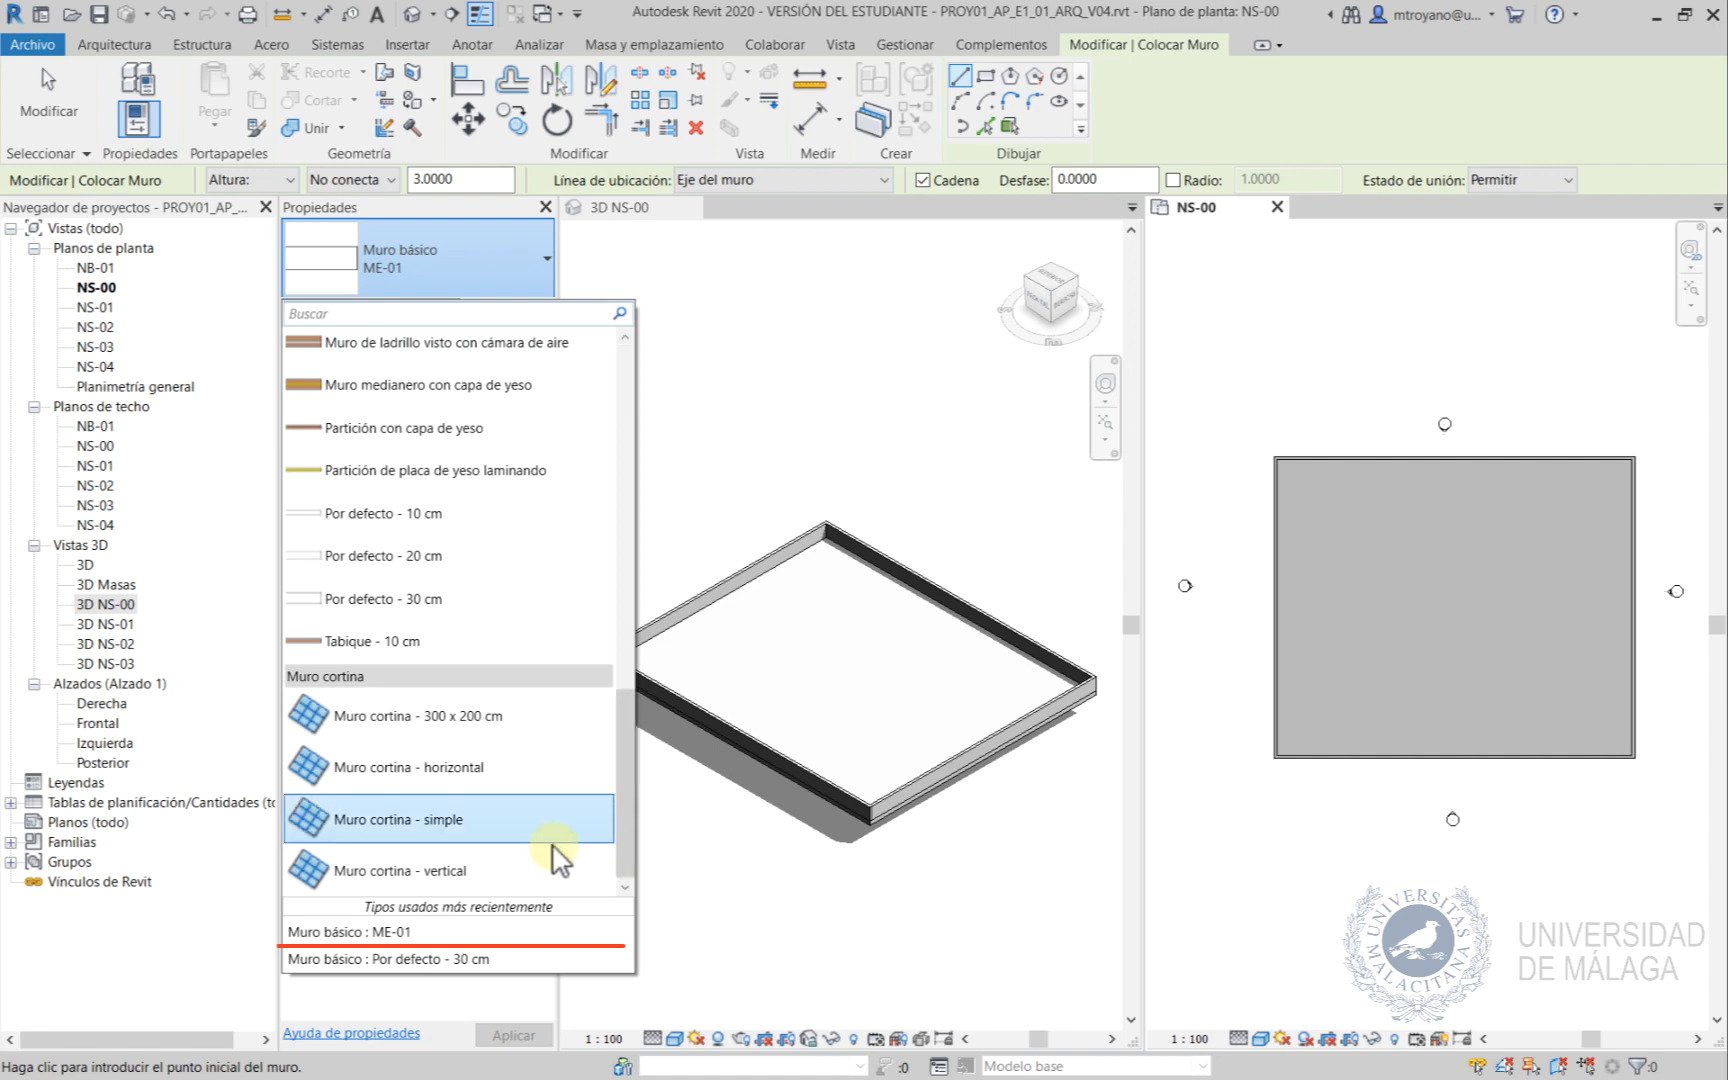
click(387, 934)
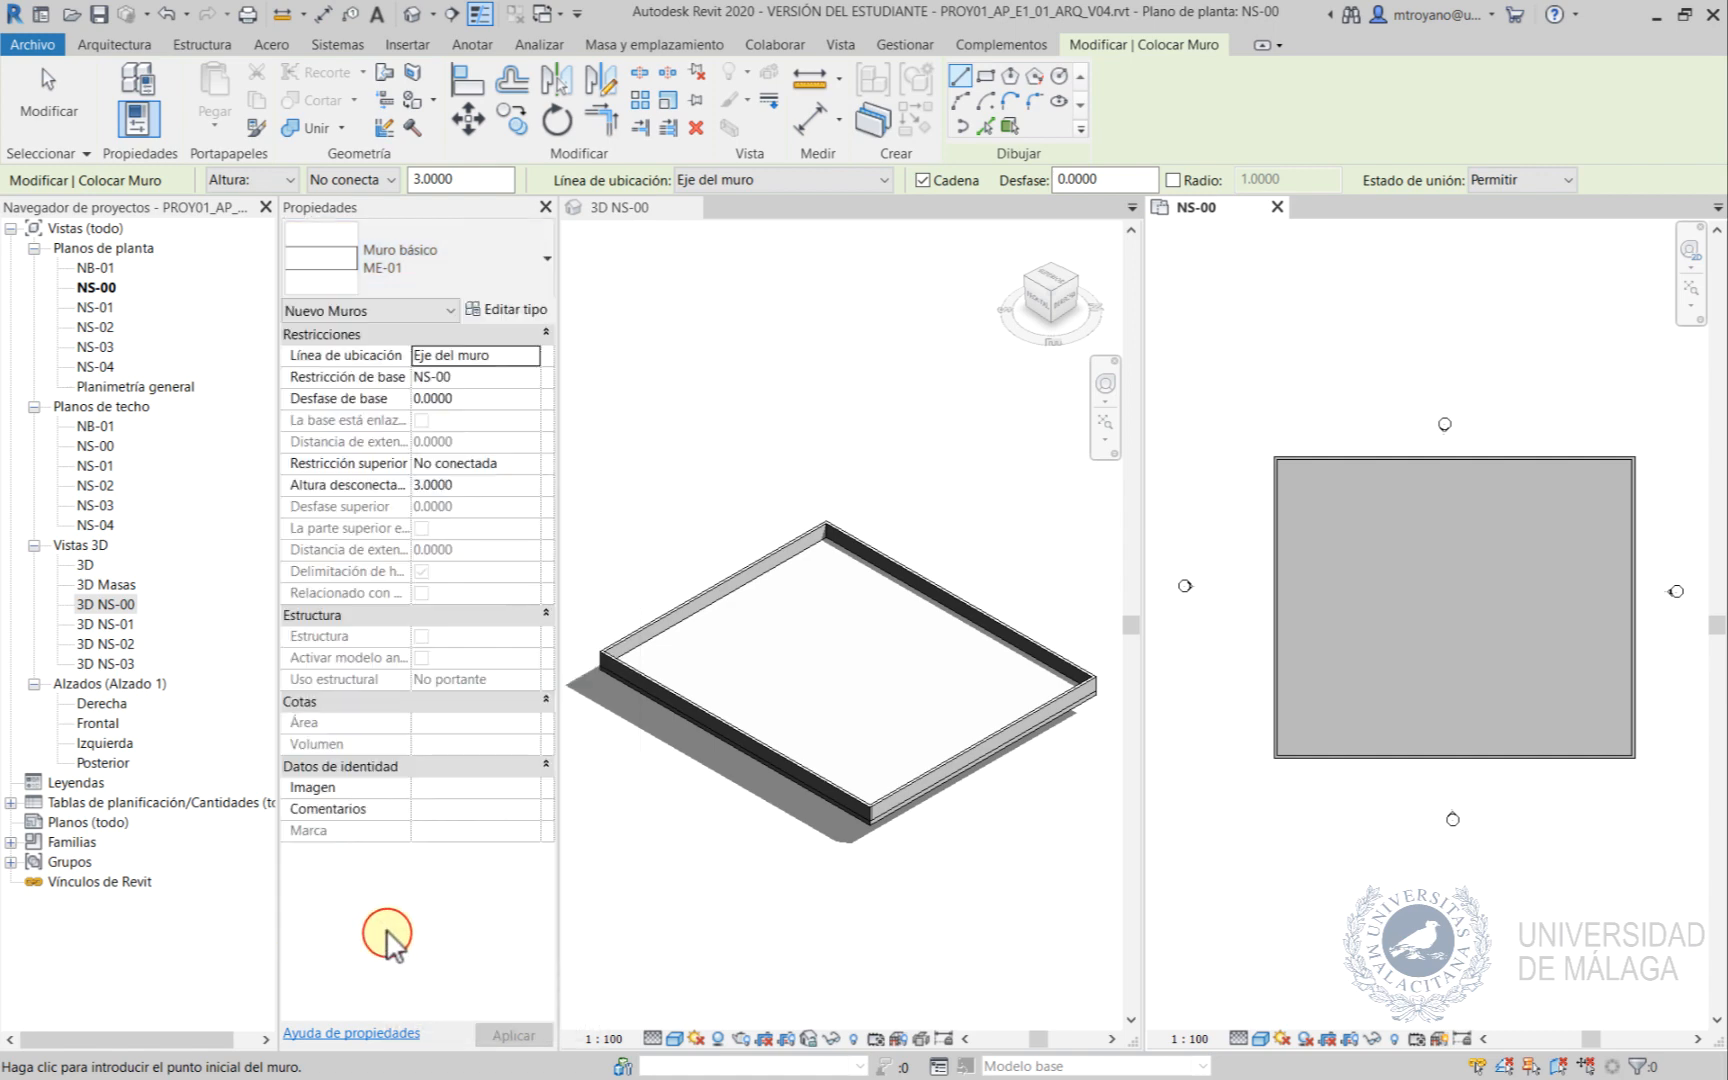
Duplicate the ME-01 wall type under the name MI-01.
click(525, 310)
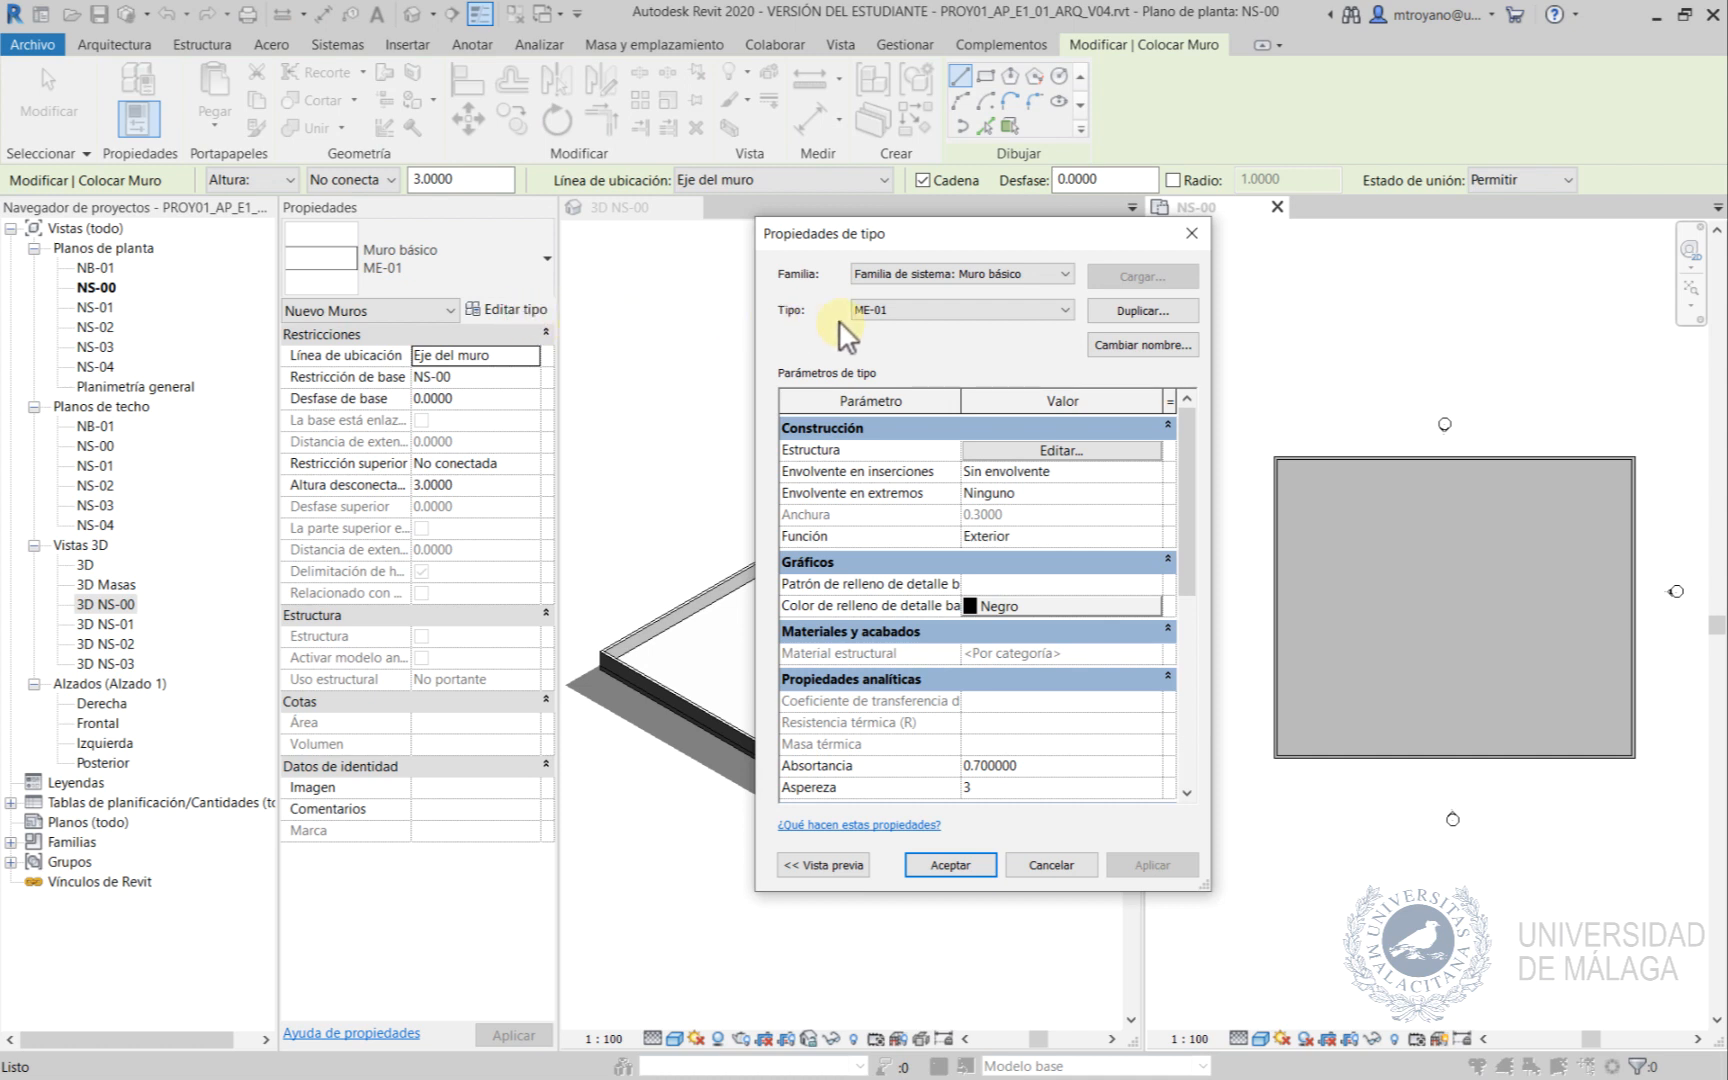
click(1115, 311)
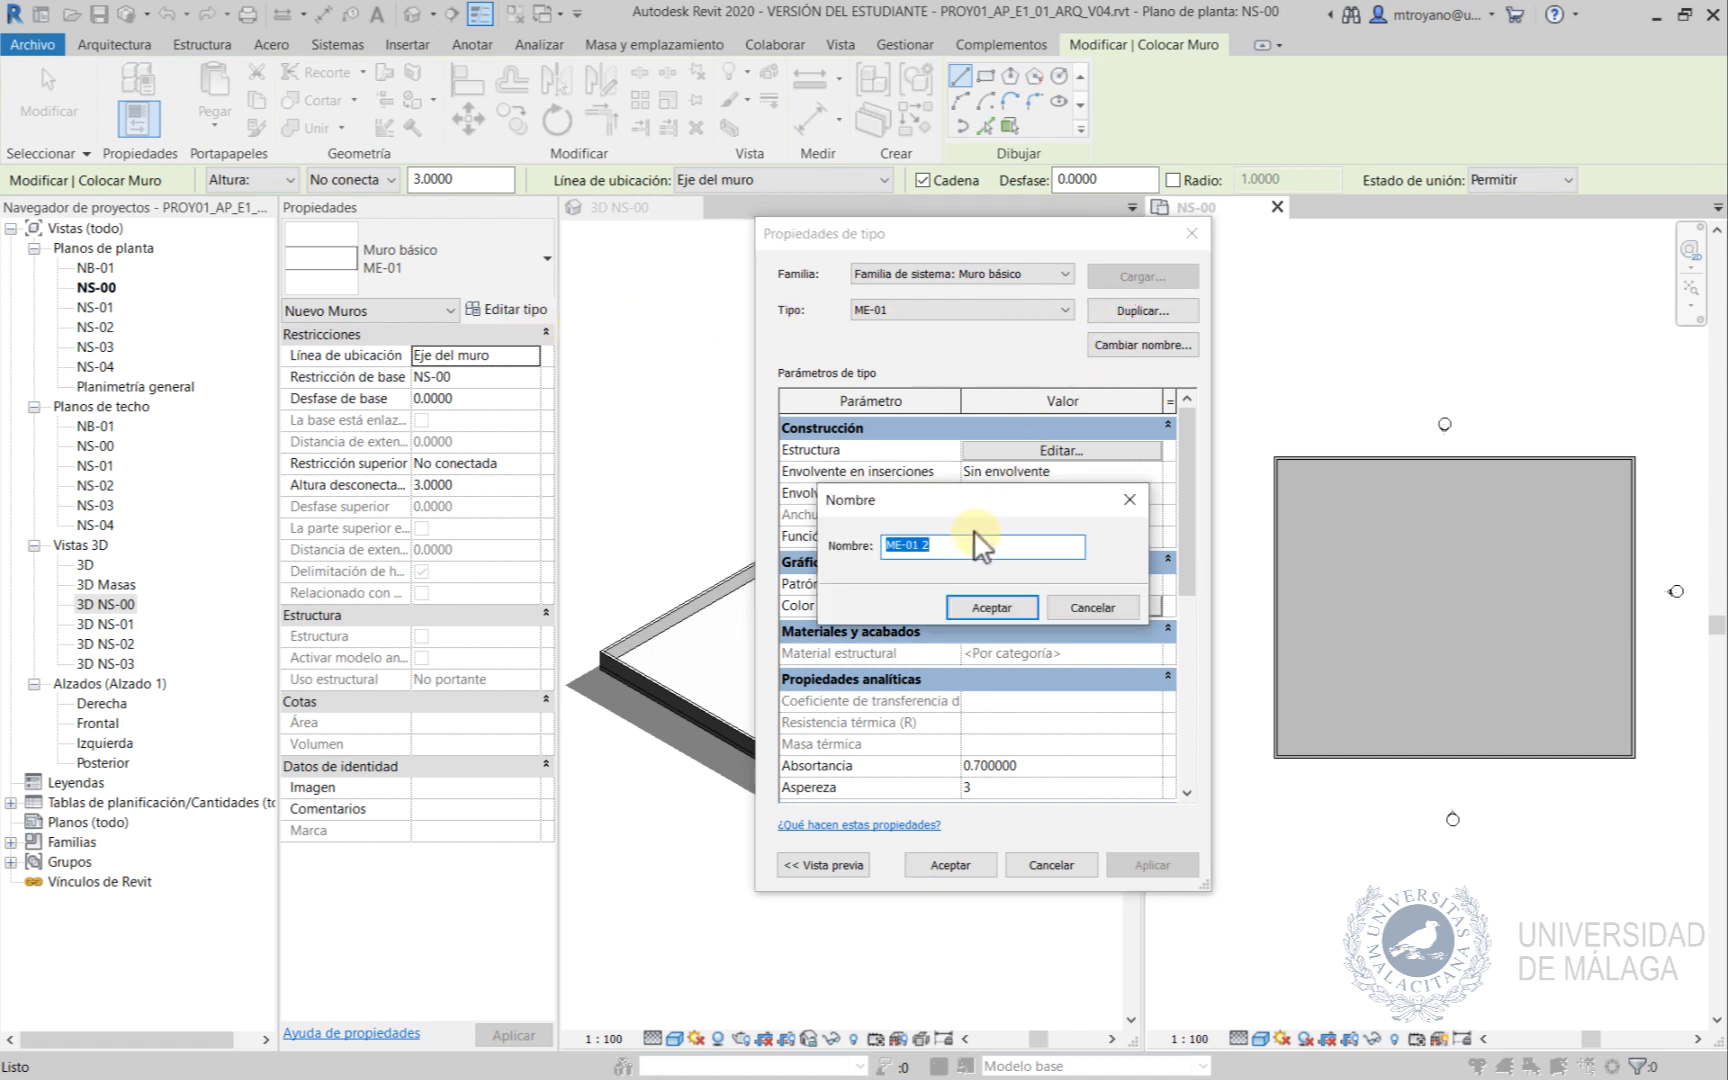
text(MI-01)
click(994, 608)
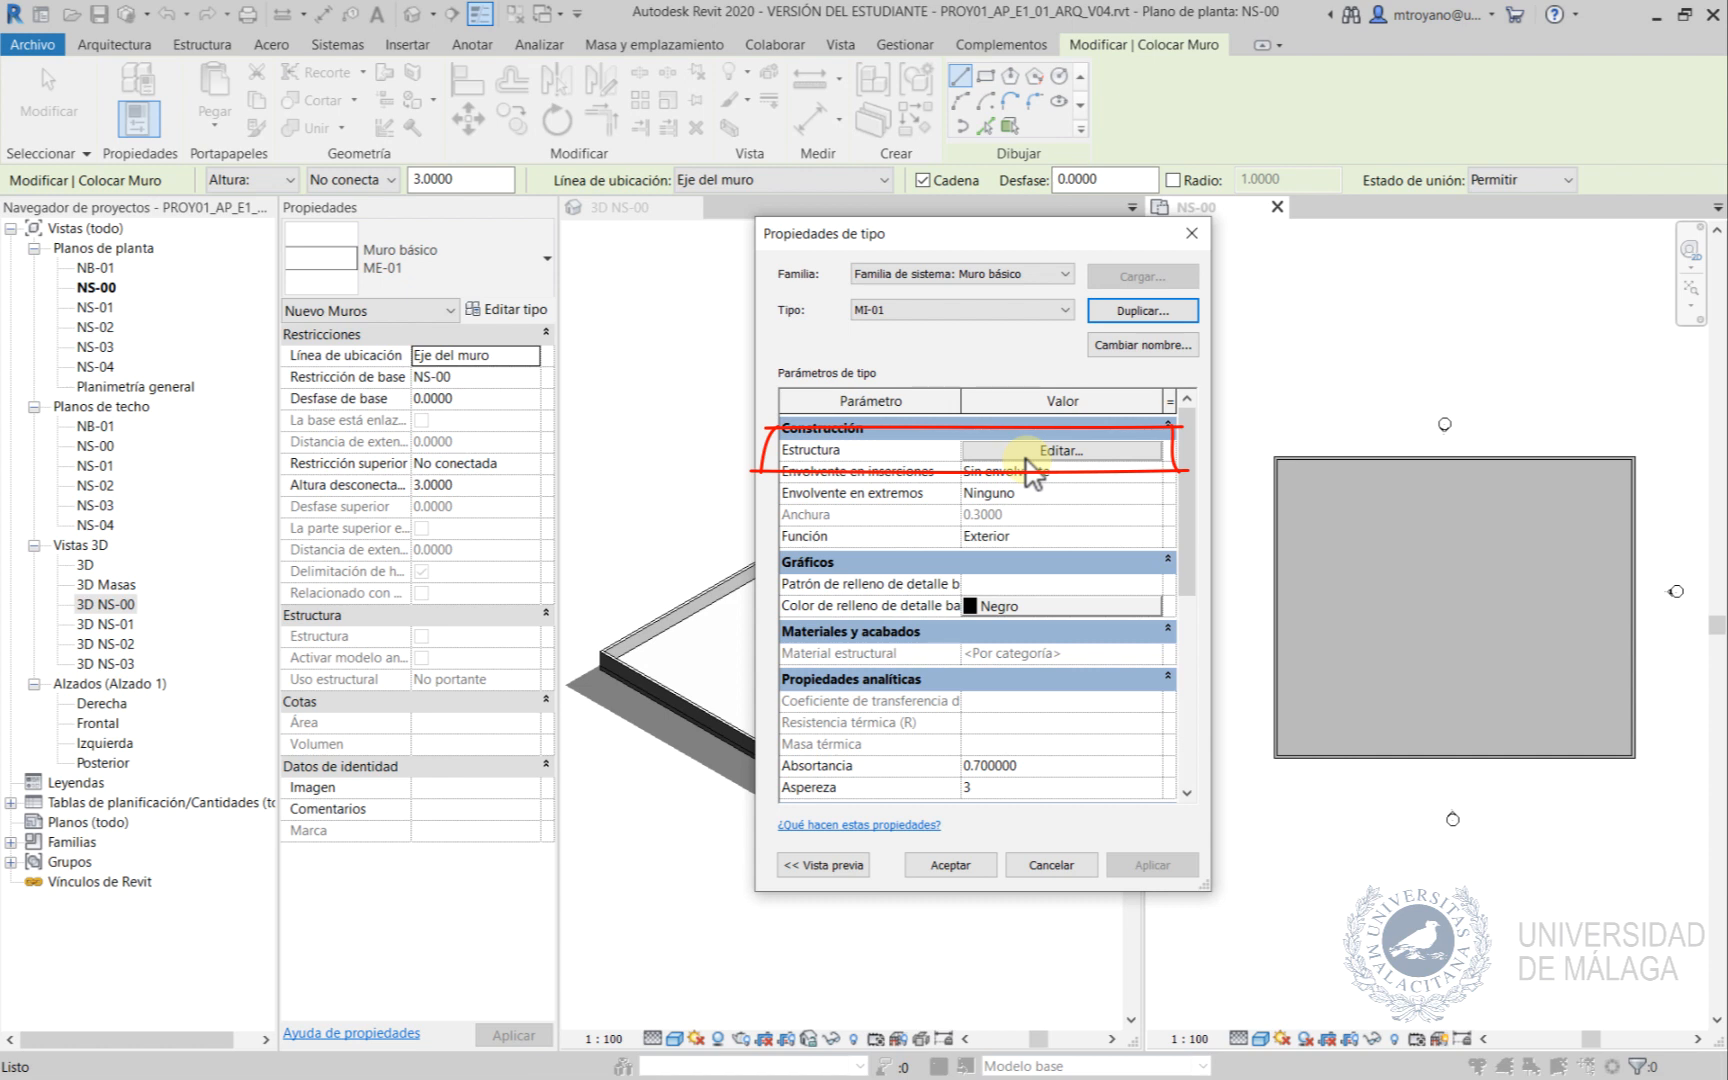
Set the thickness of the MI-01 type's structural layer to 0.15.
click(1026, 456)
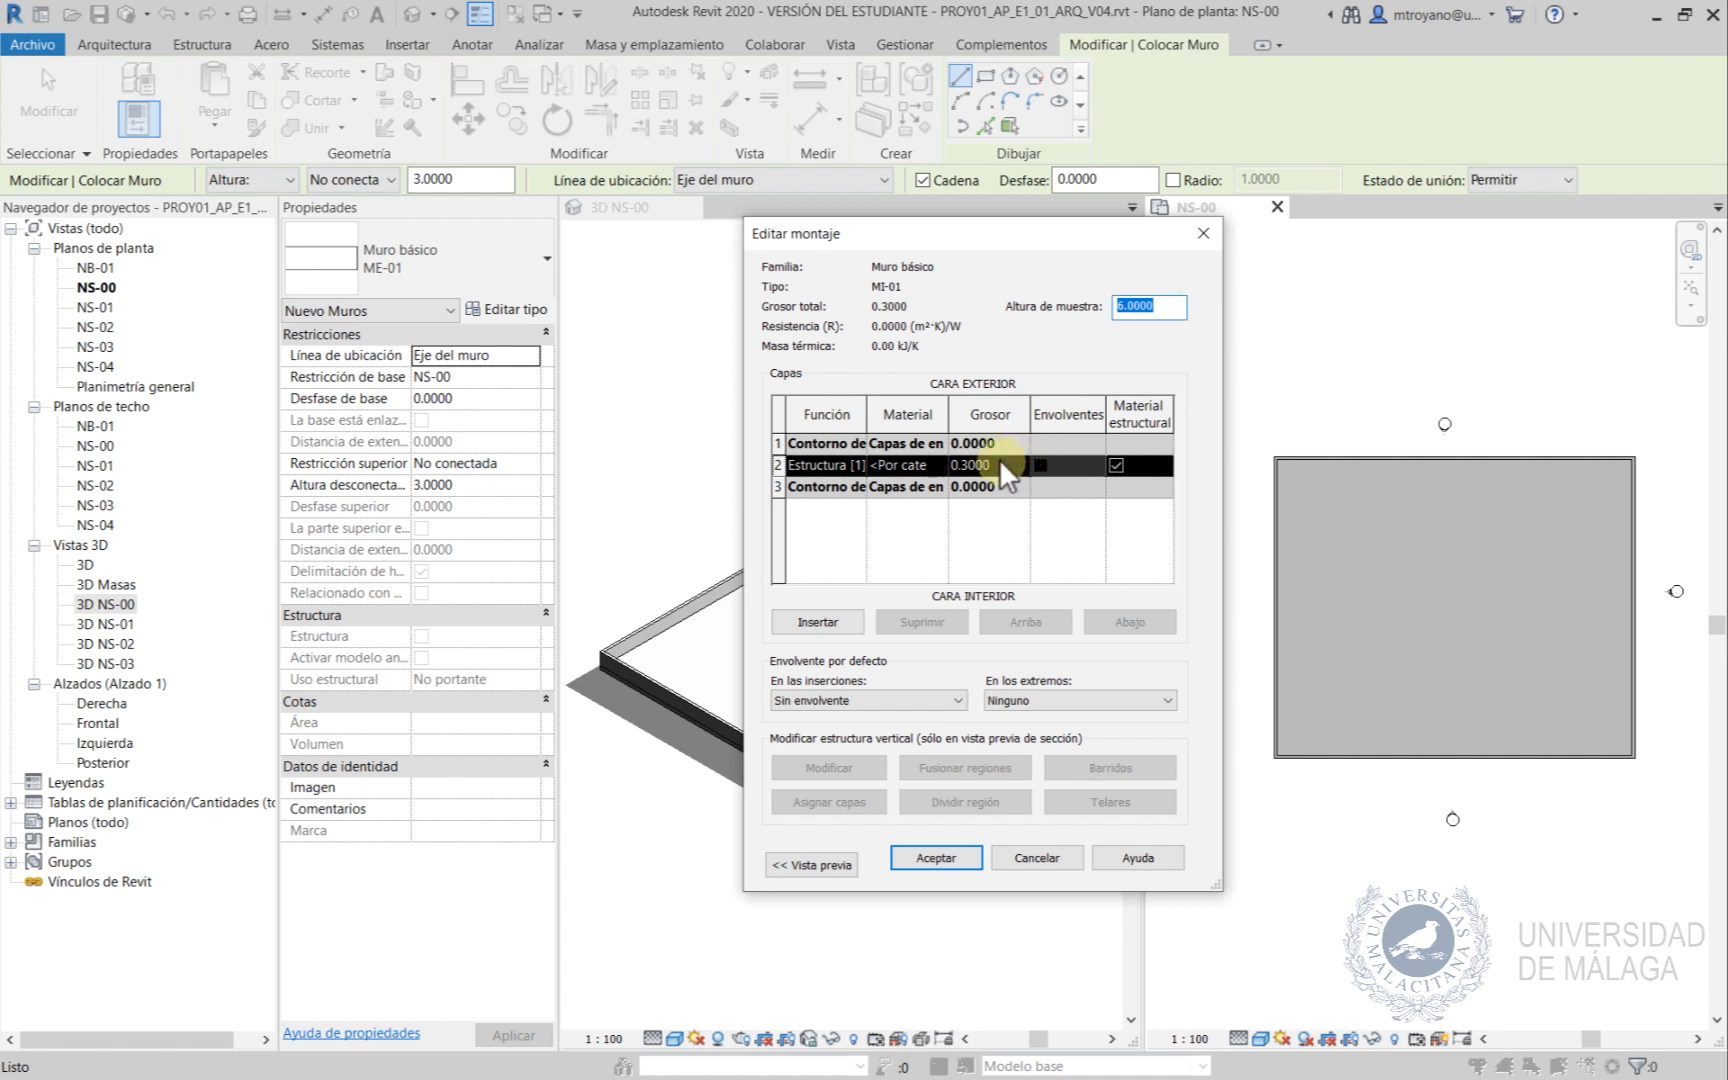
click(999, 458)
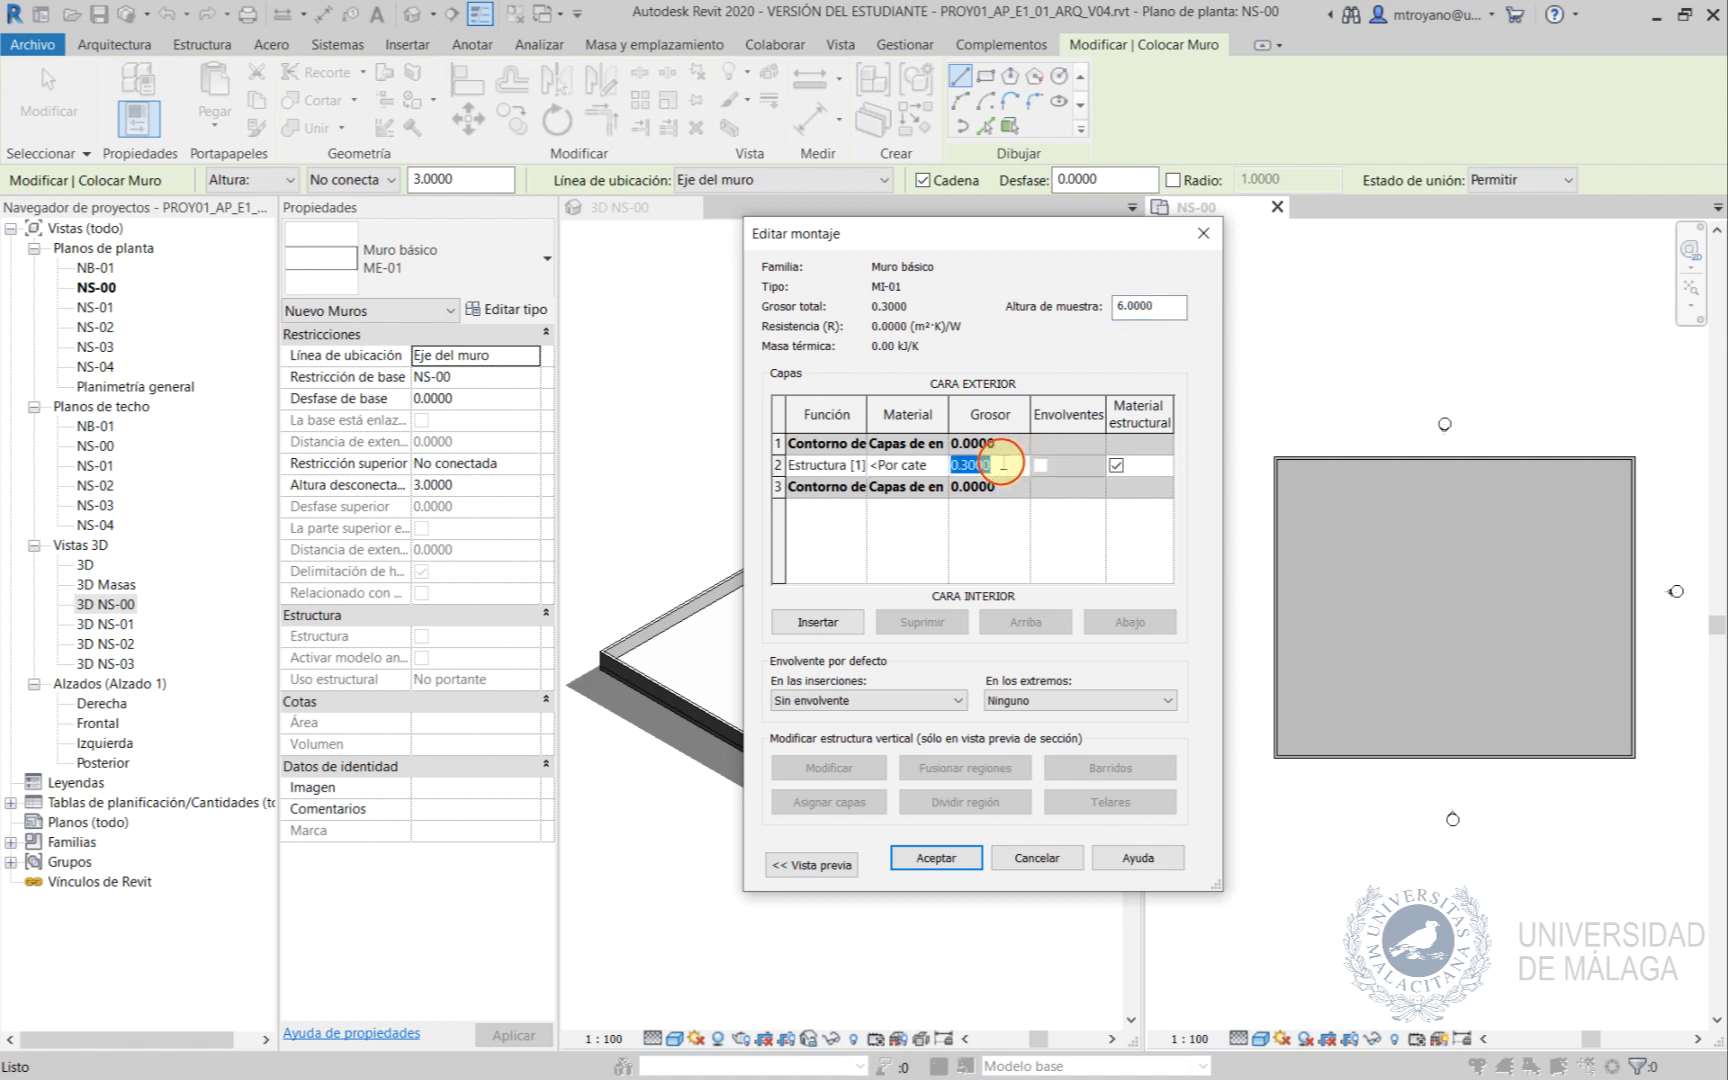
text(0.15)
click(940, 858)
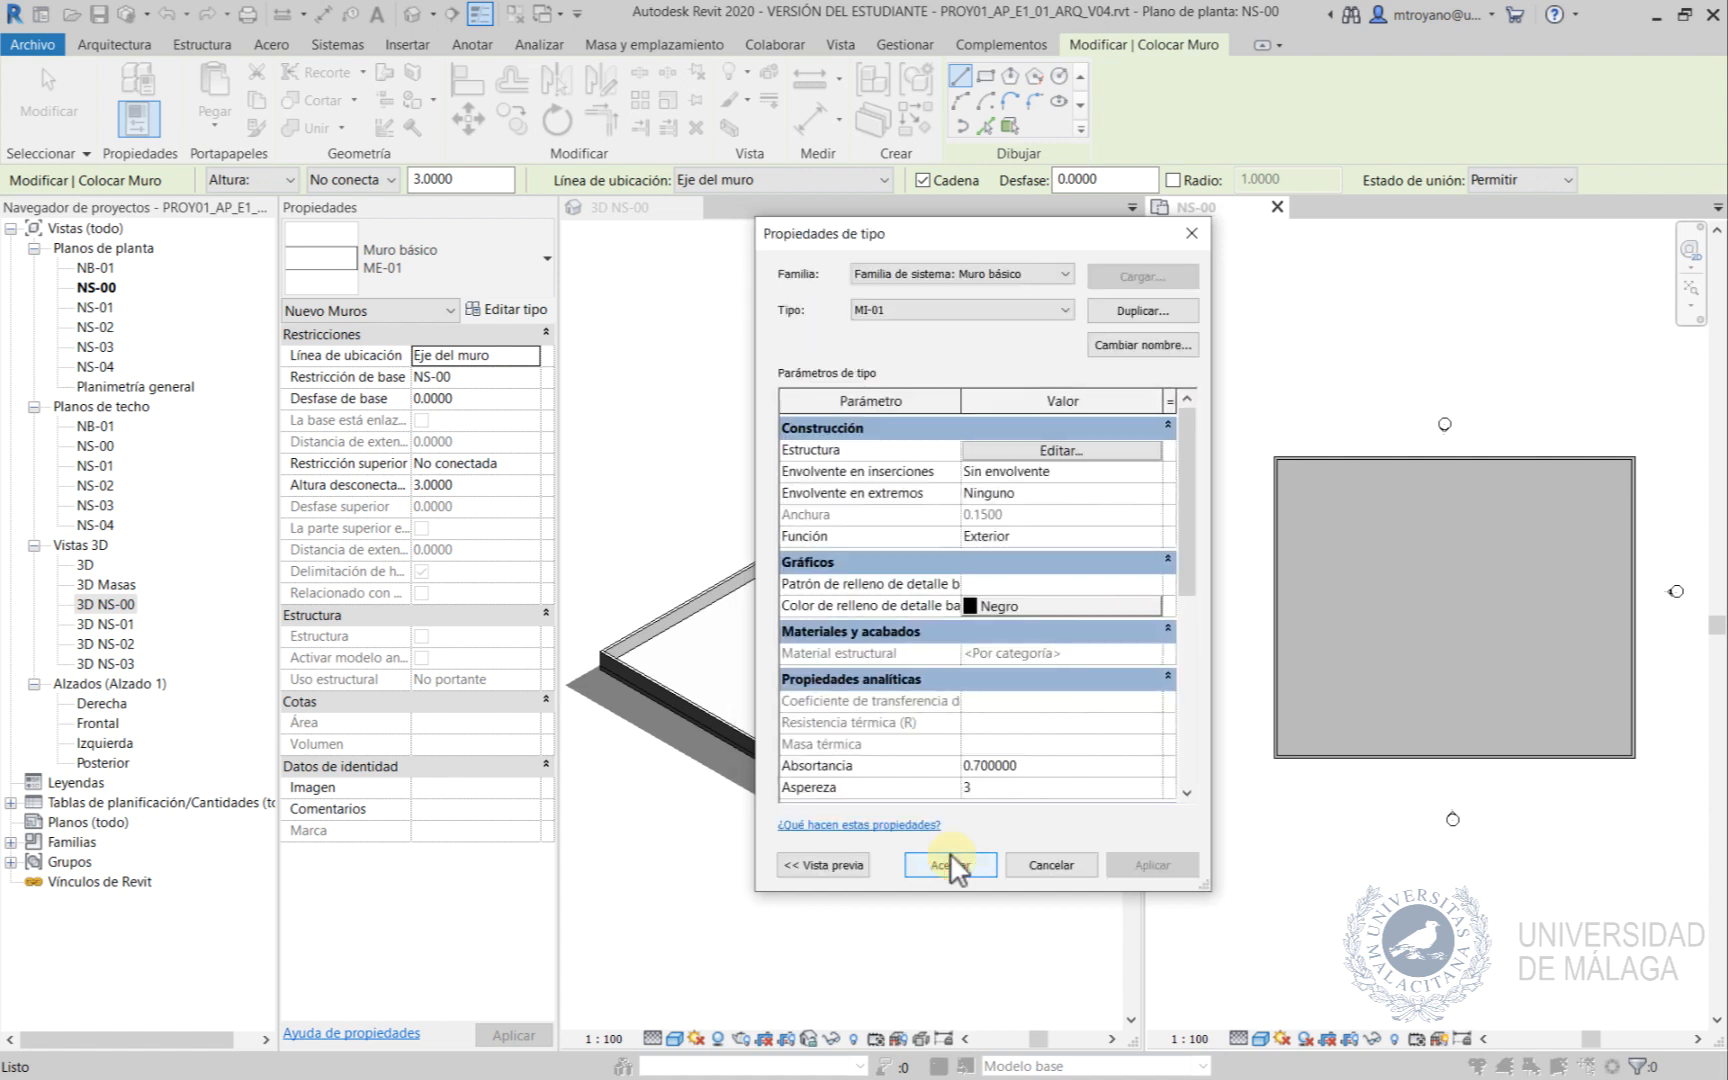
Set the MI-01 wall type's function to Interior and accept the type properties.
click(1148, 540)
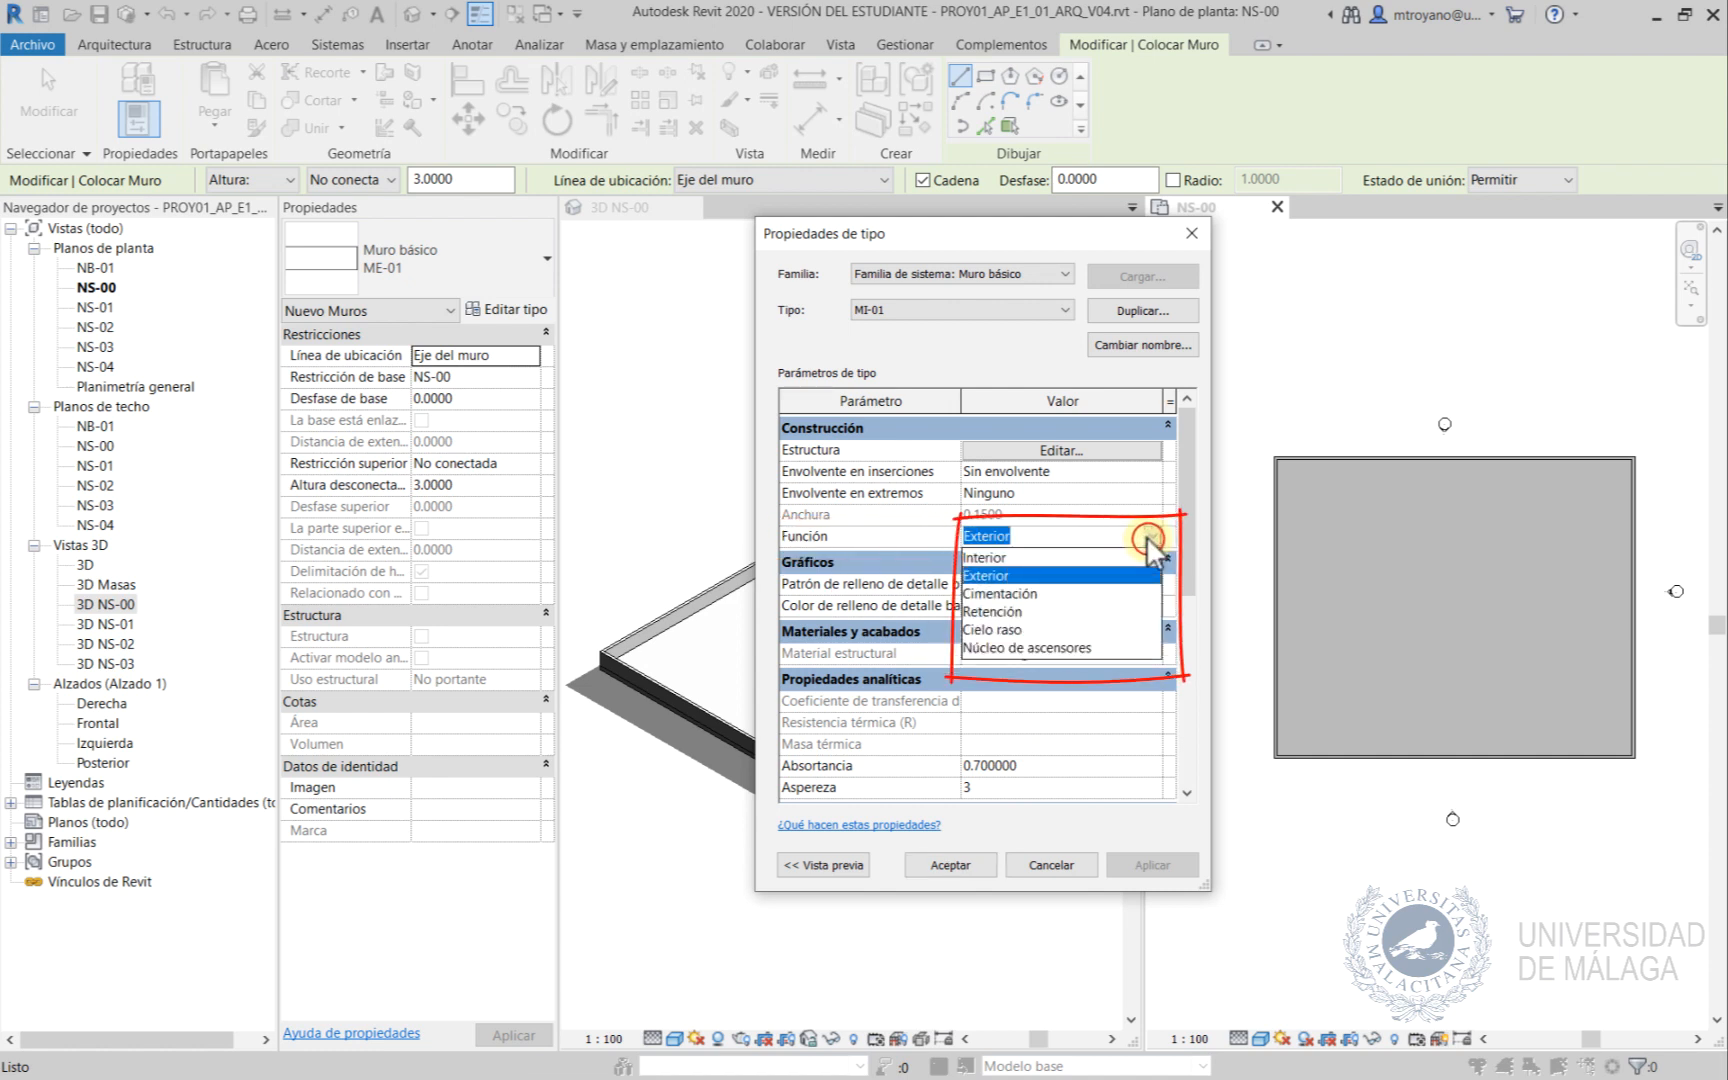
click(1006, 557)
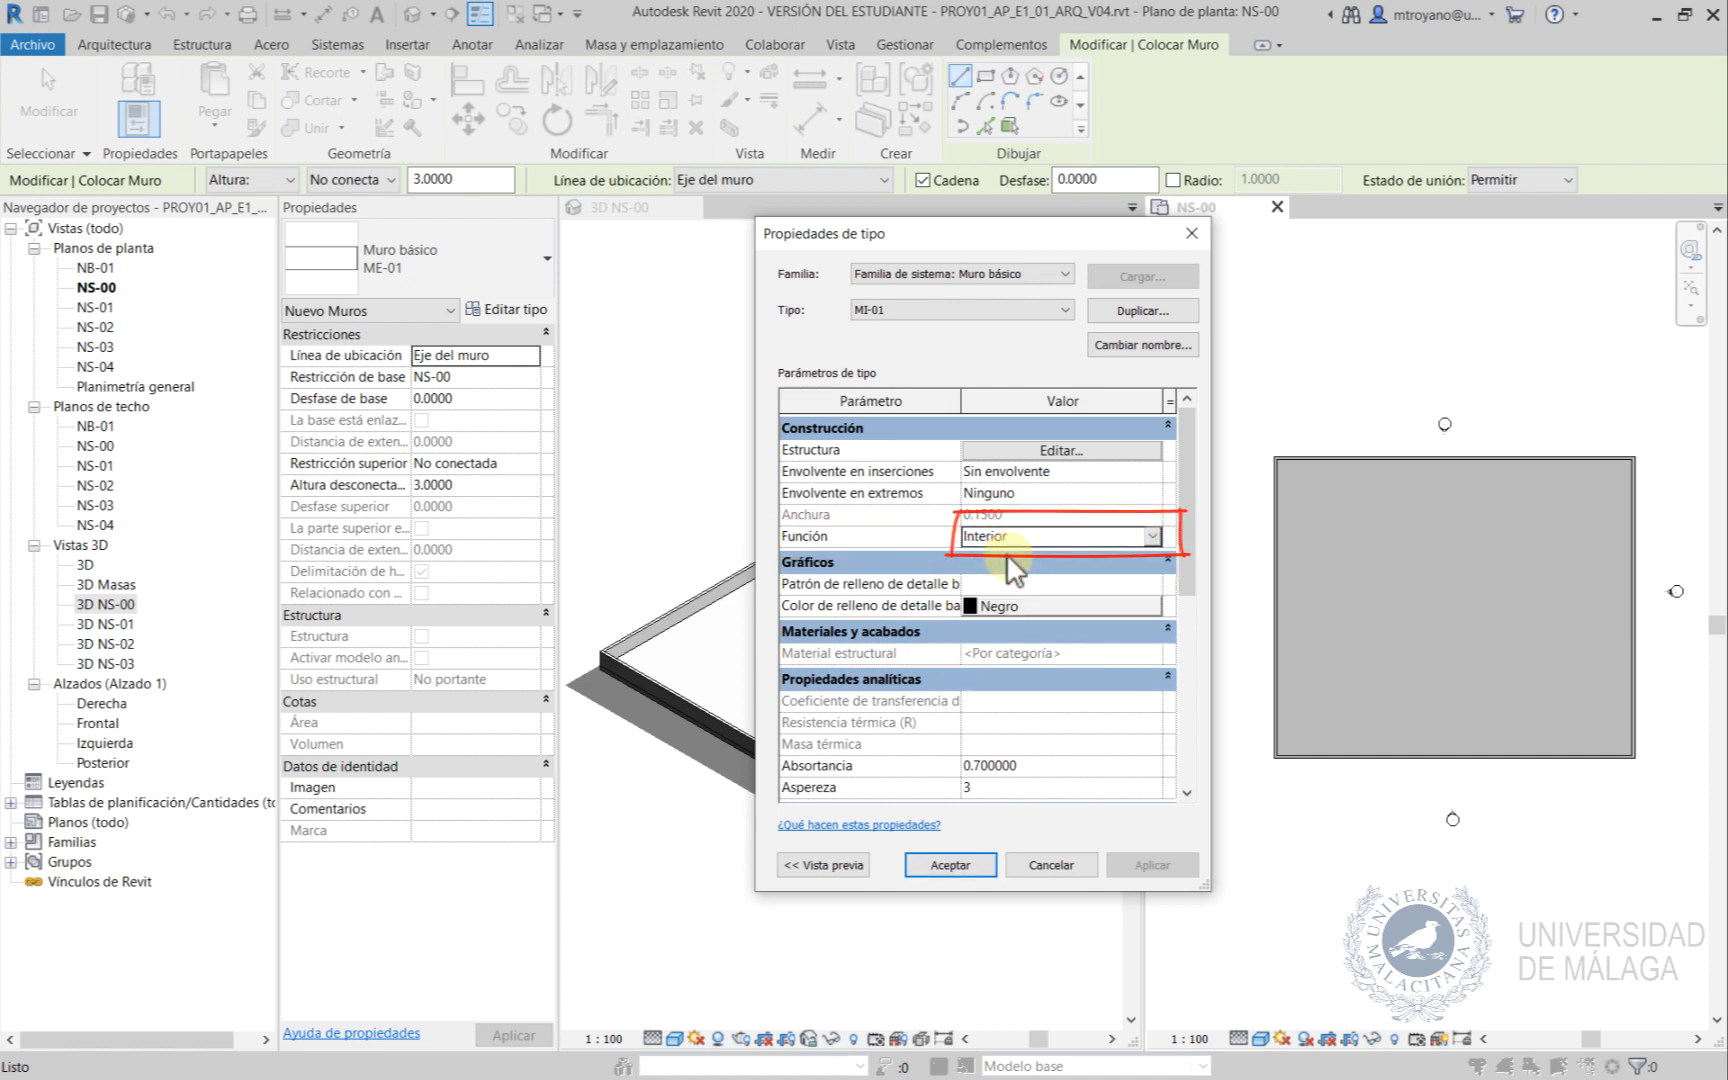
click(945, 864)
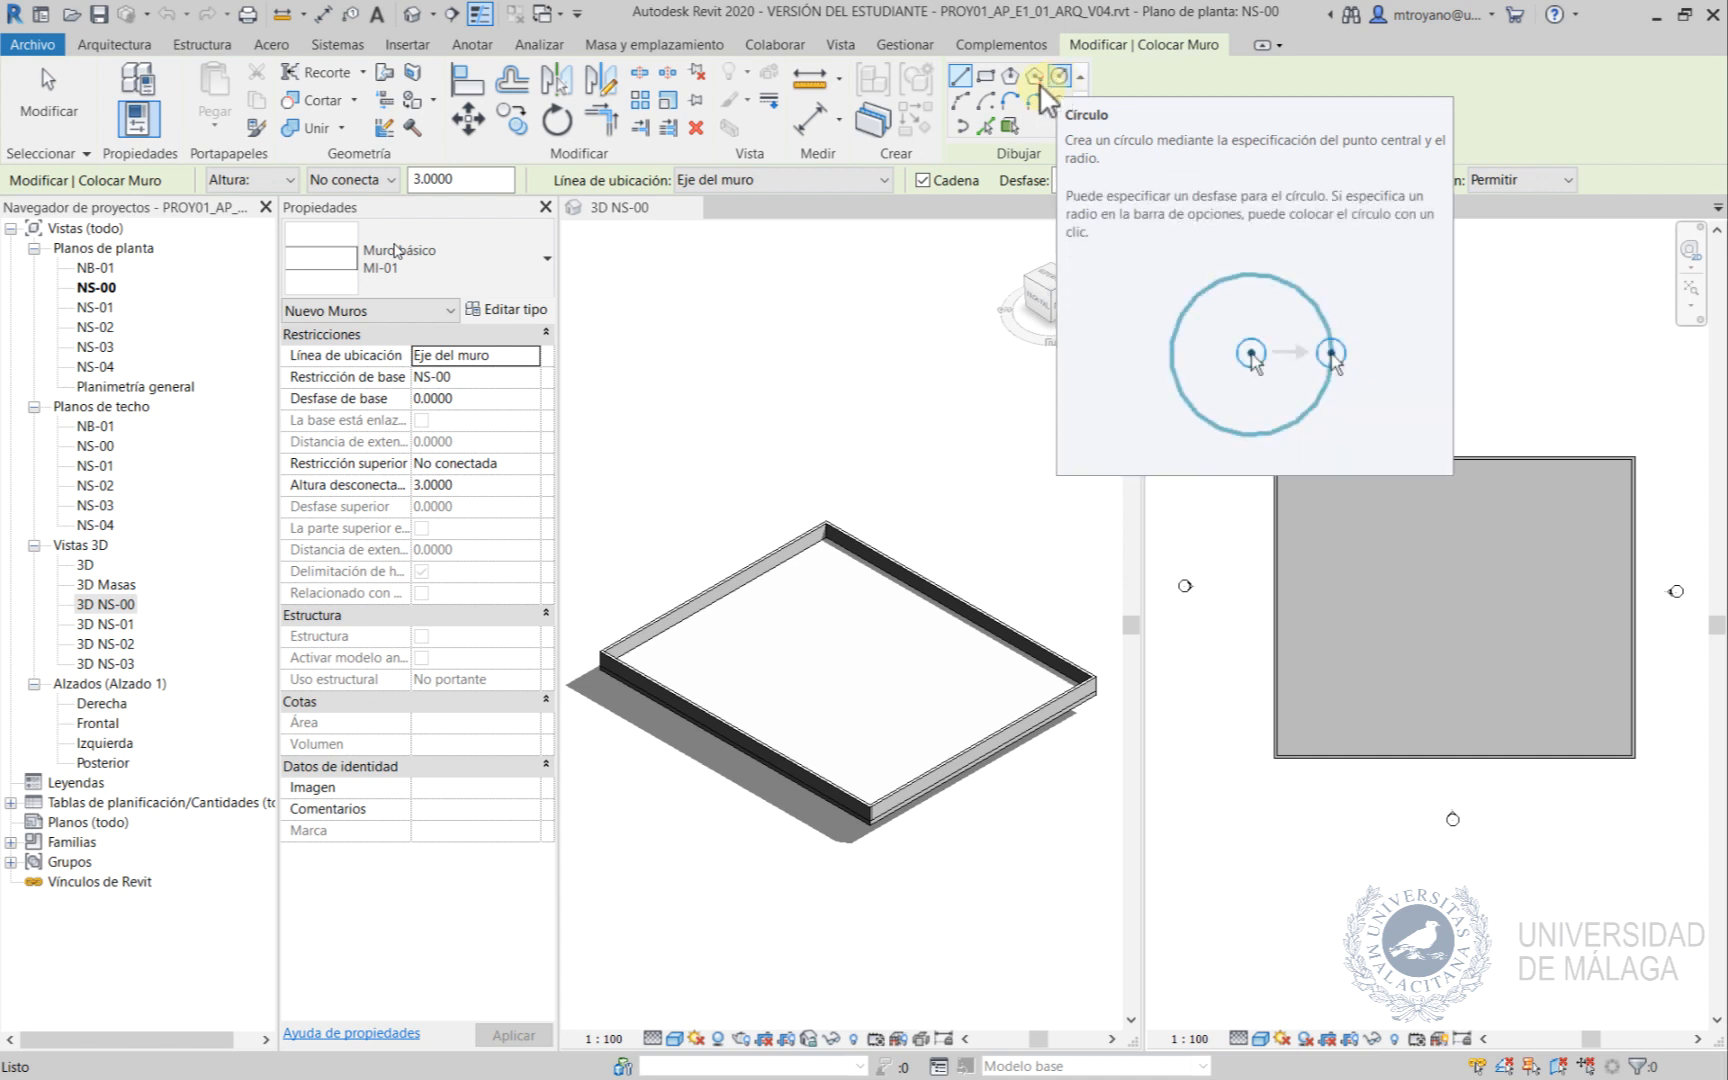
Keep the new wall measured by height (Altura) and constrain its top to level NS-01.
click(958, 98)
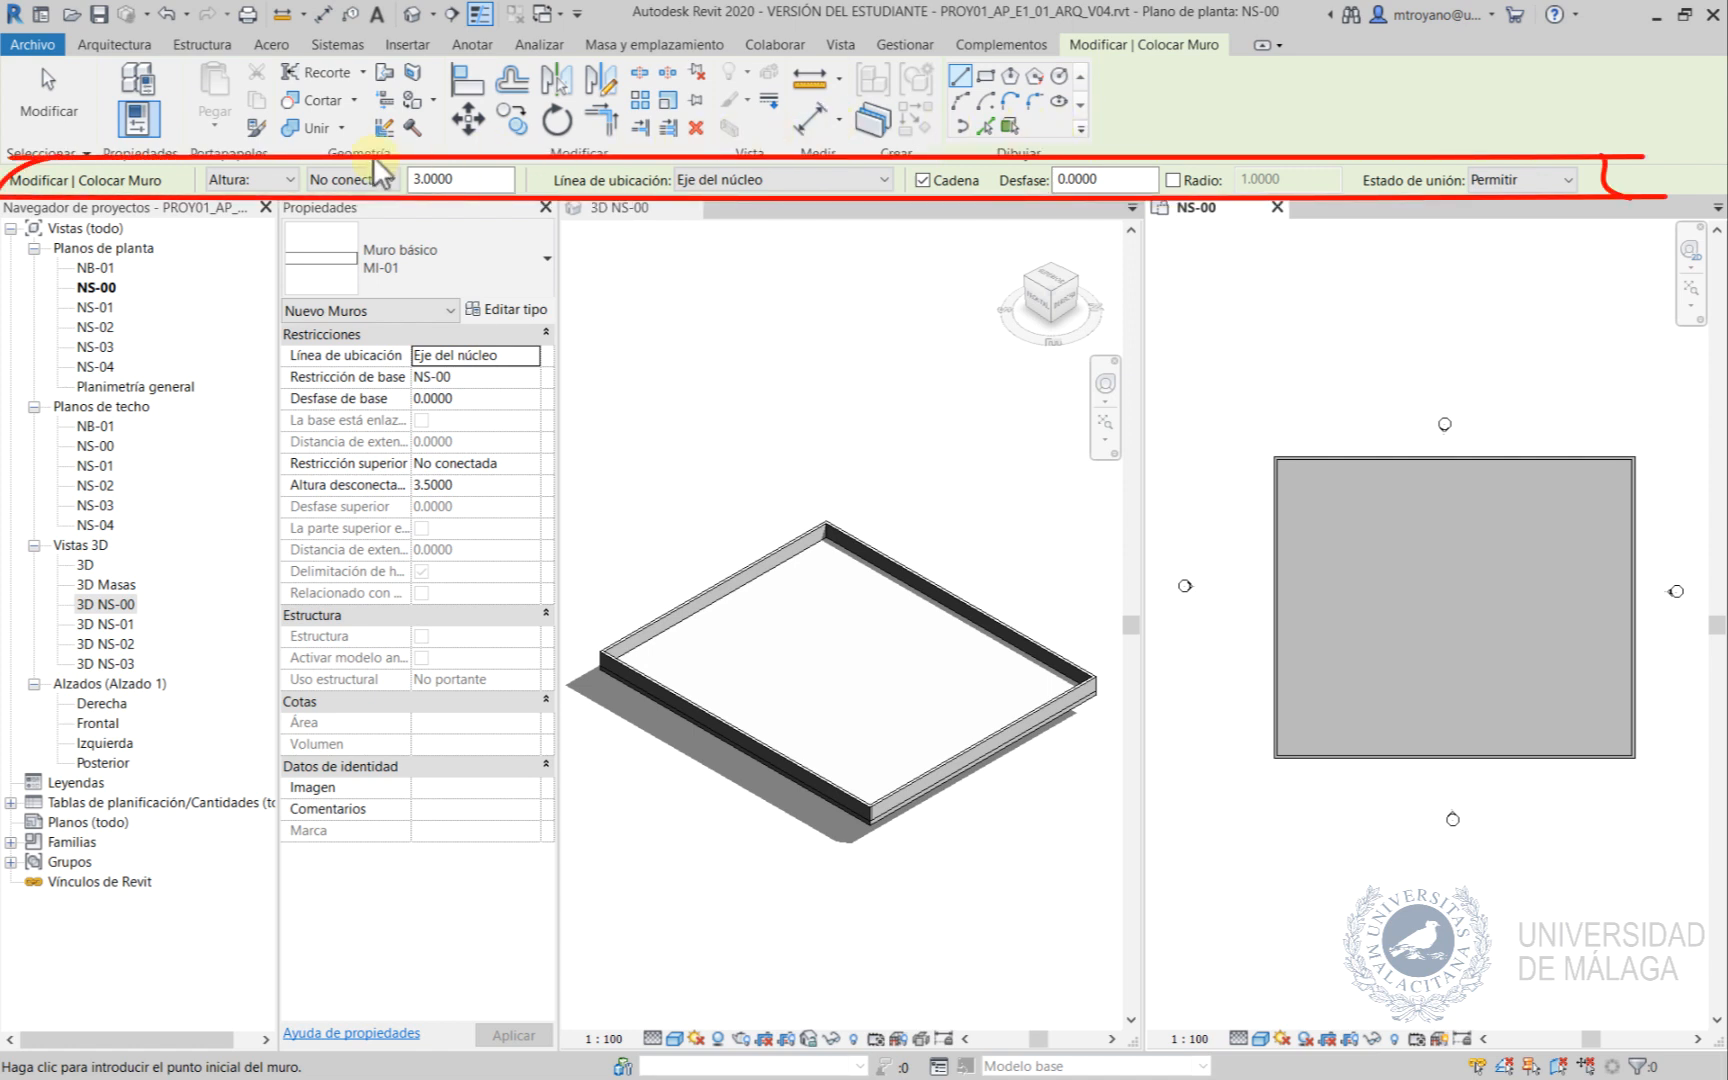
click(290, 179)
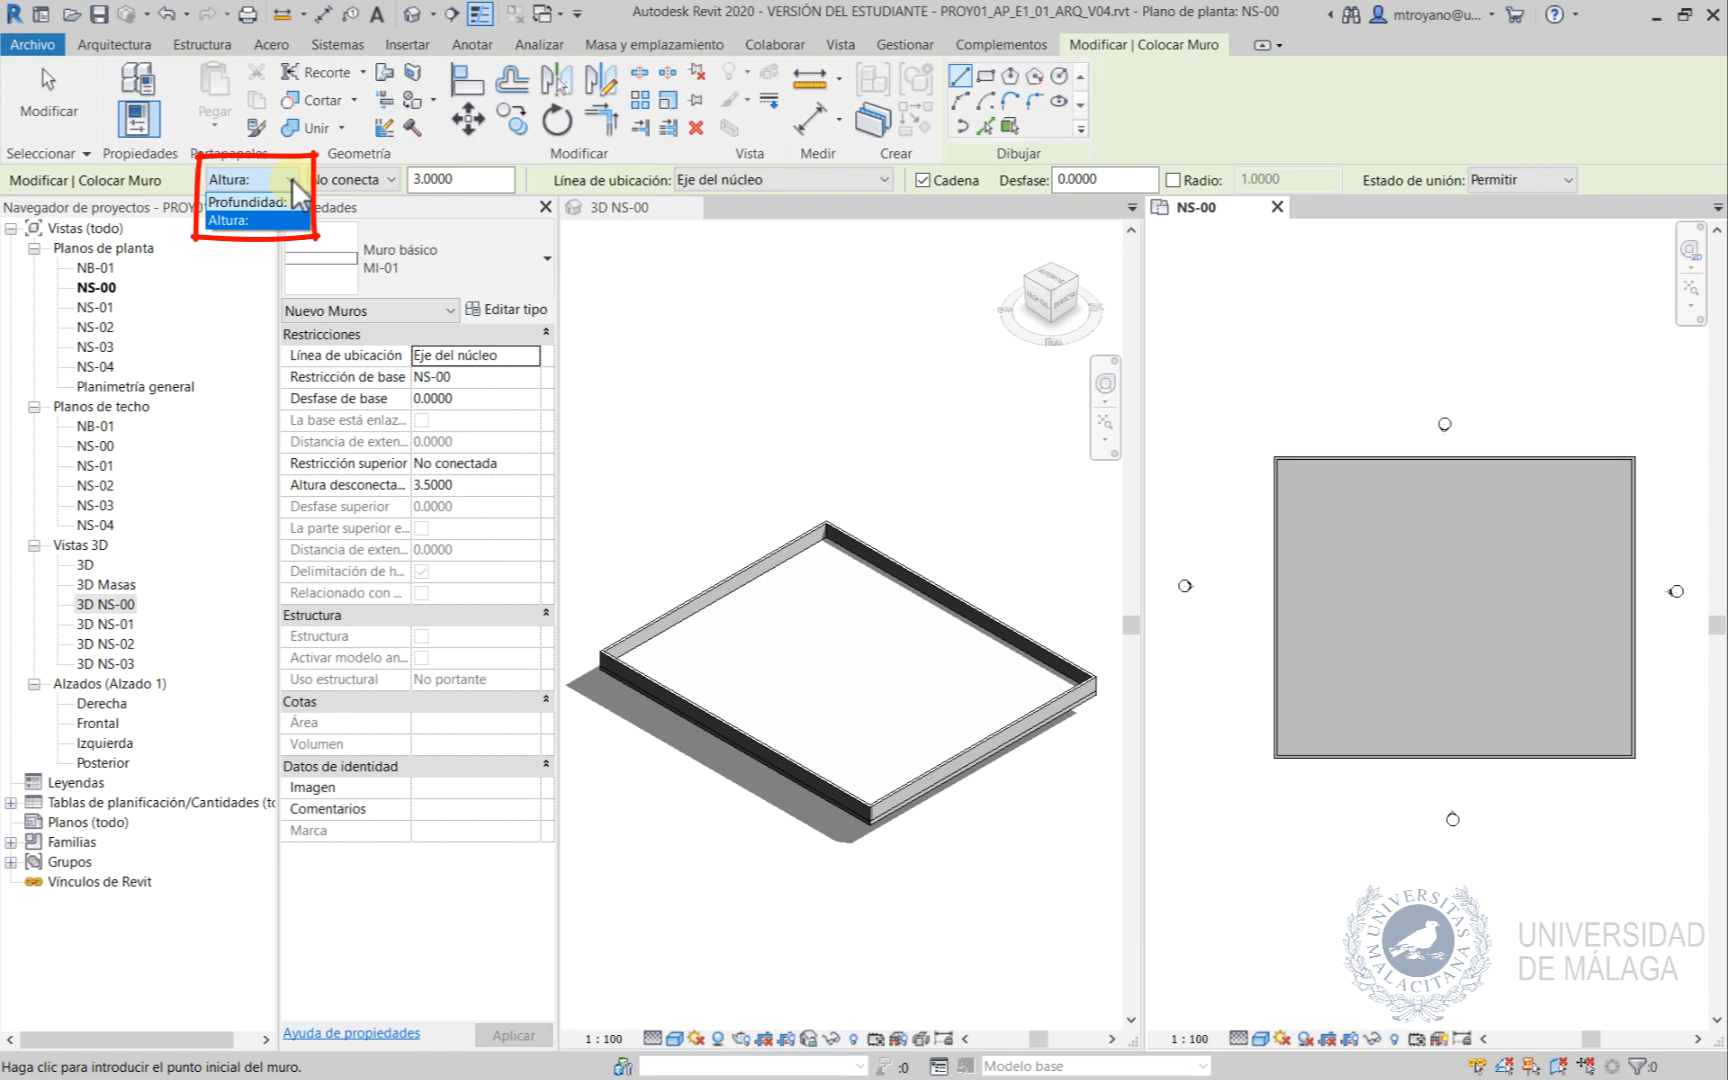
click(292, 178)
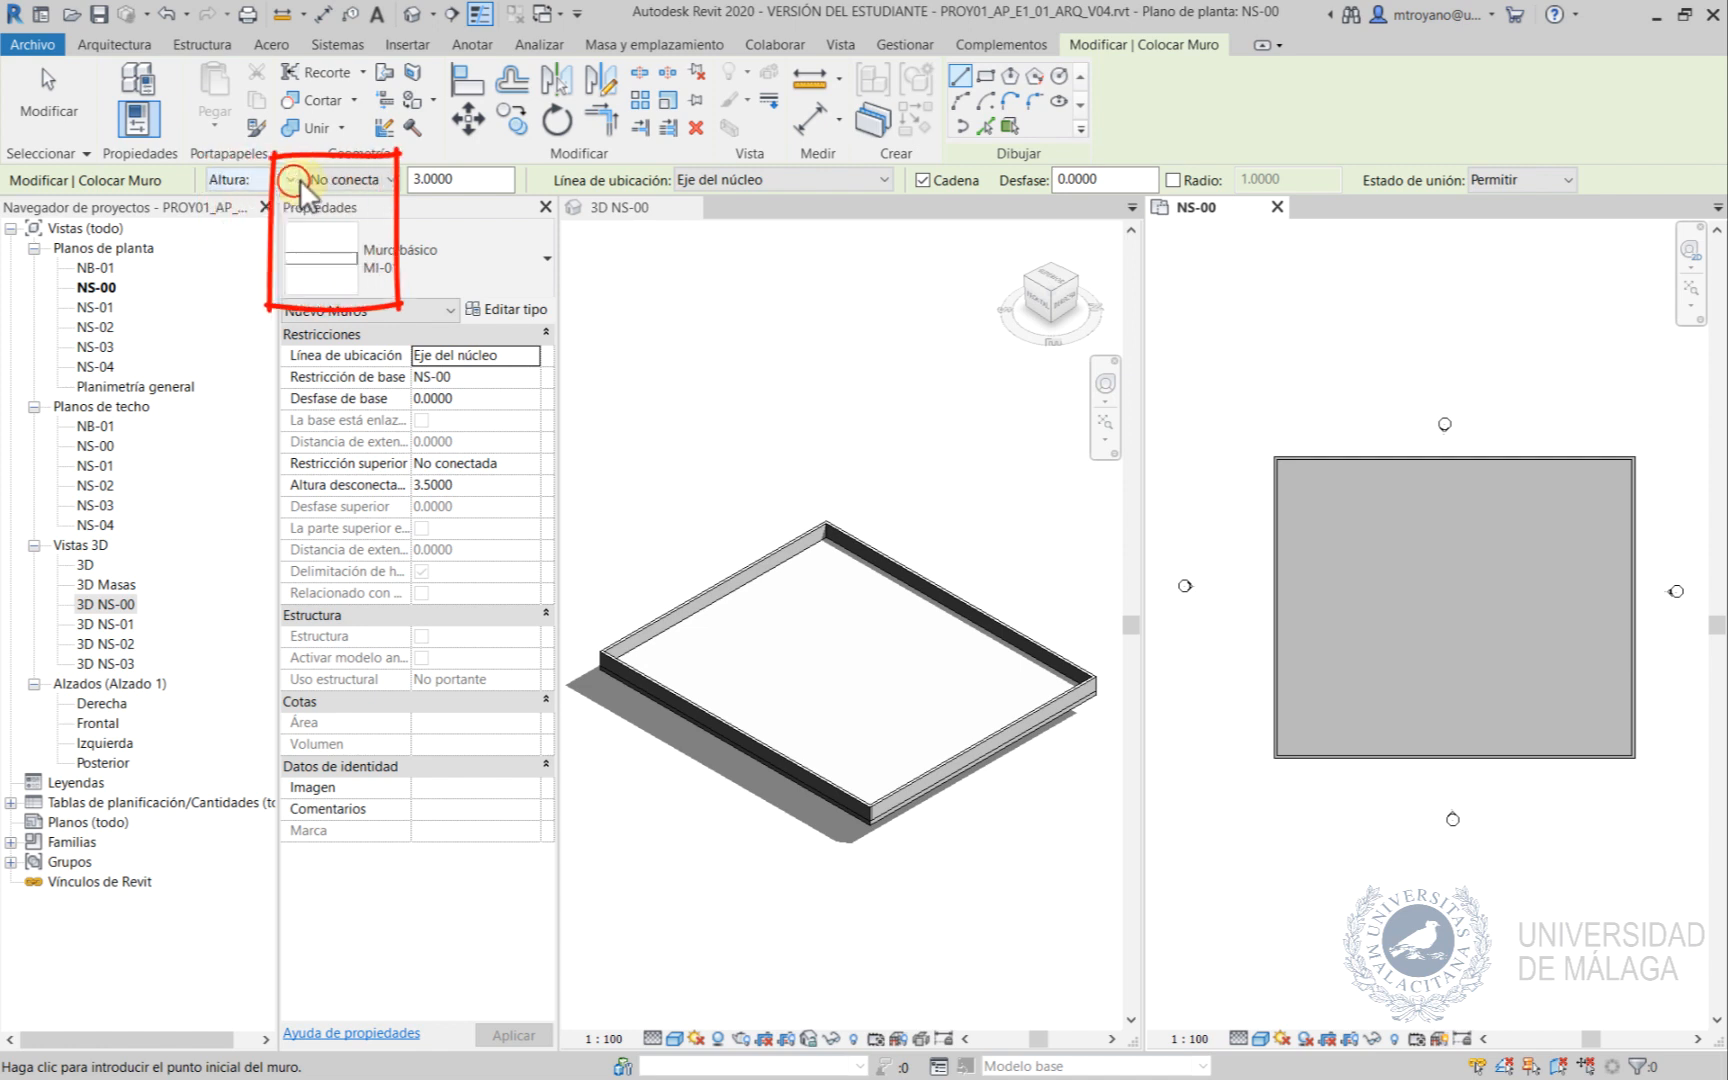
click(389, 179)
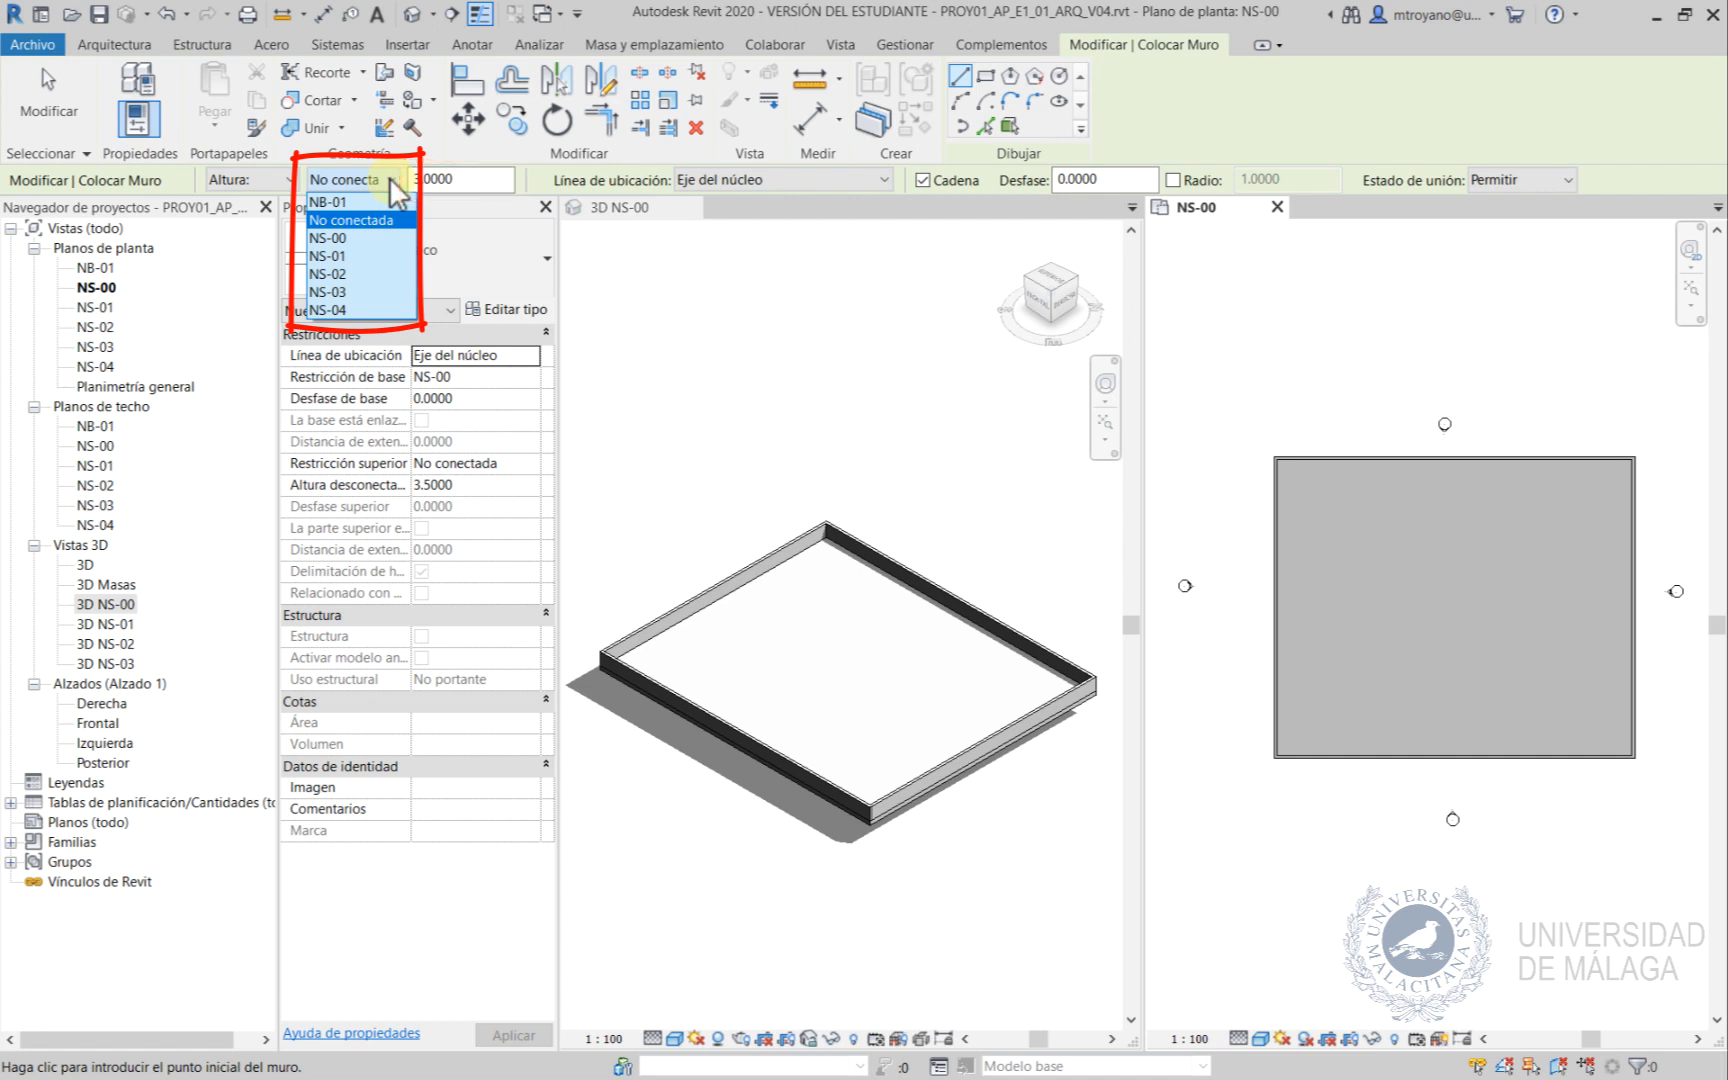
click(364, 255)
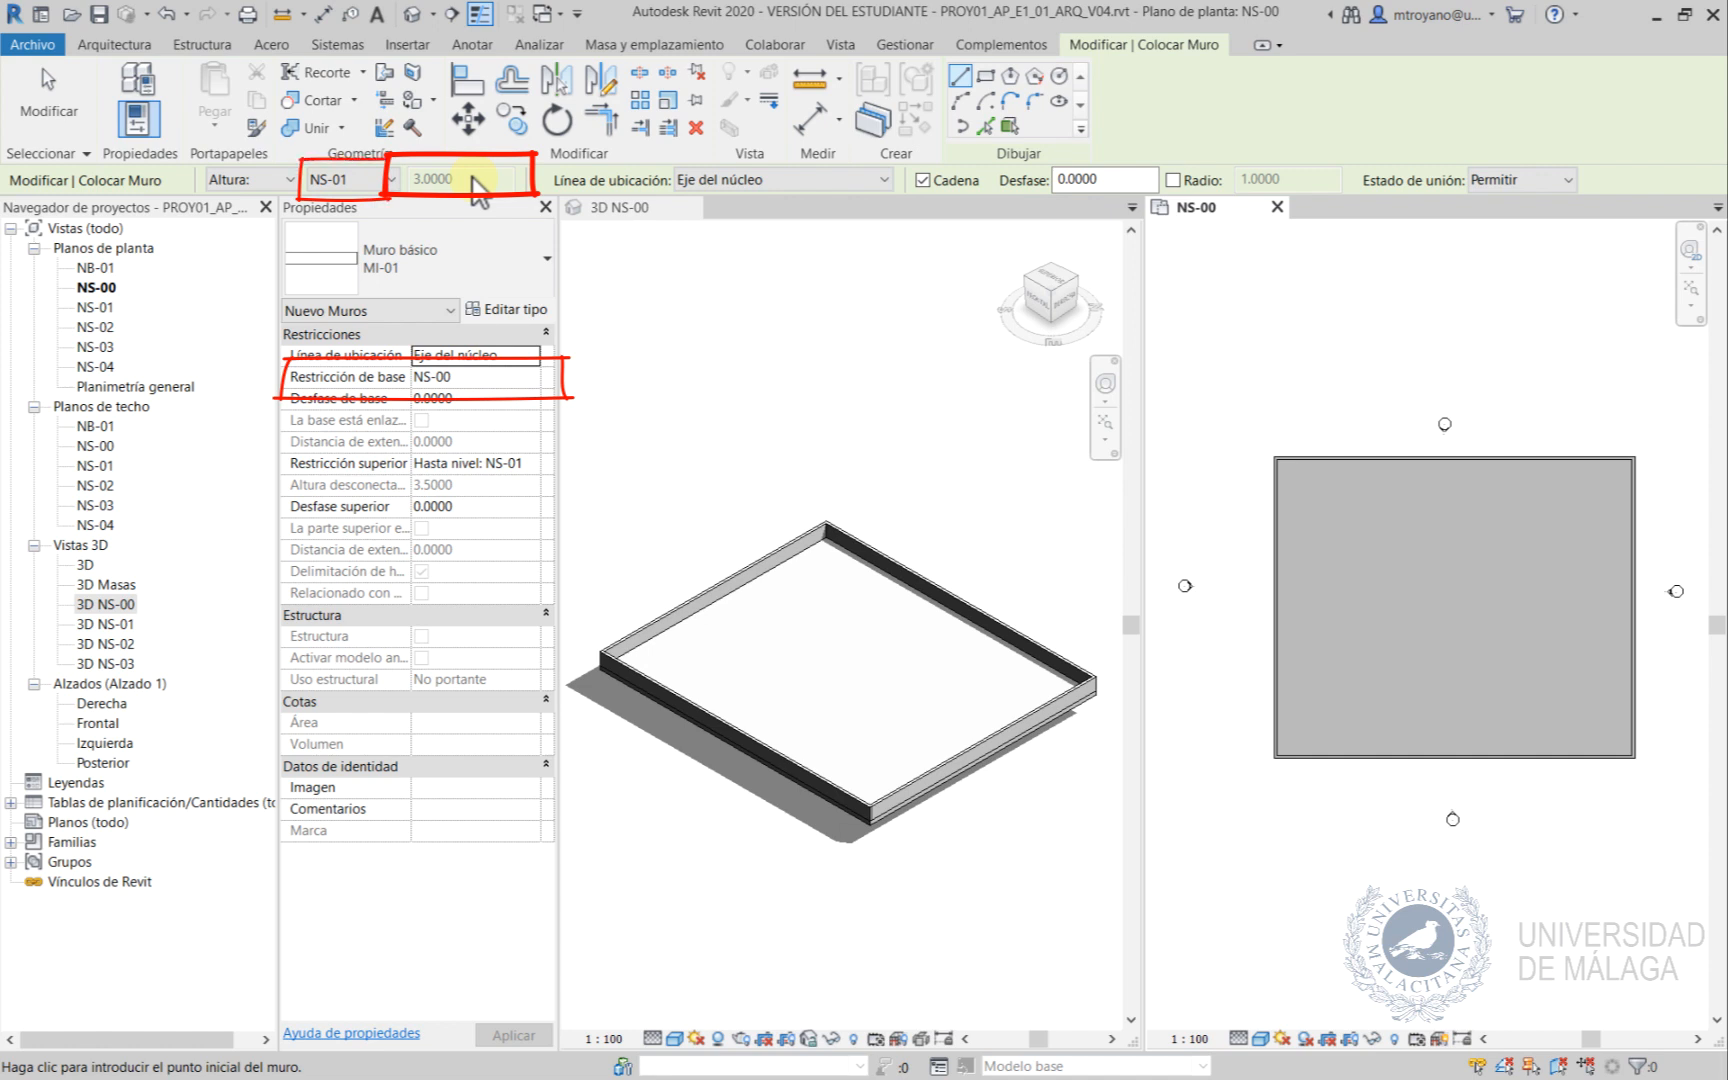
Review the location line options for the new wall, keeping Eje del núcleo.
click(706, 186)
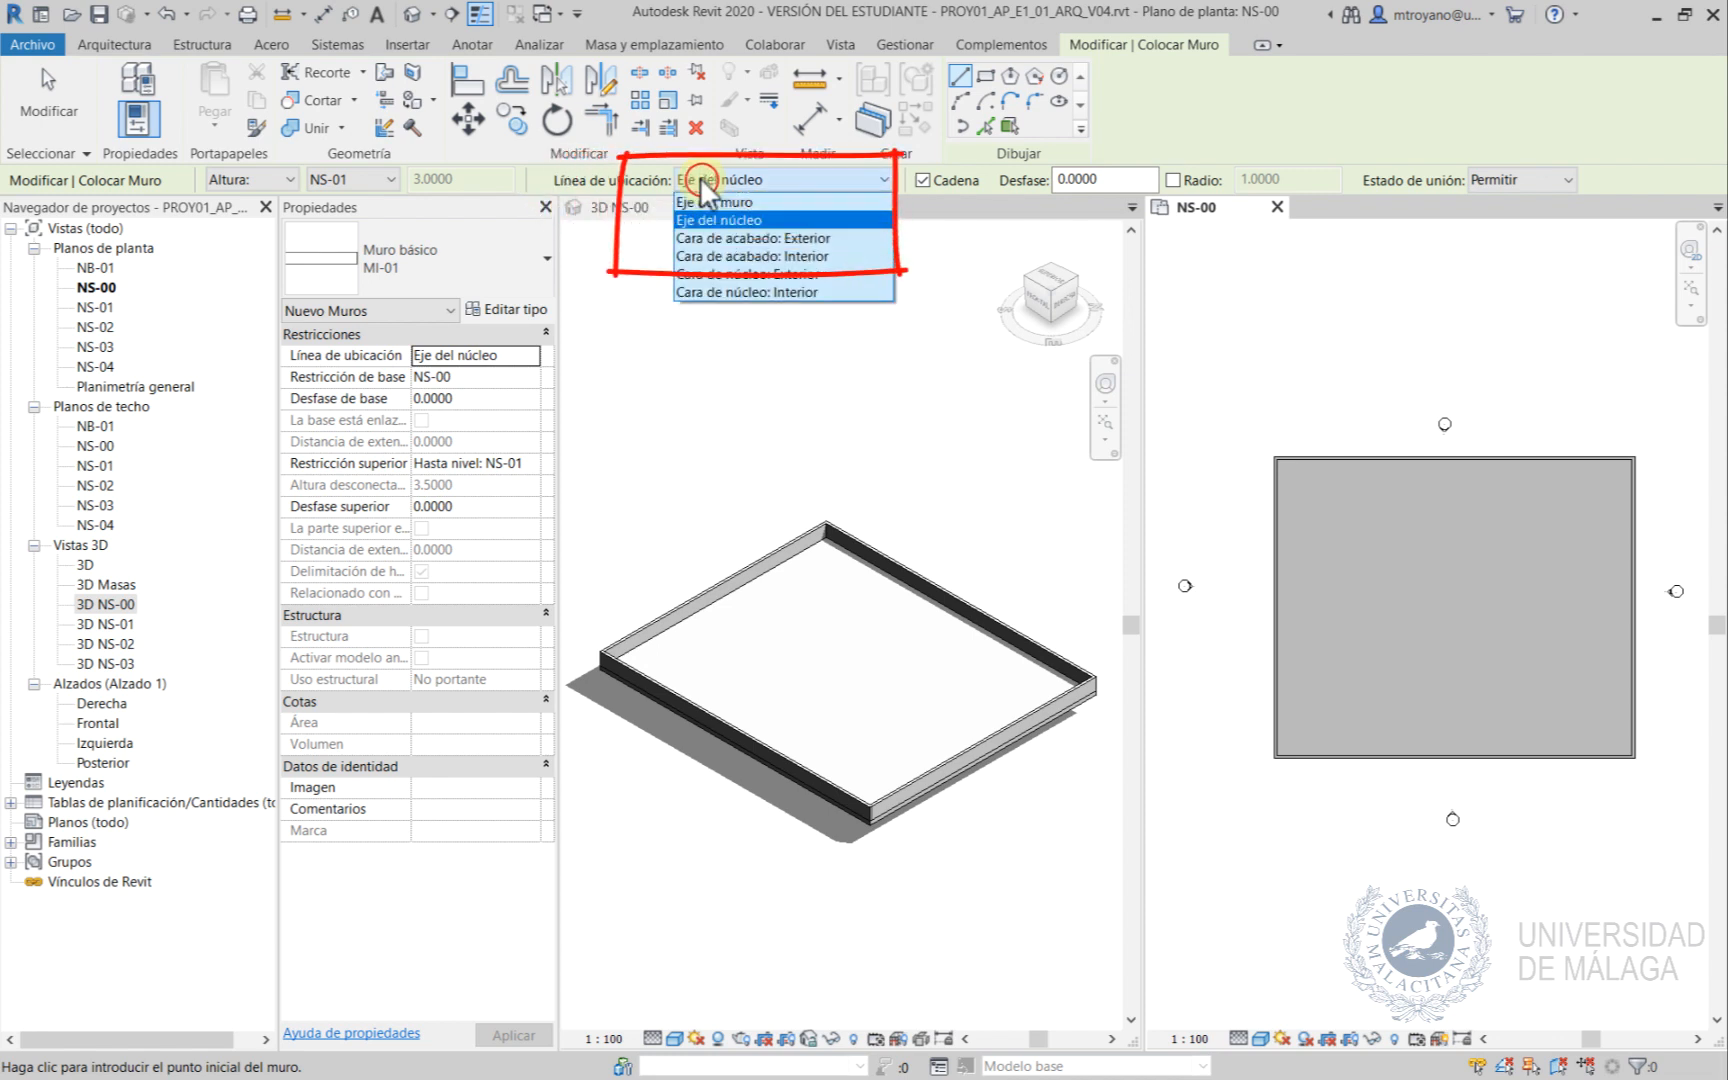
click(701, 177)
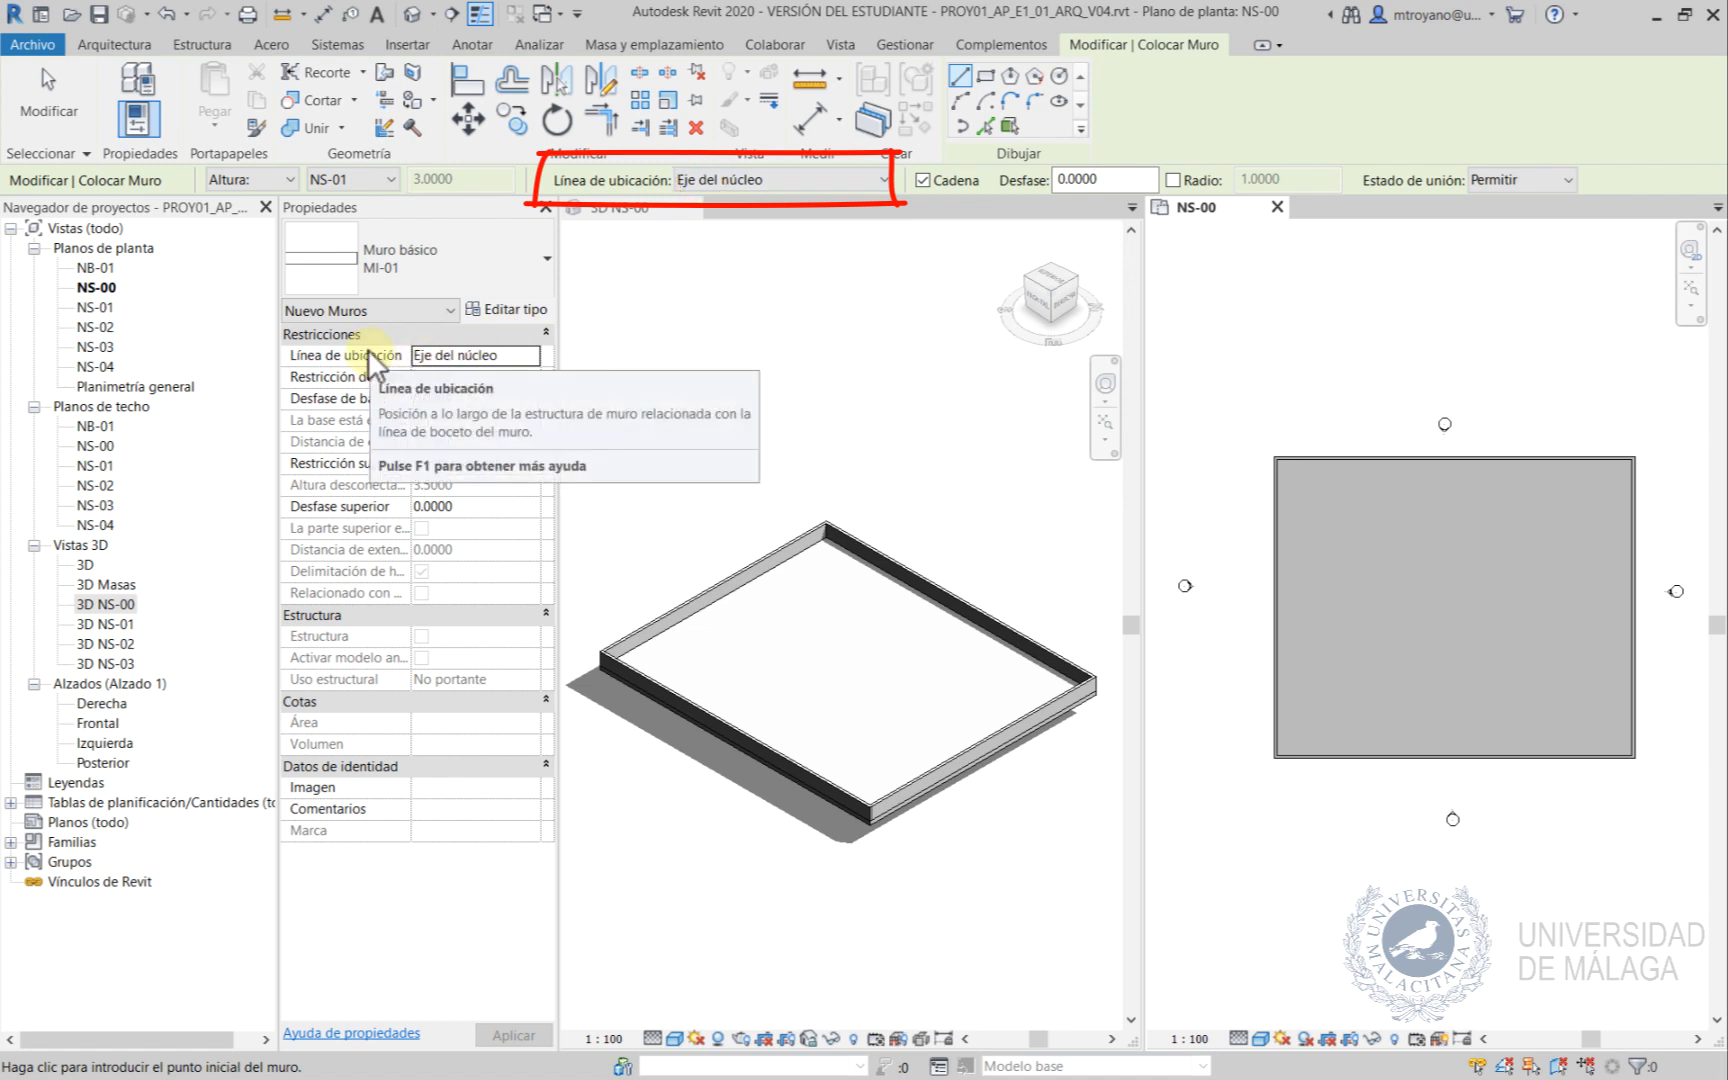
mouse_move(367, 348)
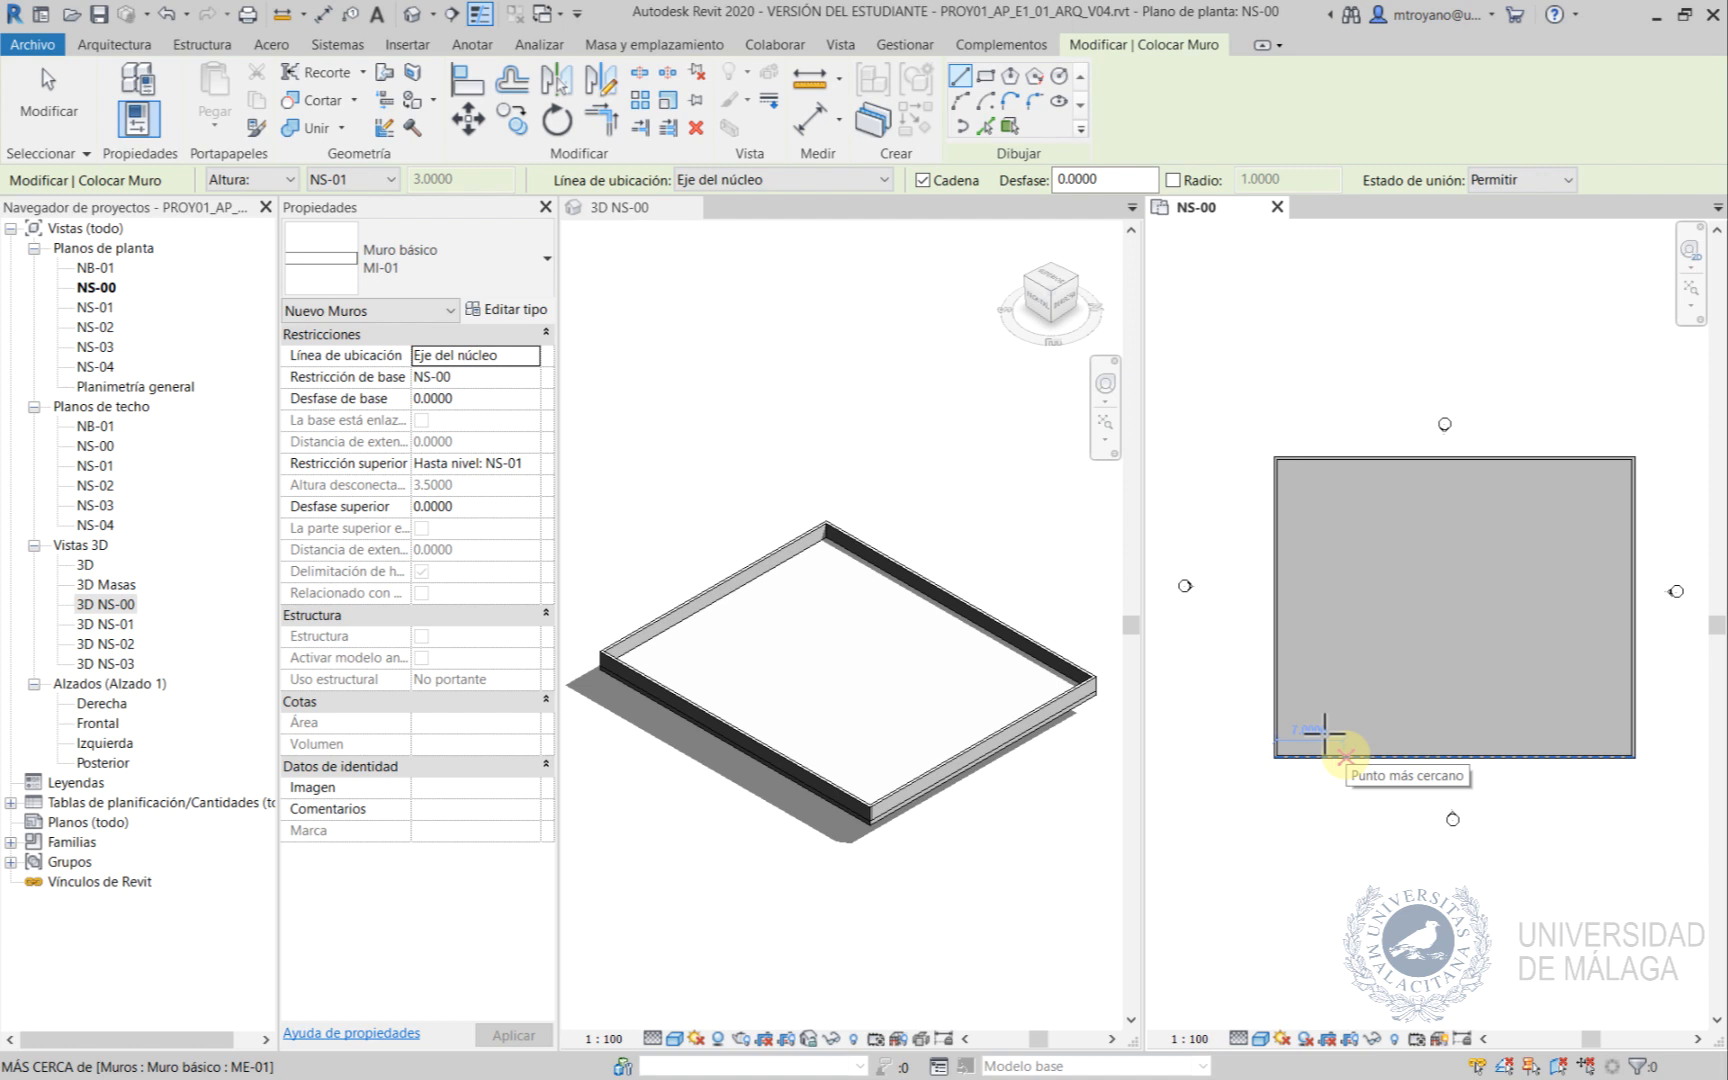
Review the object snap settings in the Forzados de cursor dialog without changing them.
click(1345, 755)
click(912, 46)
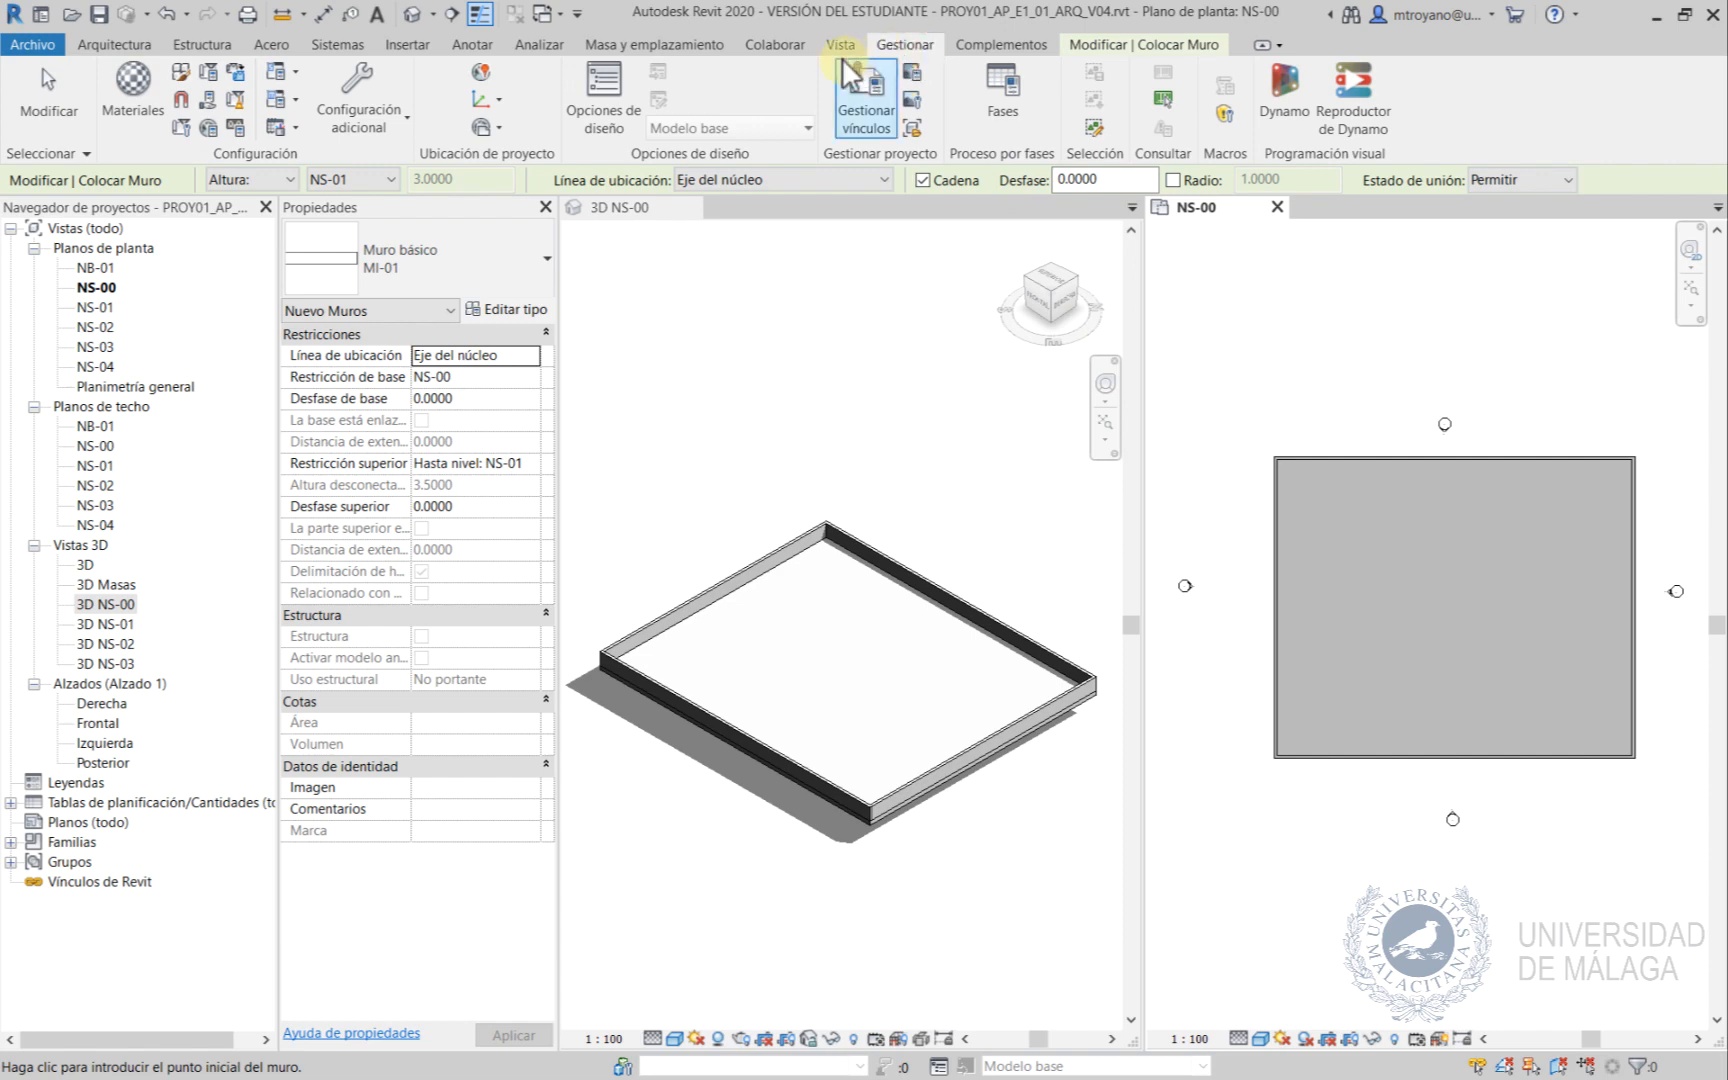
click(180, 94)
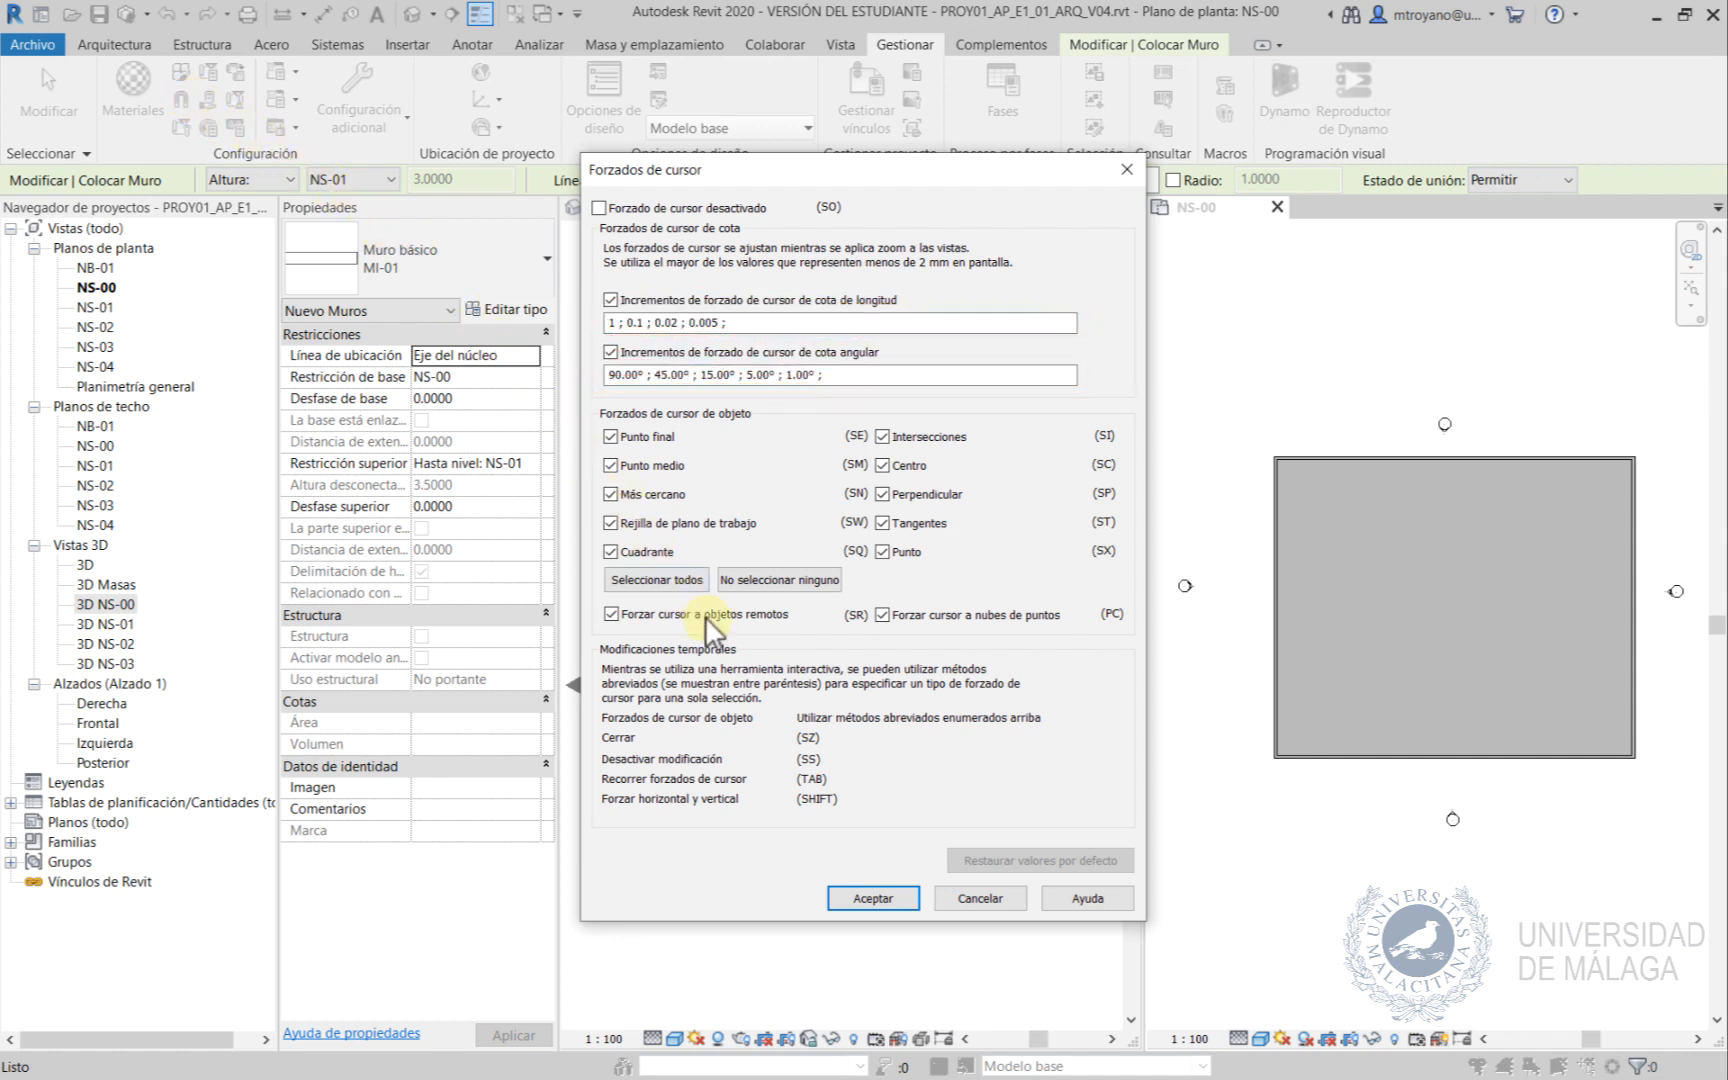
click(992, 900)
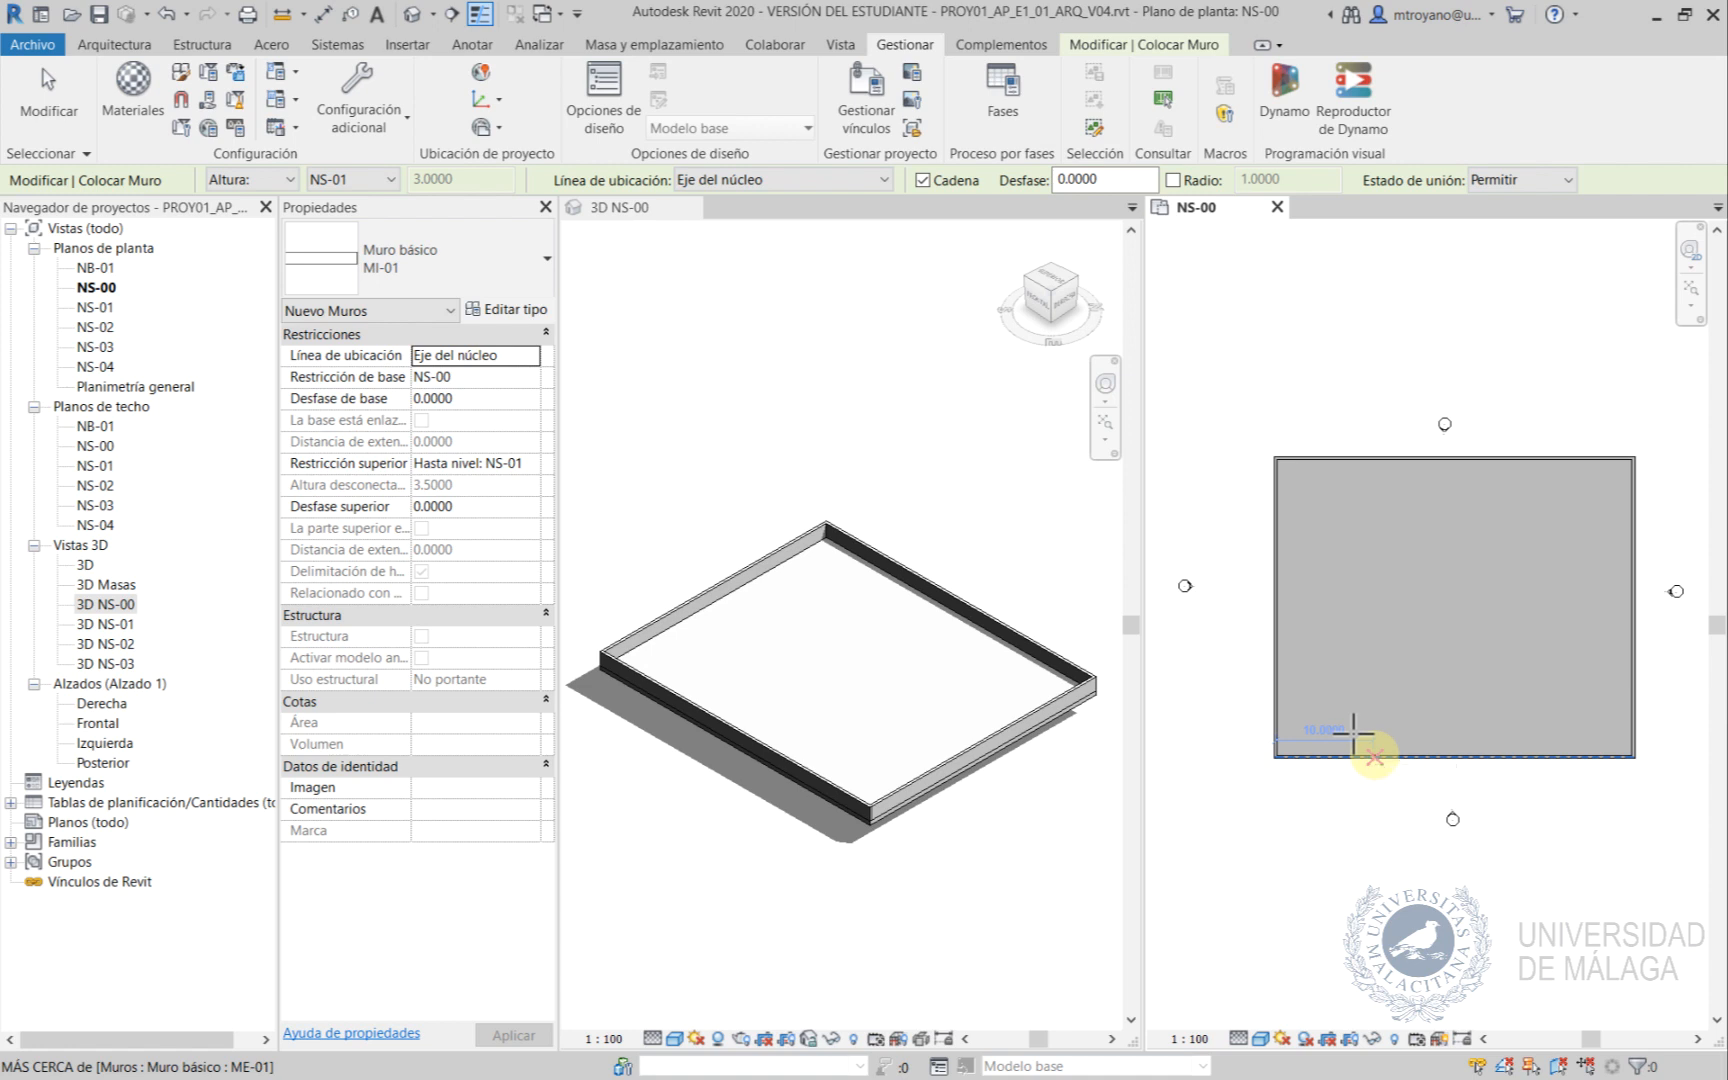
Try the Punto medio snap override on the lower exterior wall and deactivate the override.
right_click(1373, 757)
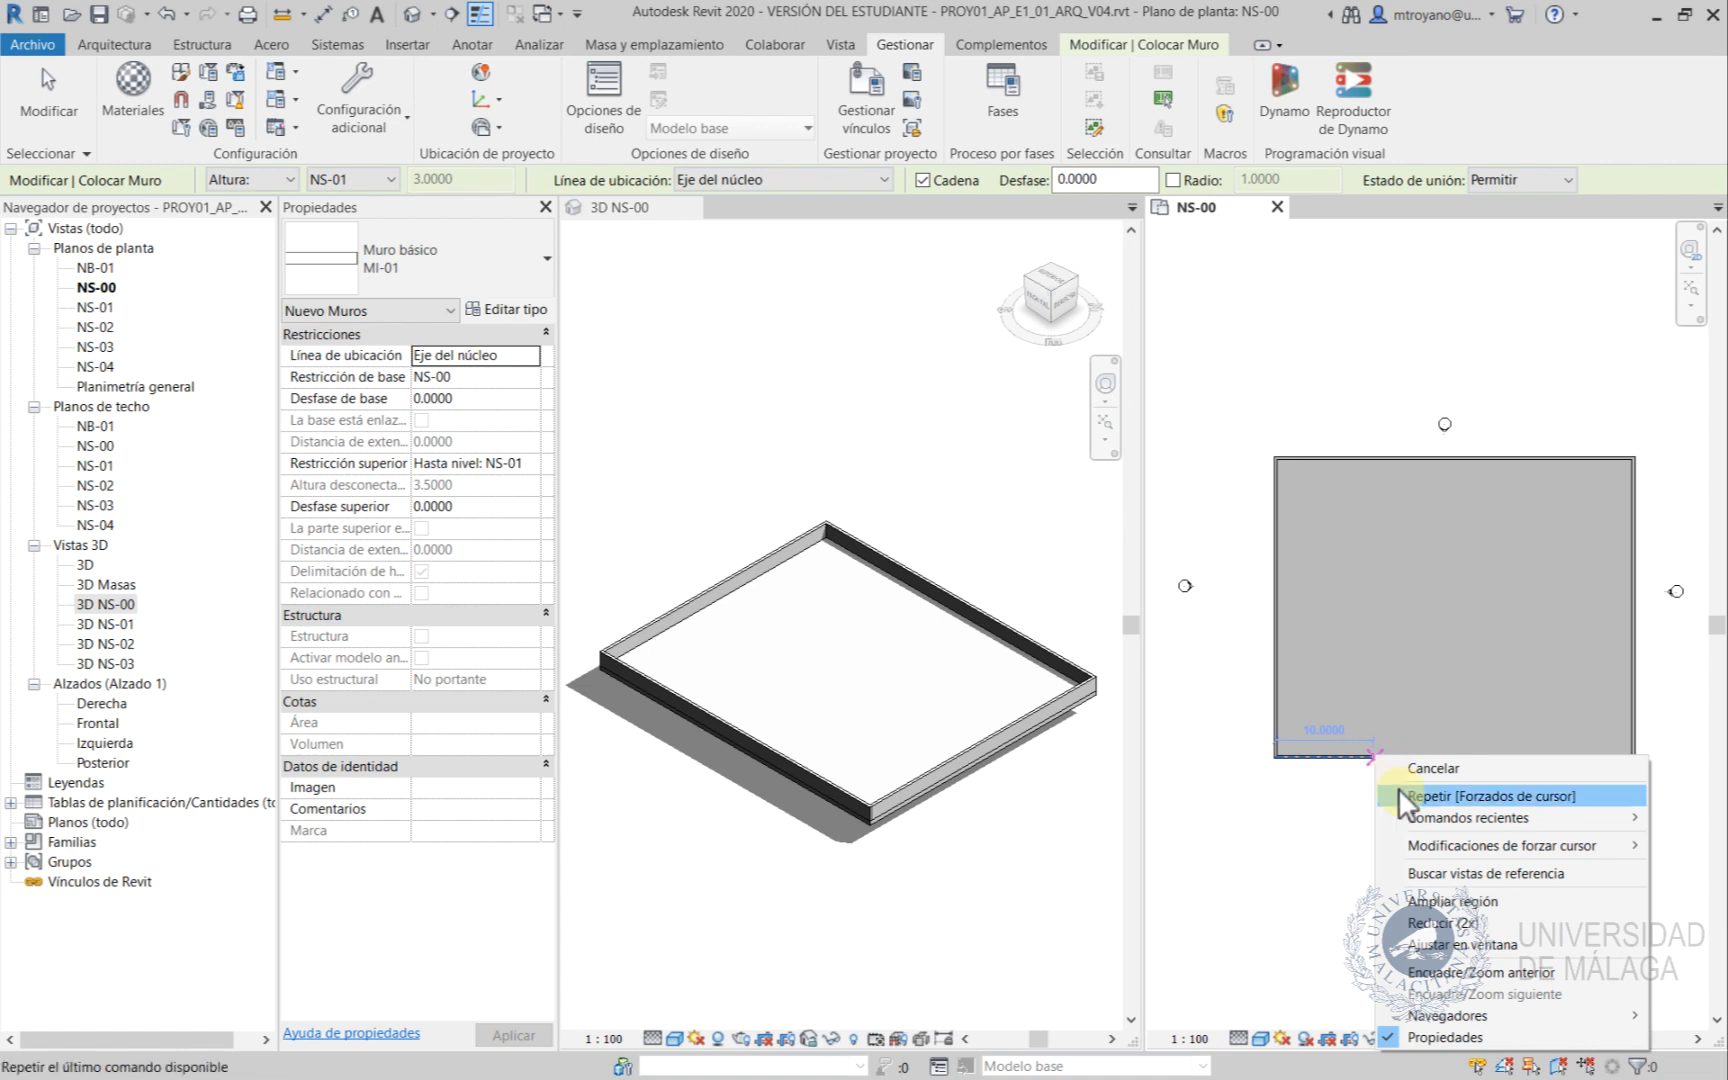
mouse_move(1419, 838)
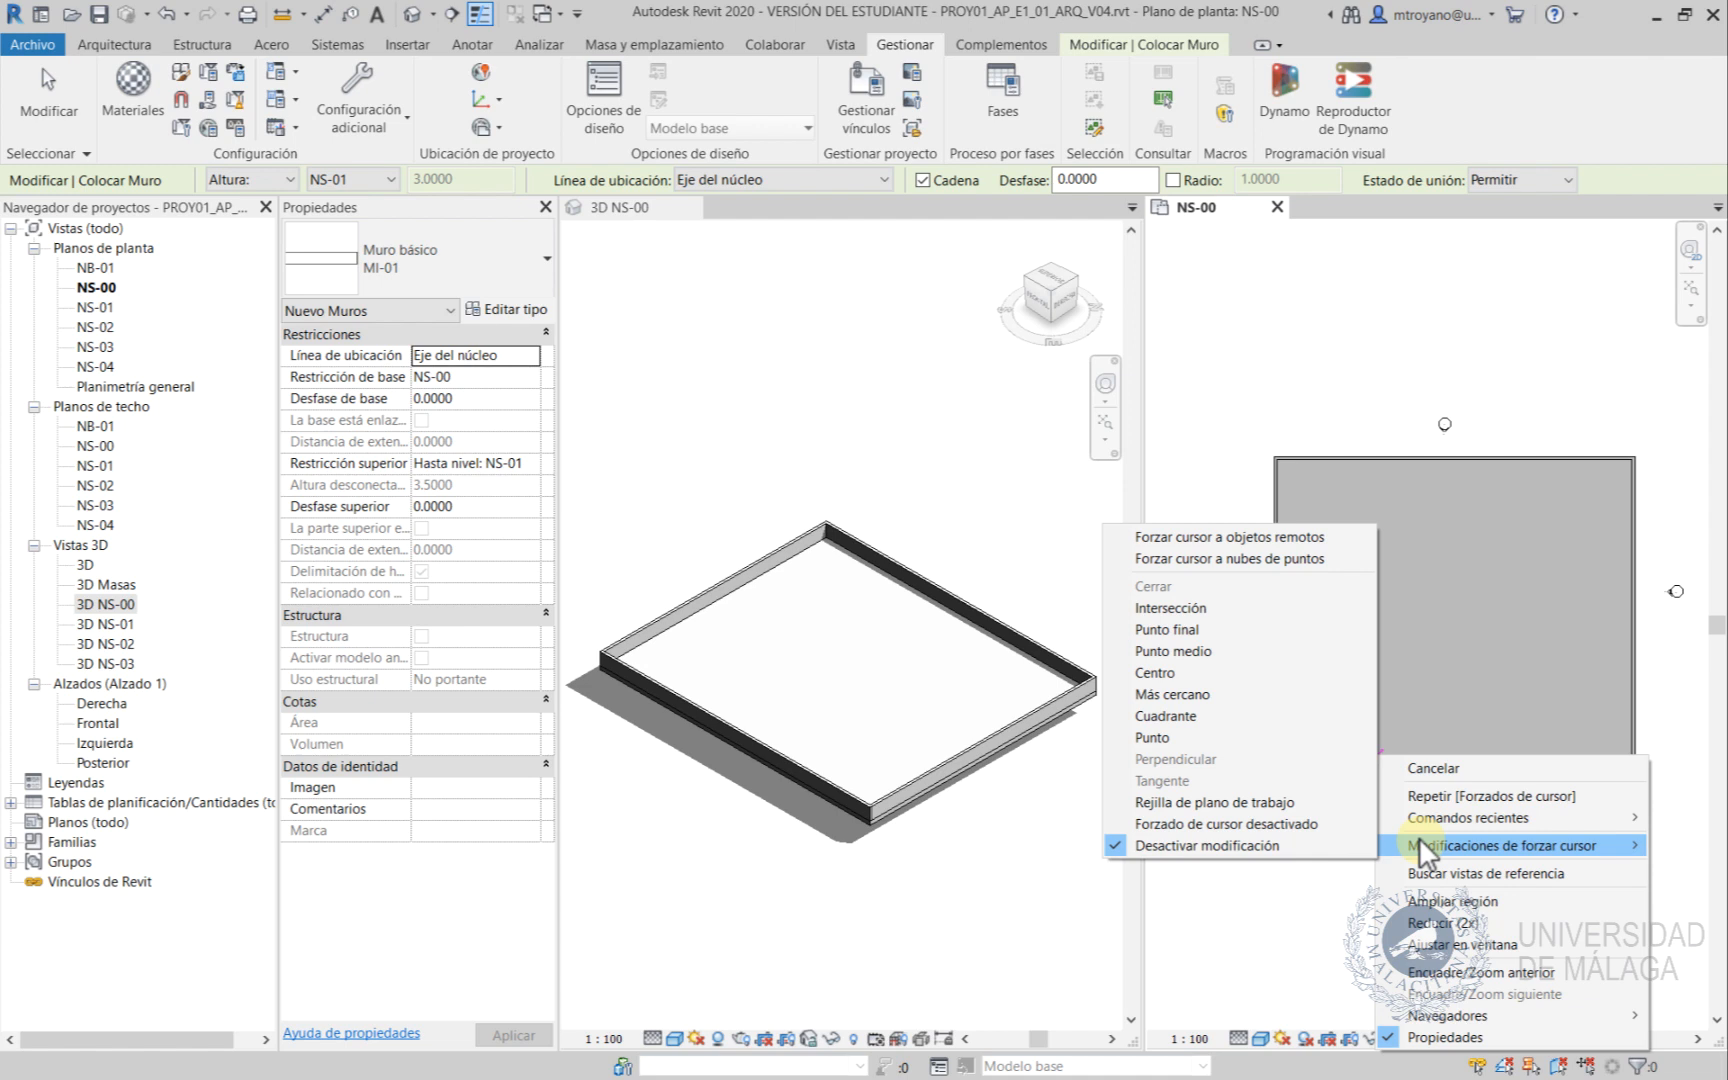
click(1218, 652)
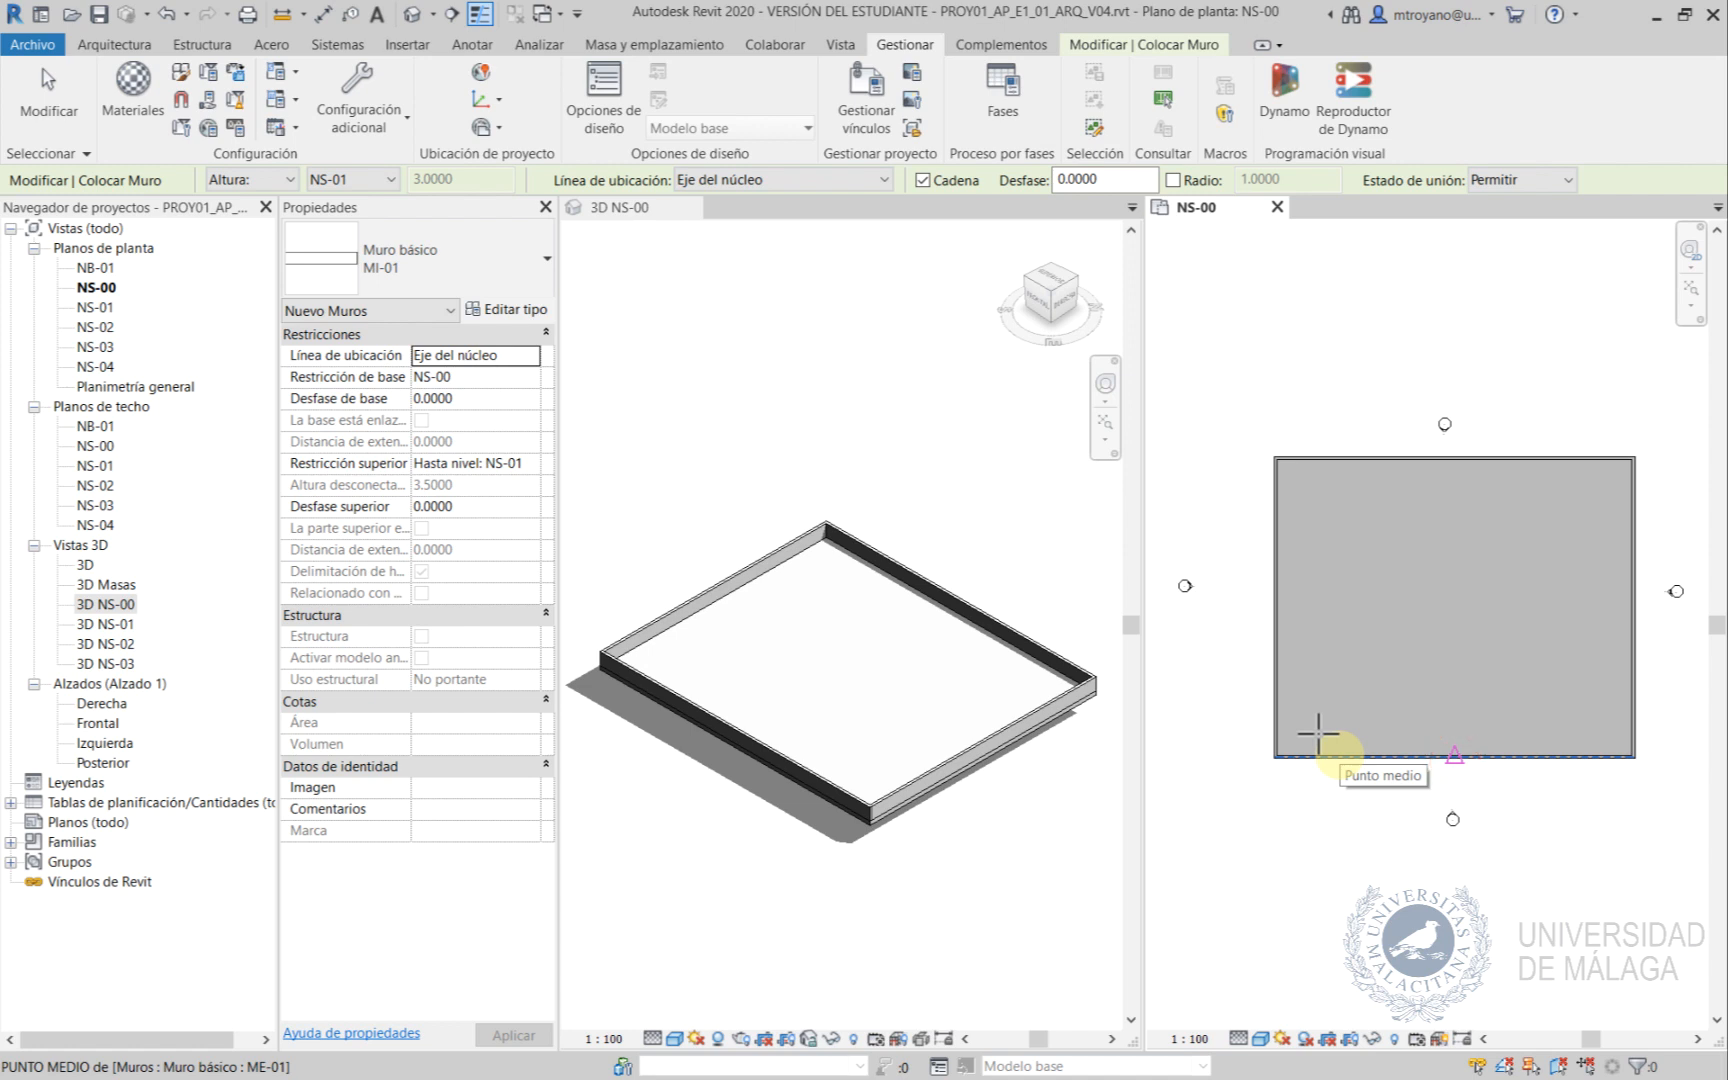
right_click(1338, 756)
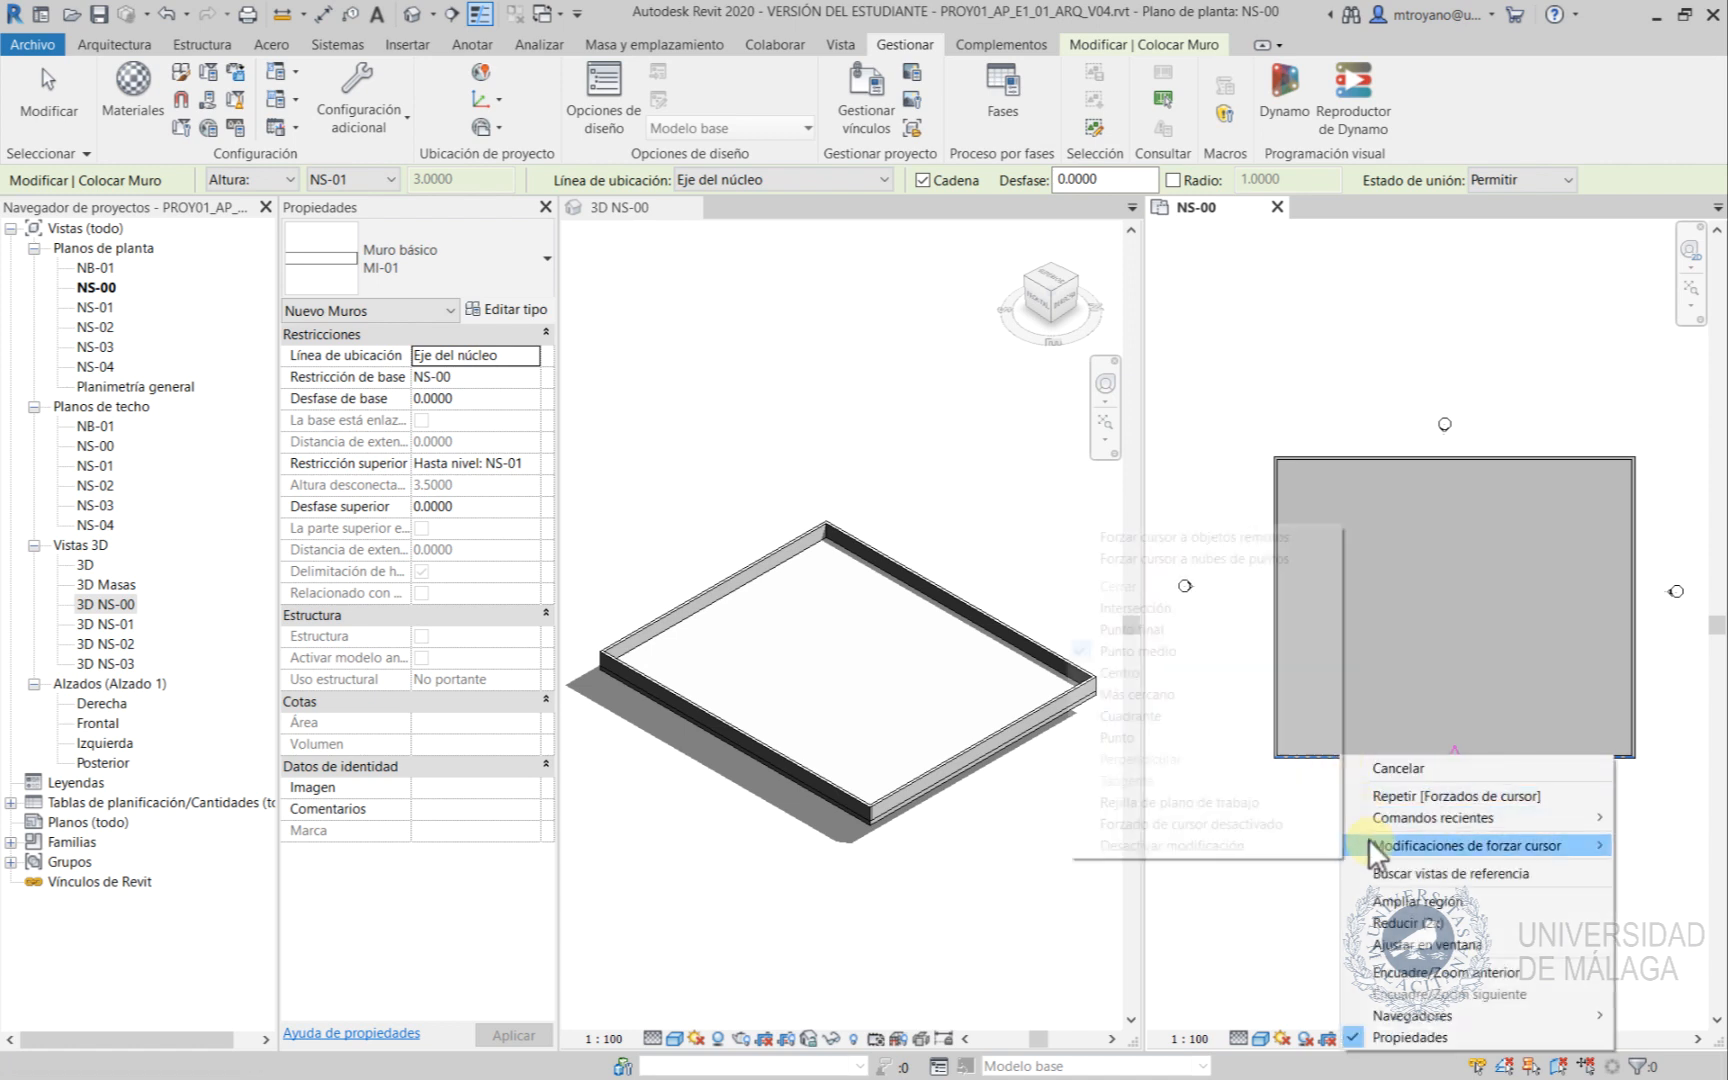
click(1249, 840)
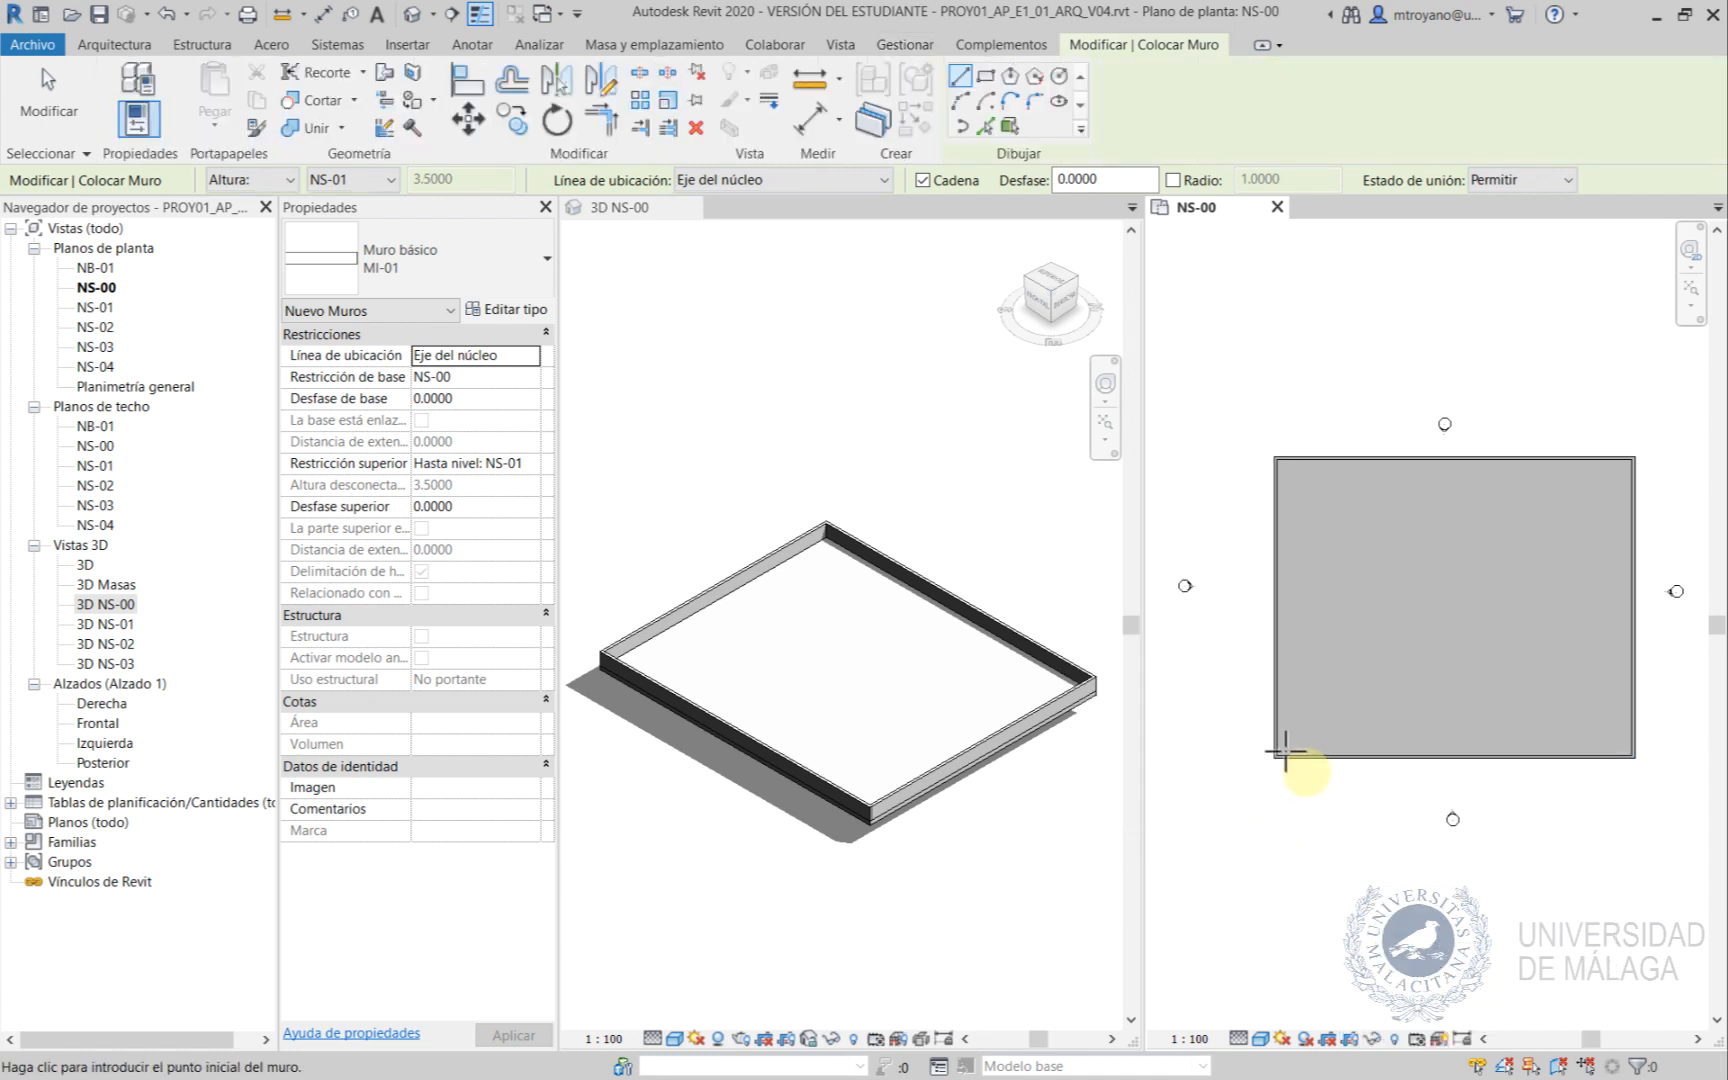
scroll(1298, 738, up, 5)
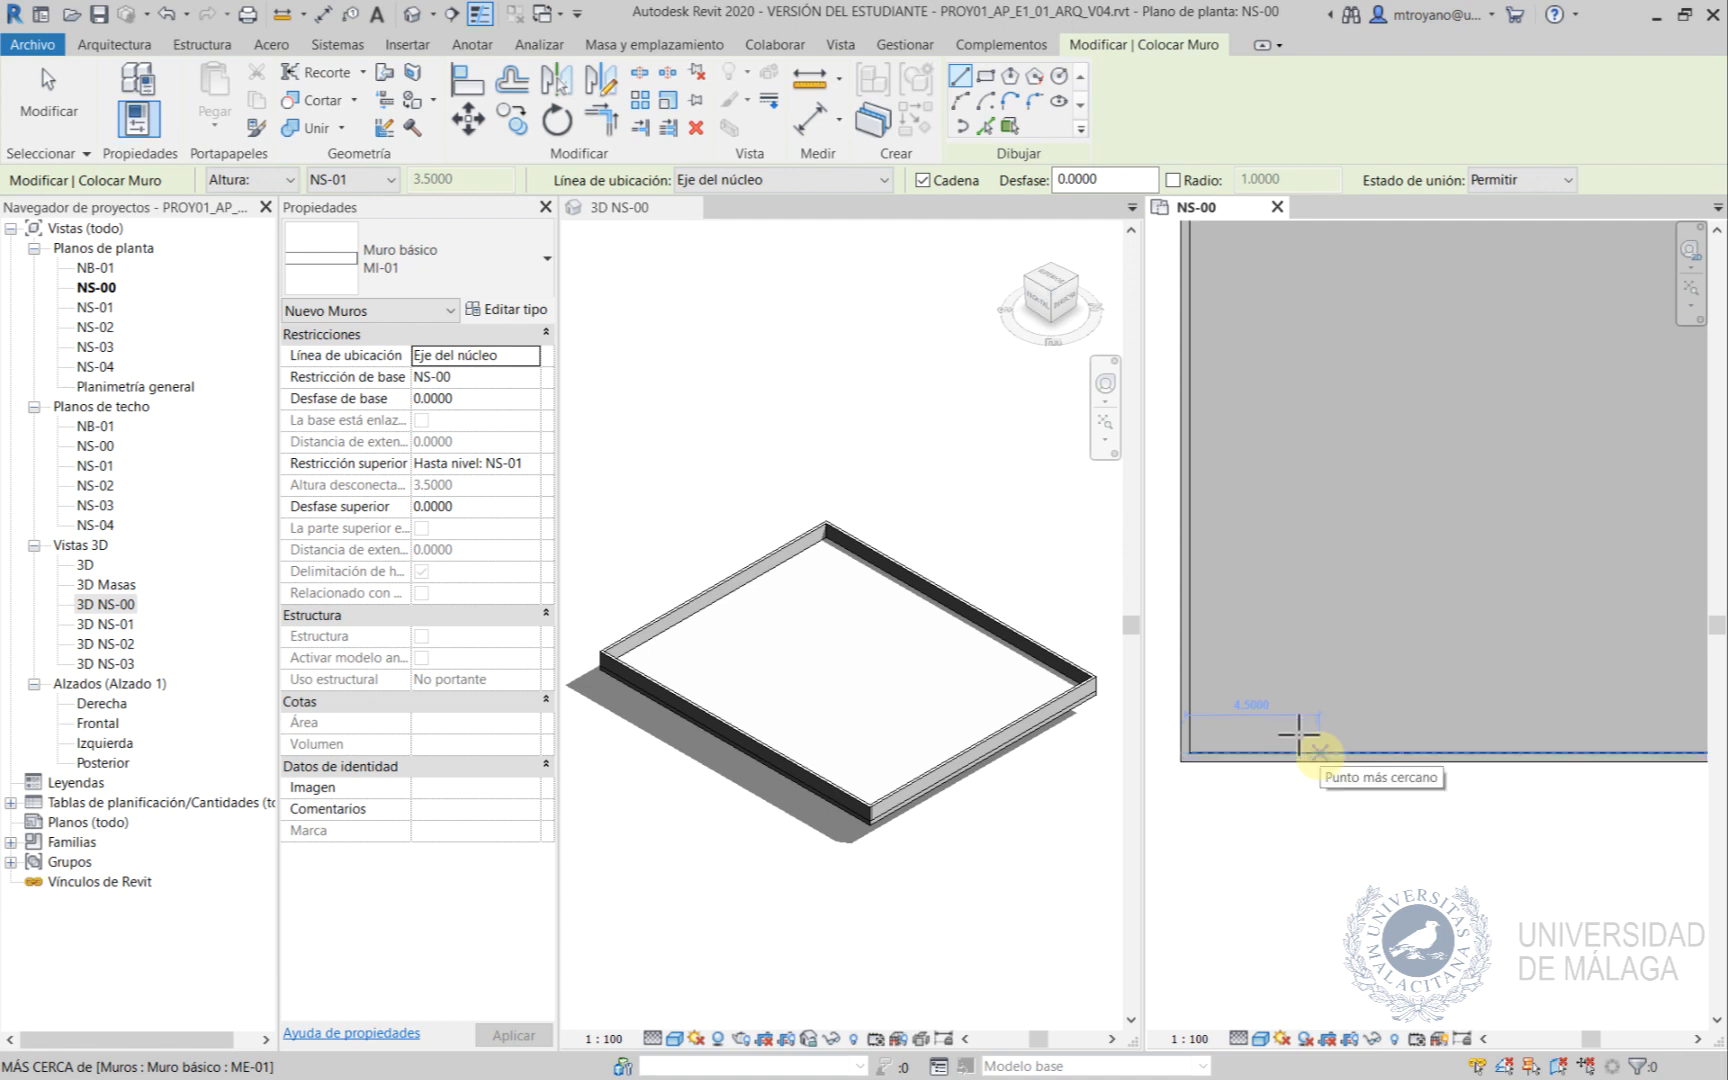
key(Tab)
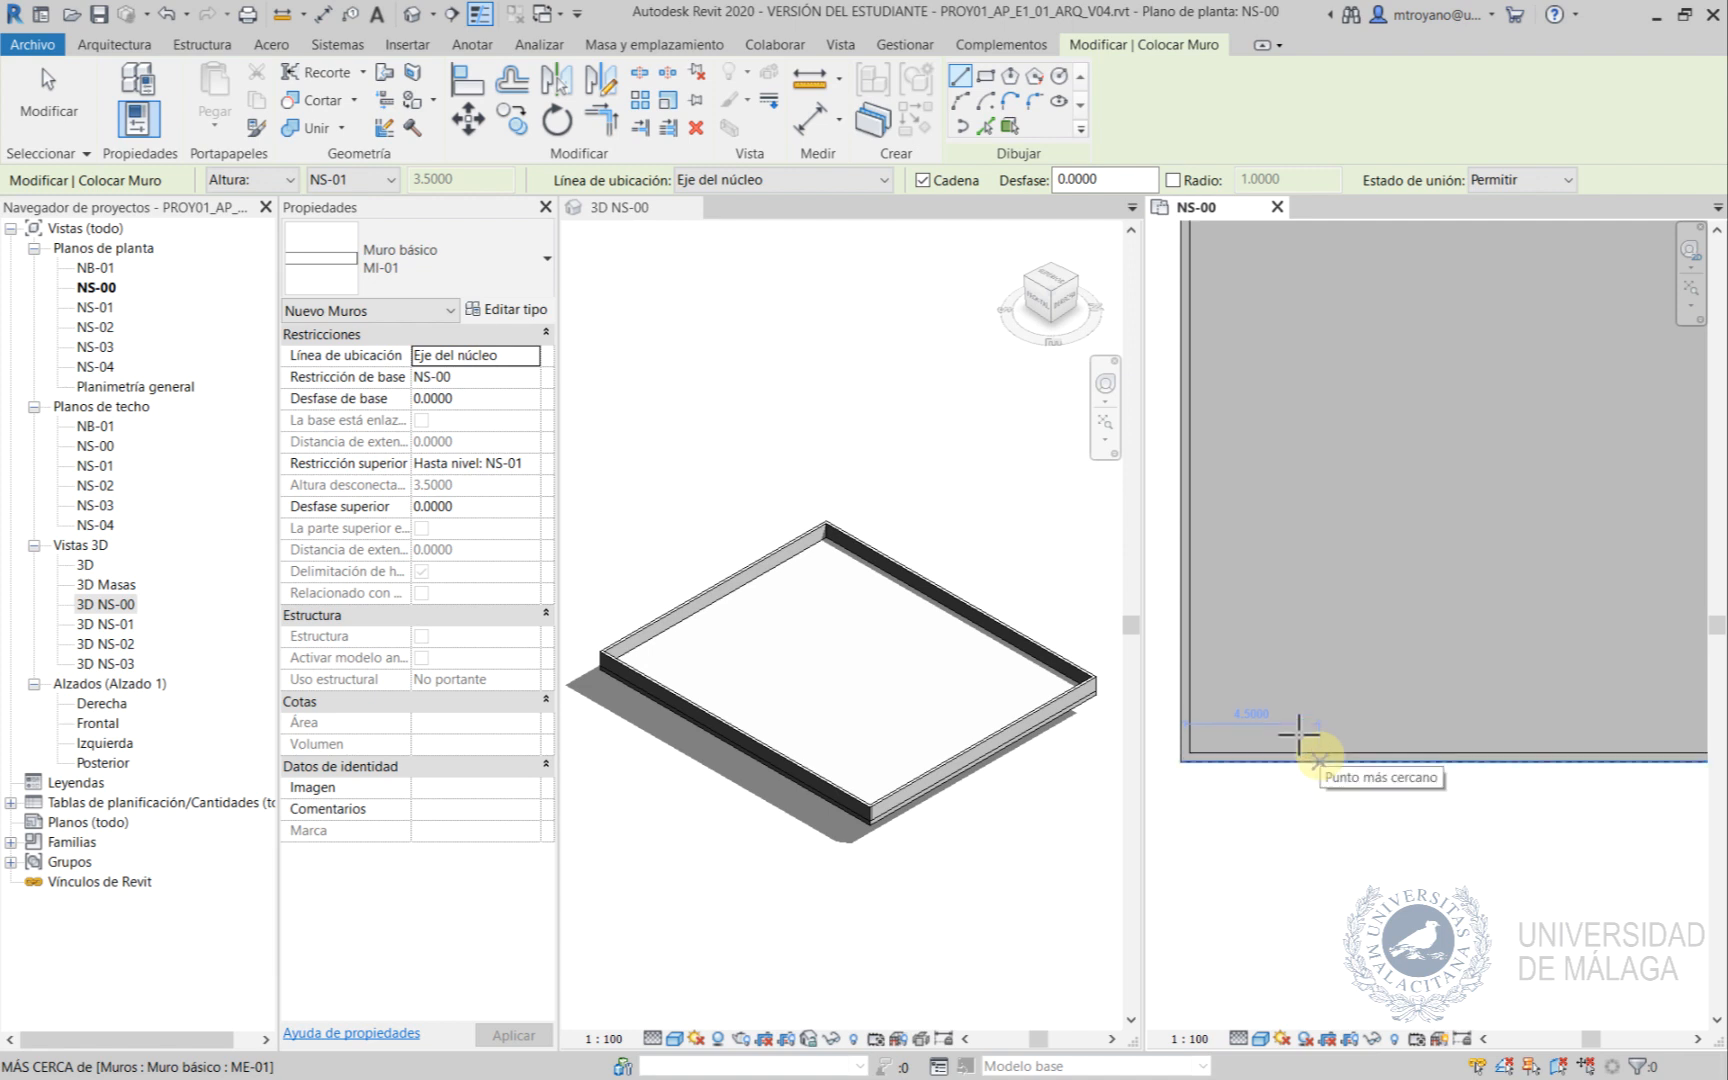
key(Tab)
key(Tab)
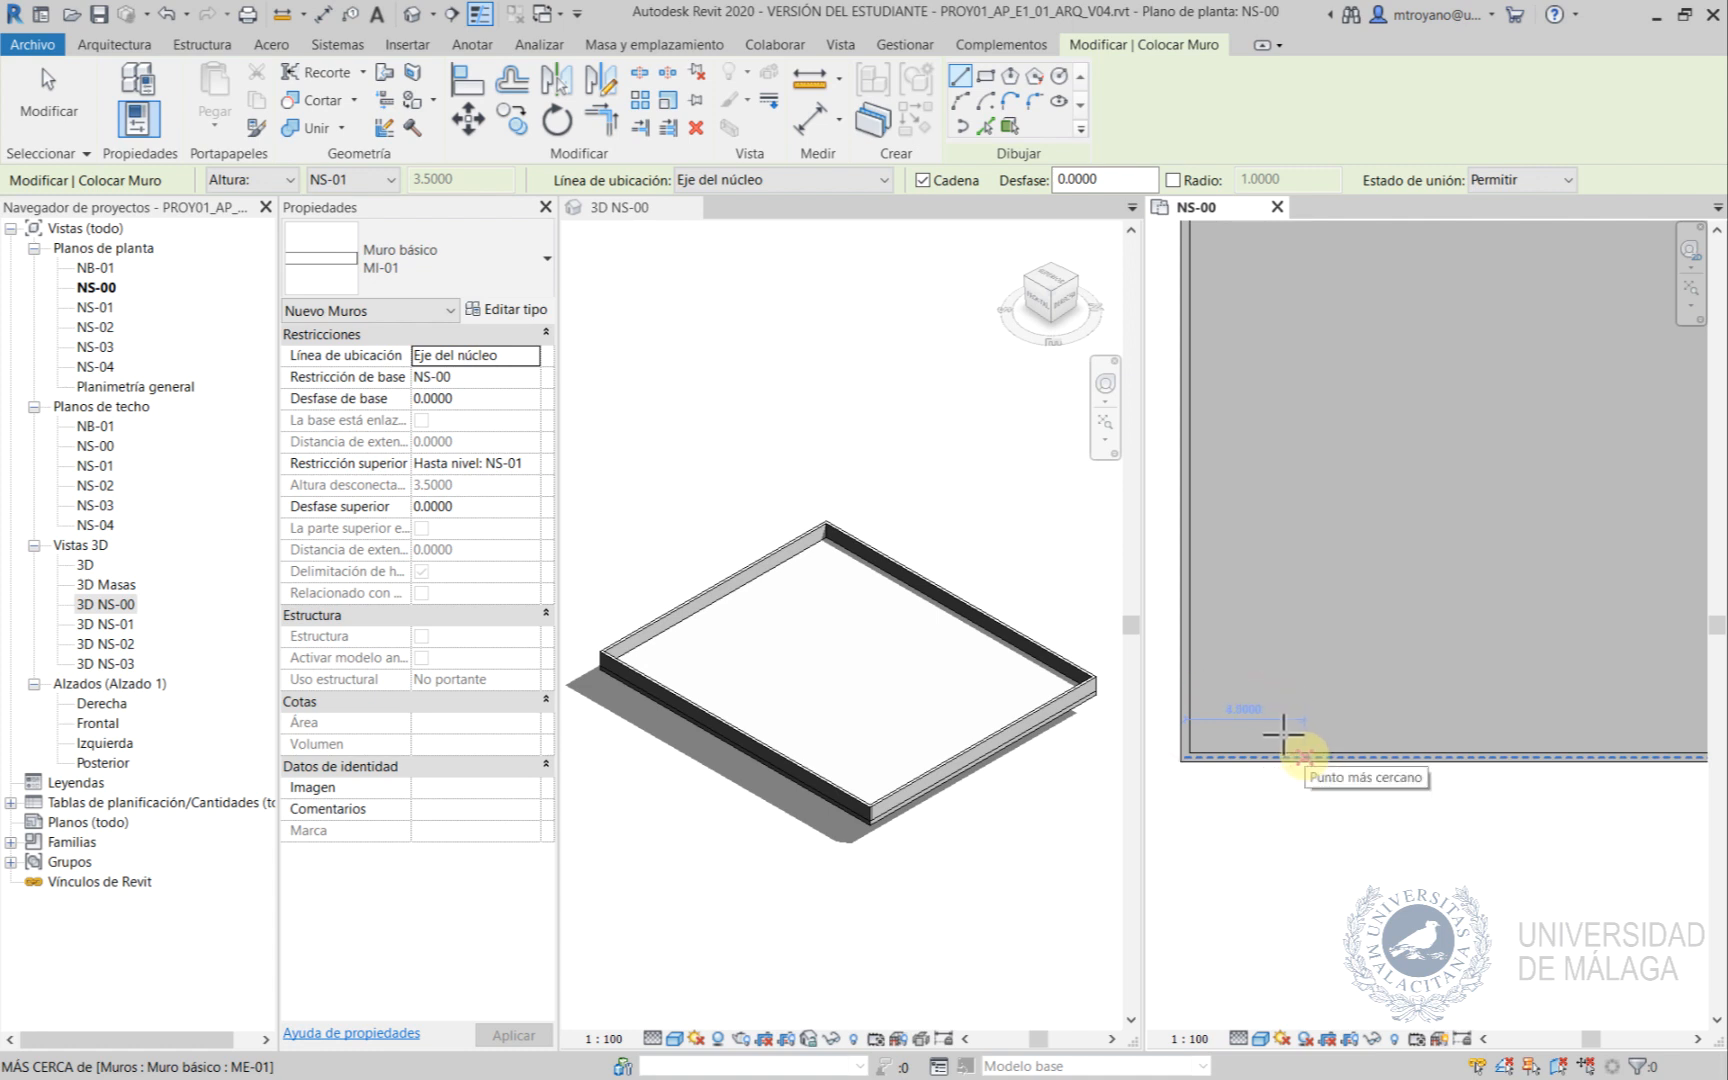
click(1292, 738)
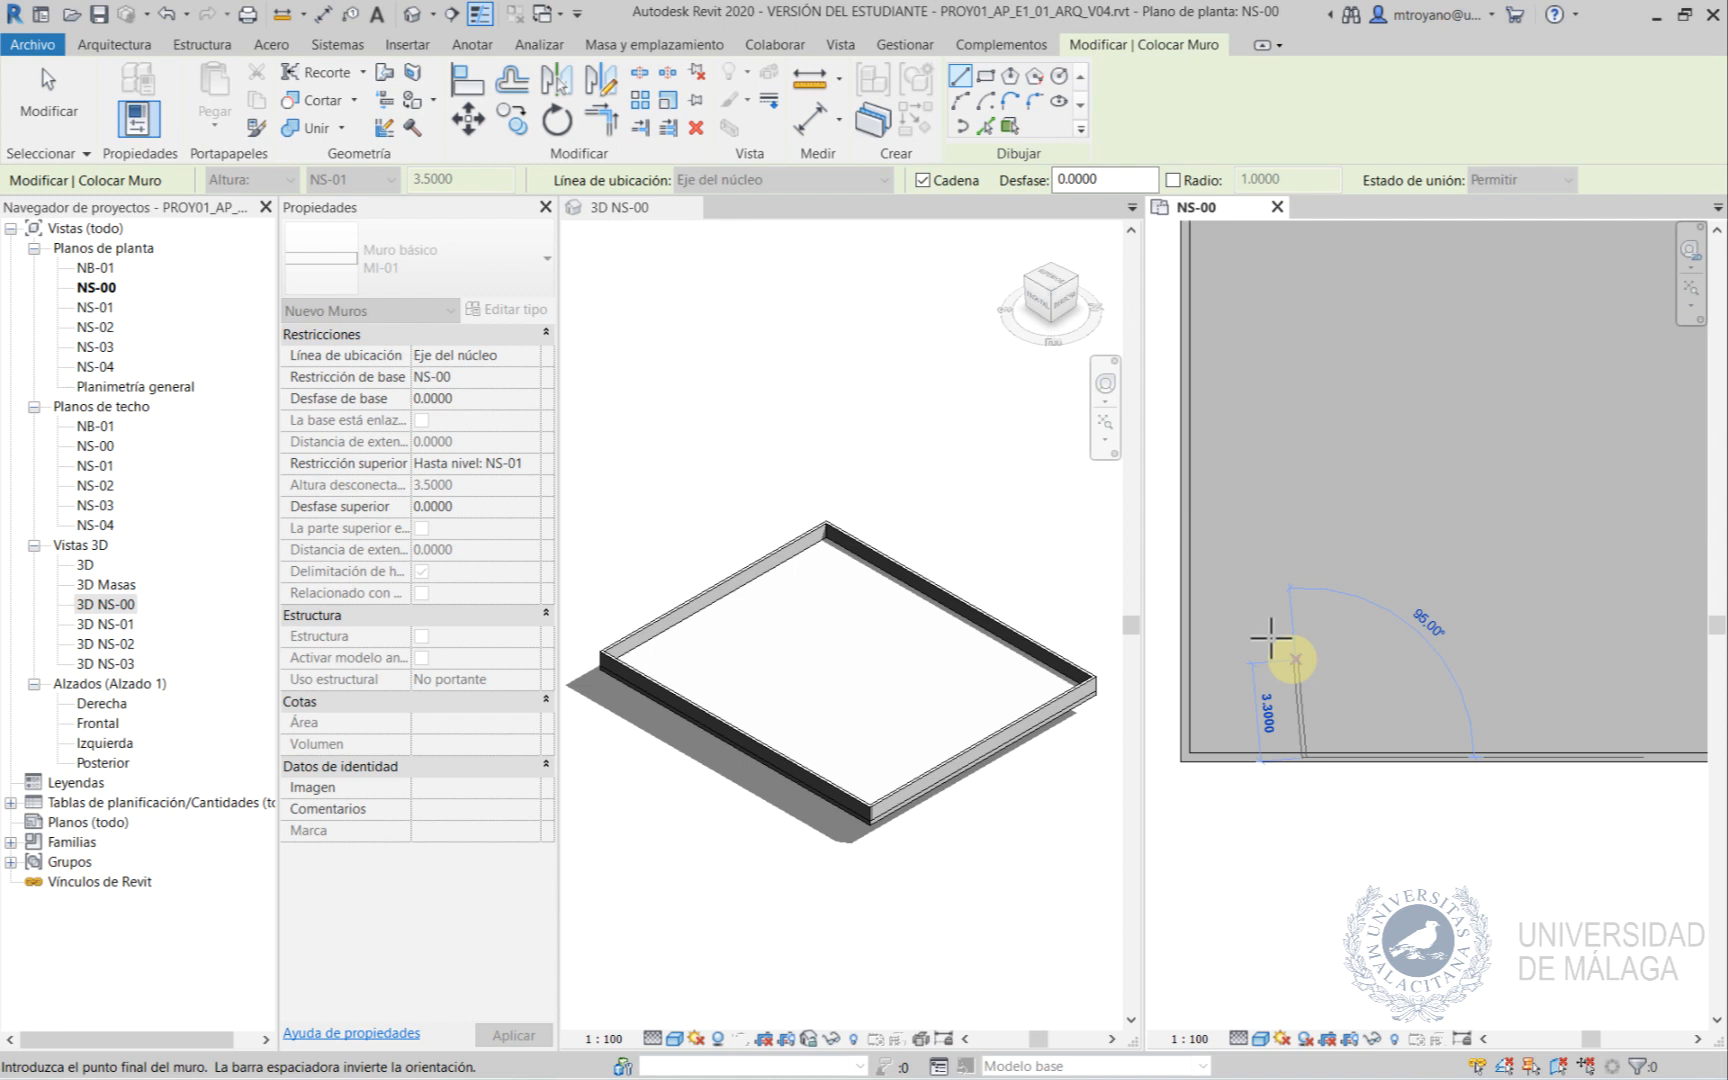
key(Escape)
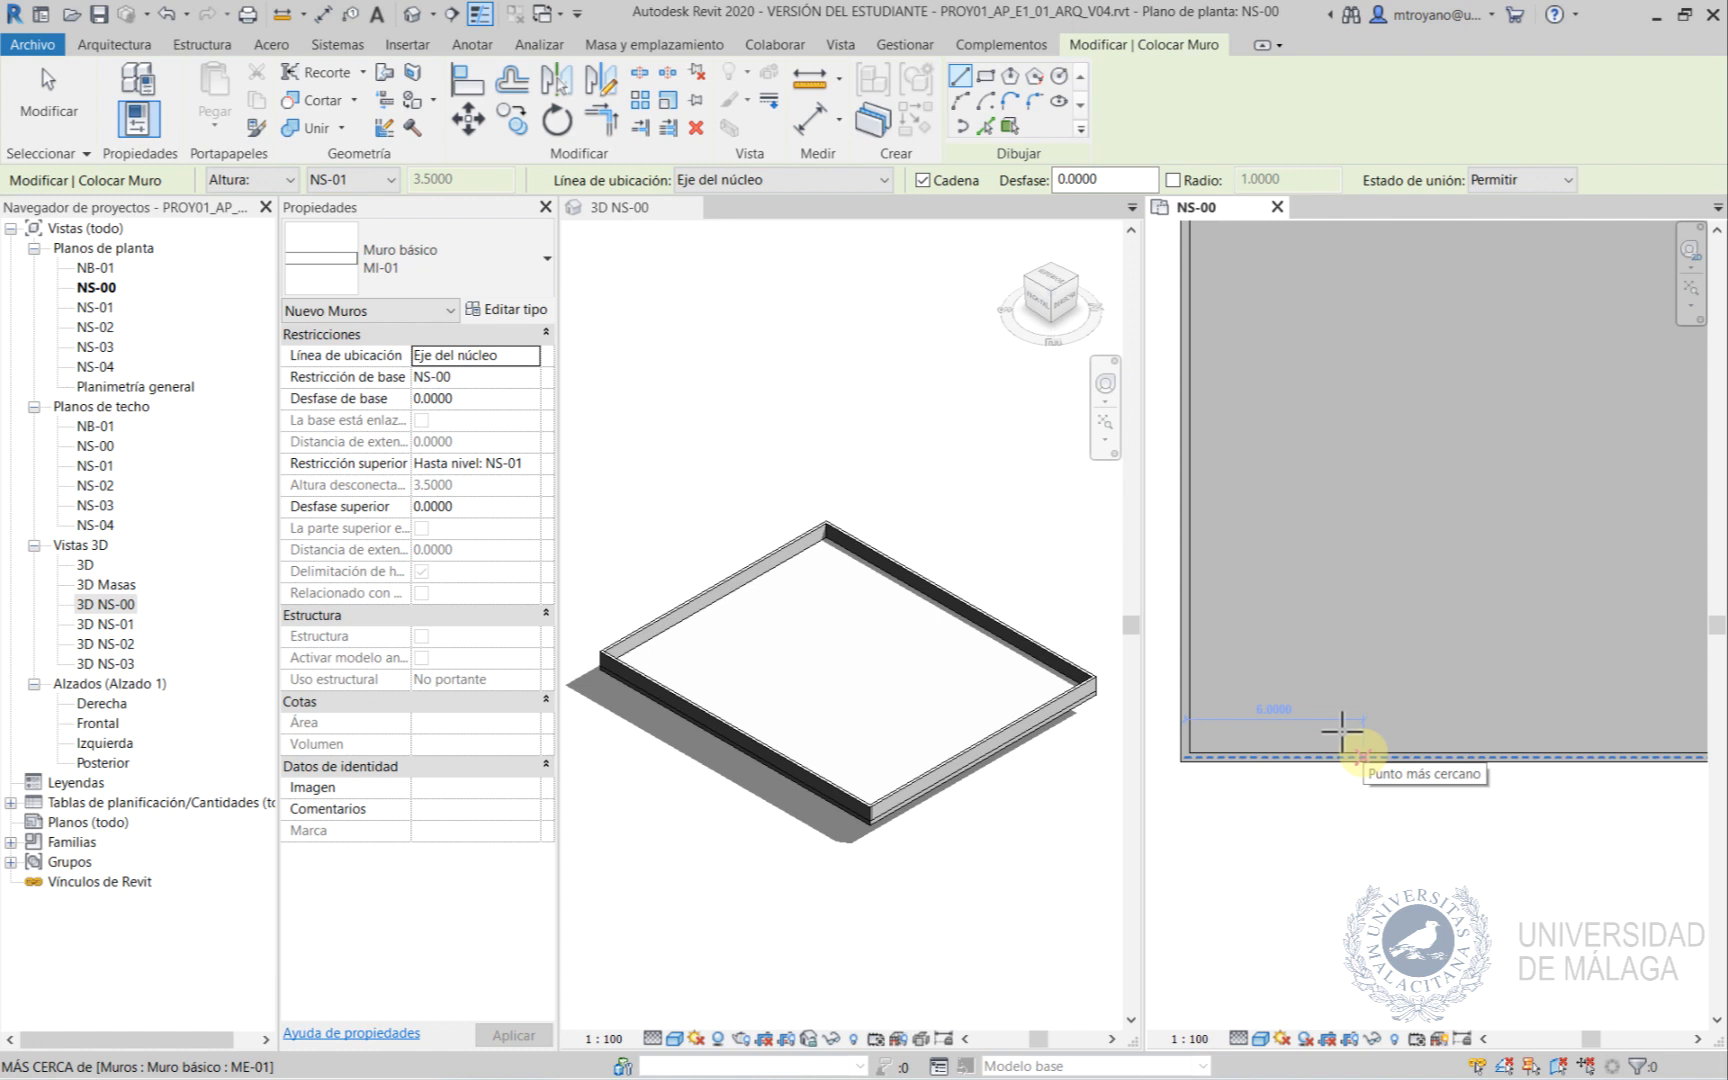
Draw a 10 m vertical MI-01 wall upward from the lower exterior wall, starting 4.52 m from its left end.
text(4.52)
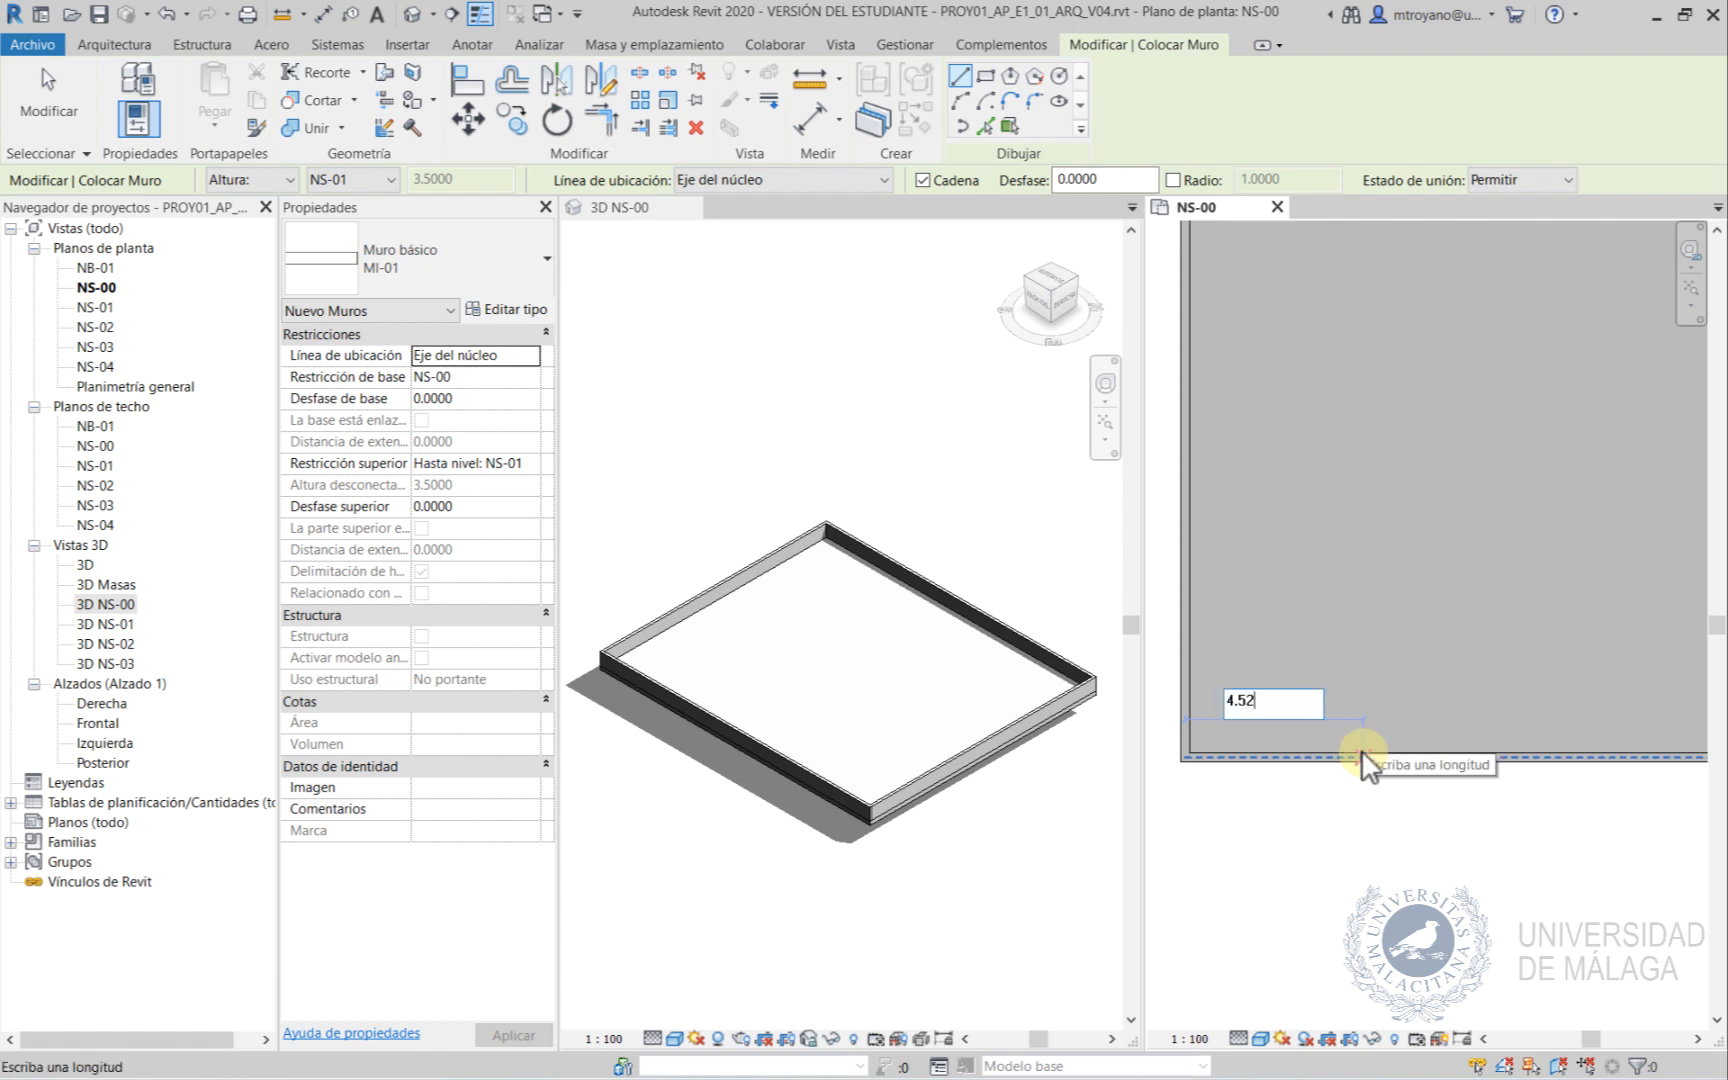
key(Return)
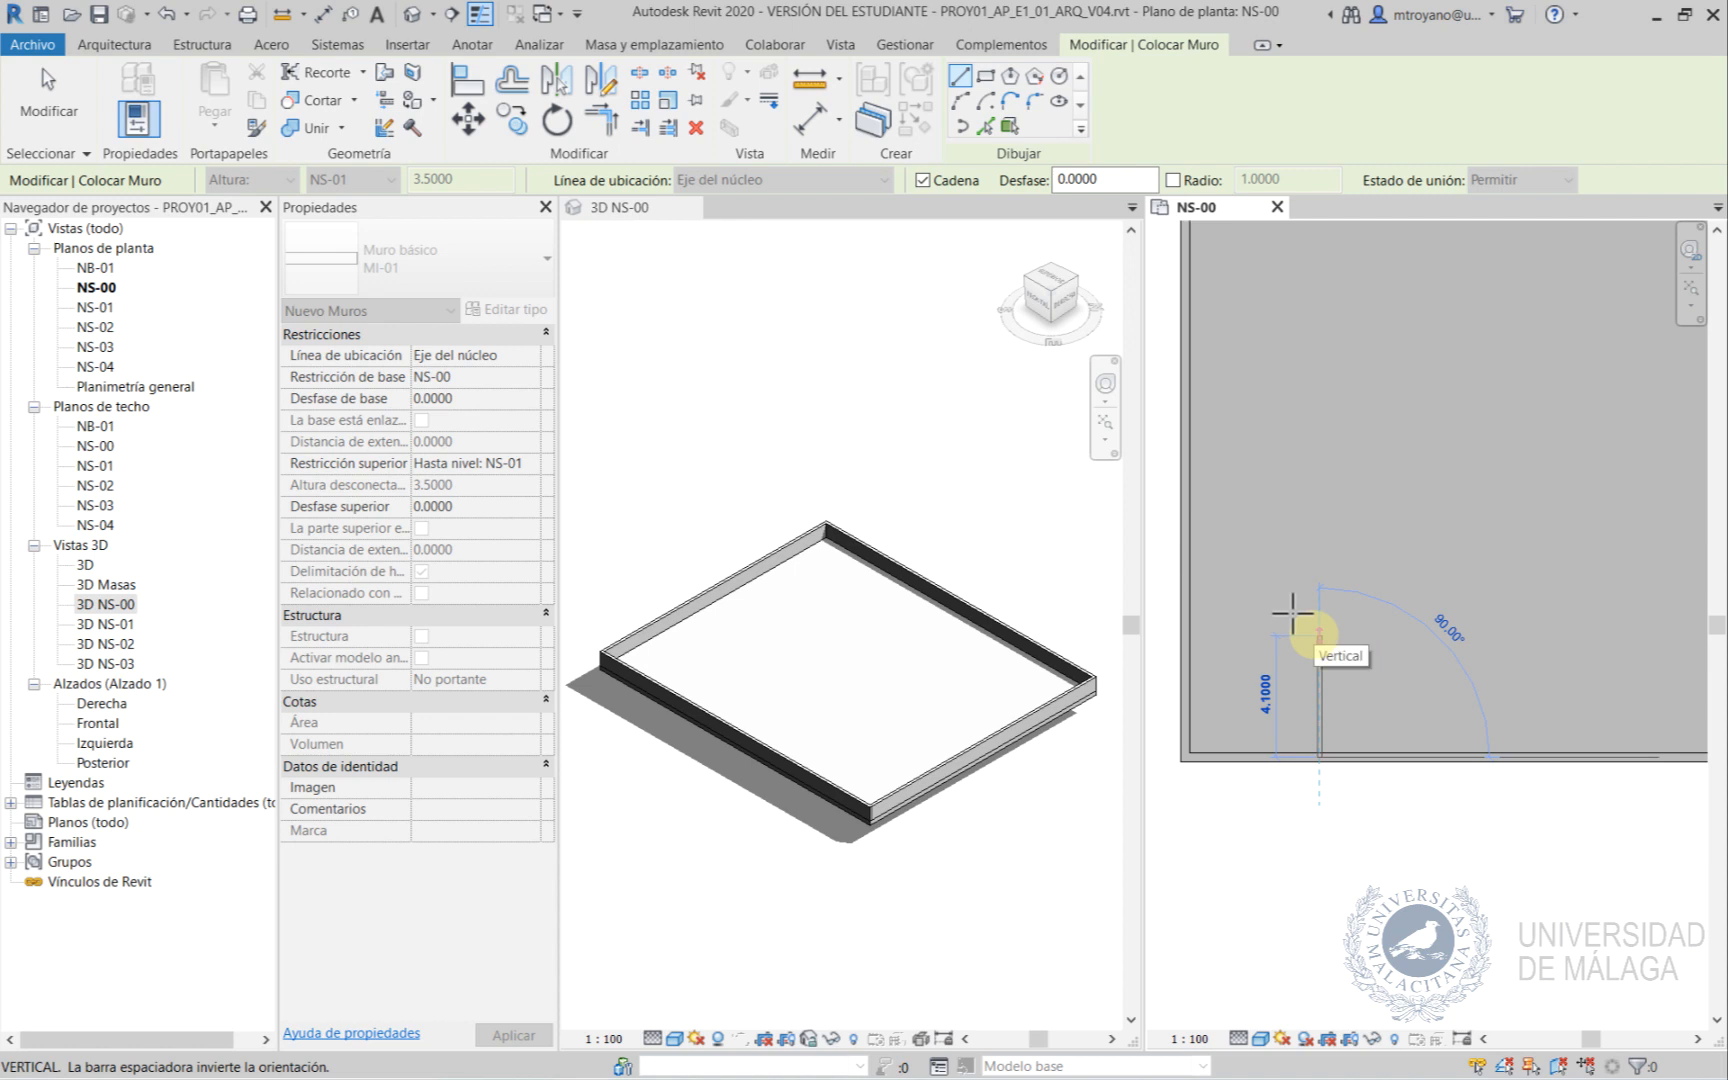
click(1320, 637)
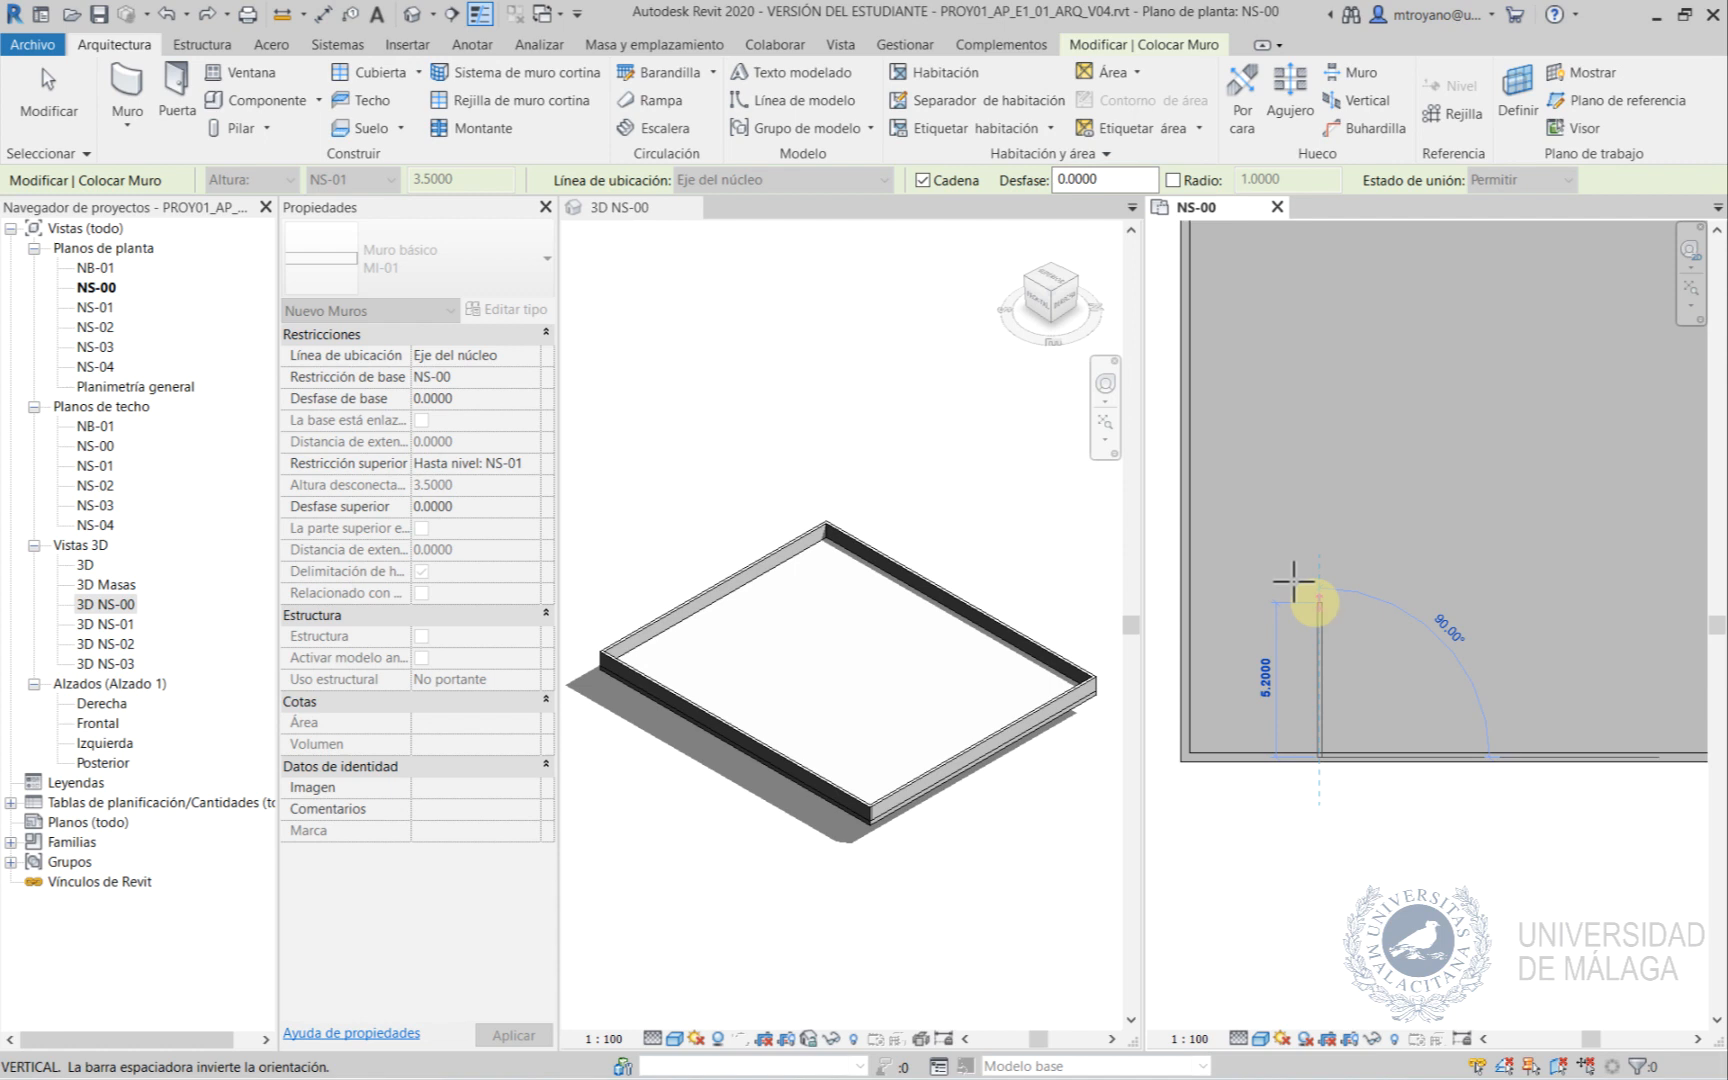
text(10)
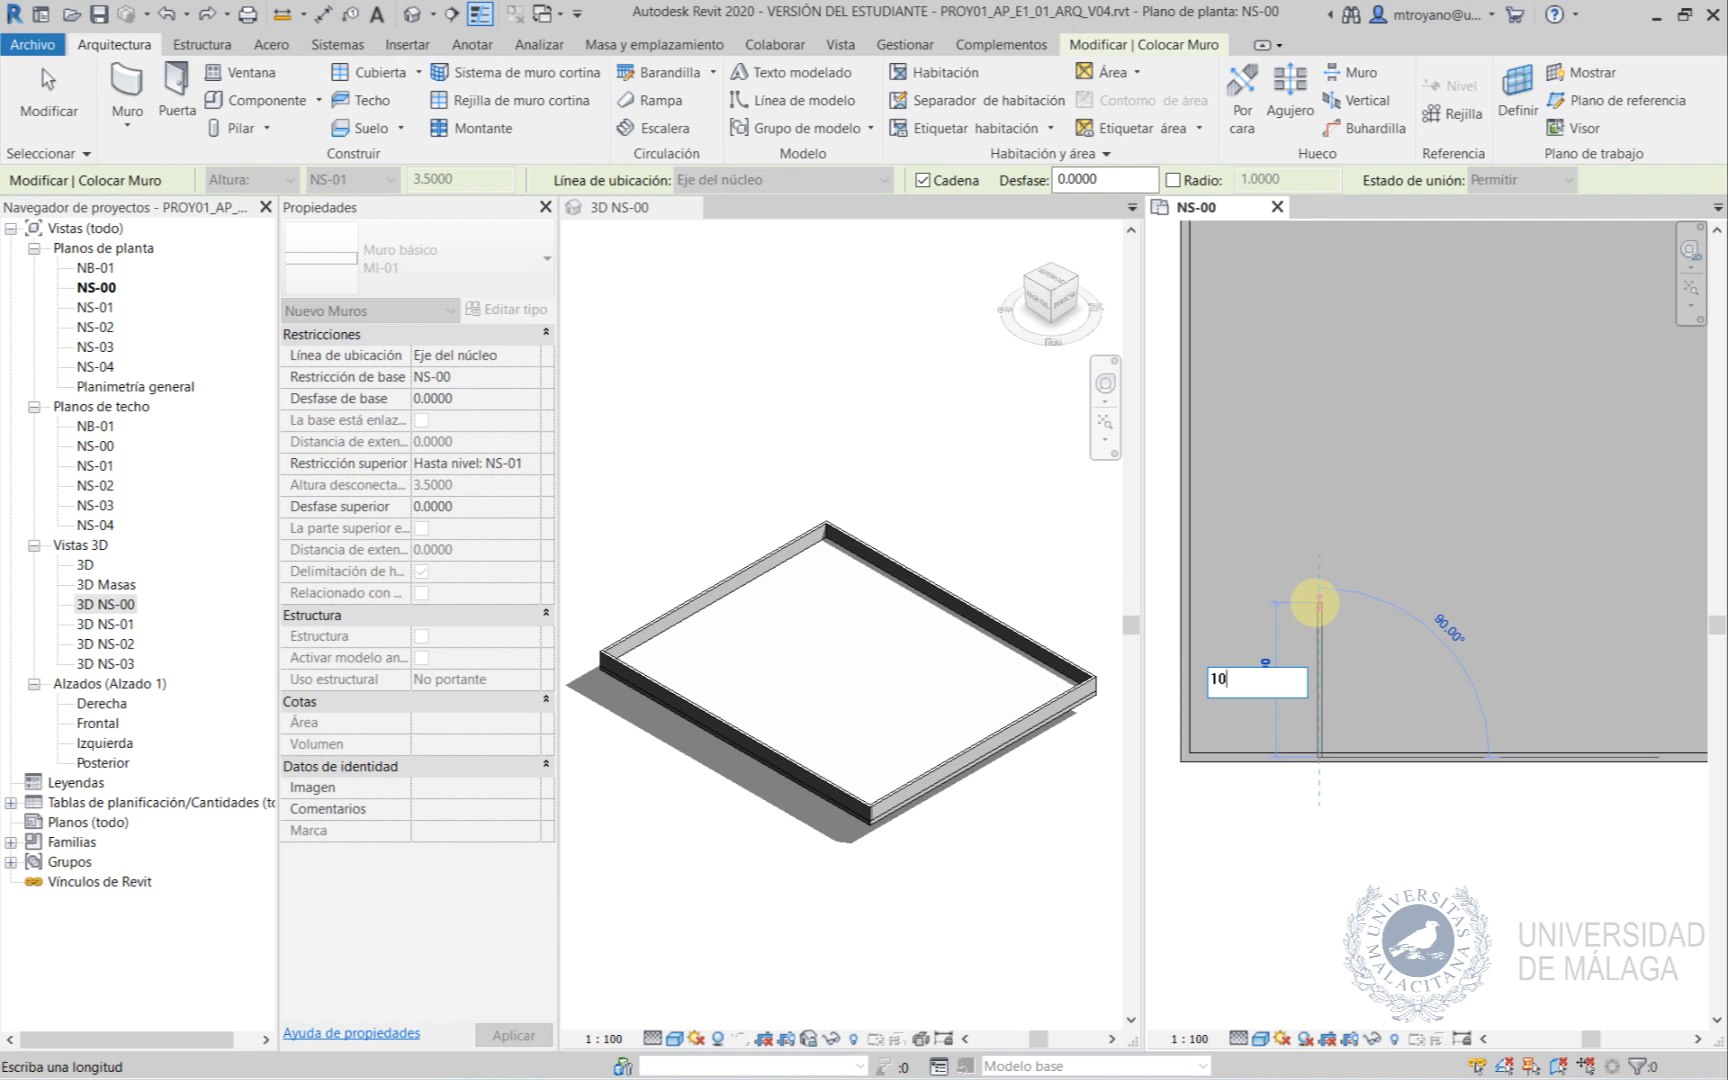
key(Return)
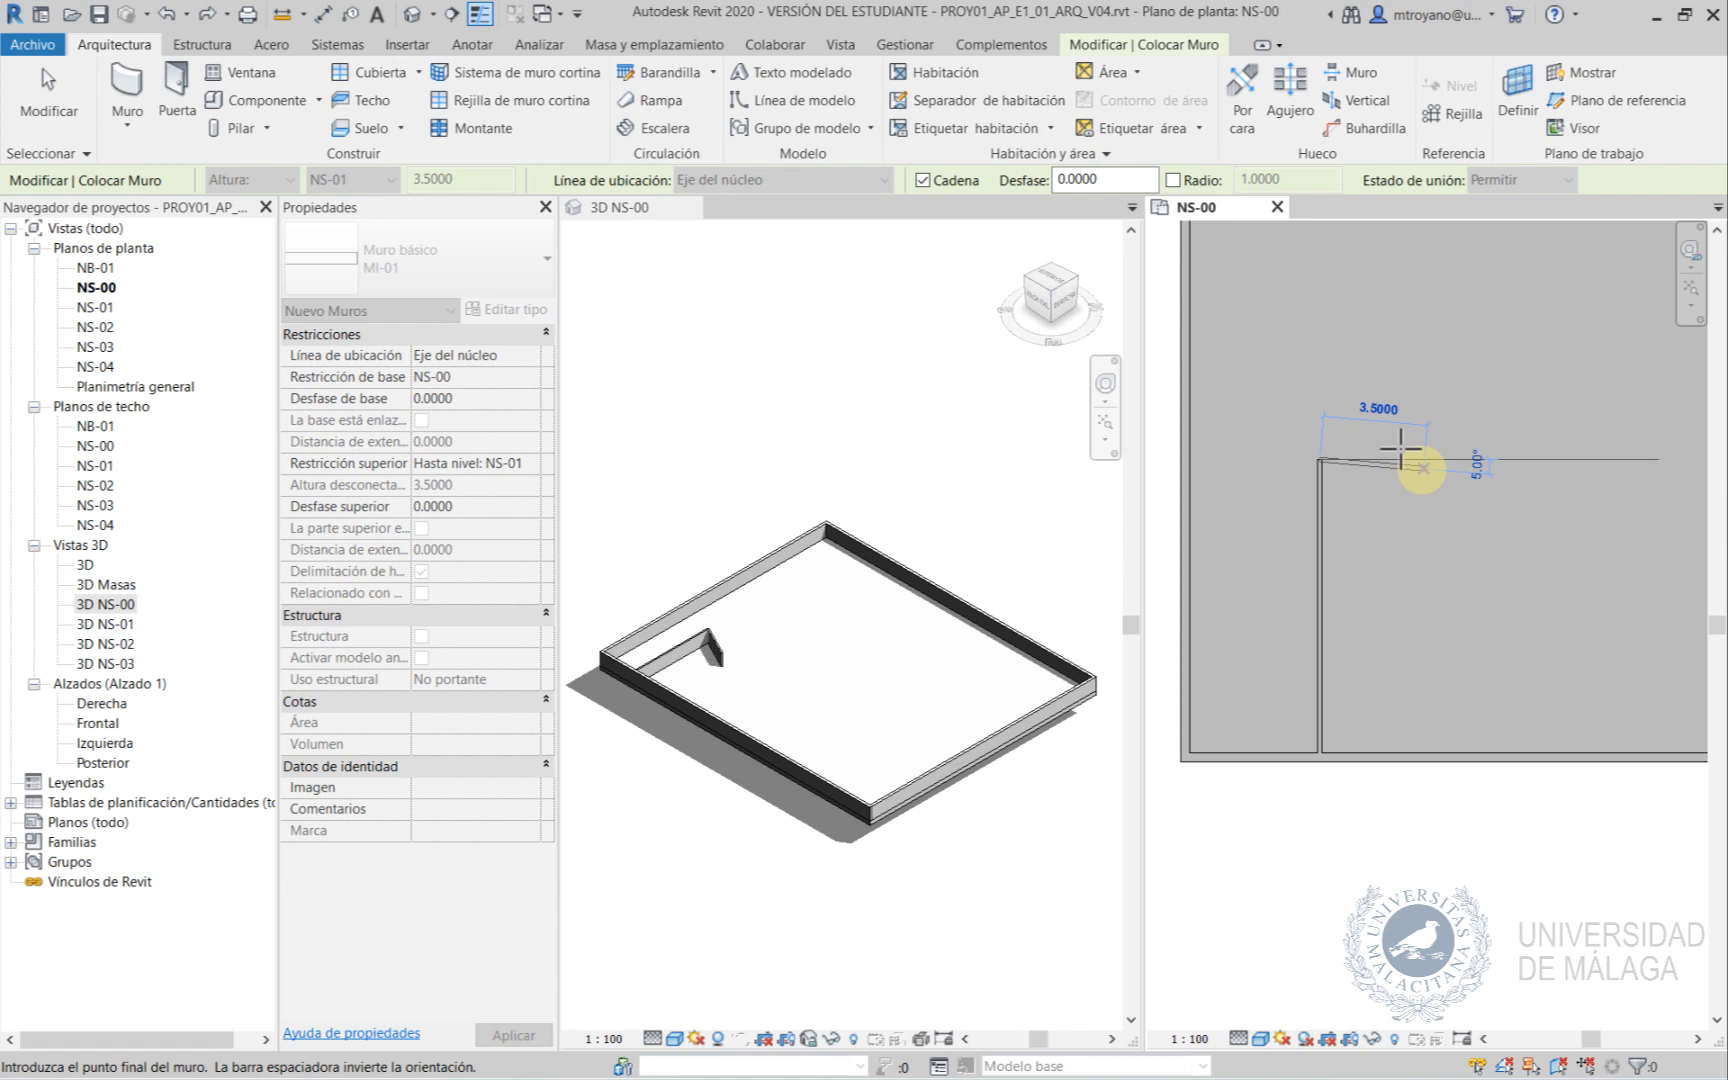
Continue with a 4 m horizontal wall to the right and a vertical wall down to the lower exterior wall, ending the Wall command.
key(shift)
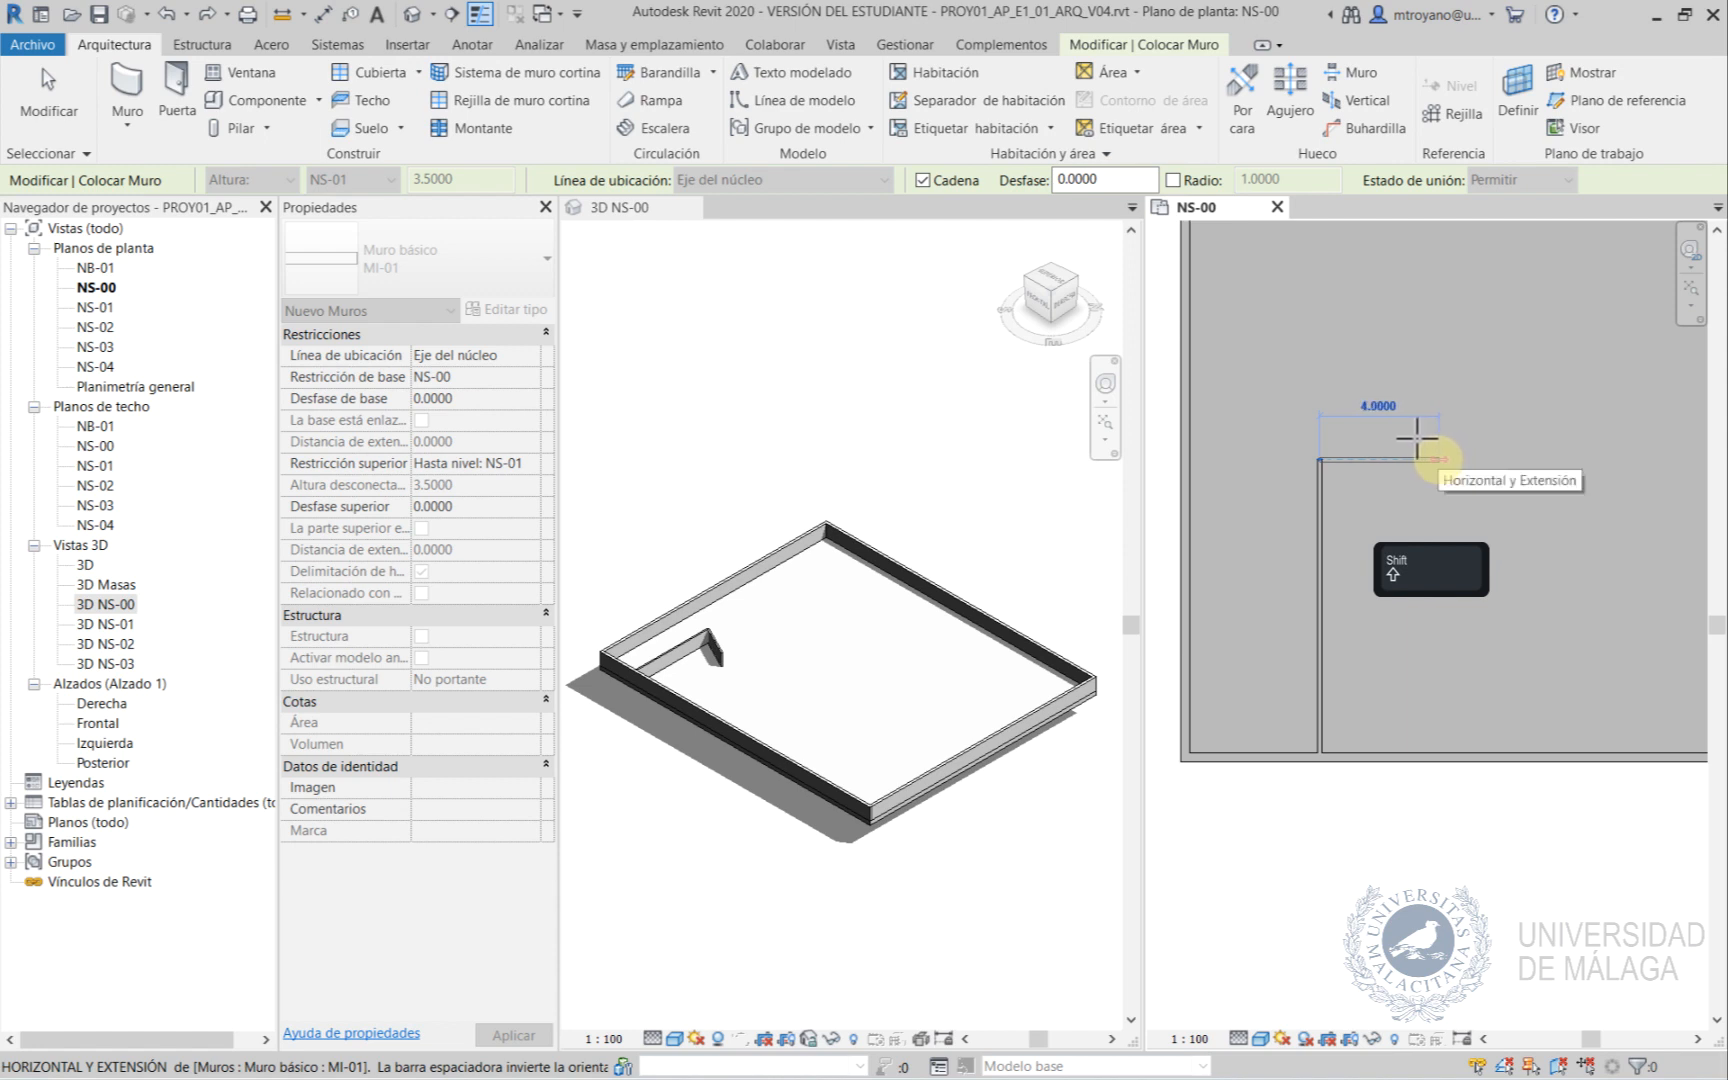
click(1420, 440)
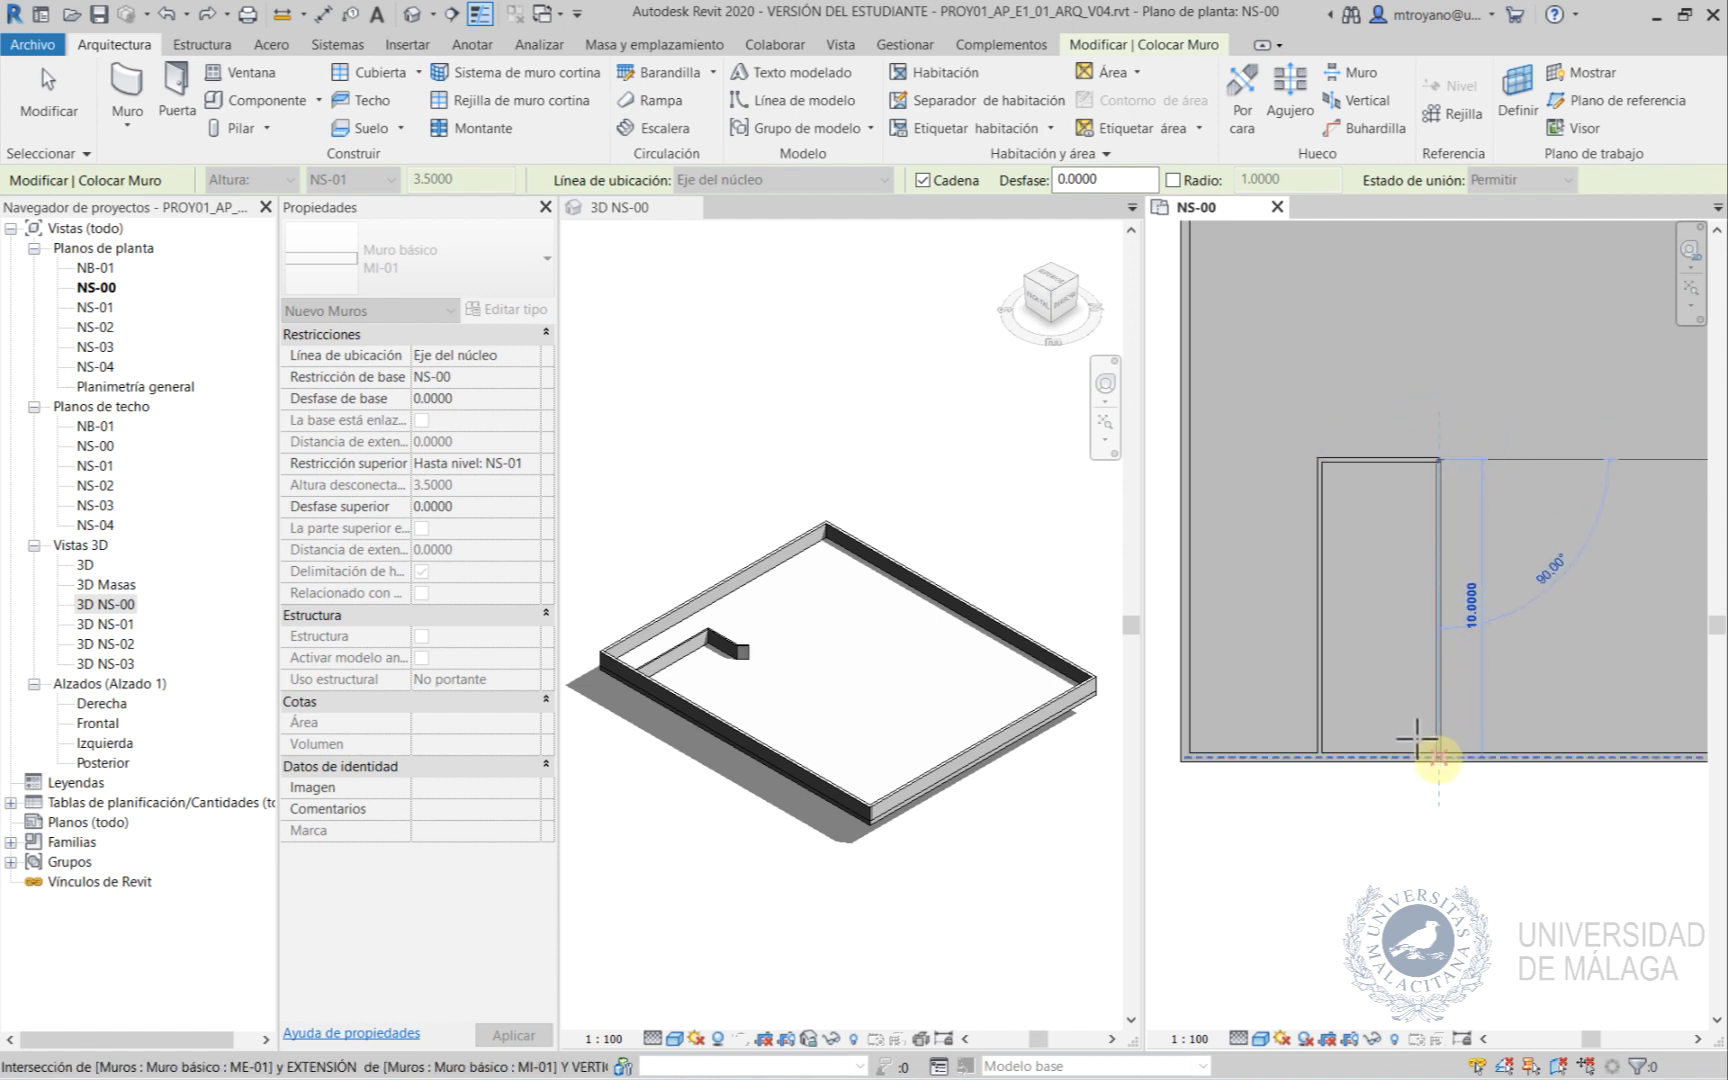
click(1416, 740)
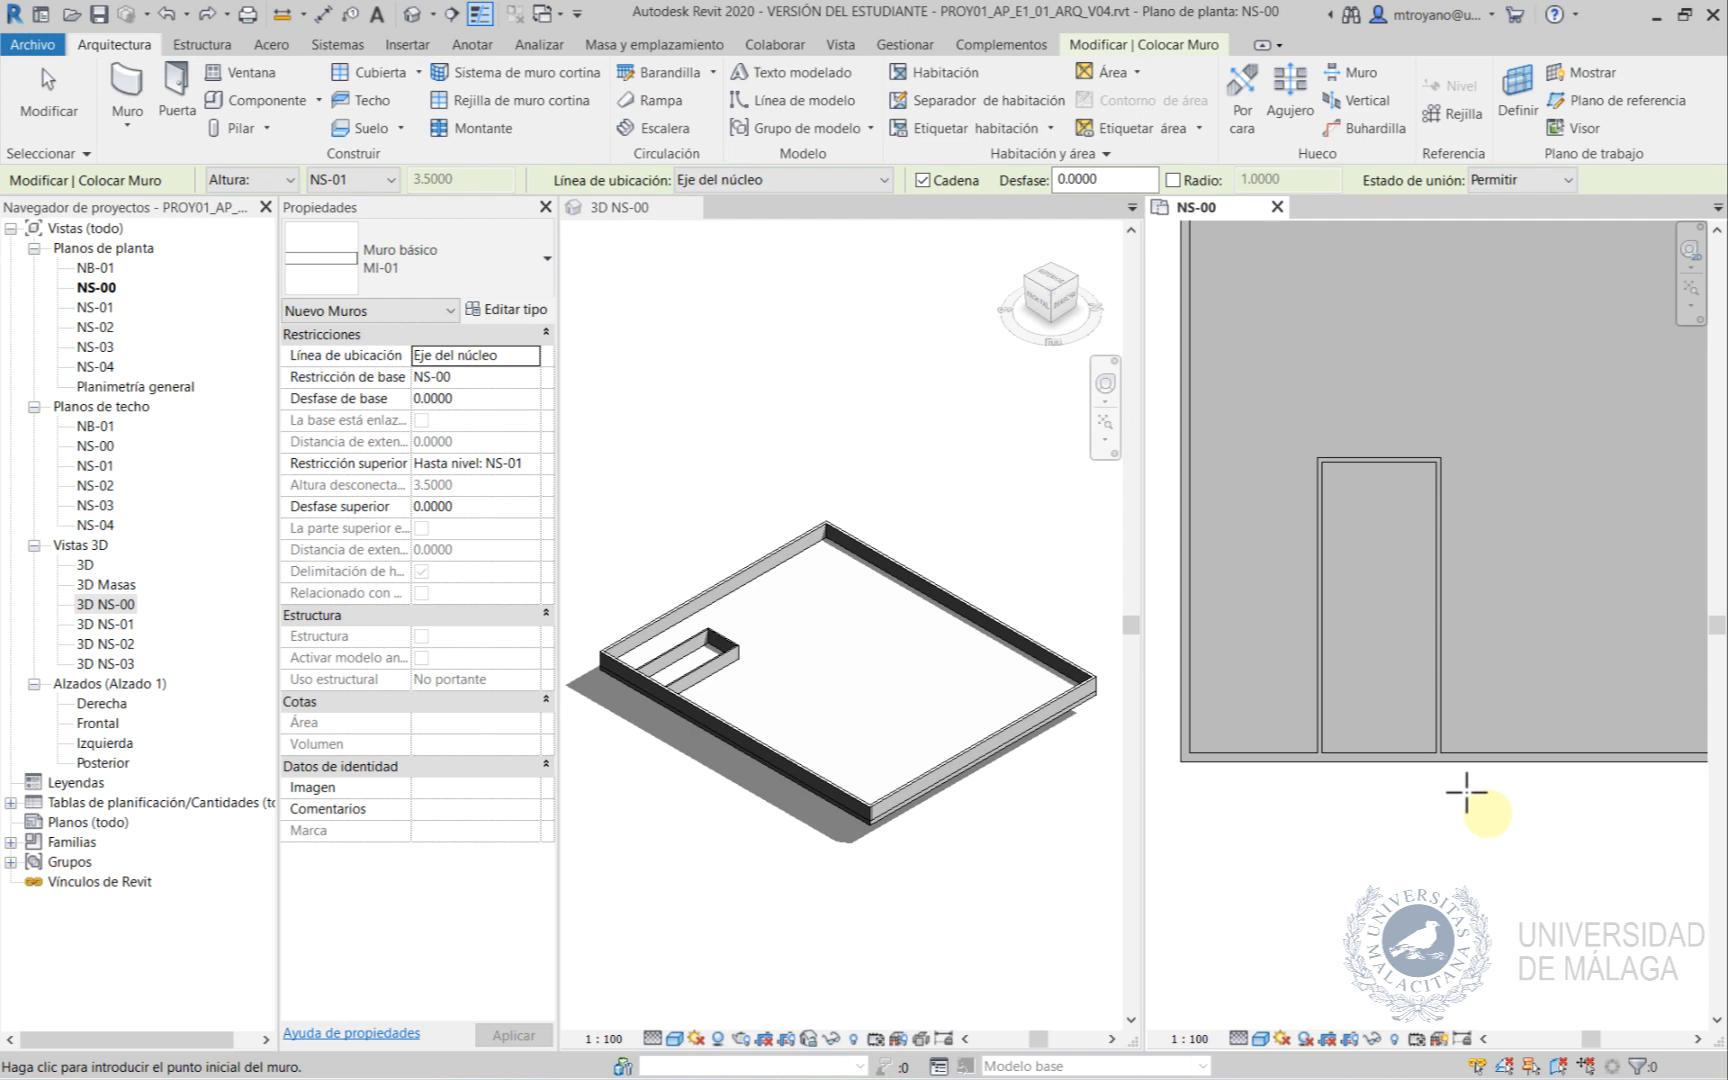
key(Escape)
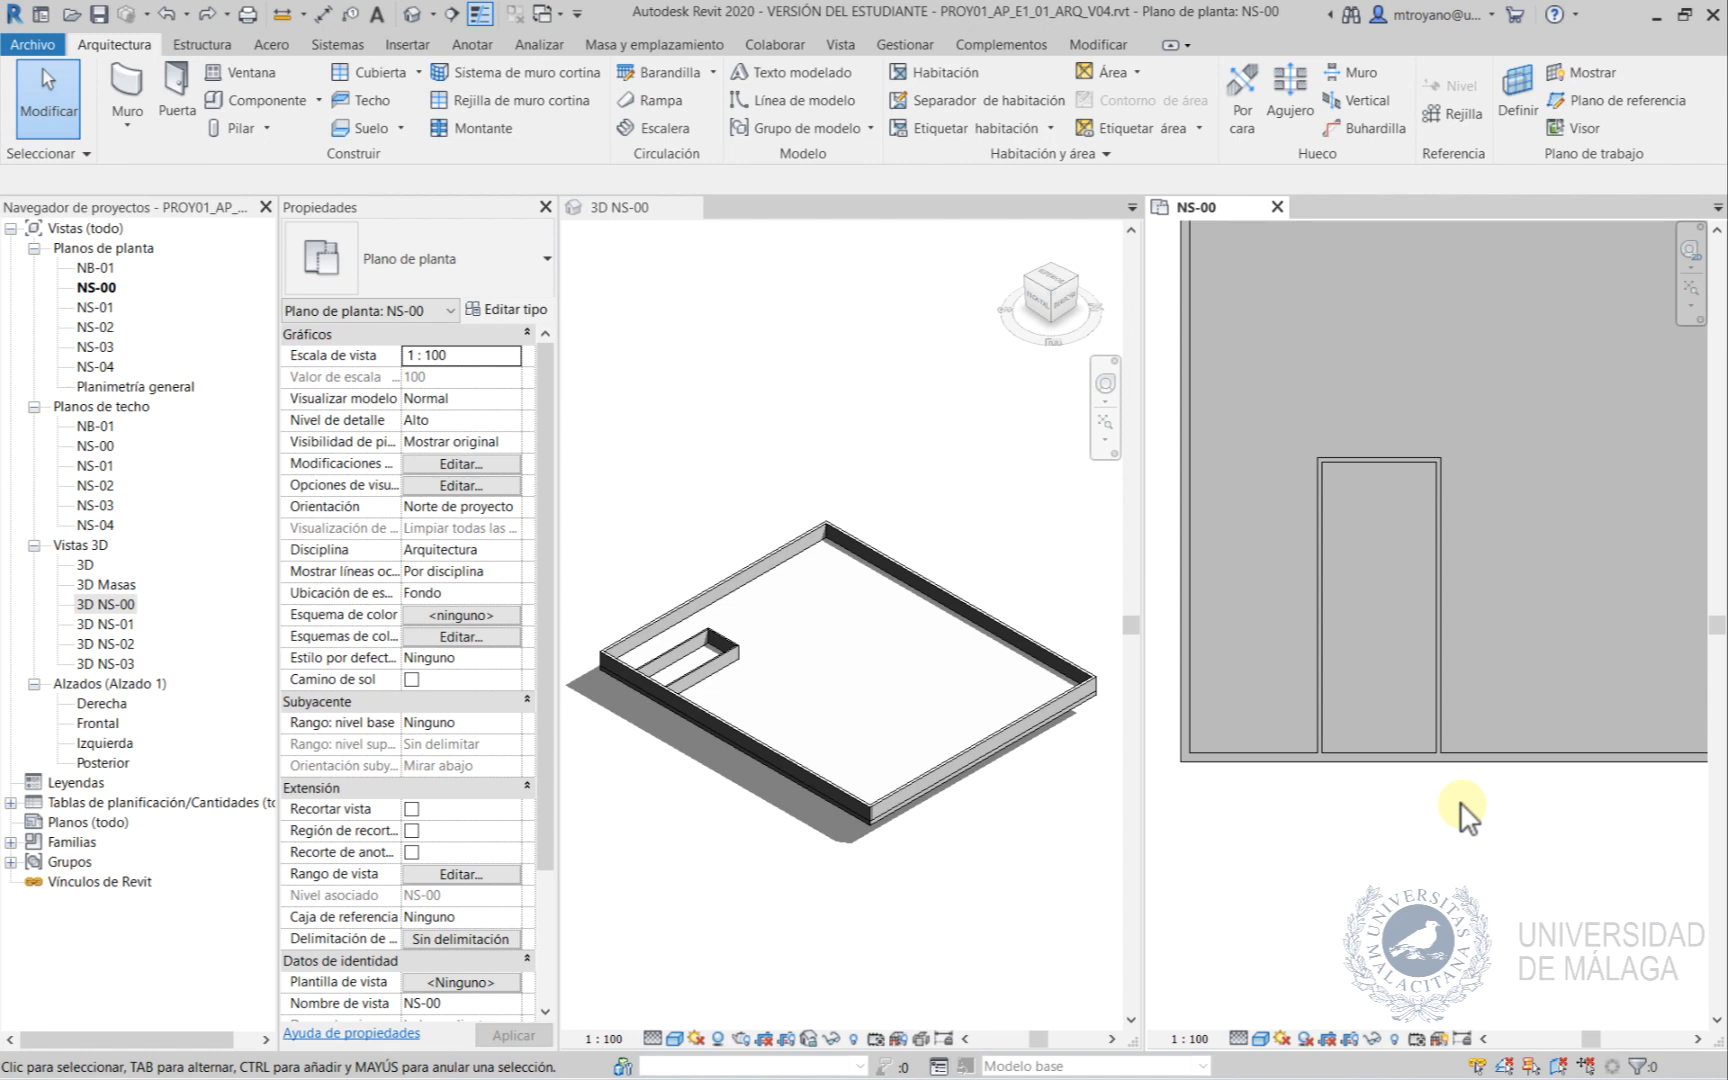
Set the distance from the horizontal interior wall to the lower exterior wall to 9.5 m.
click(1361, 459)
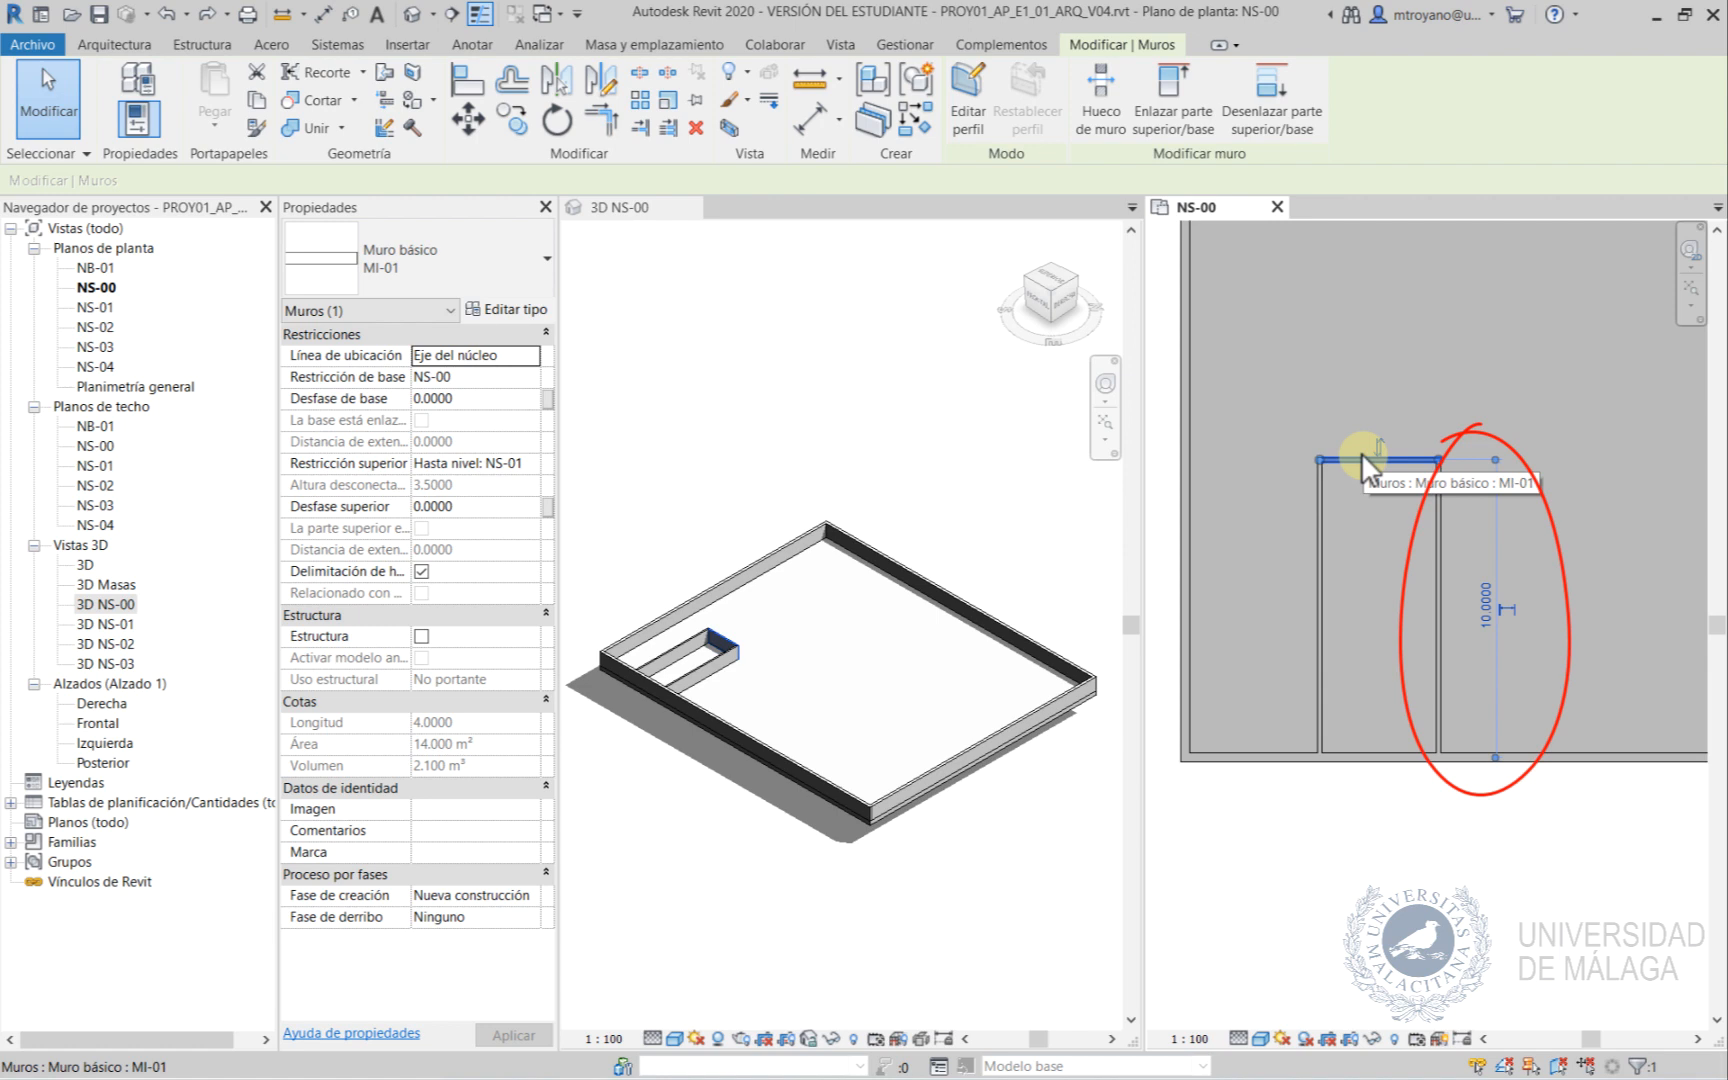
click(1486, 602)
text(9.5)
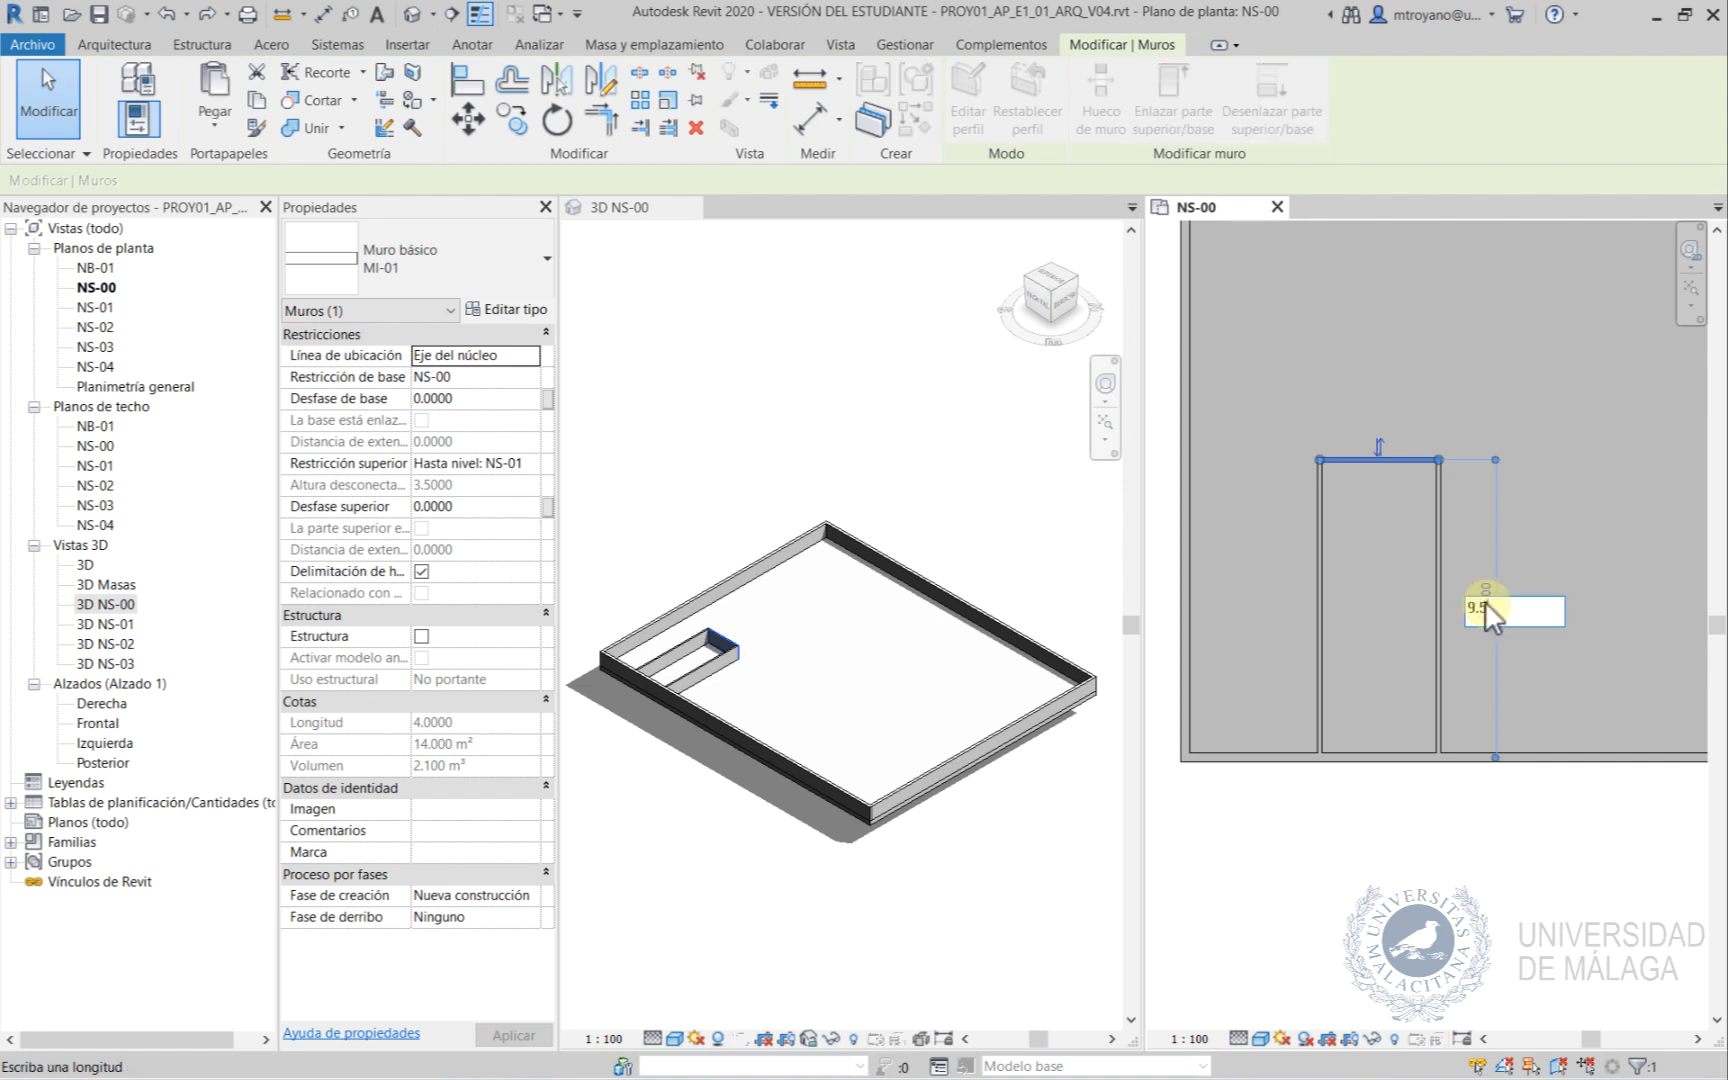
key(Return)
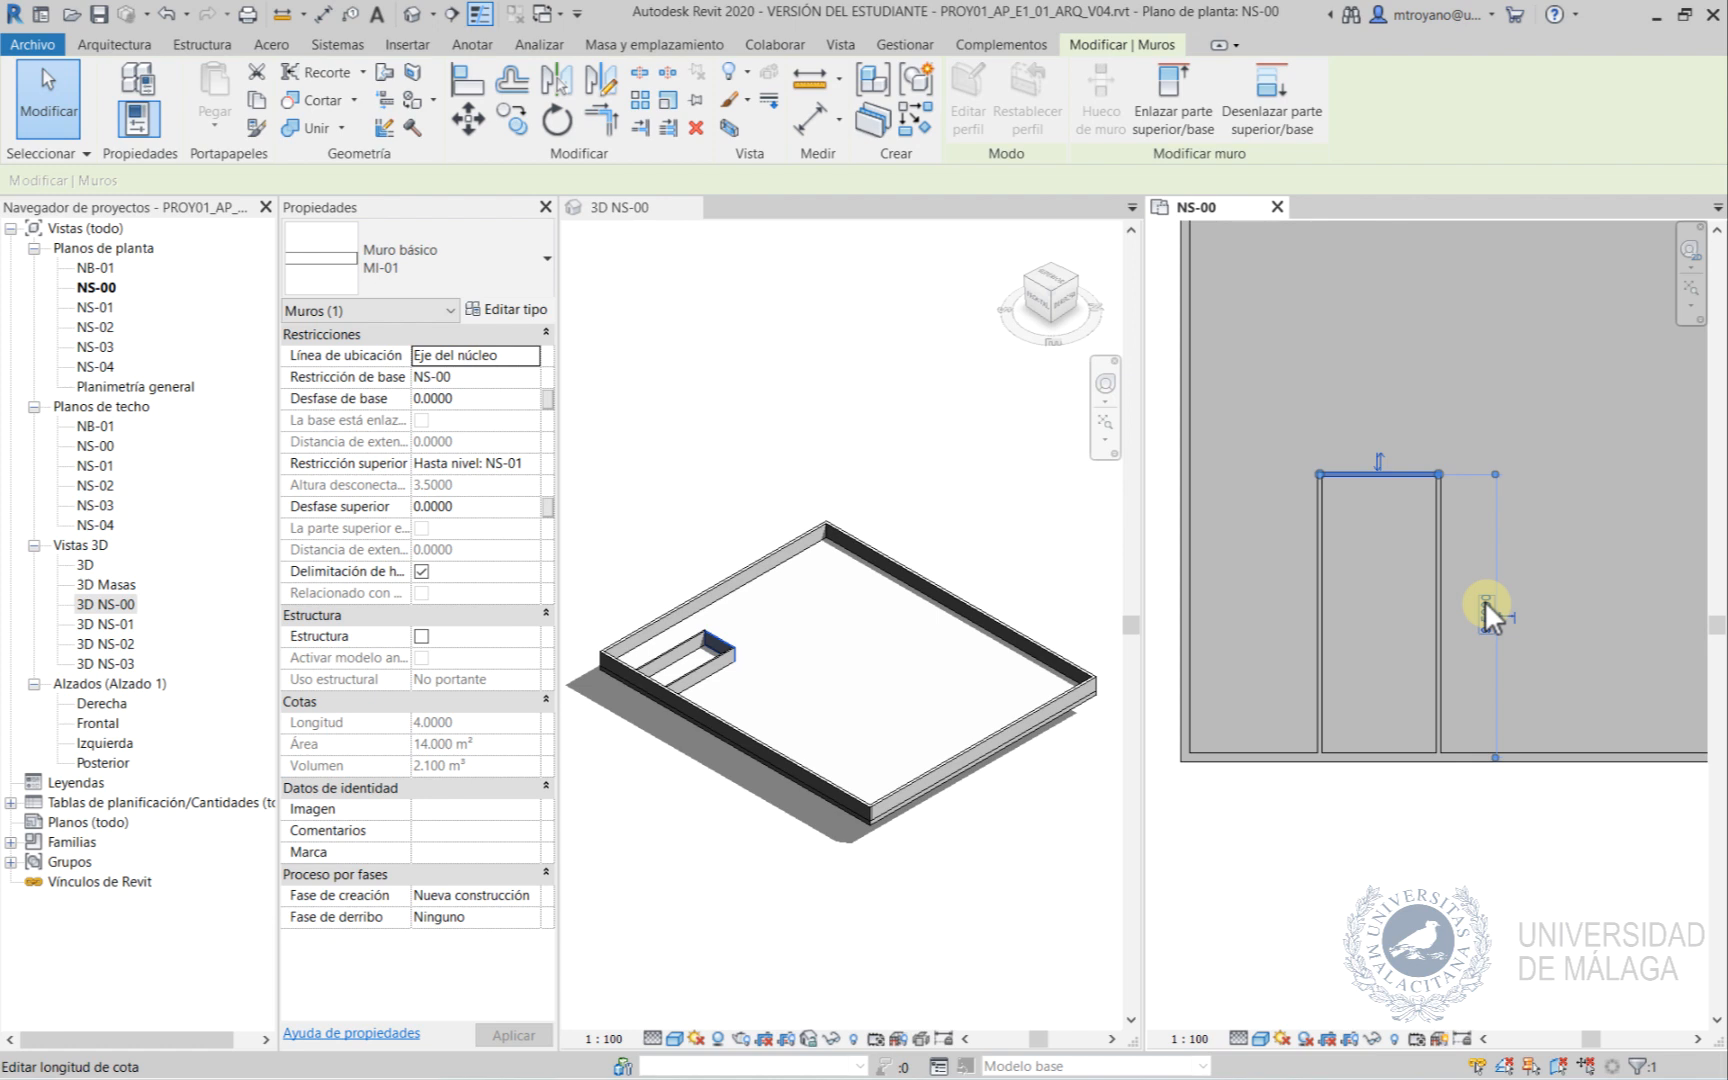
Select the right interior wall and move its temporary dimension's witness lines to the inner faces of both vertical interior walls.
click(1436, 724)
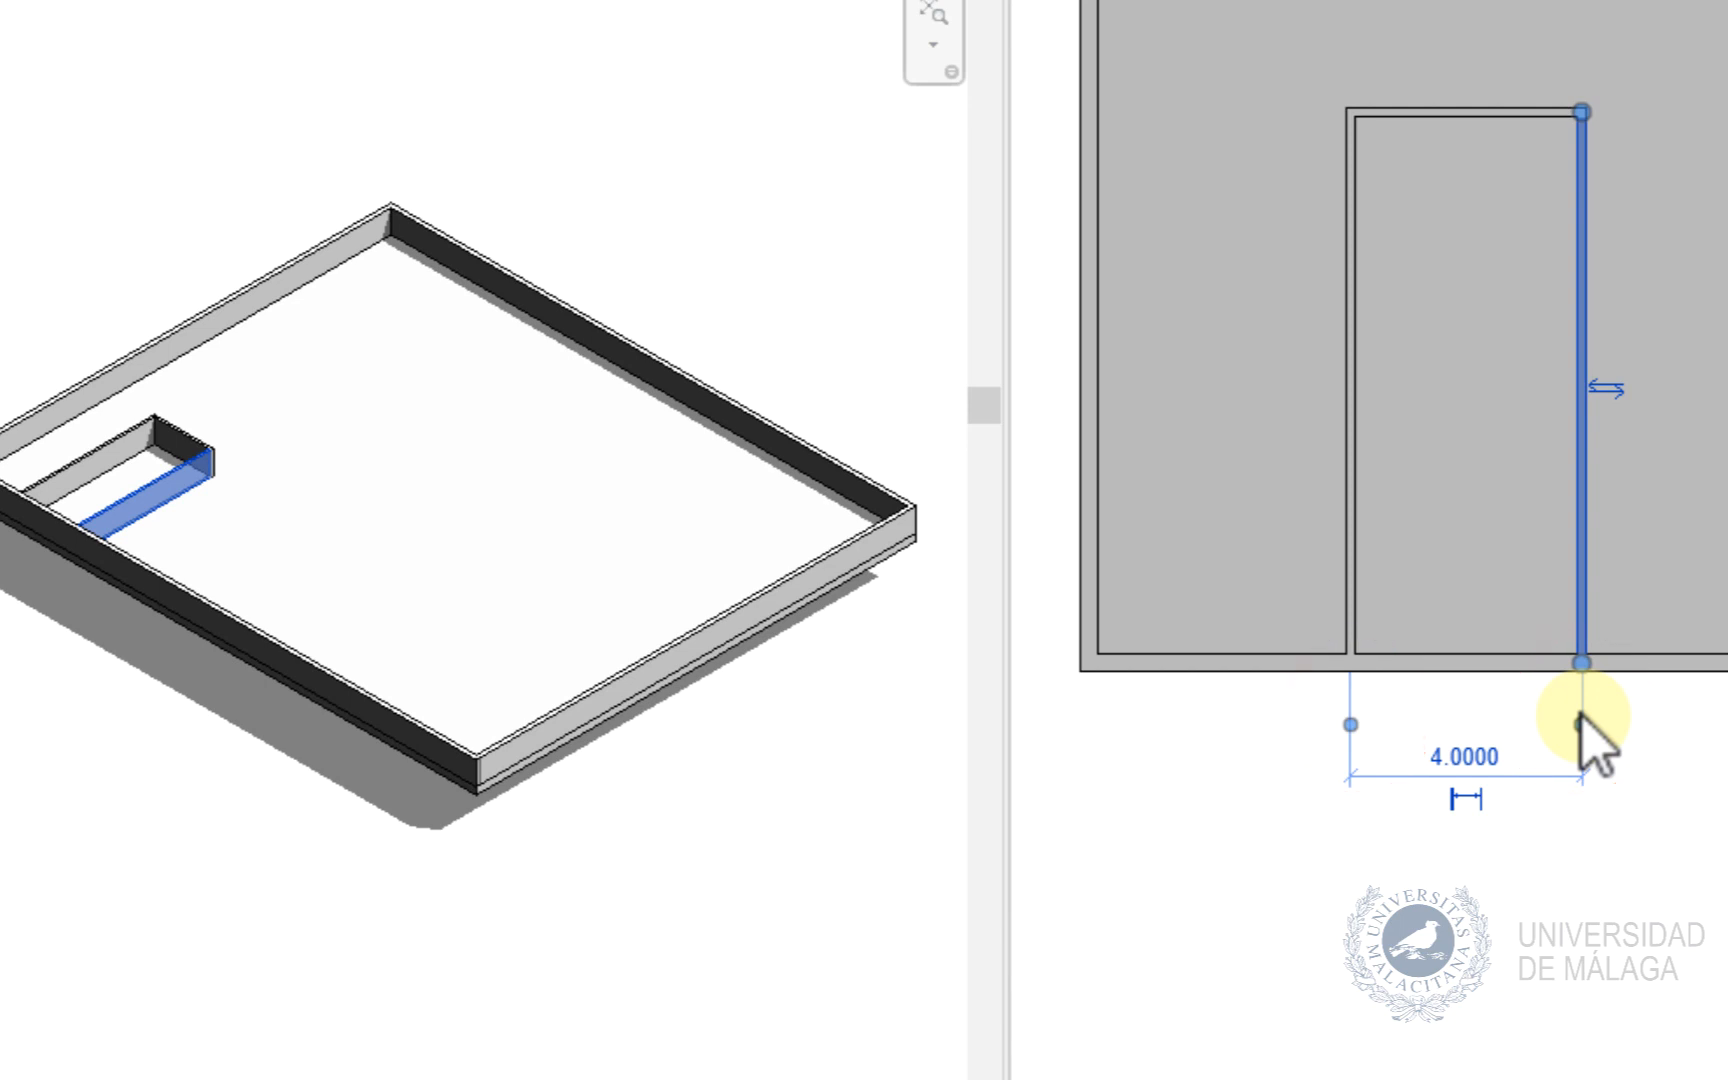
drag(1580, 716, 1580, 628)
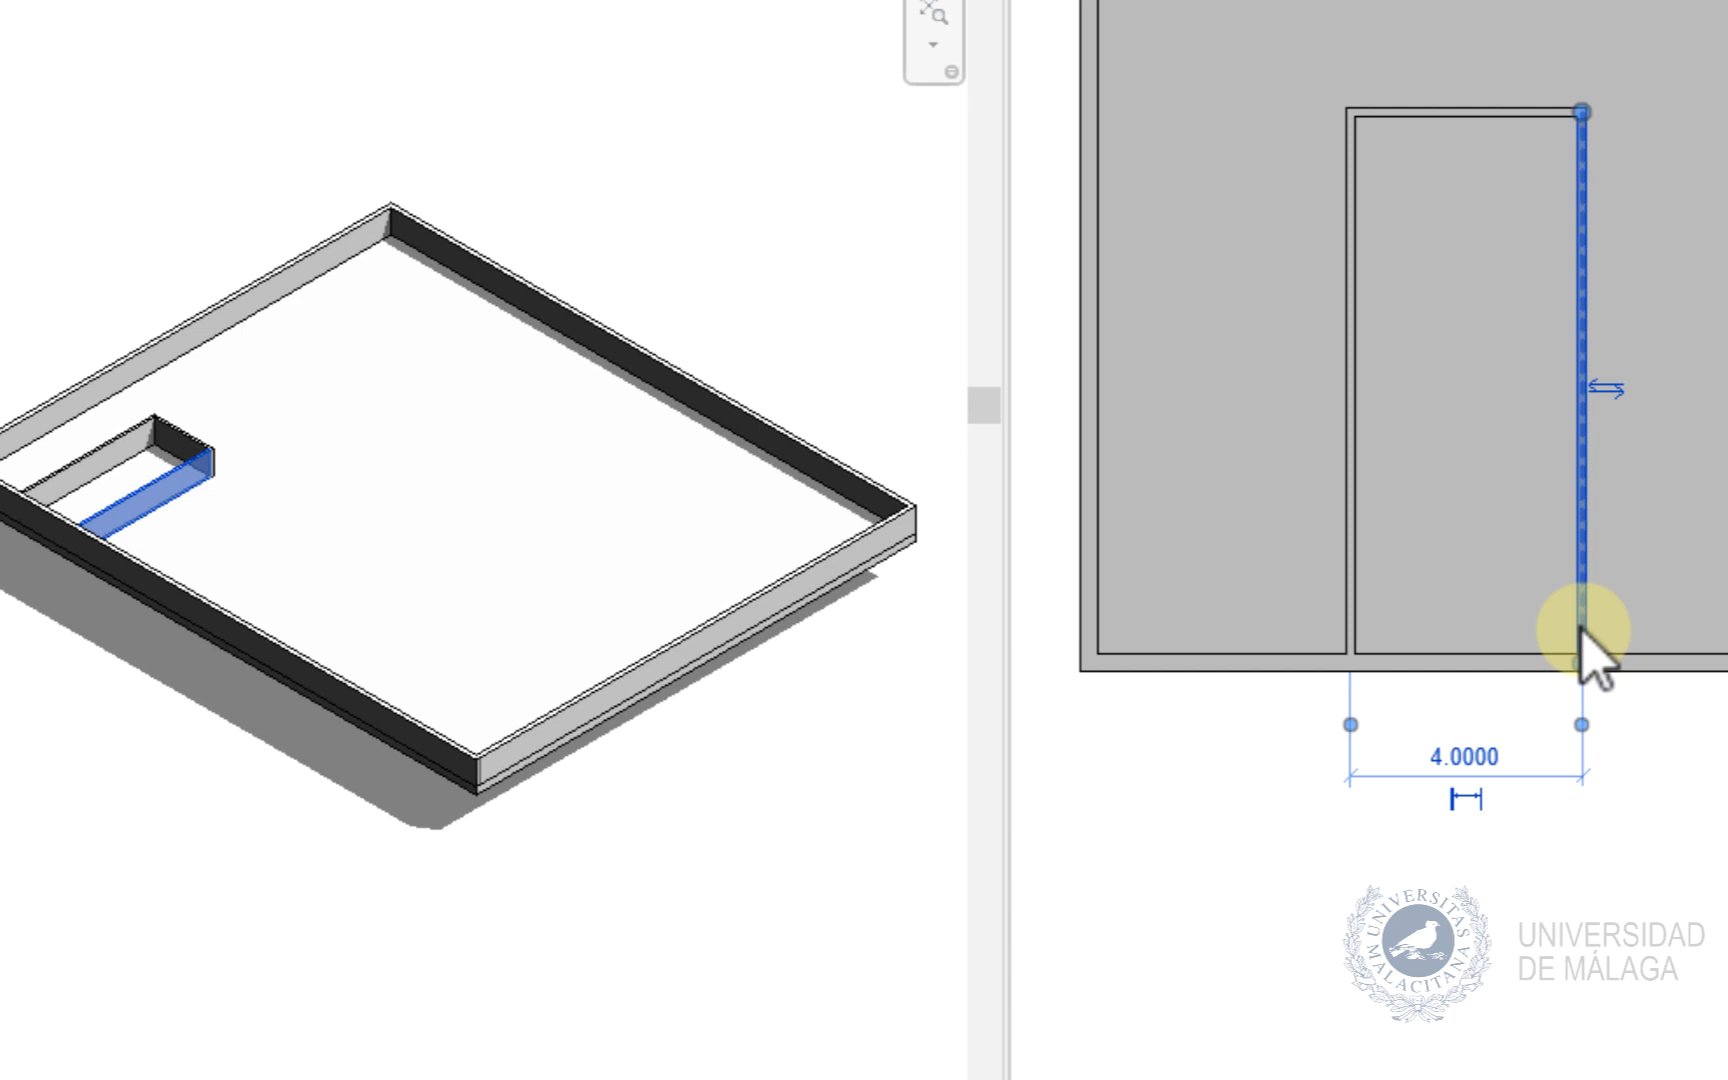
key(Tab)
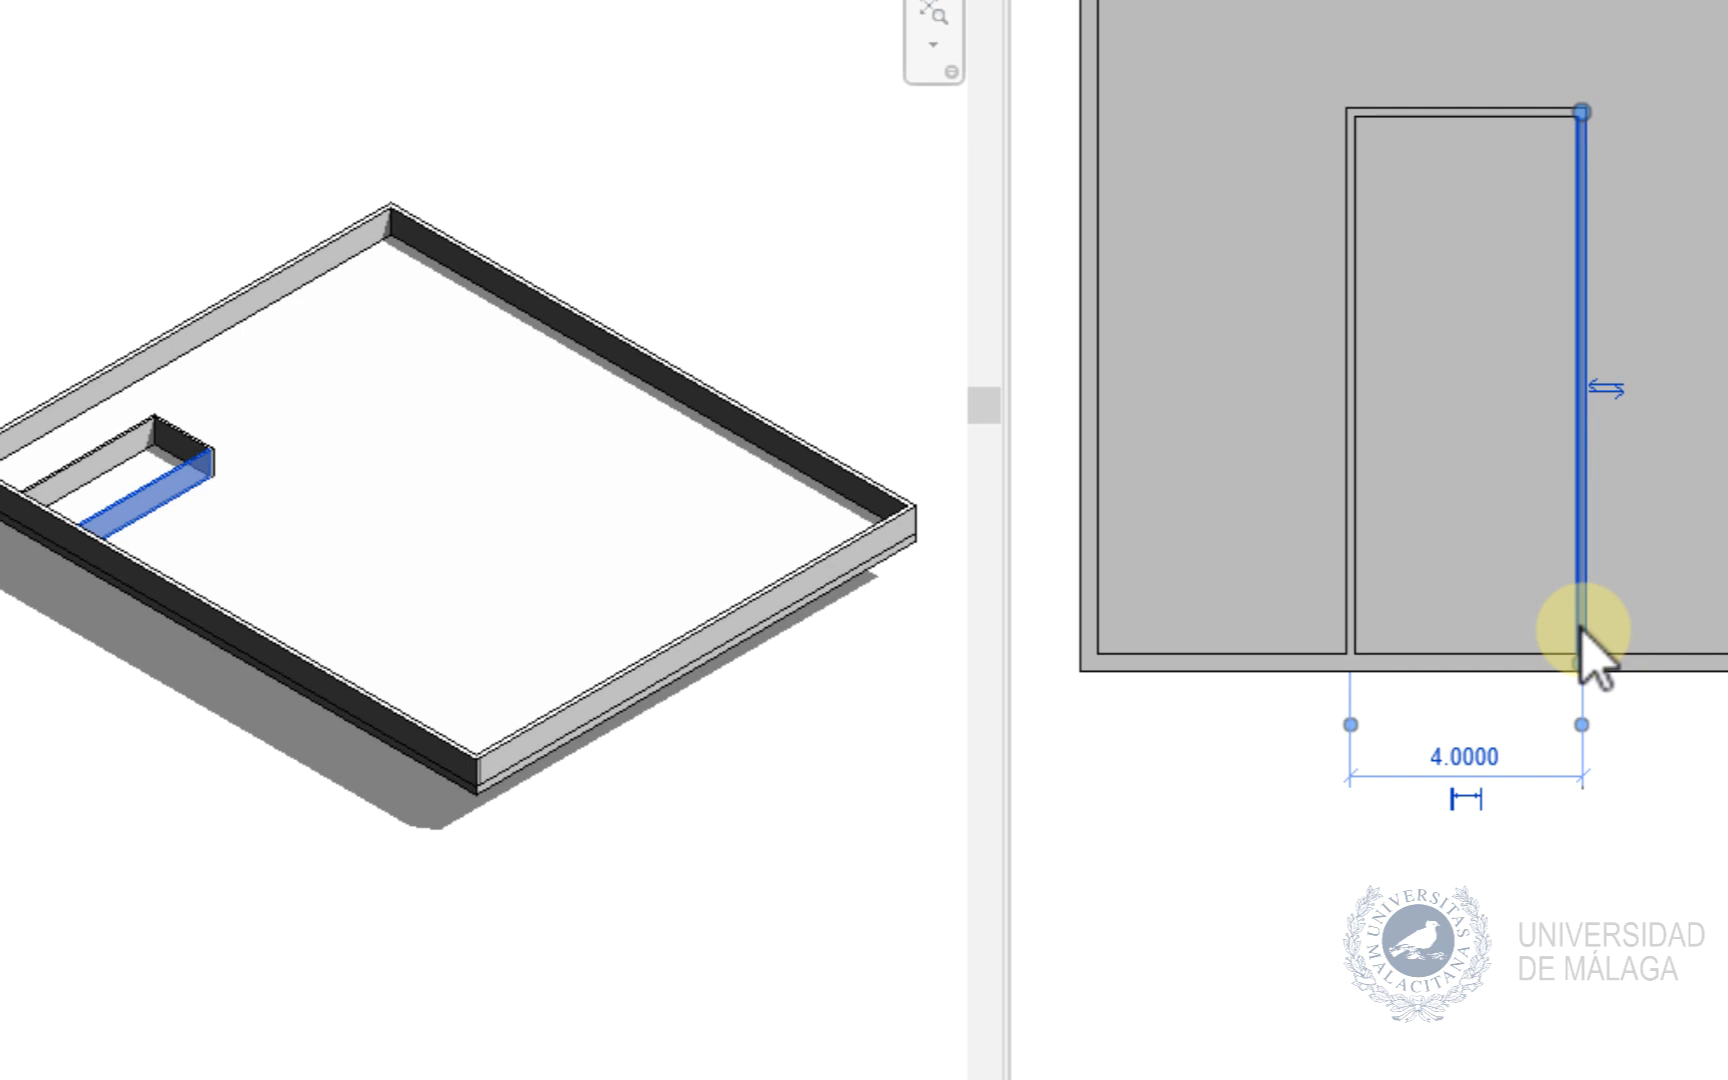
click(1581, 725)
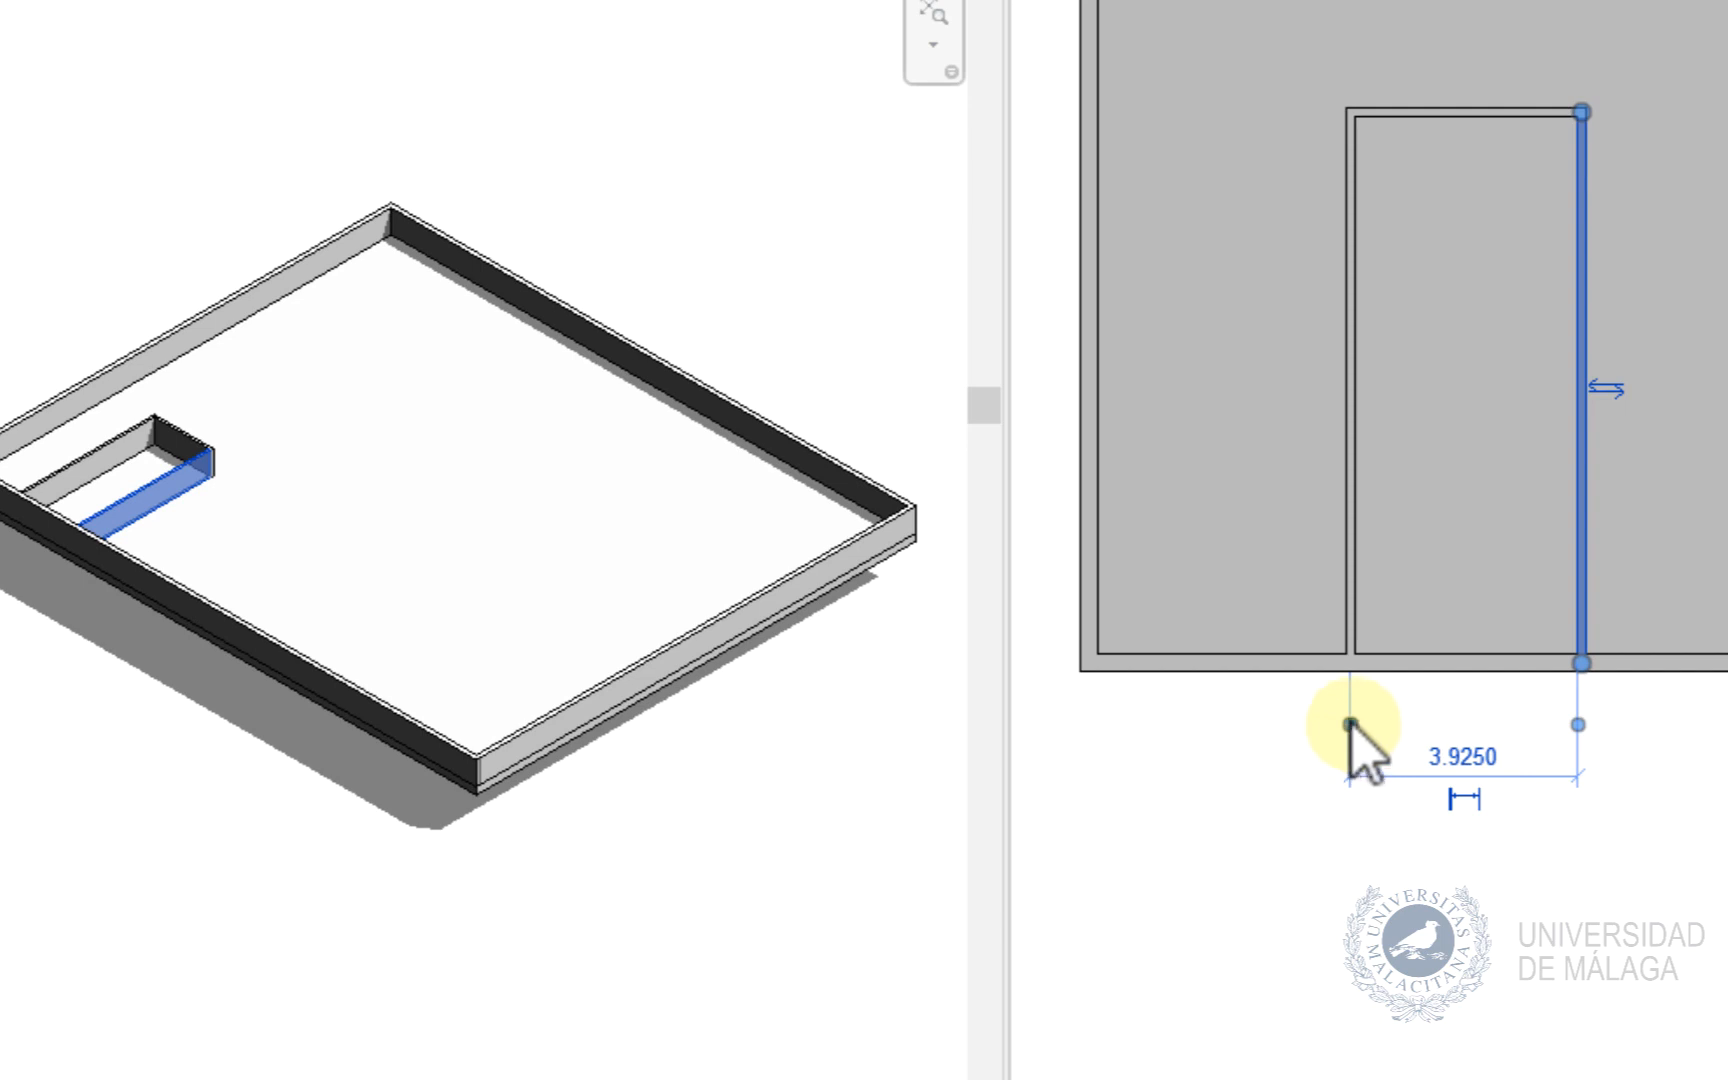
drag(1350, 724, 1347, 630)
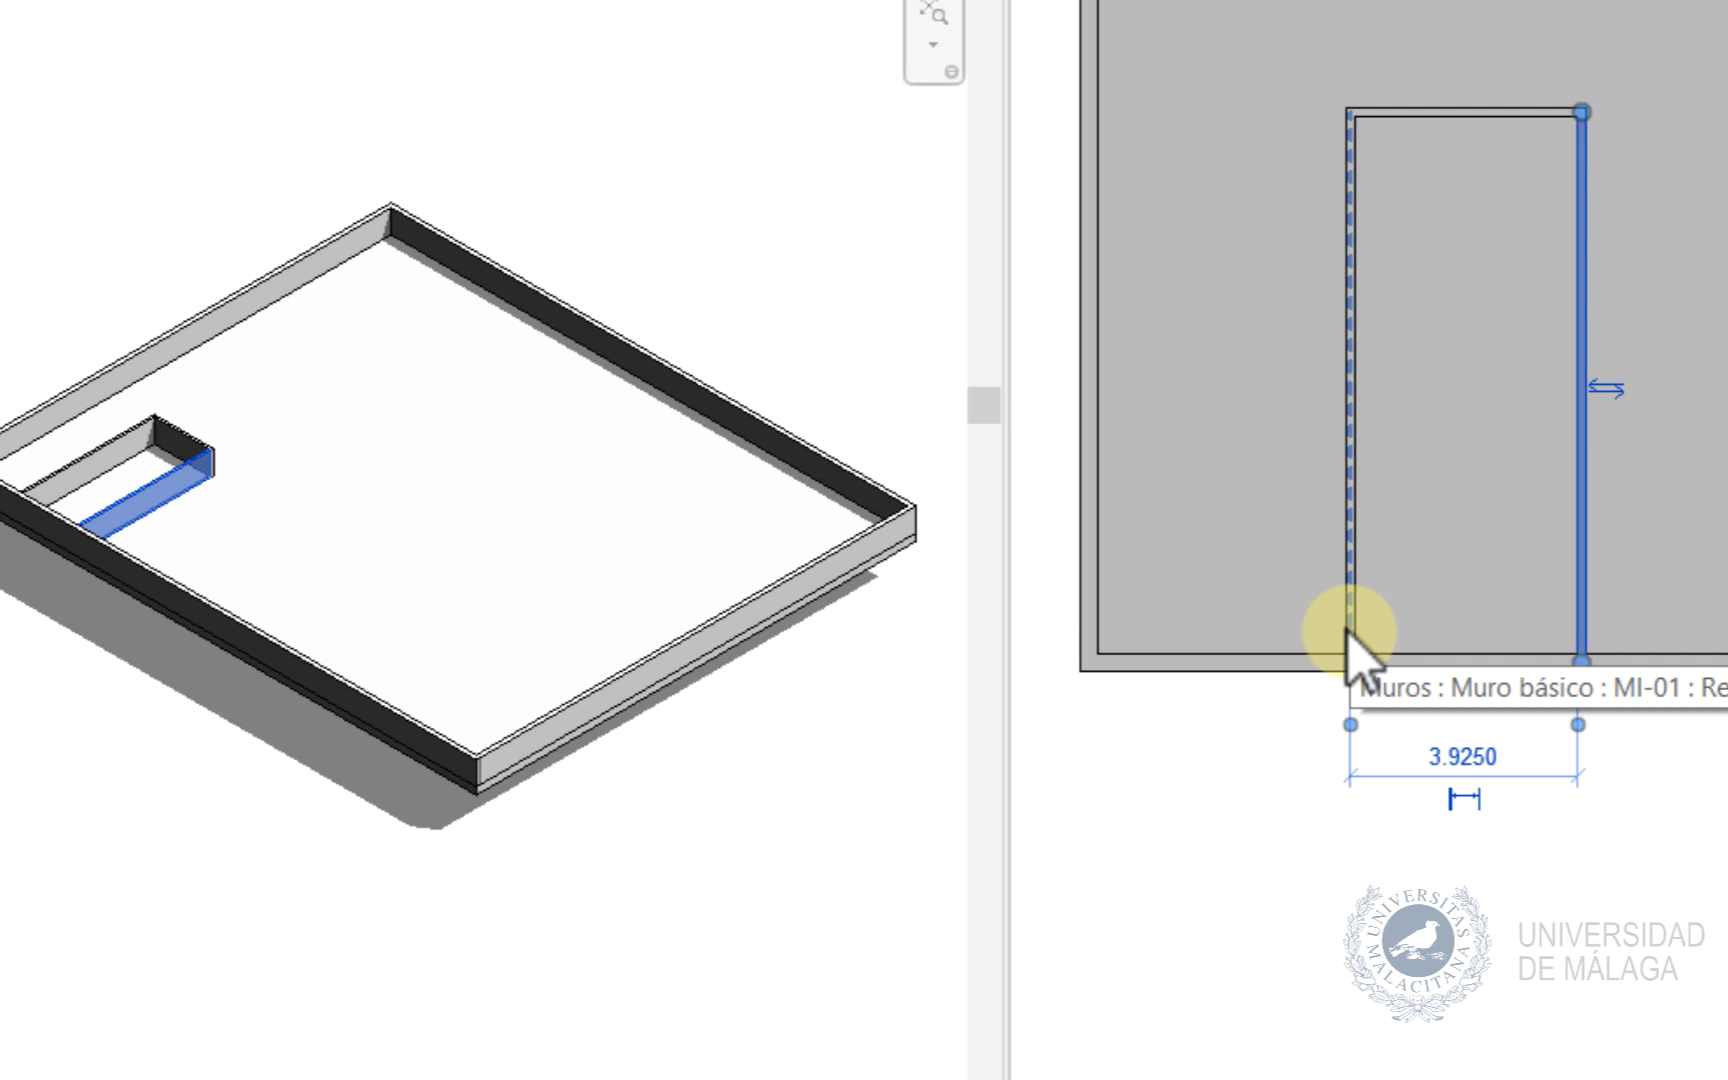
key(Tab)
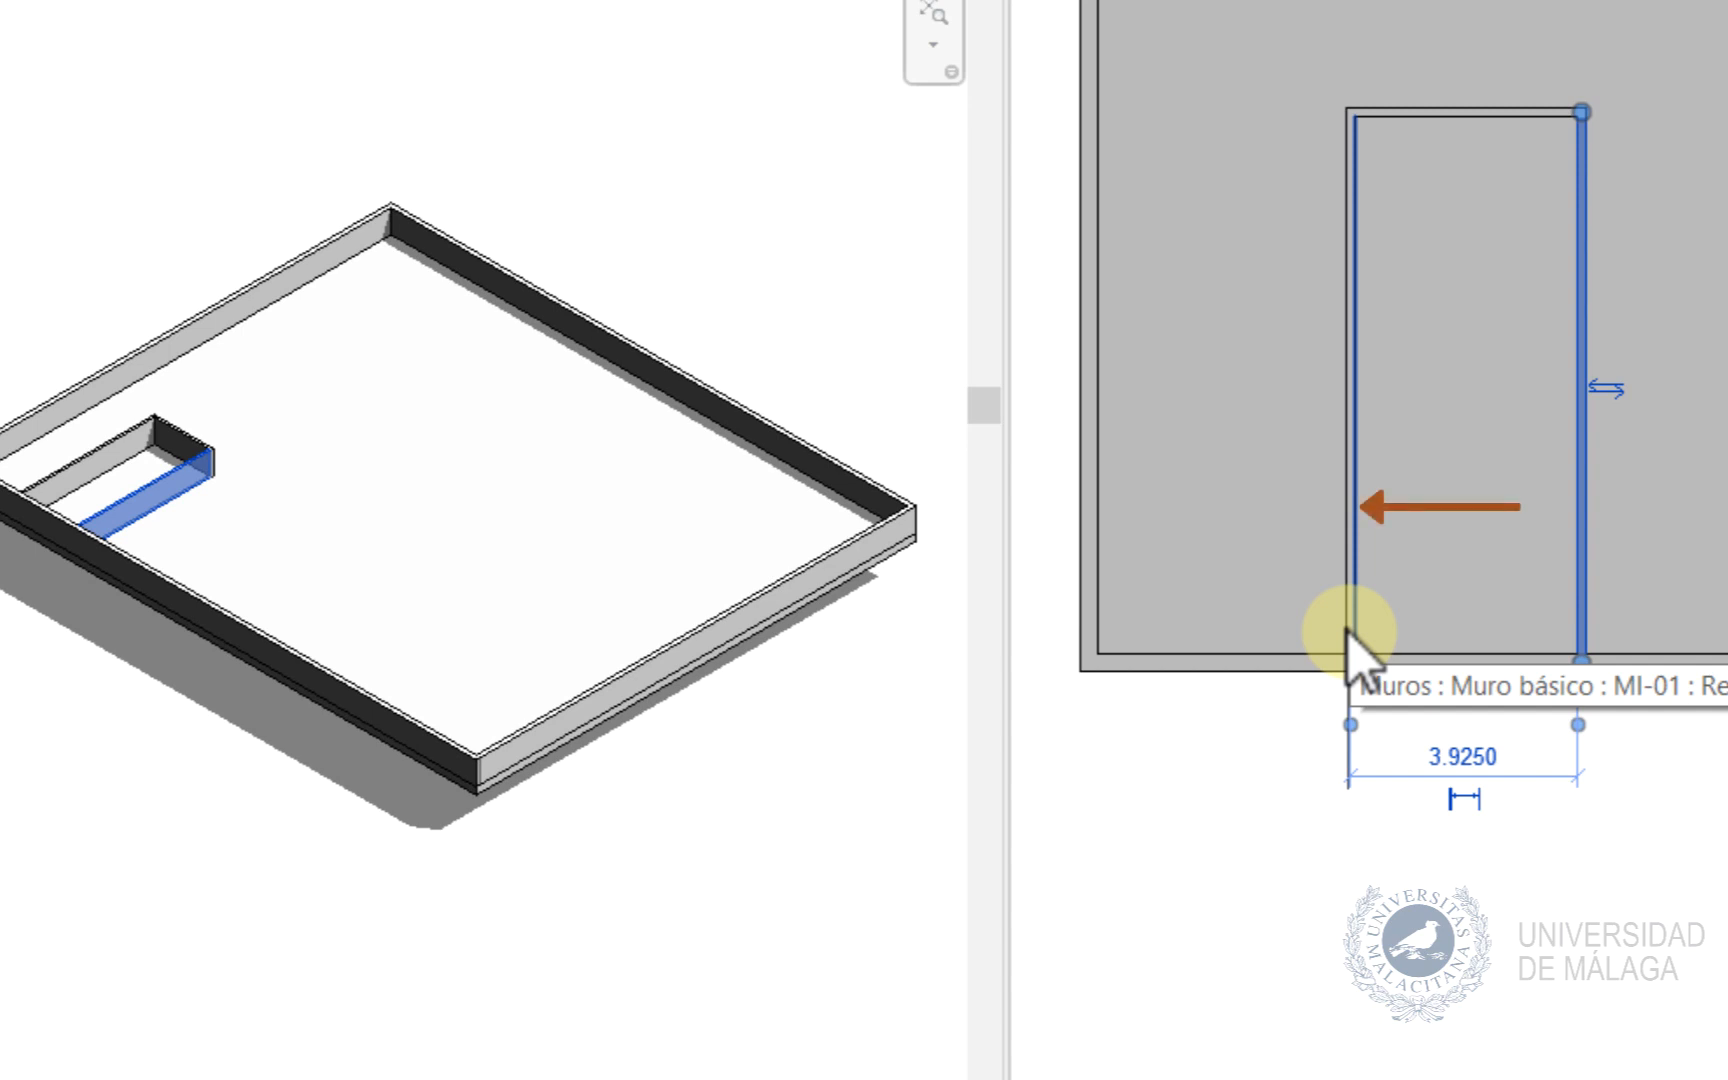
click(1350, 640)
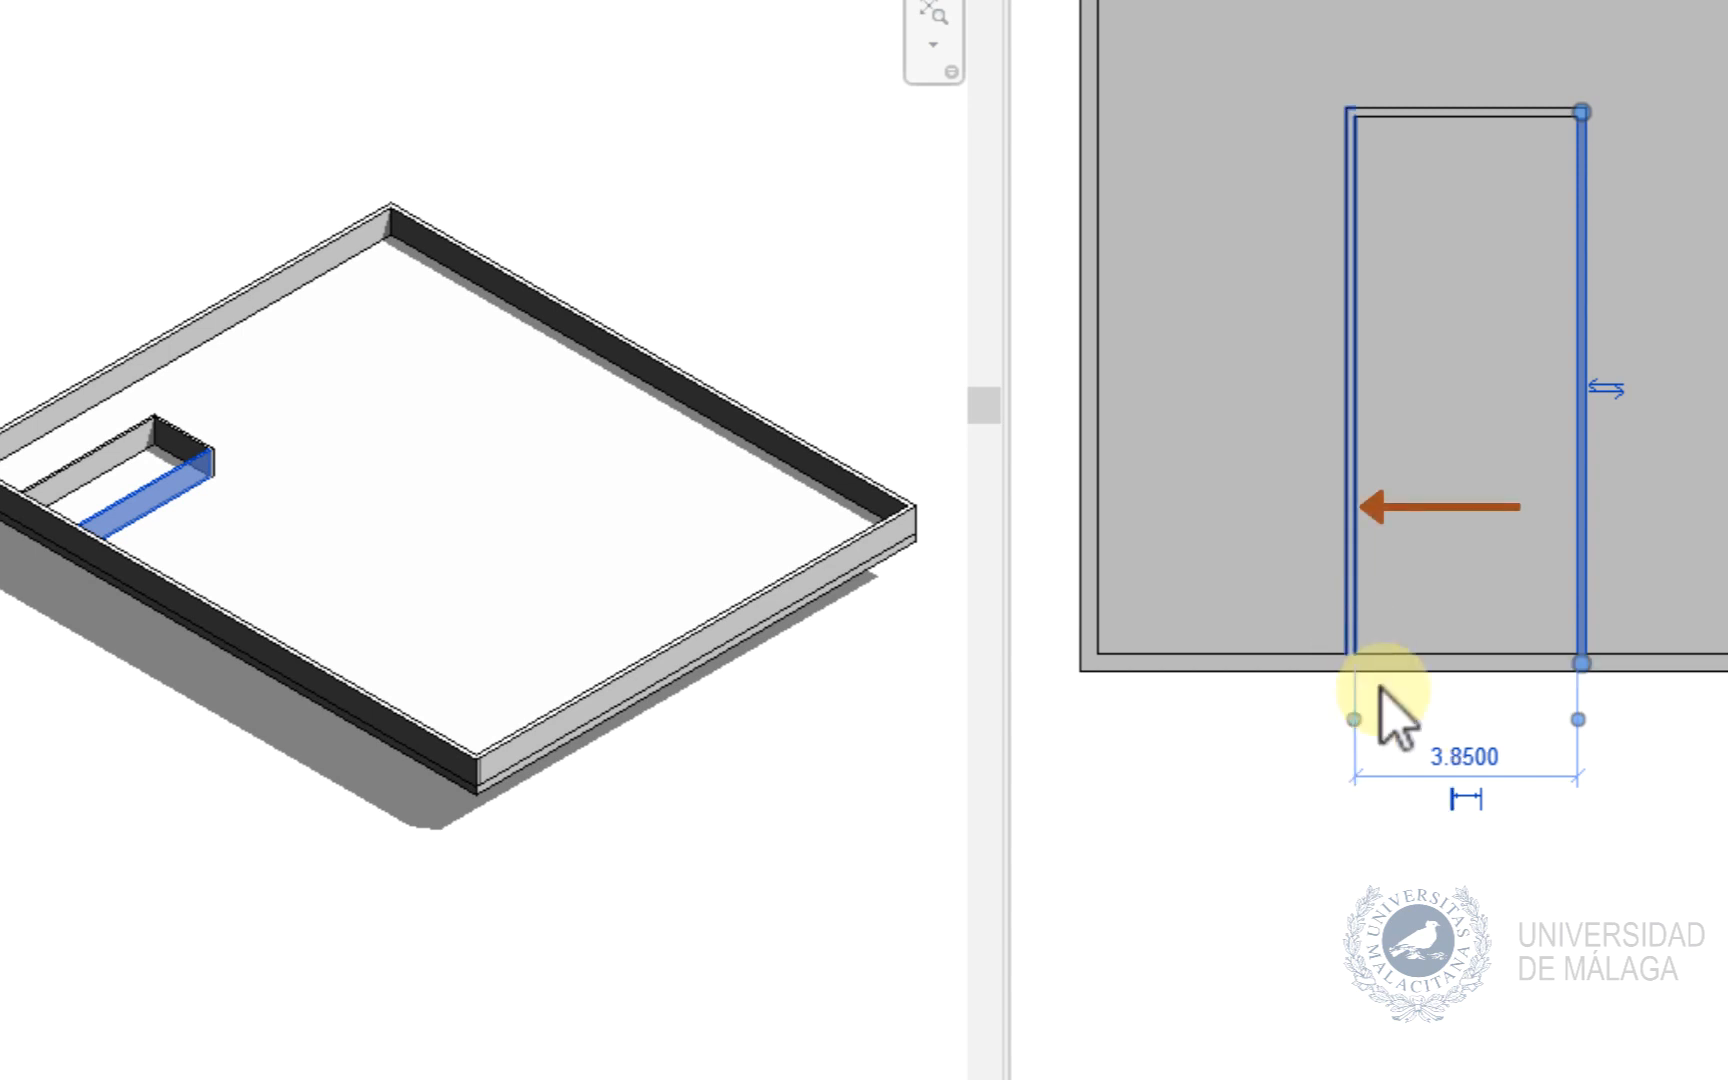
Set the clear distance between the two vertical interior walls to 5 m.
click(1470, 766)
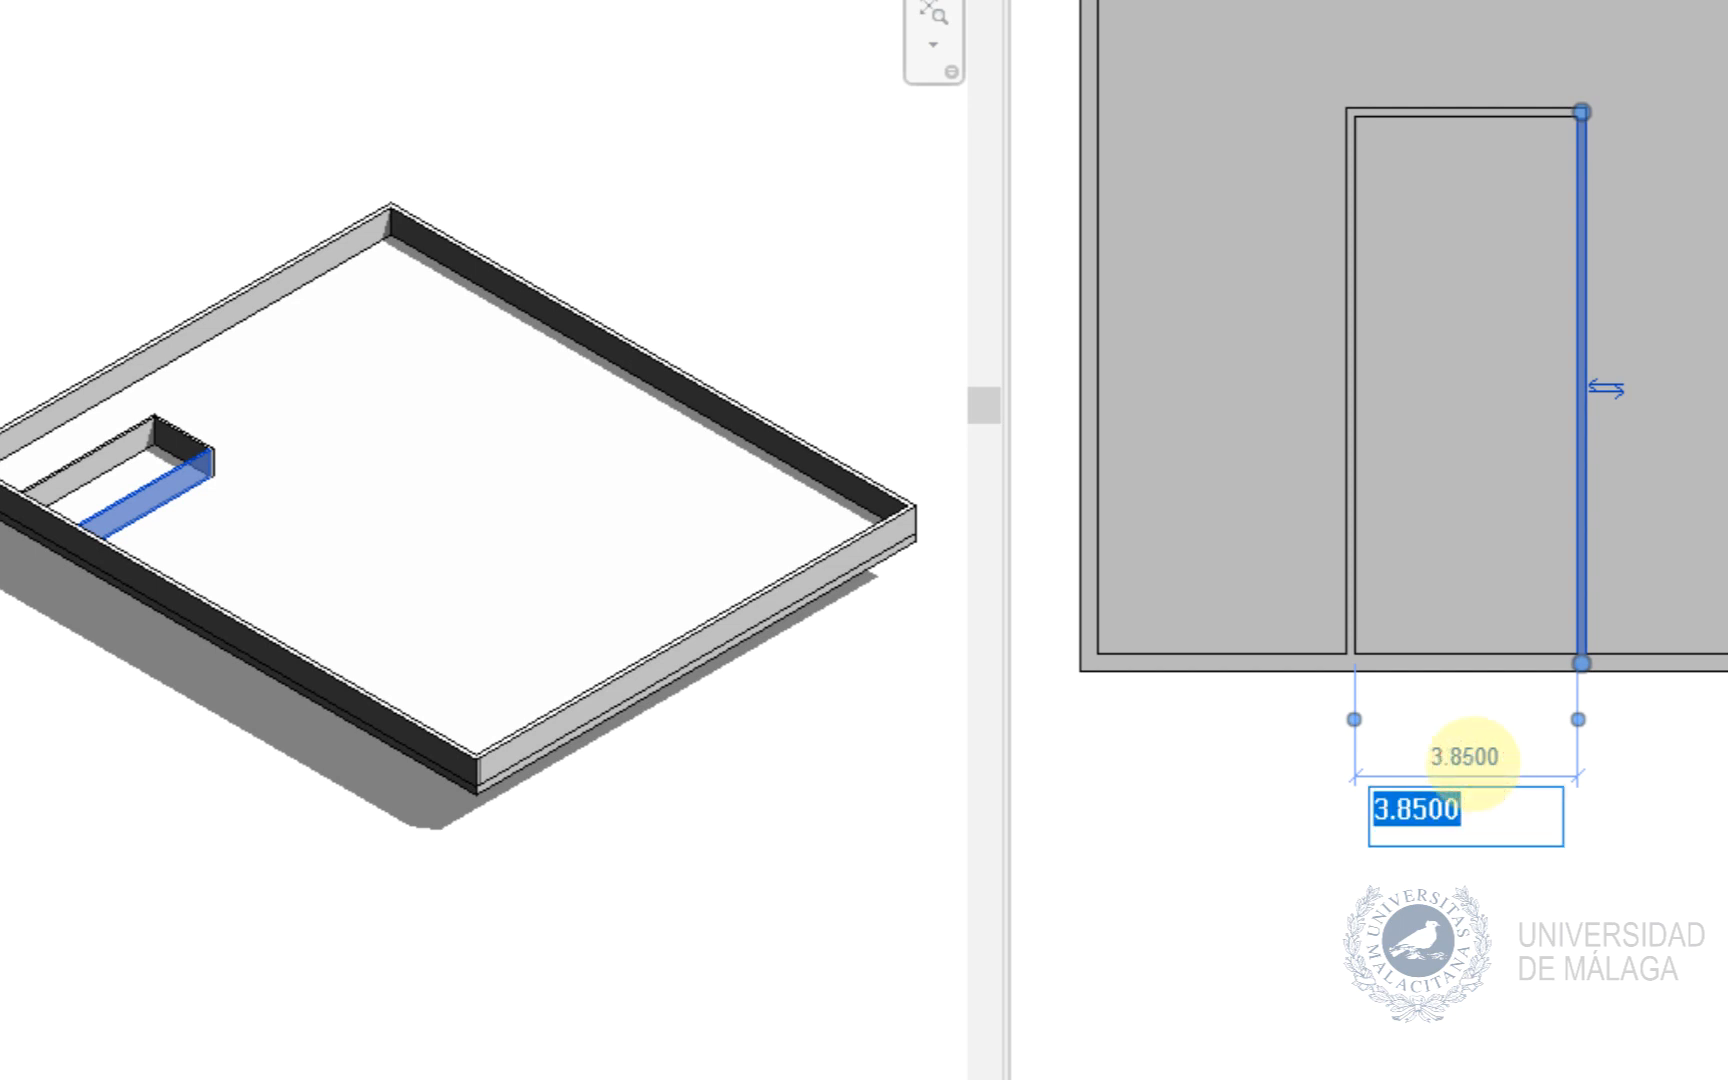
text(5)
key(Return)
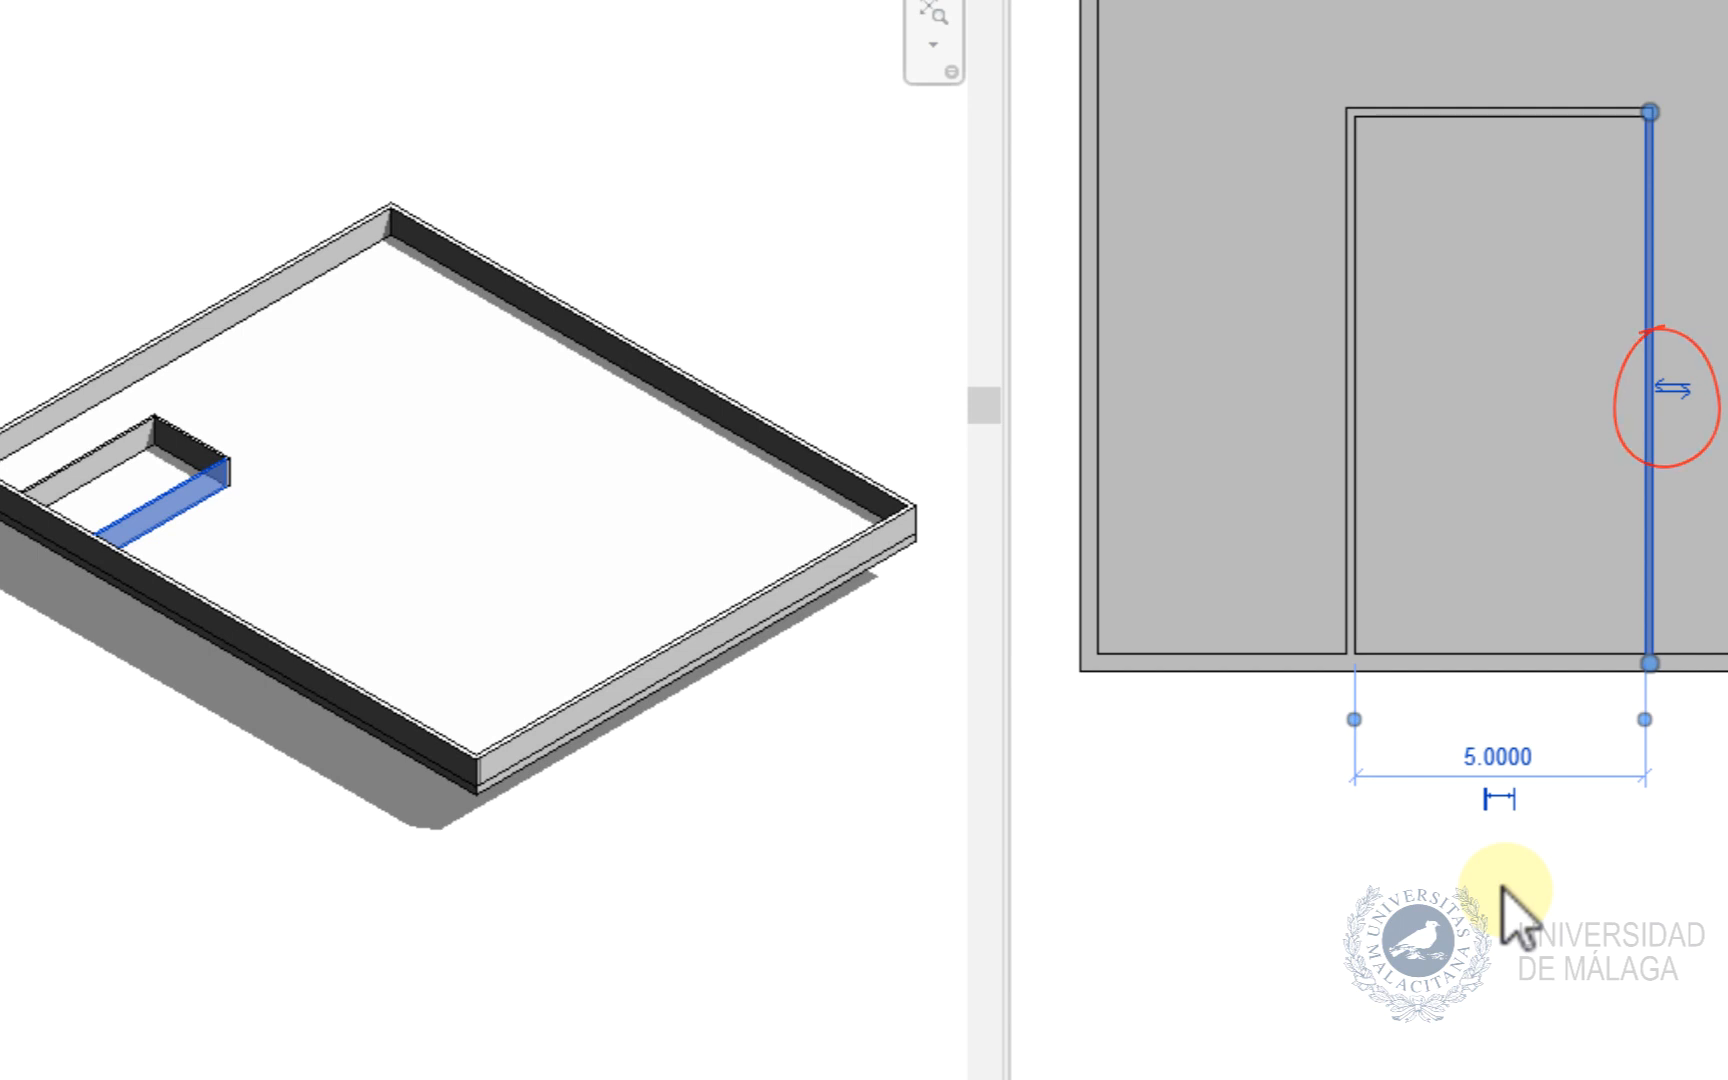
Flip the right interior wall's orientation back and forth about its location line.
click(1677, 392)
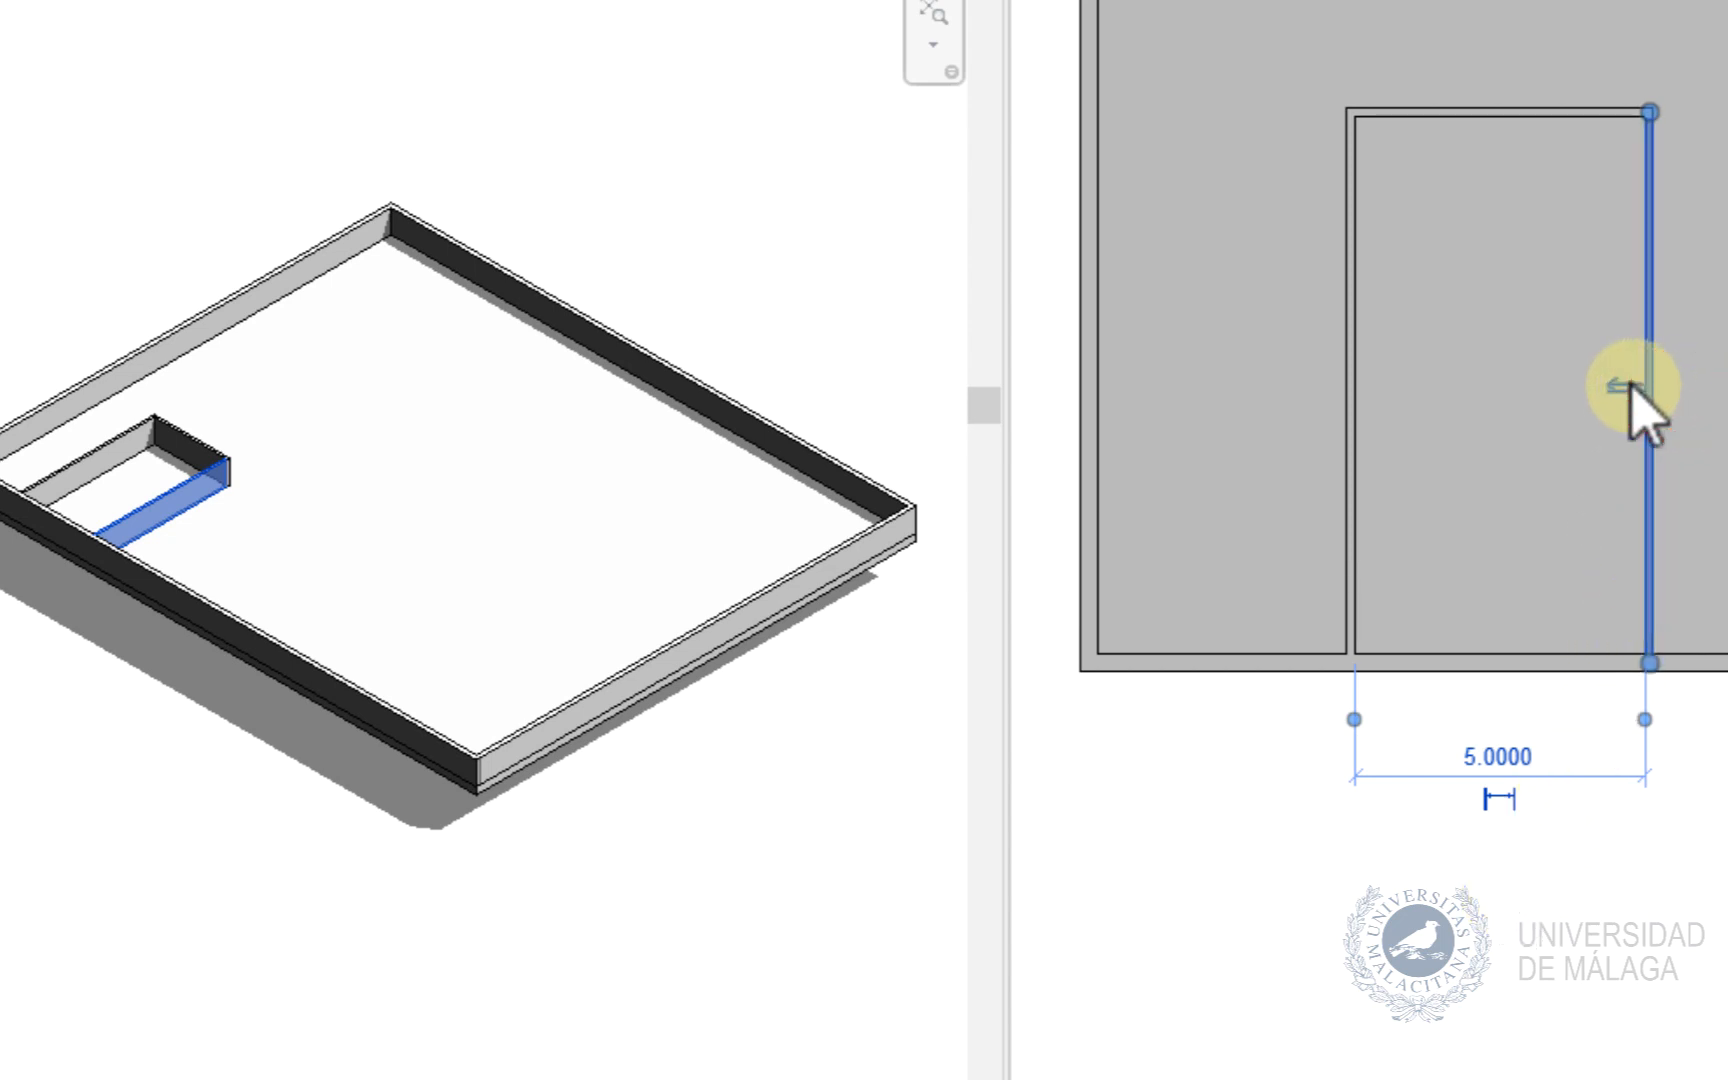
click(1618, 386)
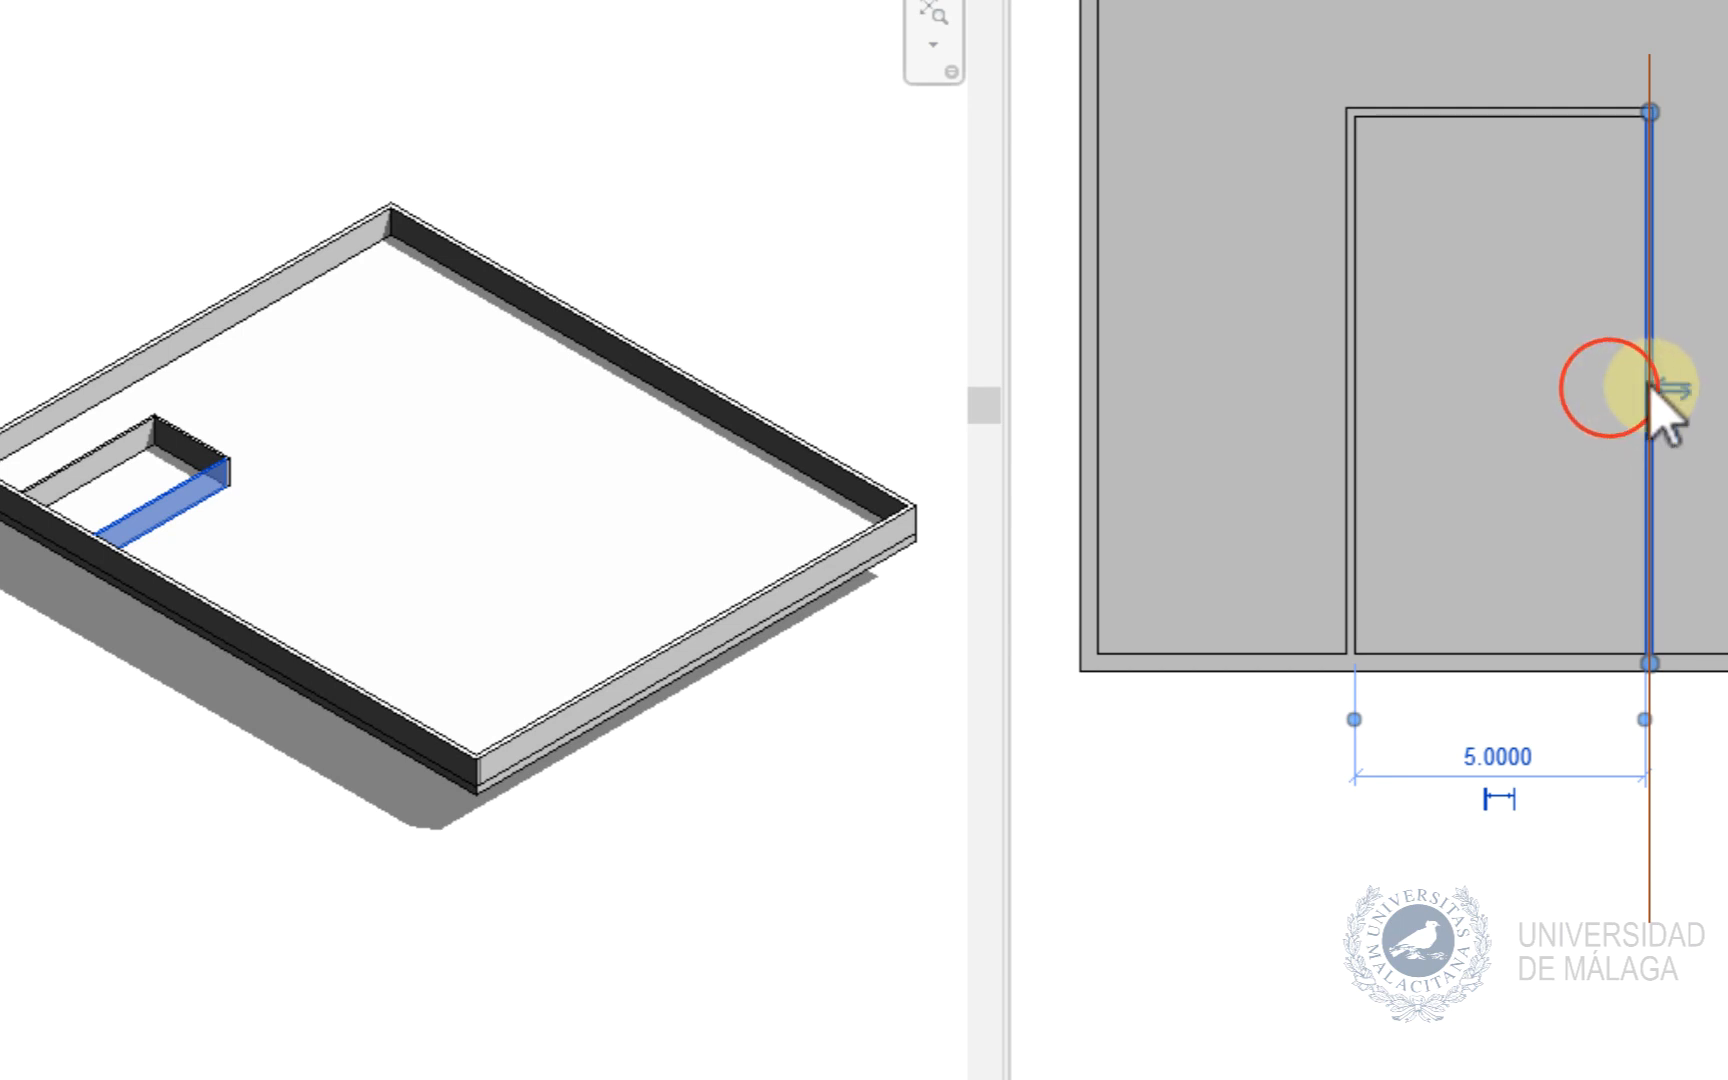
click(1680, 387)
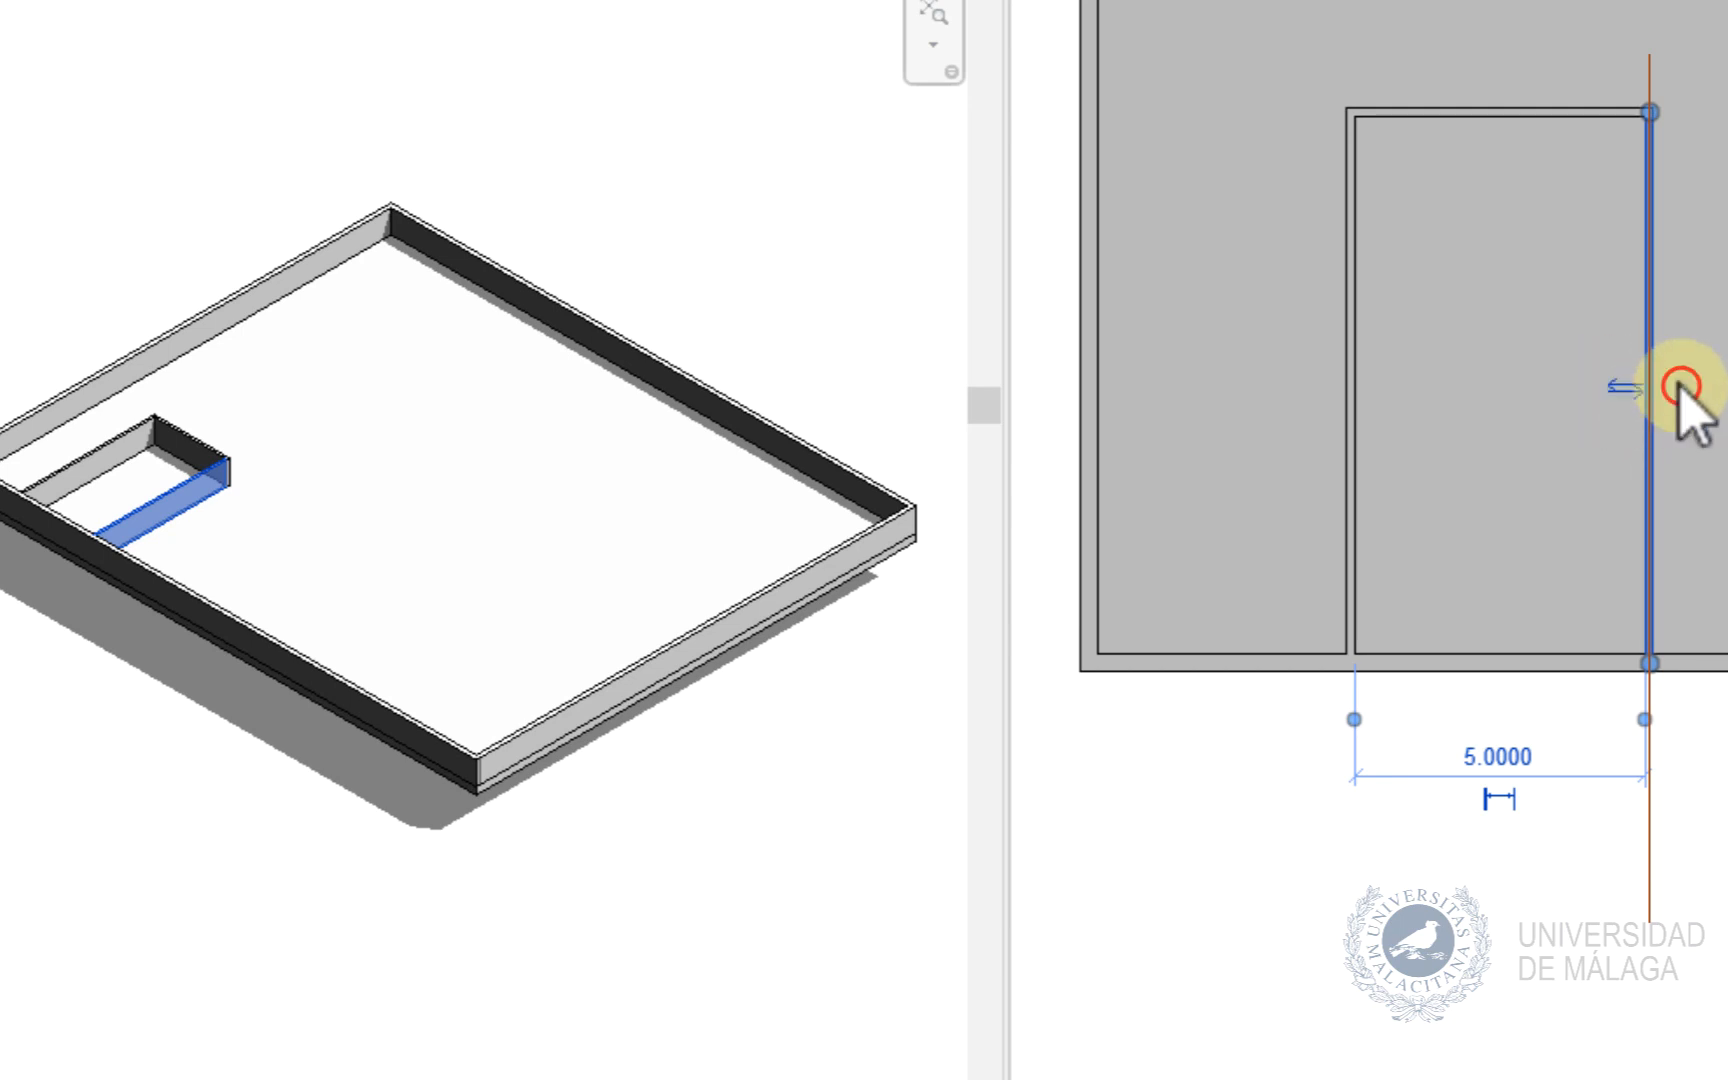
click(1628, 387)
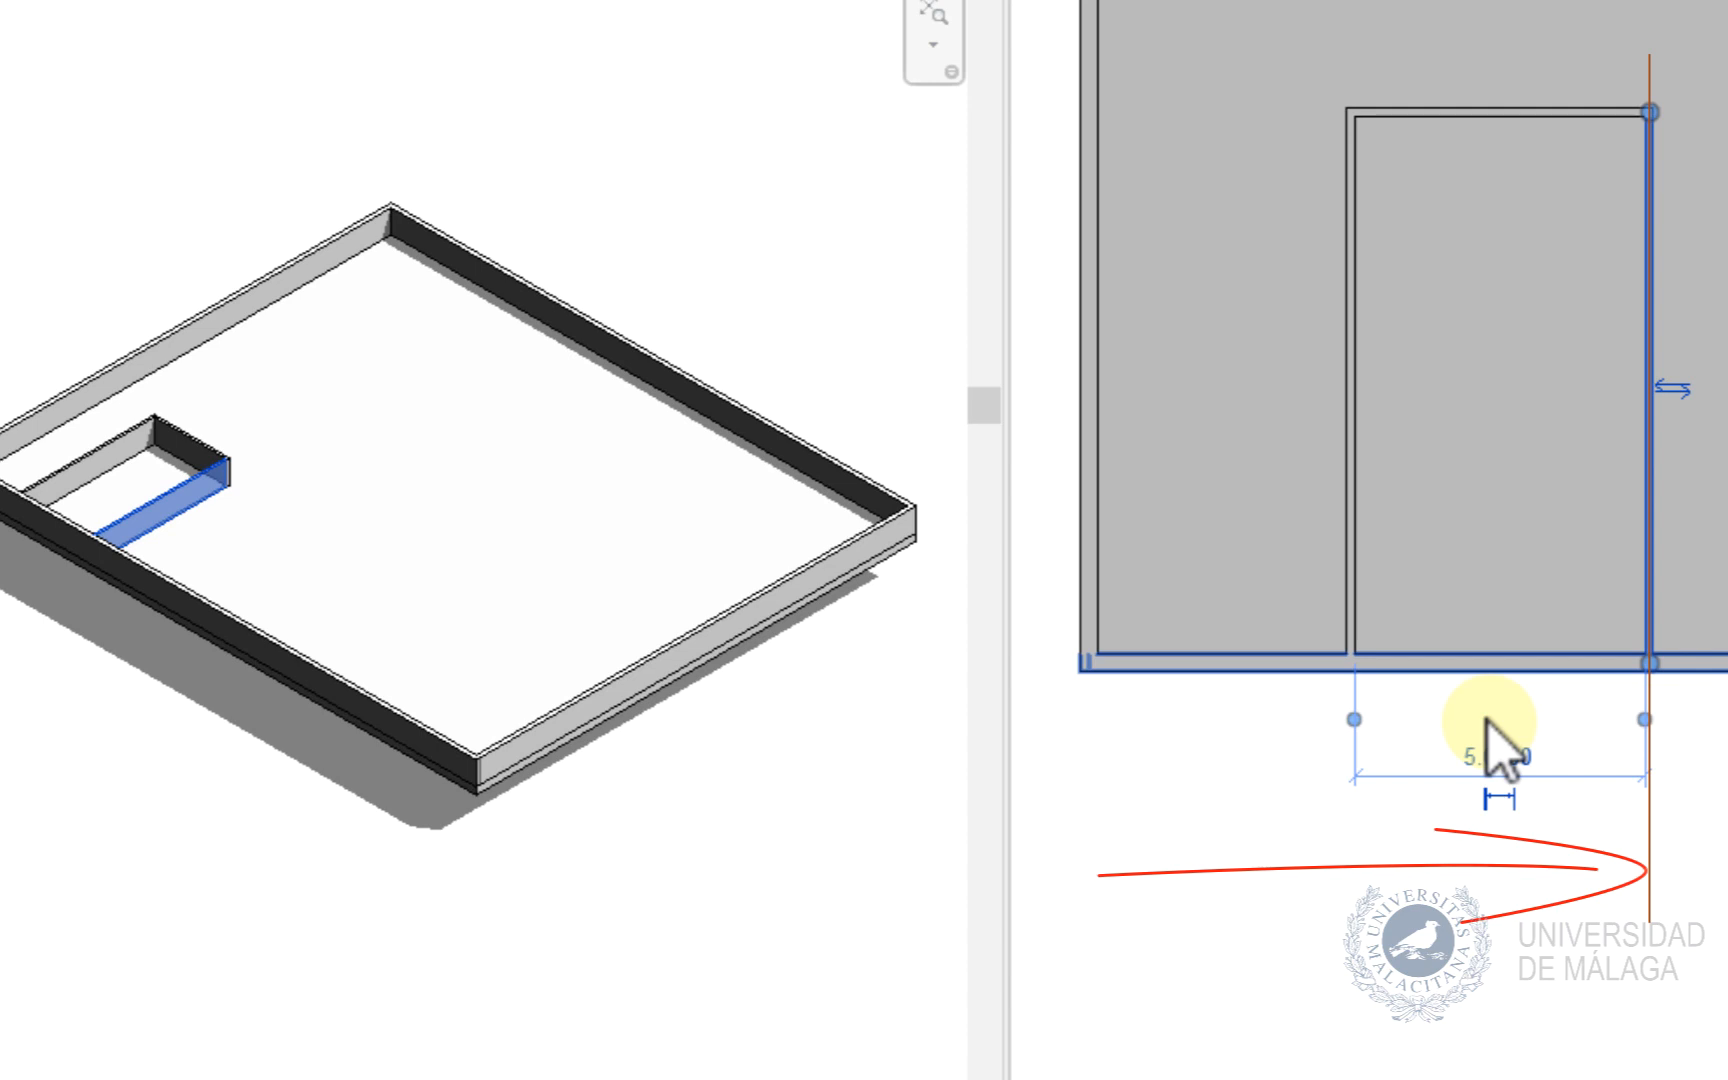
Select the lower exterior wall and flip its orientation about its location line, back and forth.
click(1502, 662)
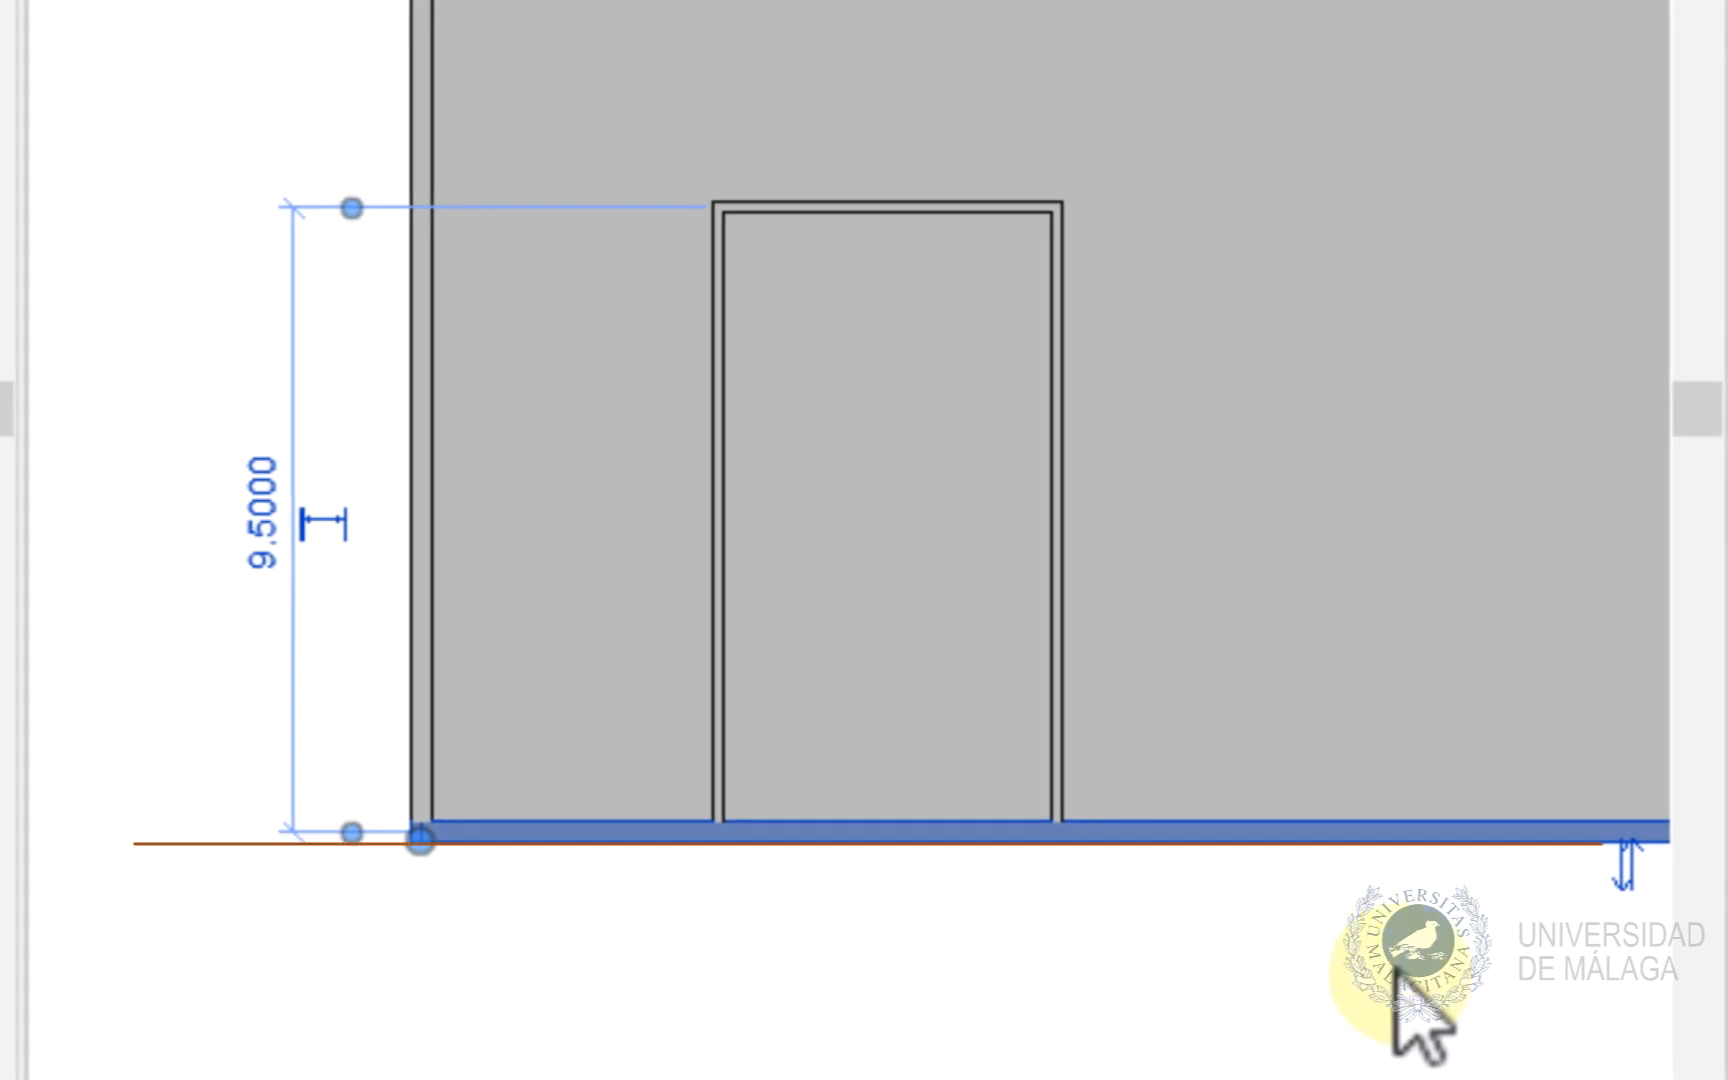
mouse_move(1628, 866)
mouse_down()
mouse_move(1624, 906)
mouse_move(1624, 880)
mouse_up()
click(1620, 828)
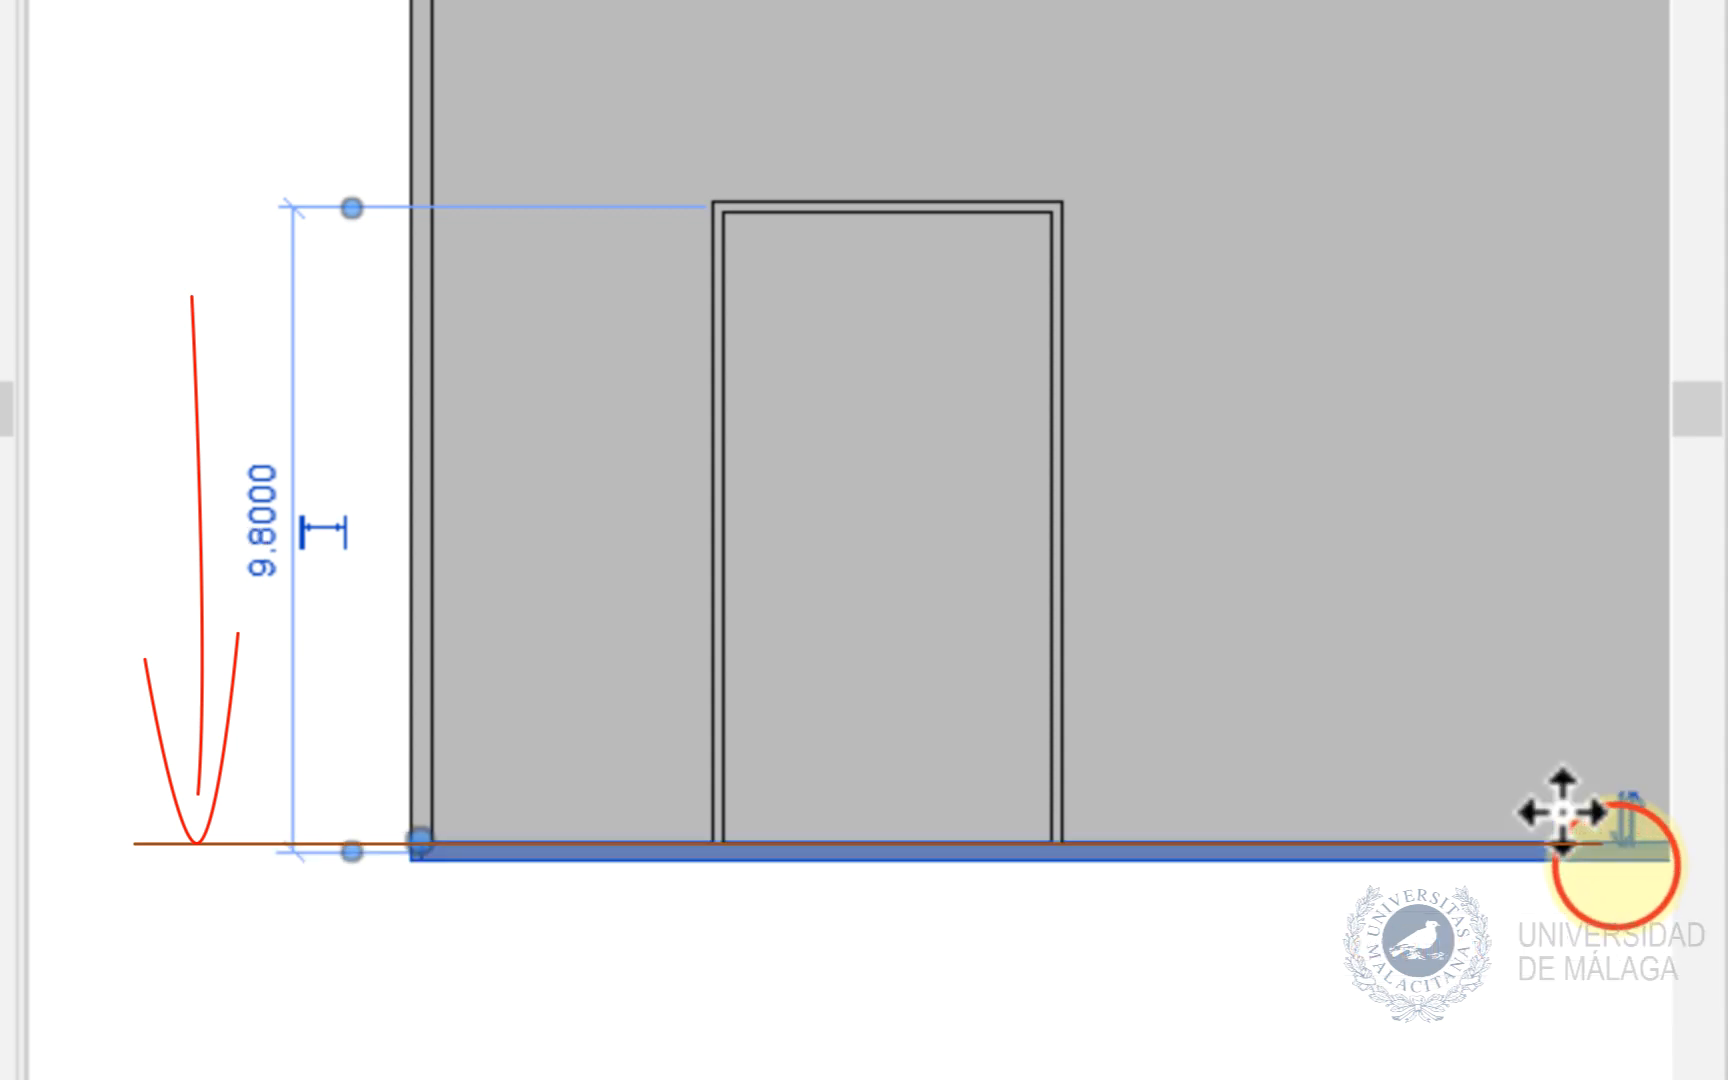
drag(1625, 848, 1614, 826)
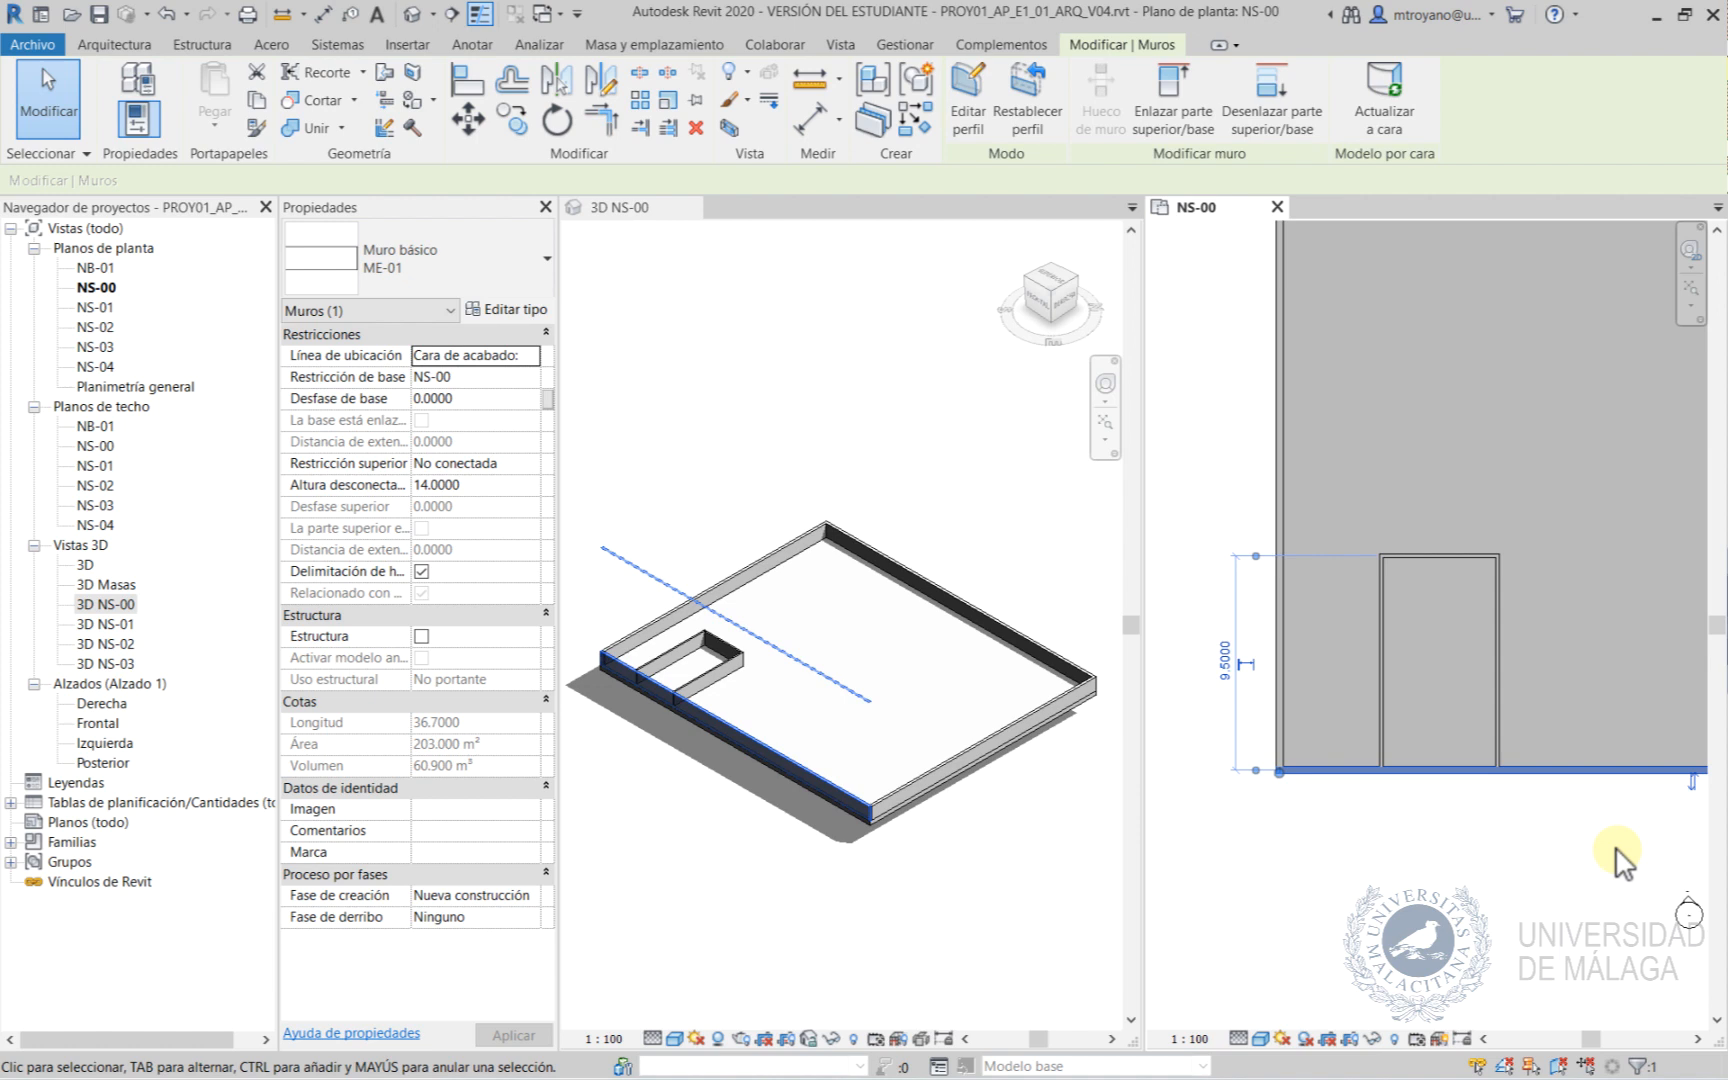
Create a wall similar to the right interior wall, splitting the small room horizontally at mid-height between its two vertical walls.
scroll(1617, 857, down, 1)
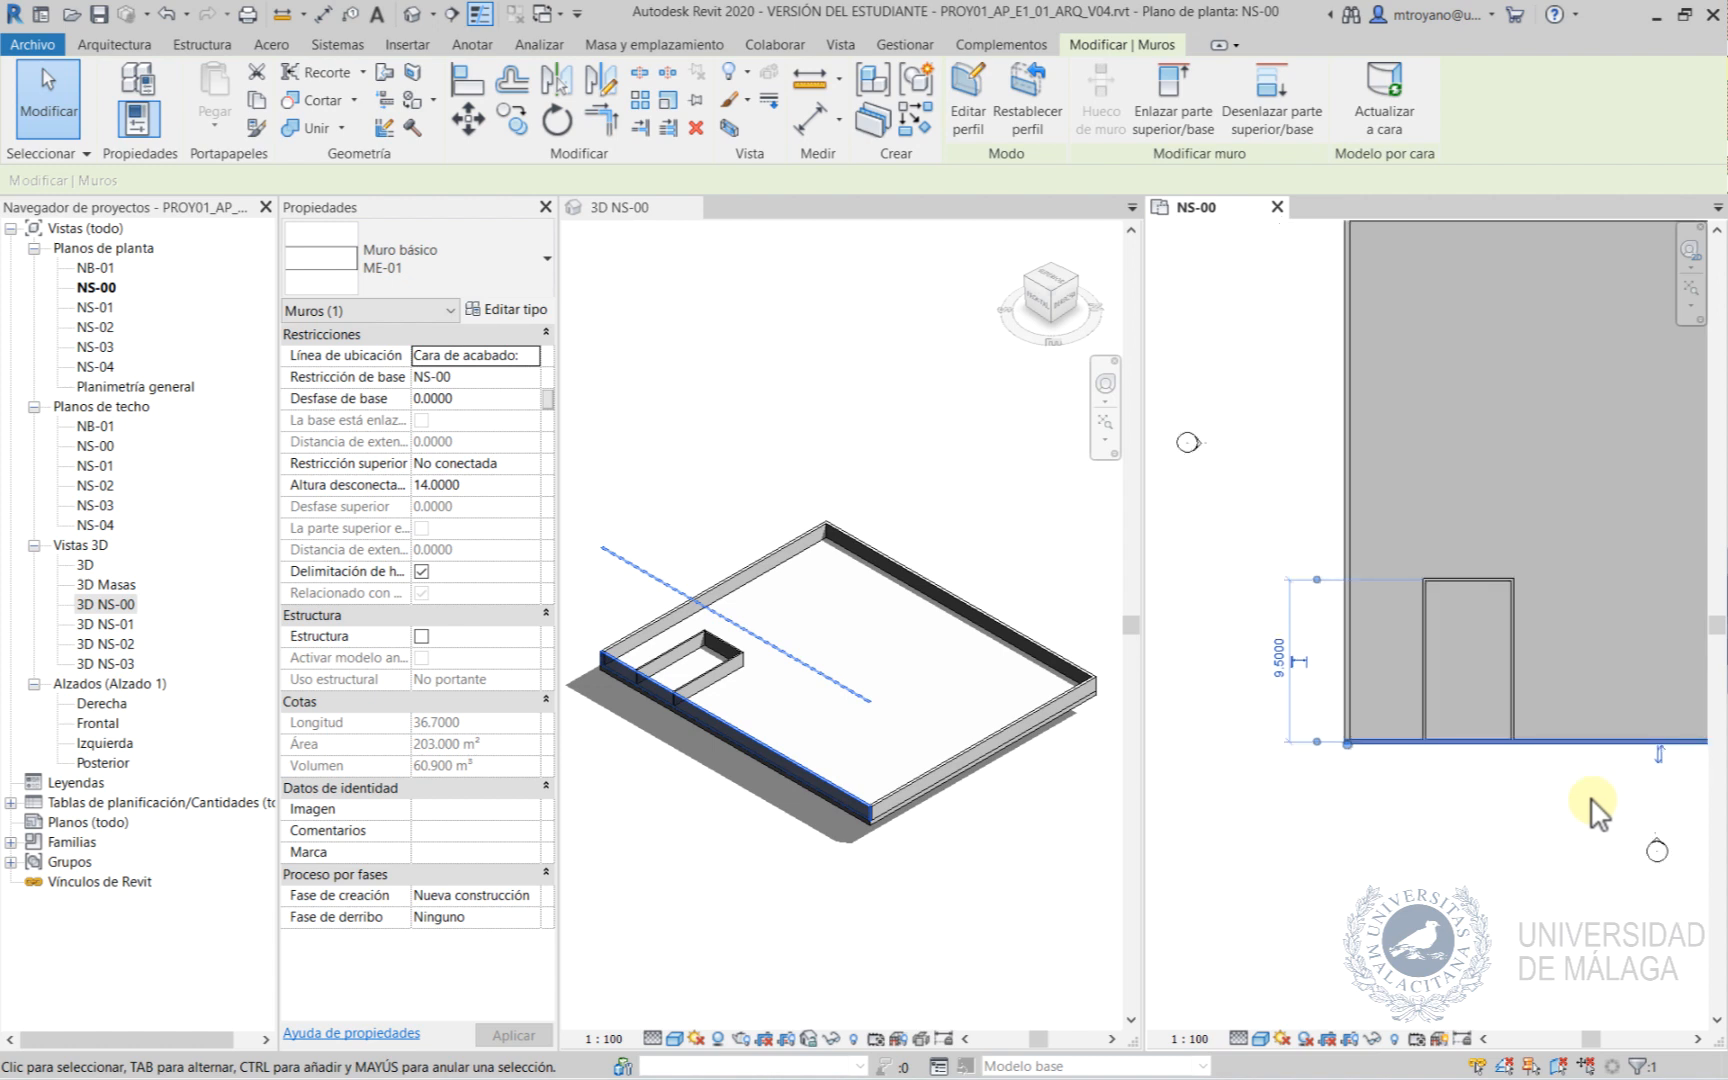
click(1511, 674)
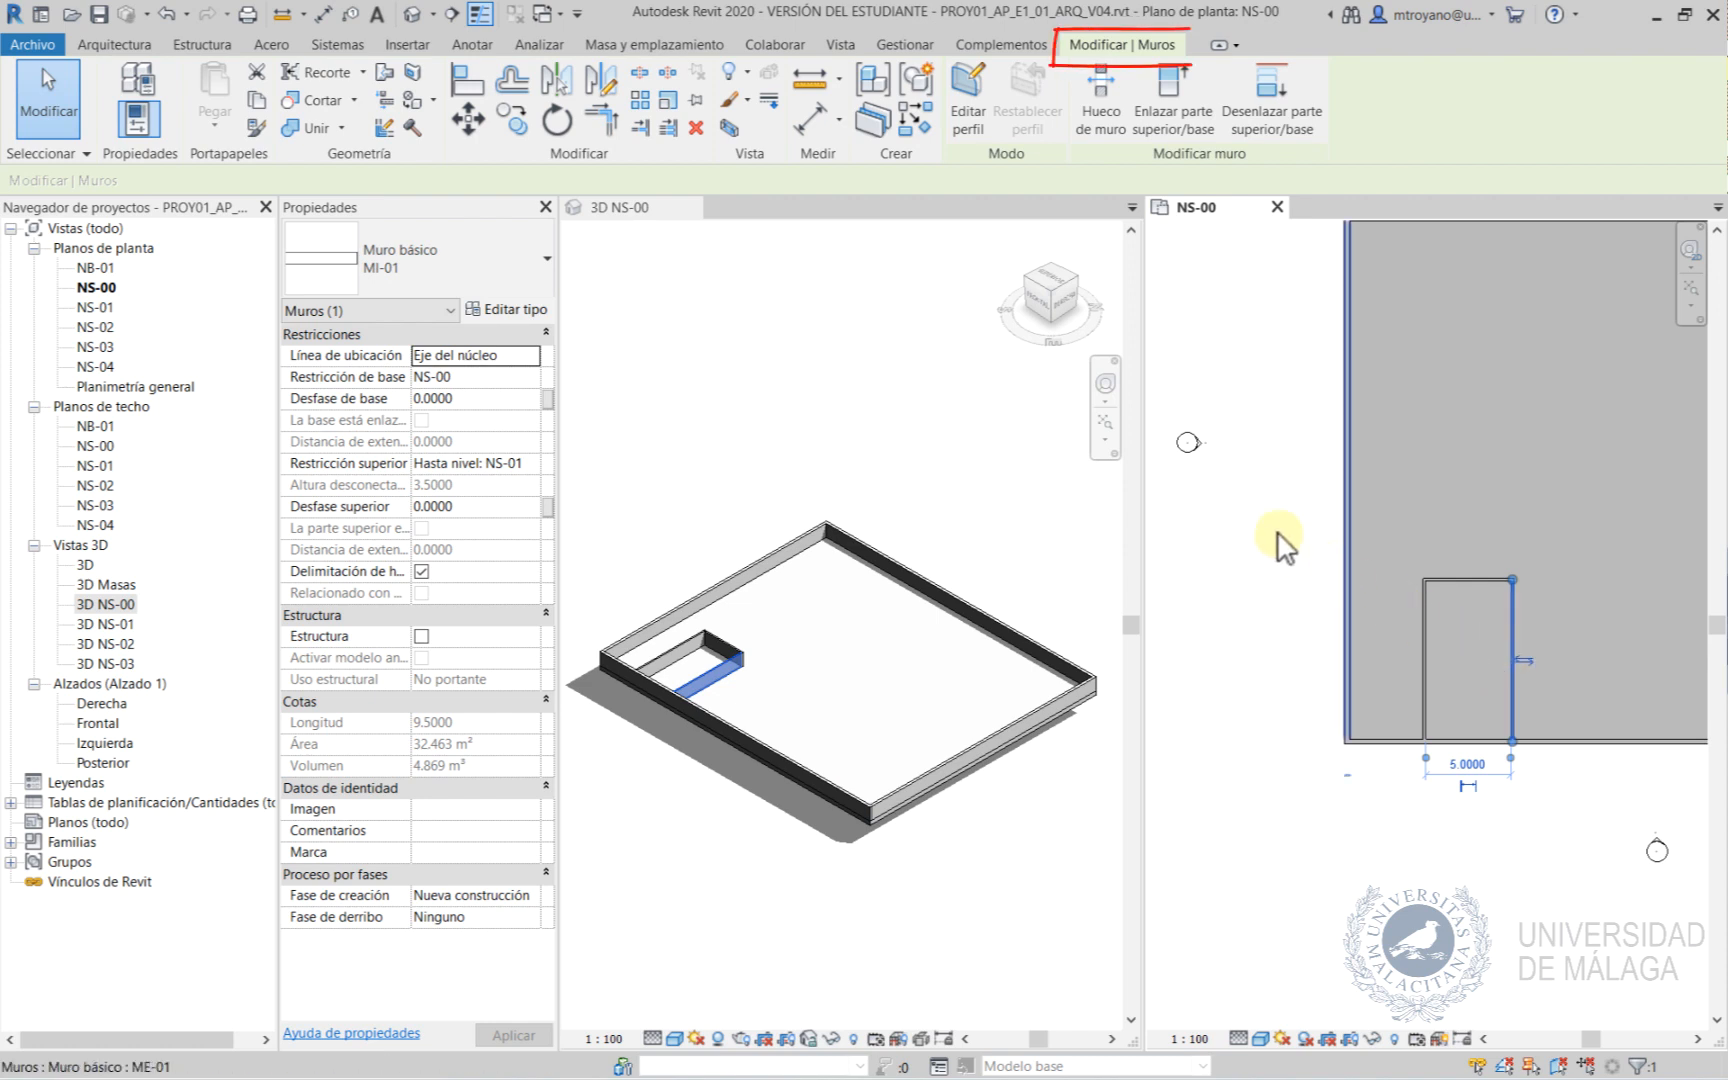
click(911, 124)
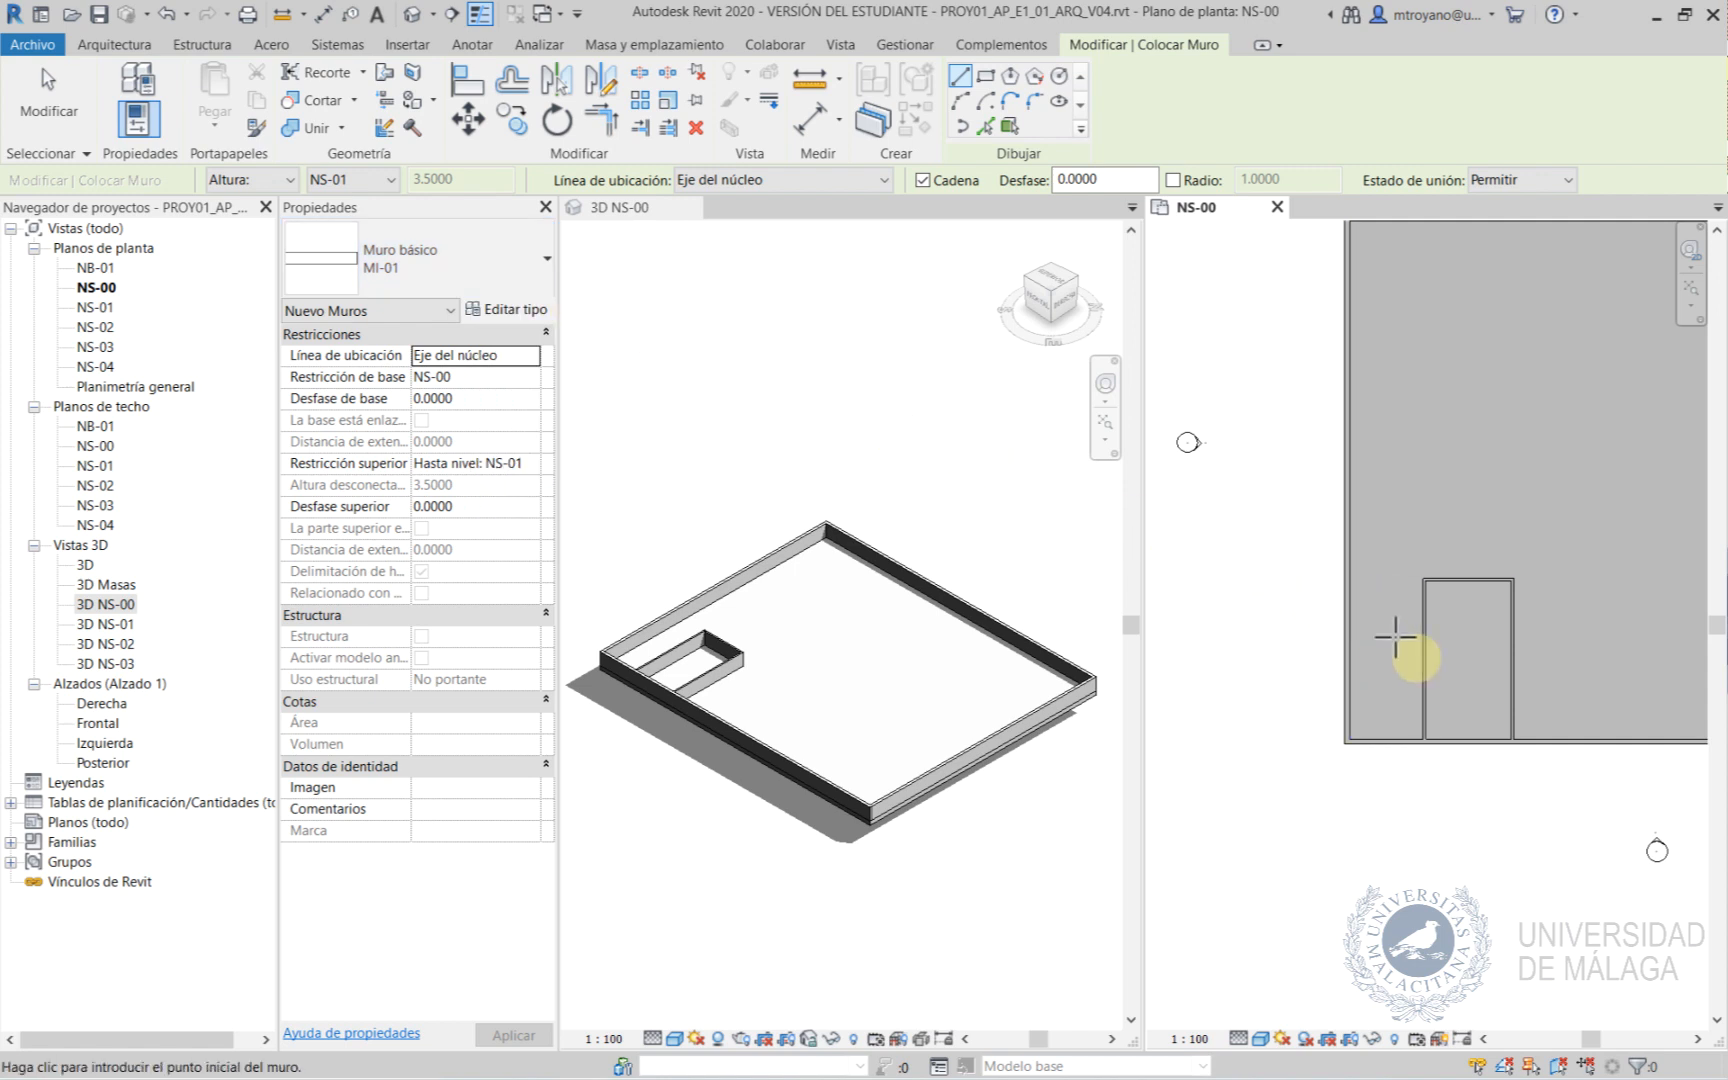
click(1424, 660)
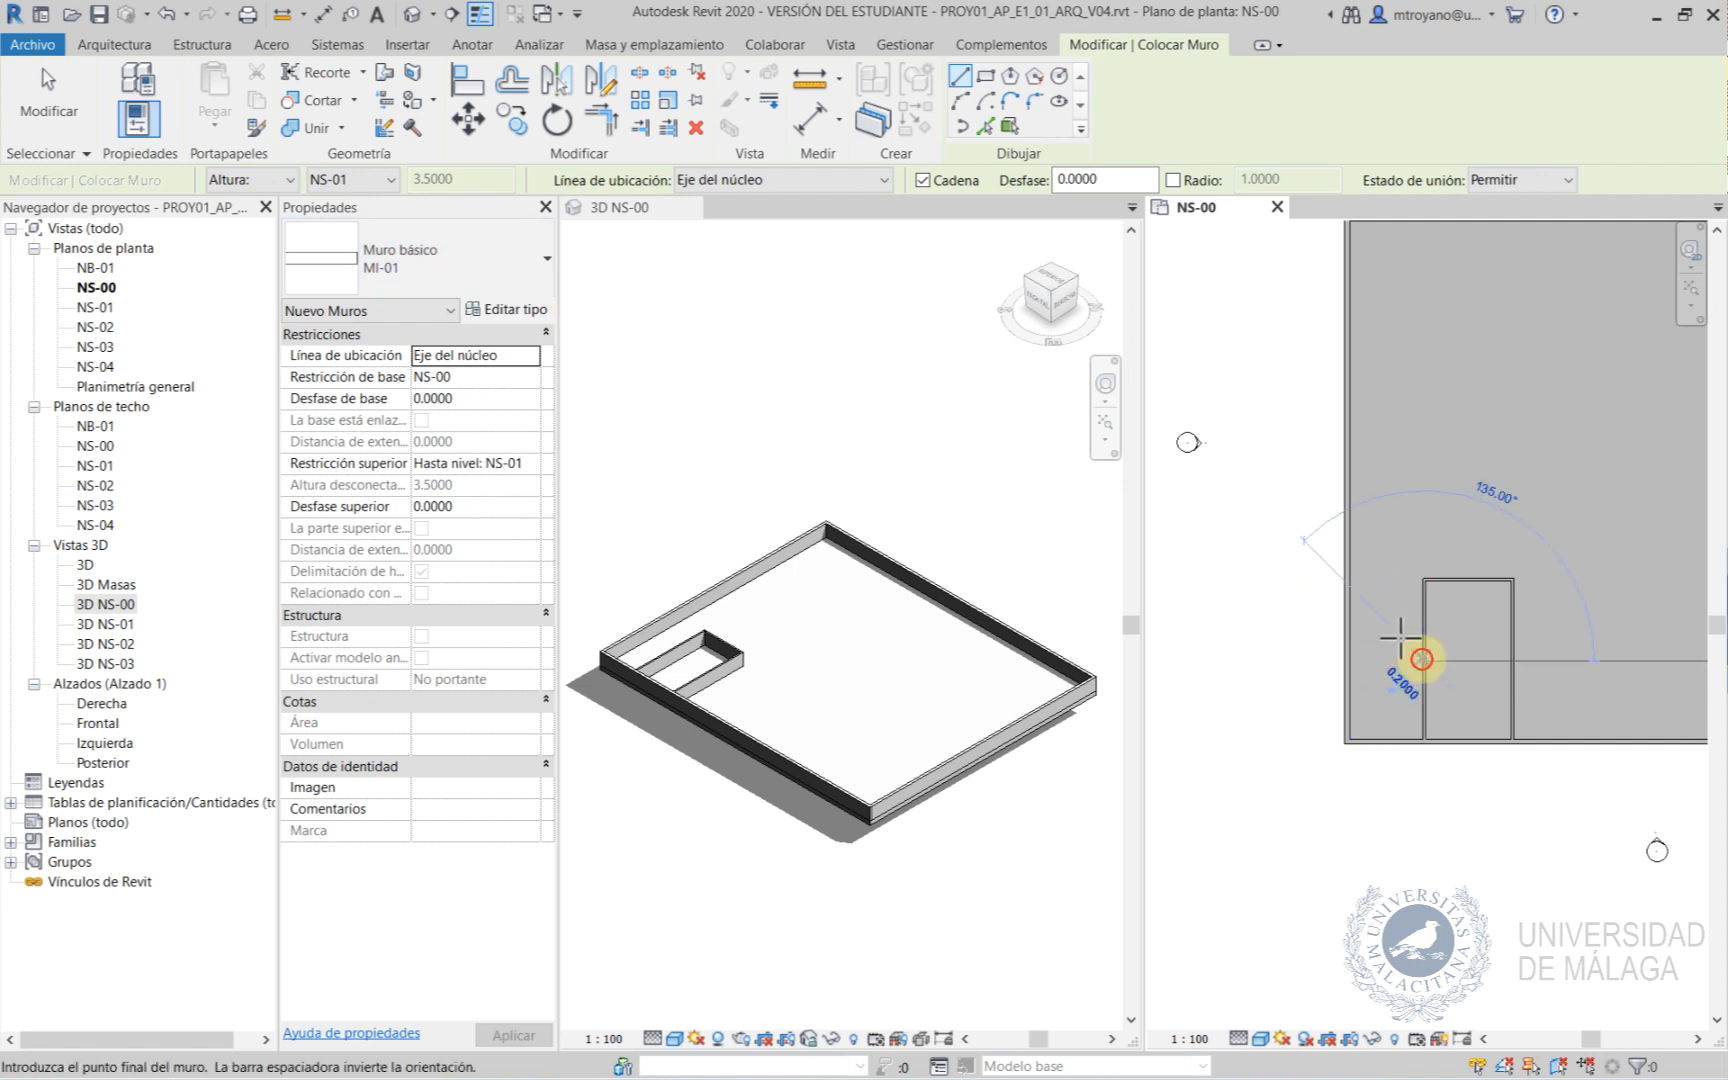
click(1496, 645)
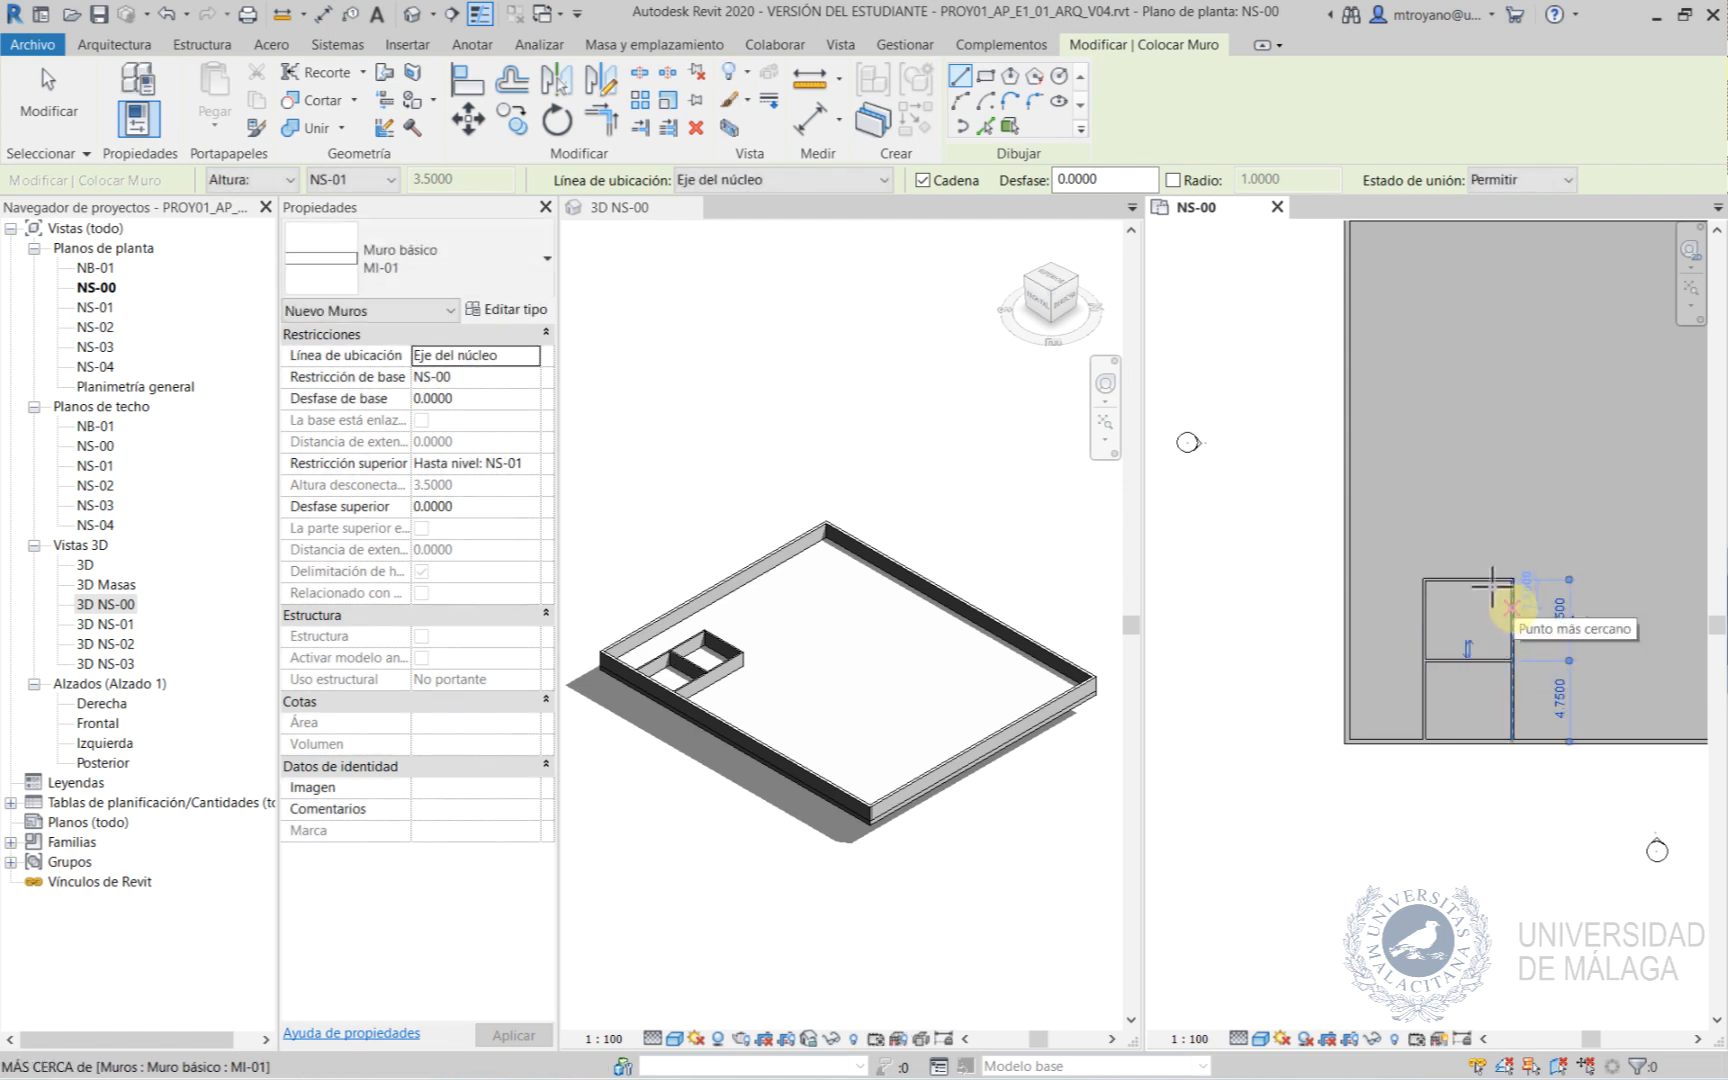
Draw an L-shaped MI-01 wall running about 4 m right from the small room and about 7.6 m down to the lower exterior wall.
click(1510, 582)
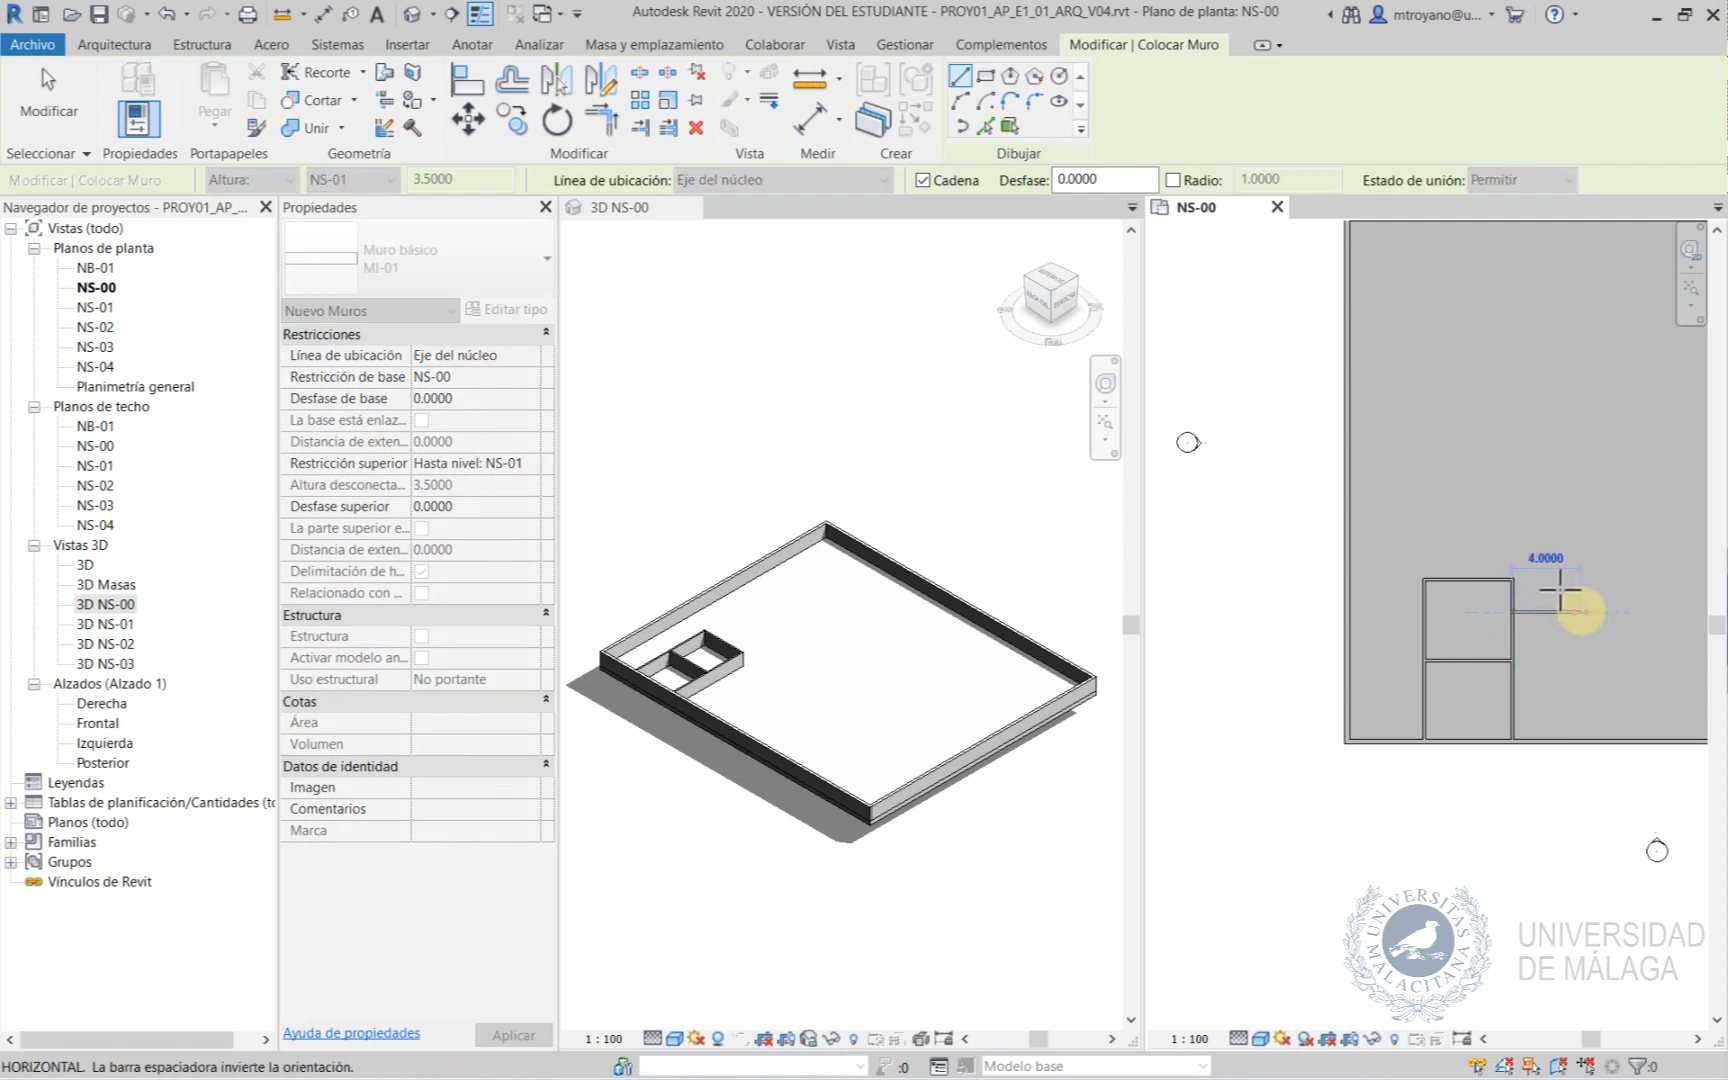
click(1560, 592)
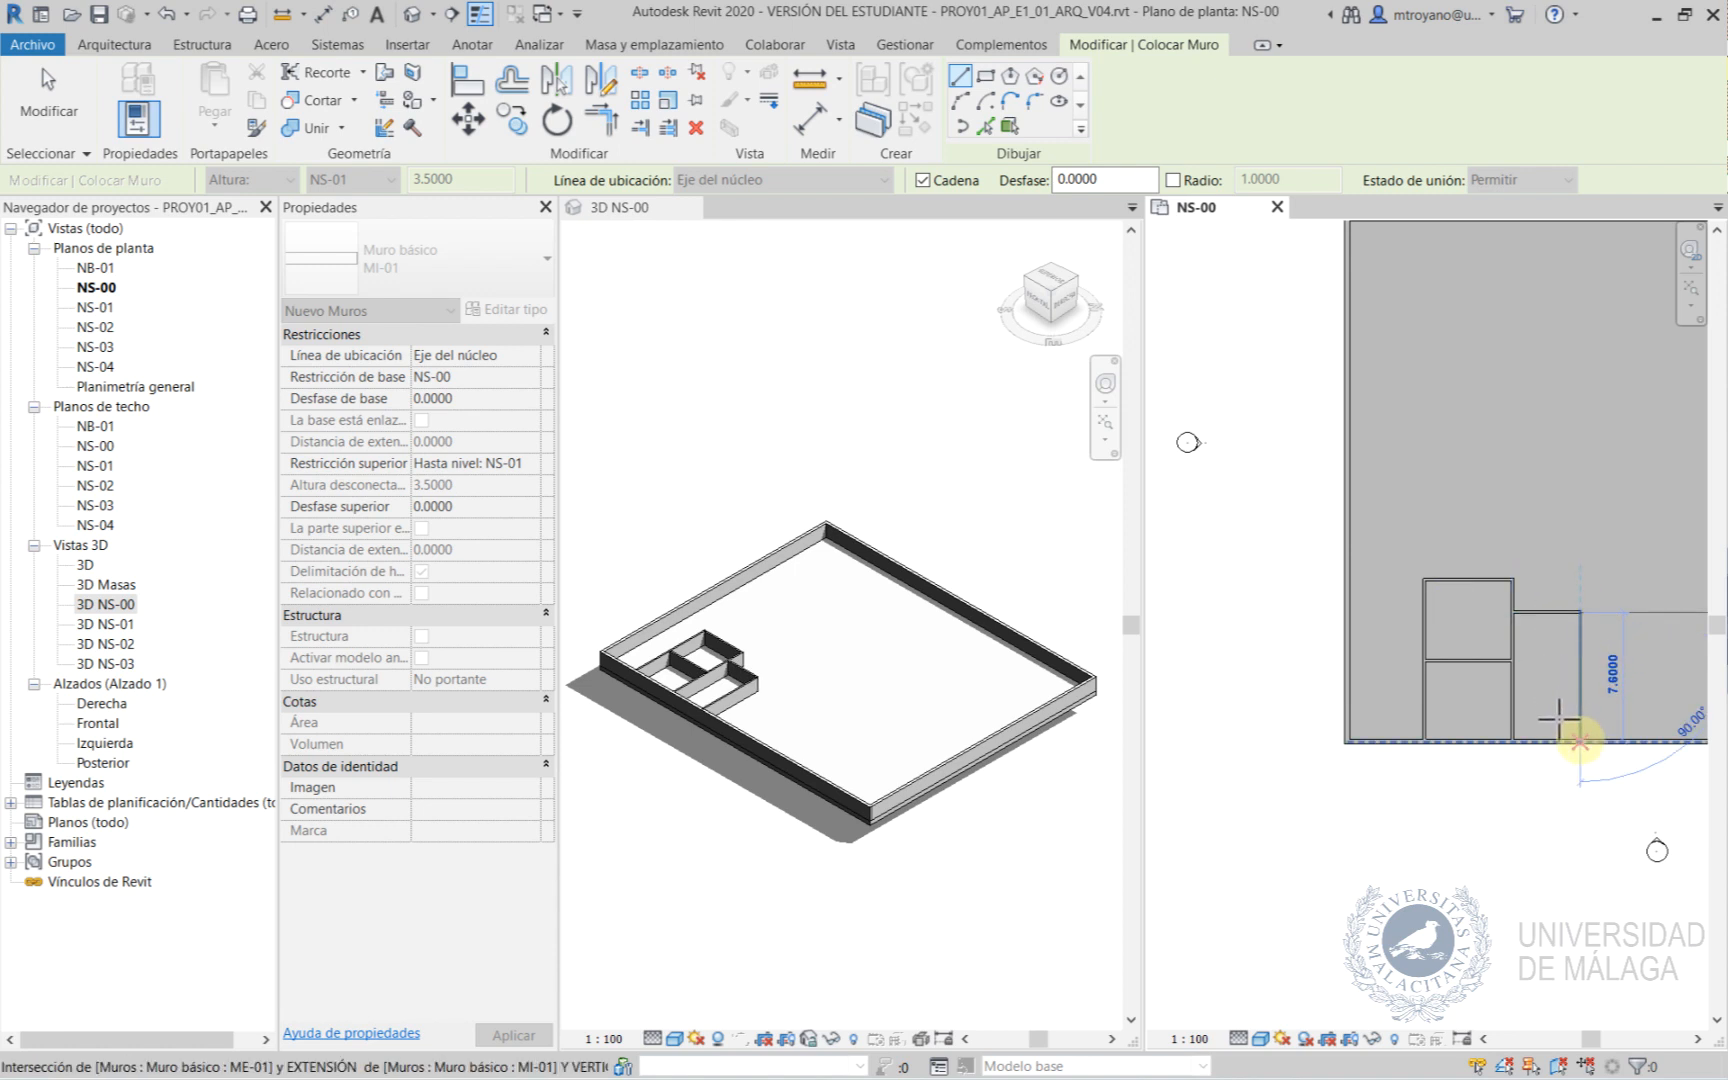
click(1580, 740)
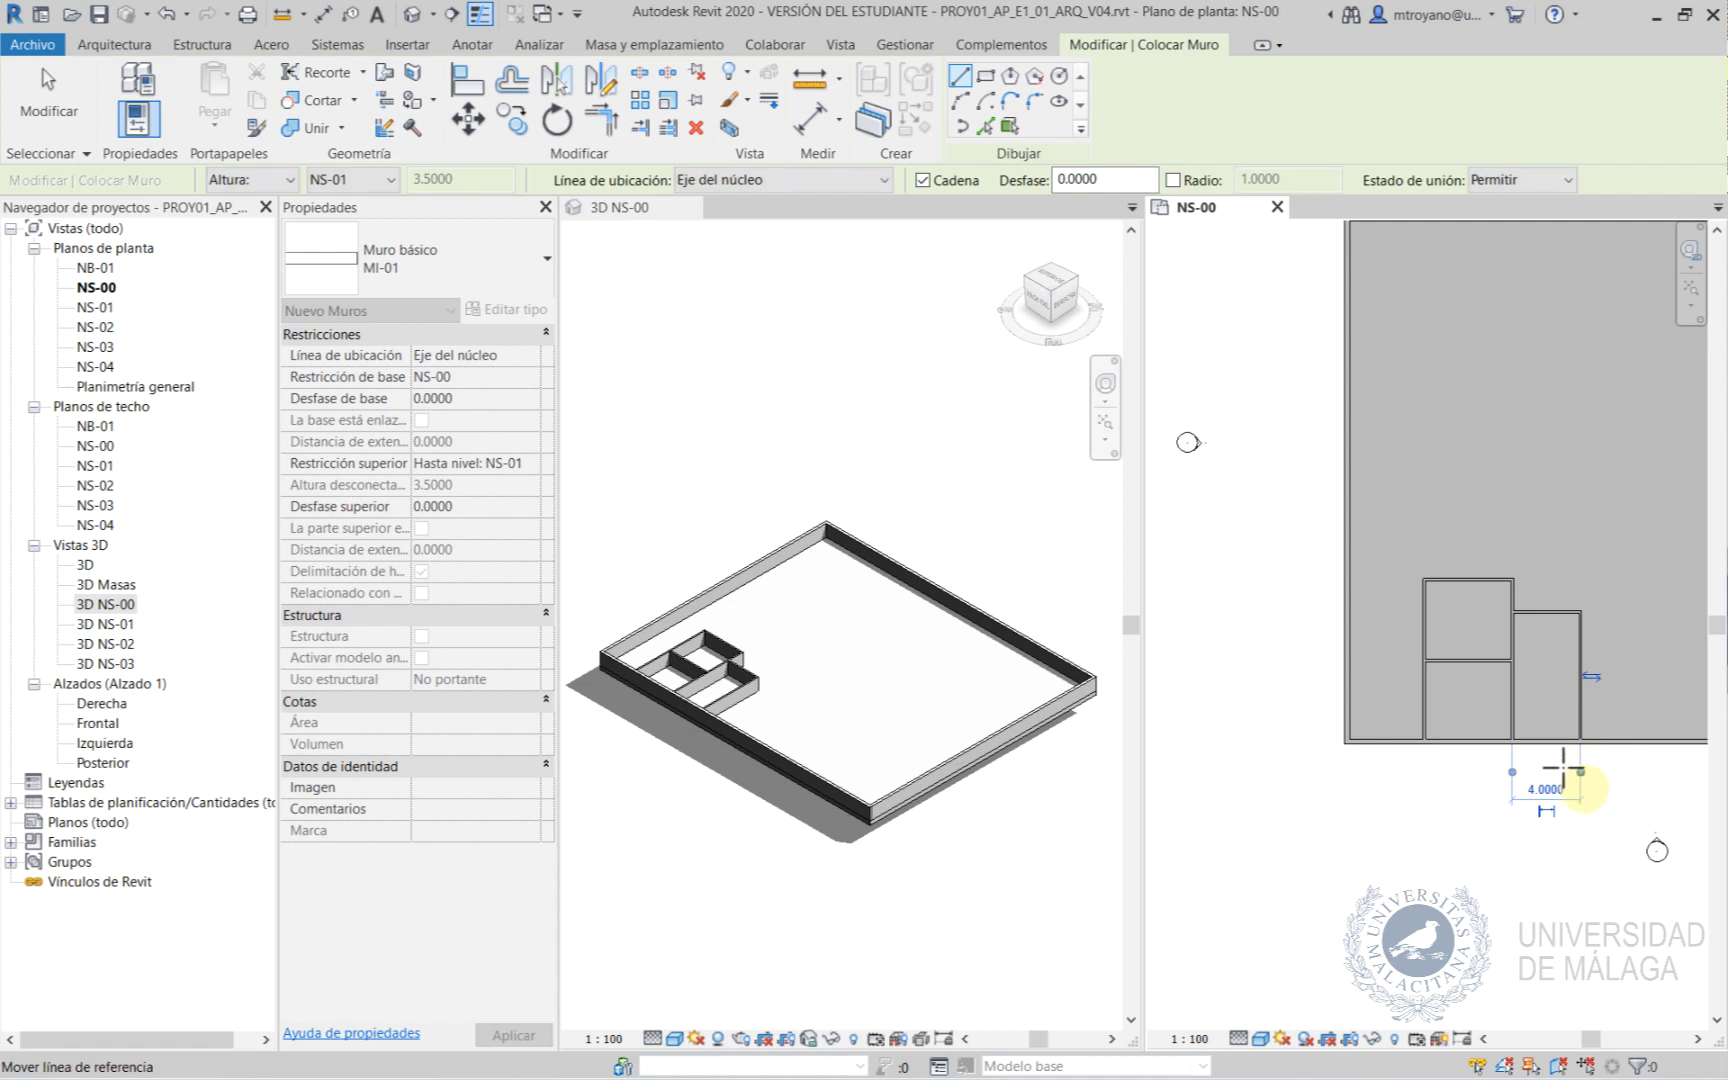
key(Escape)
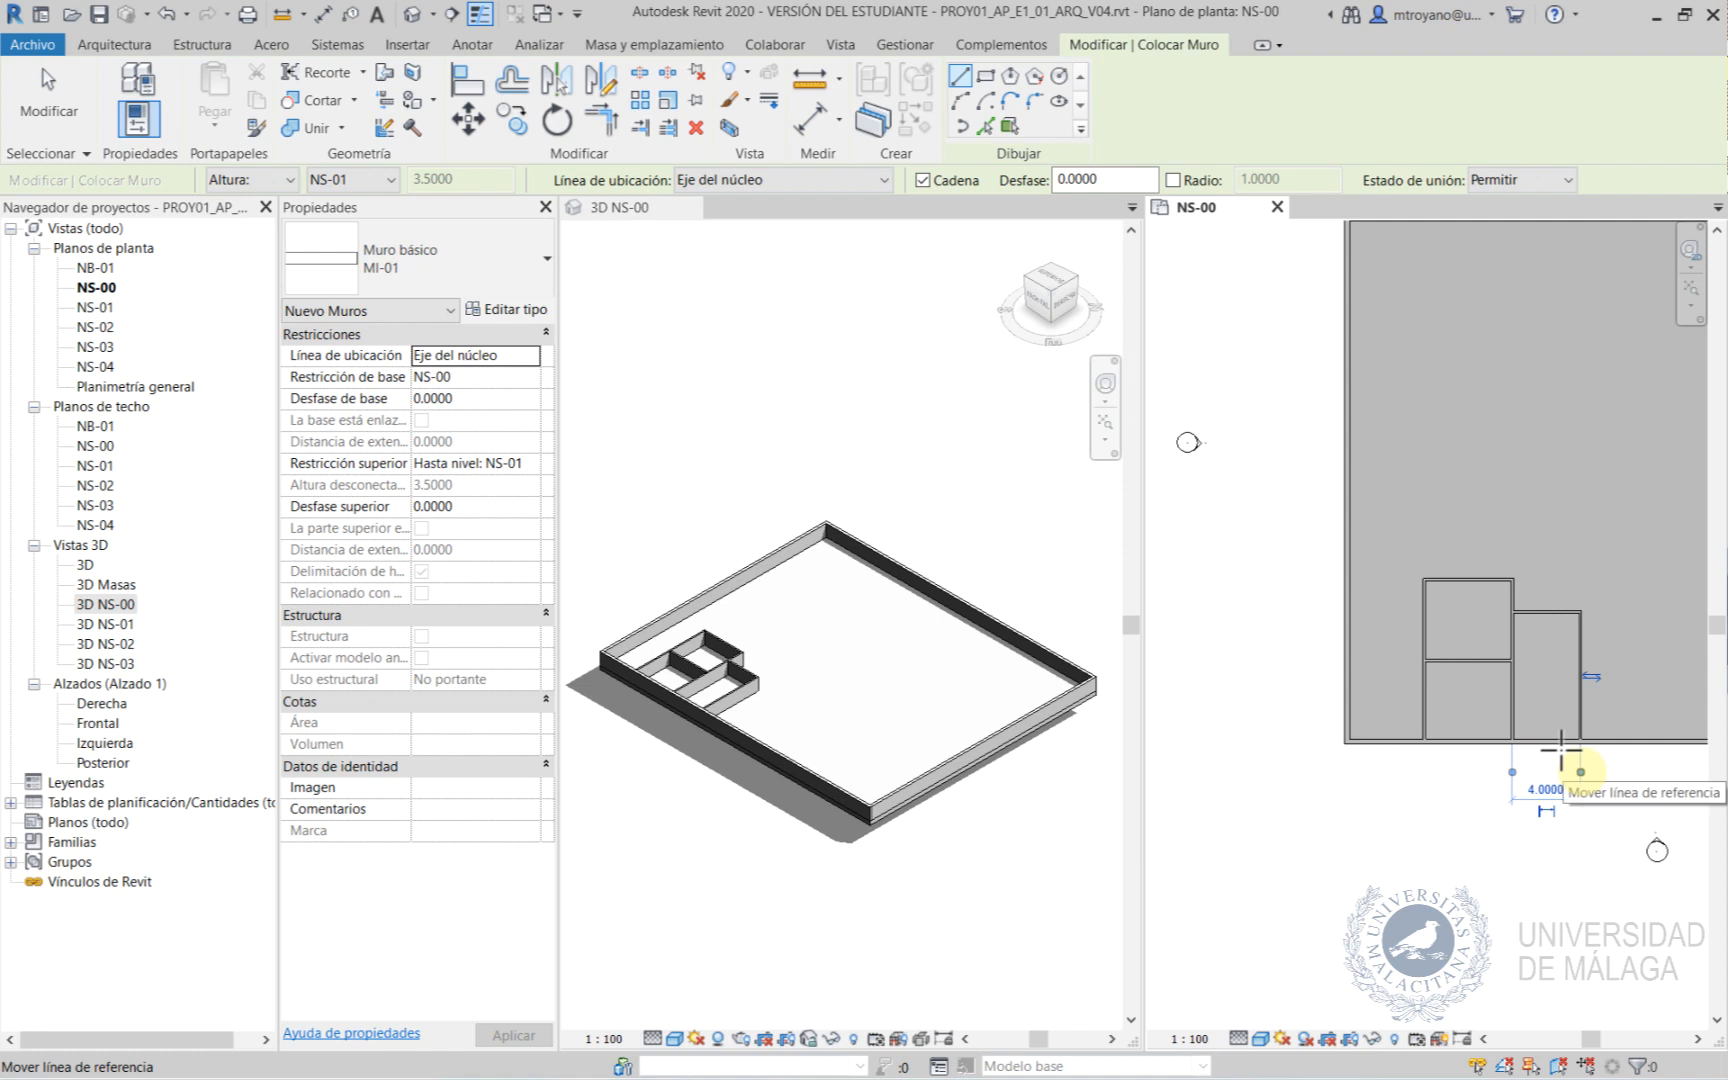
Close the 3D view and draw an MI-01 wall about 16 m up from the small room's upper wall and across to the right exterior wall.
click(684, 207)
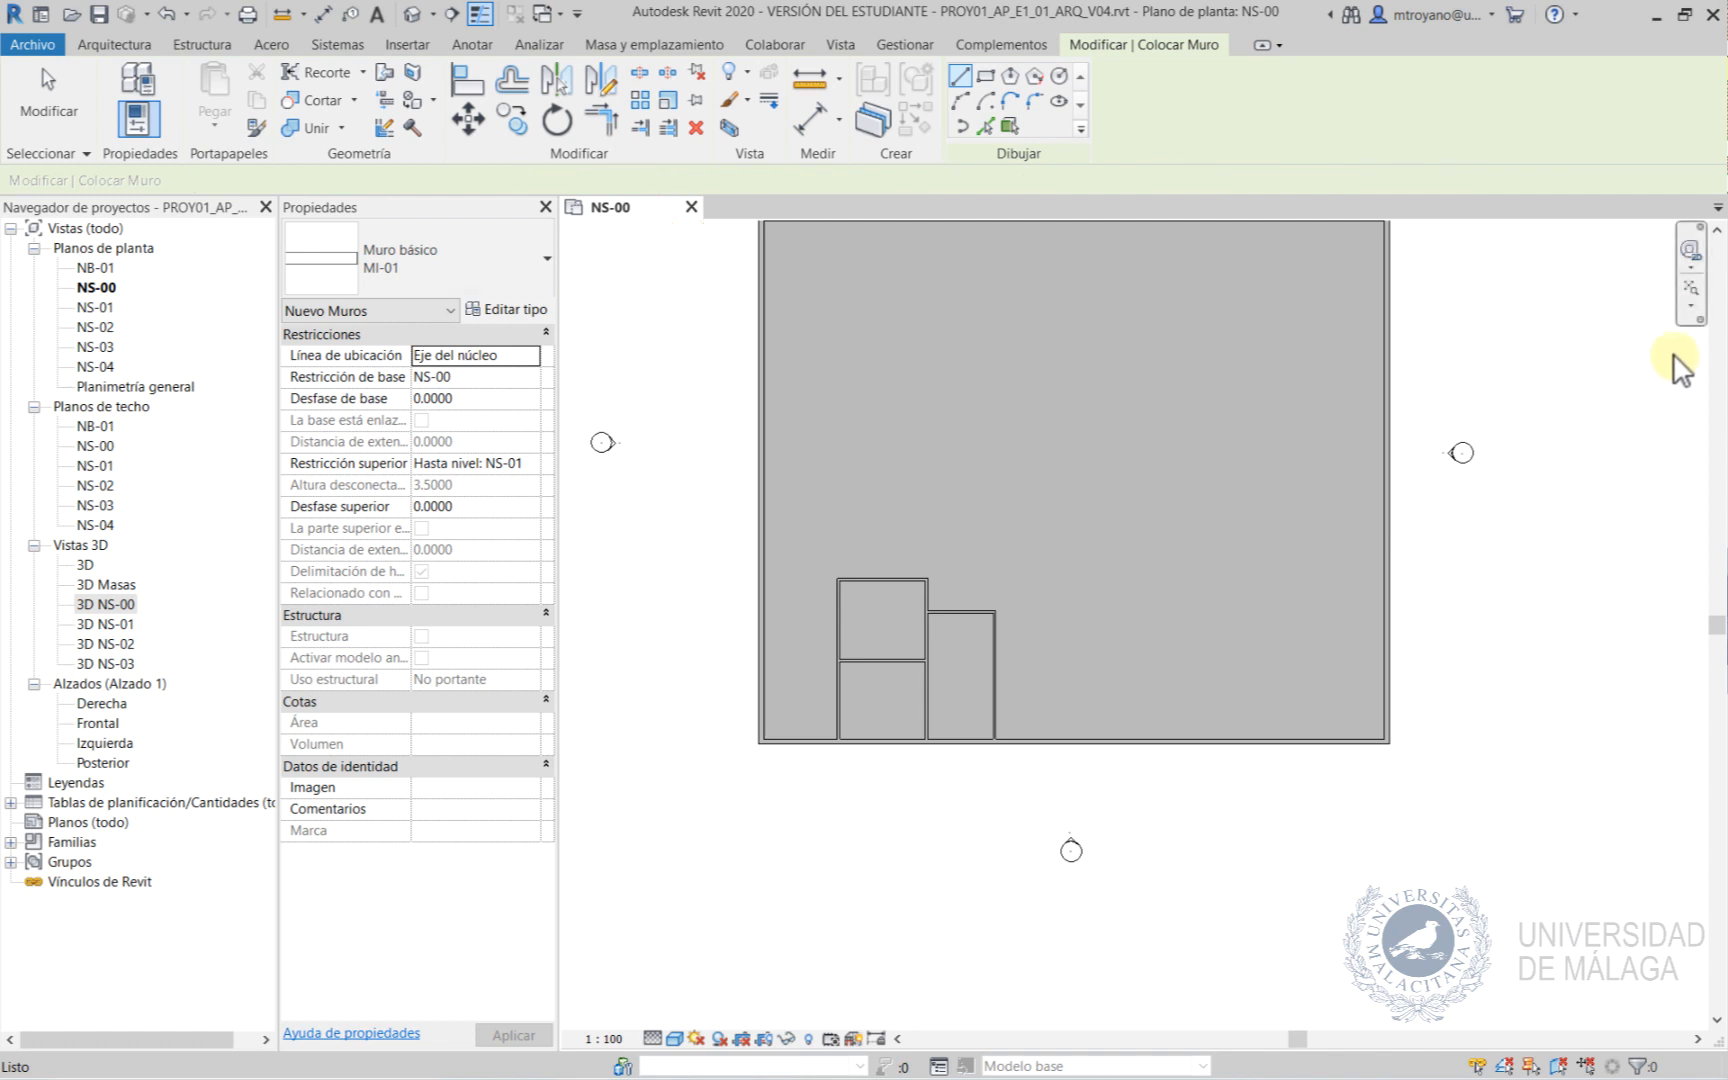
click(1688, 288)
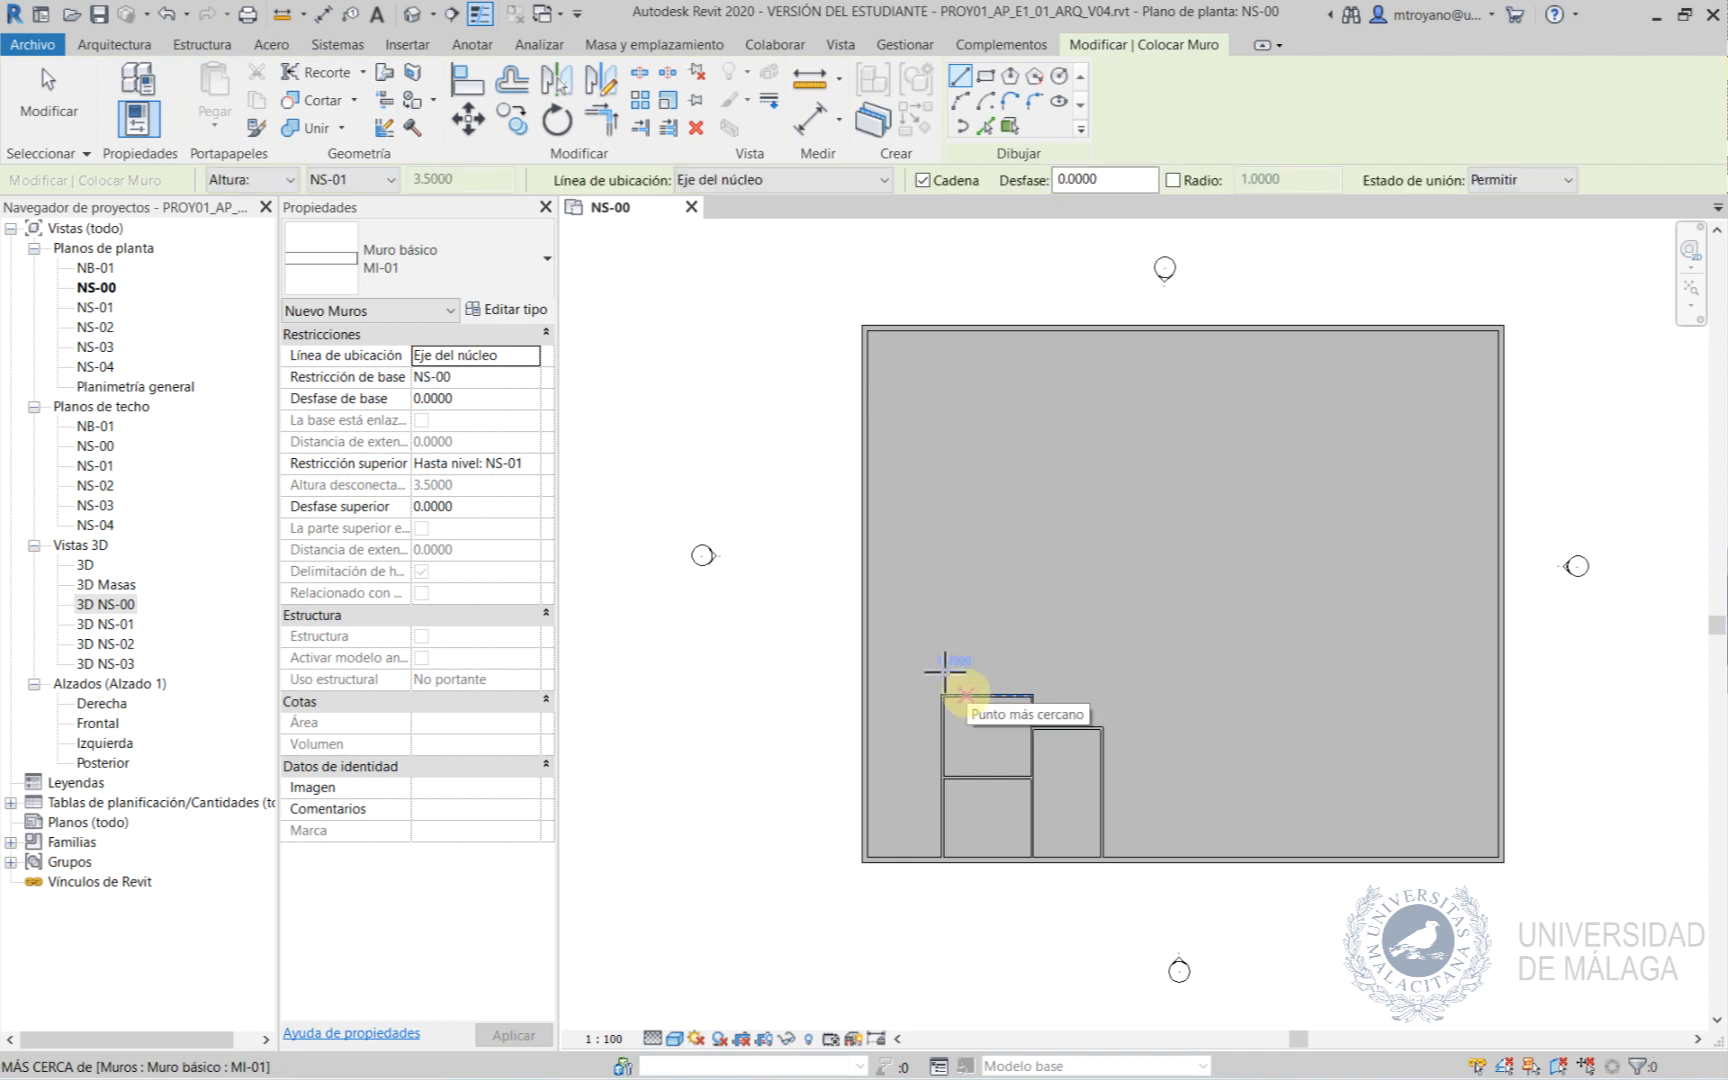
click(965, 694)
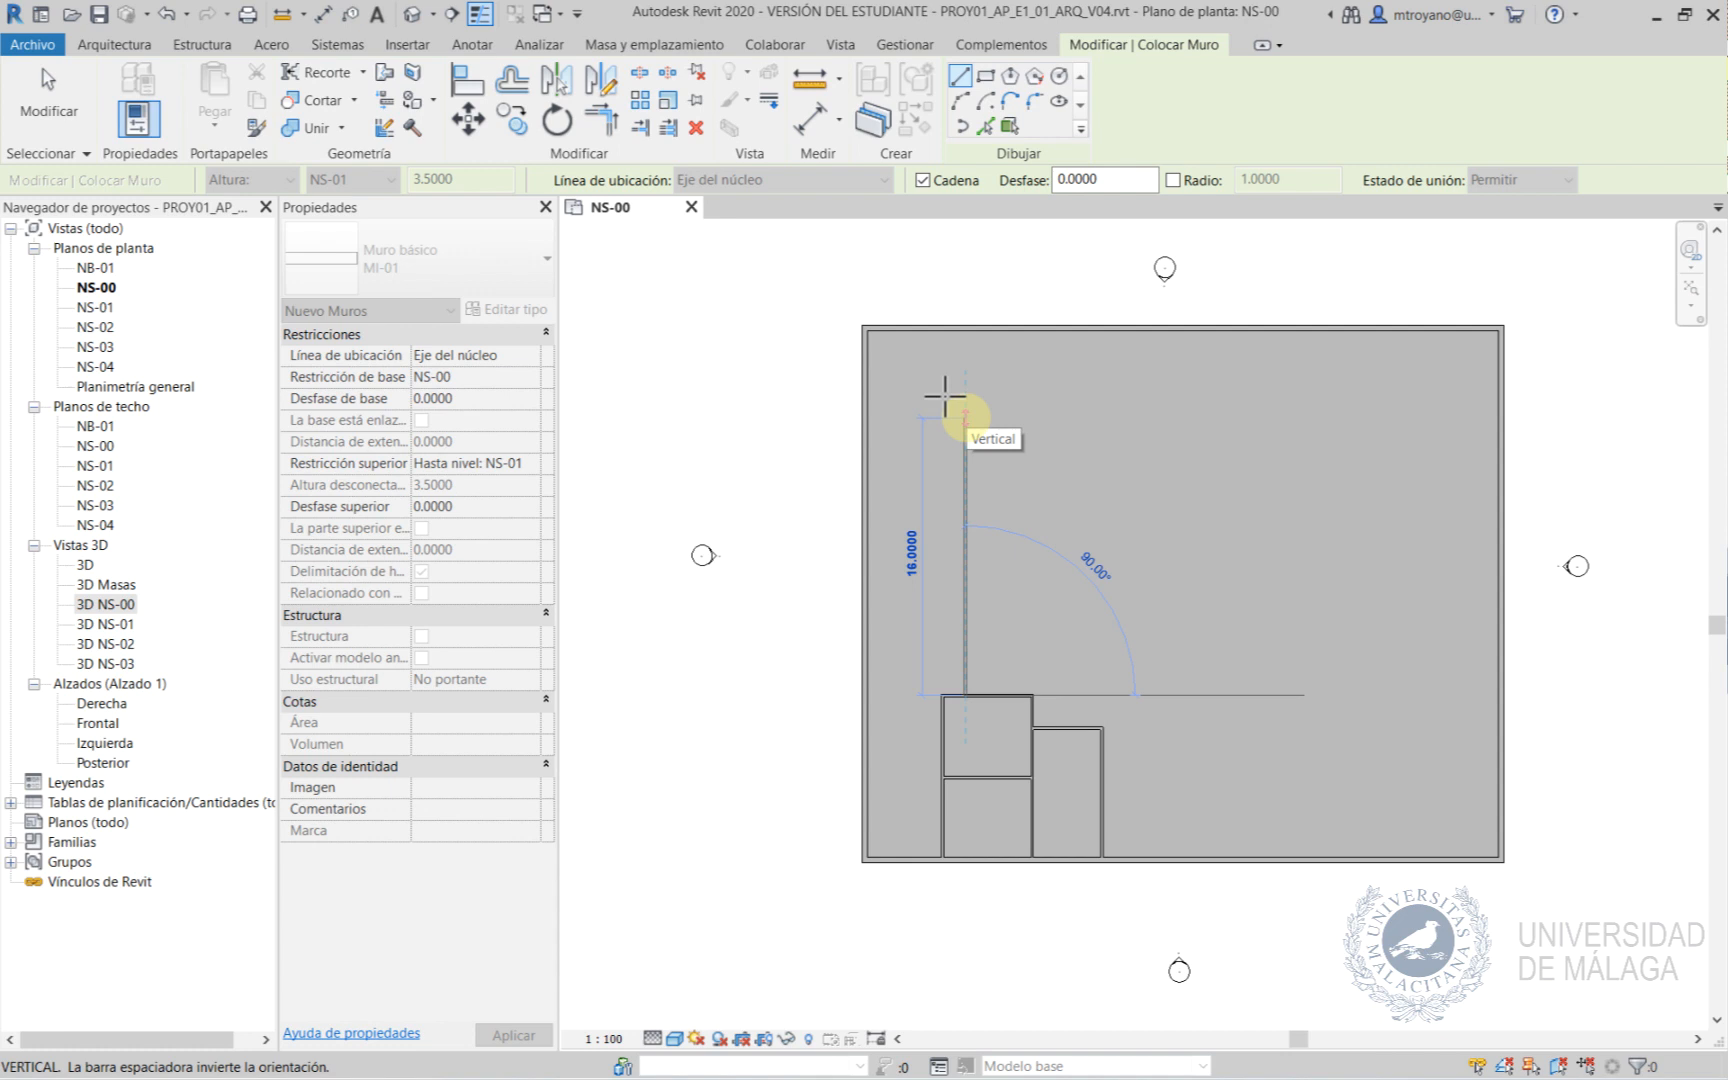
click(946, 400)
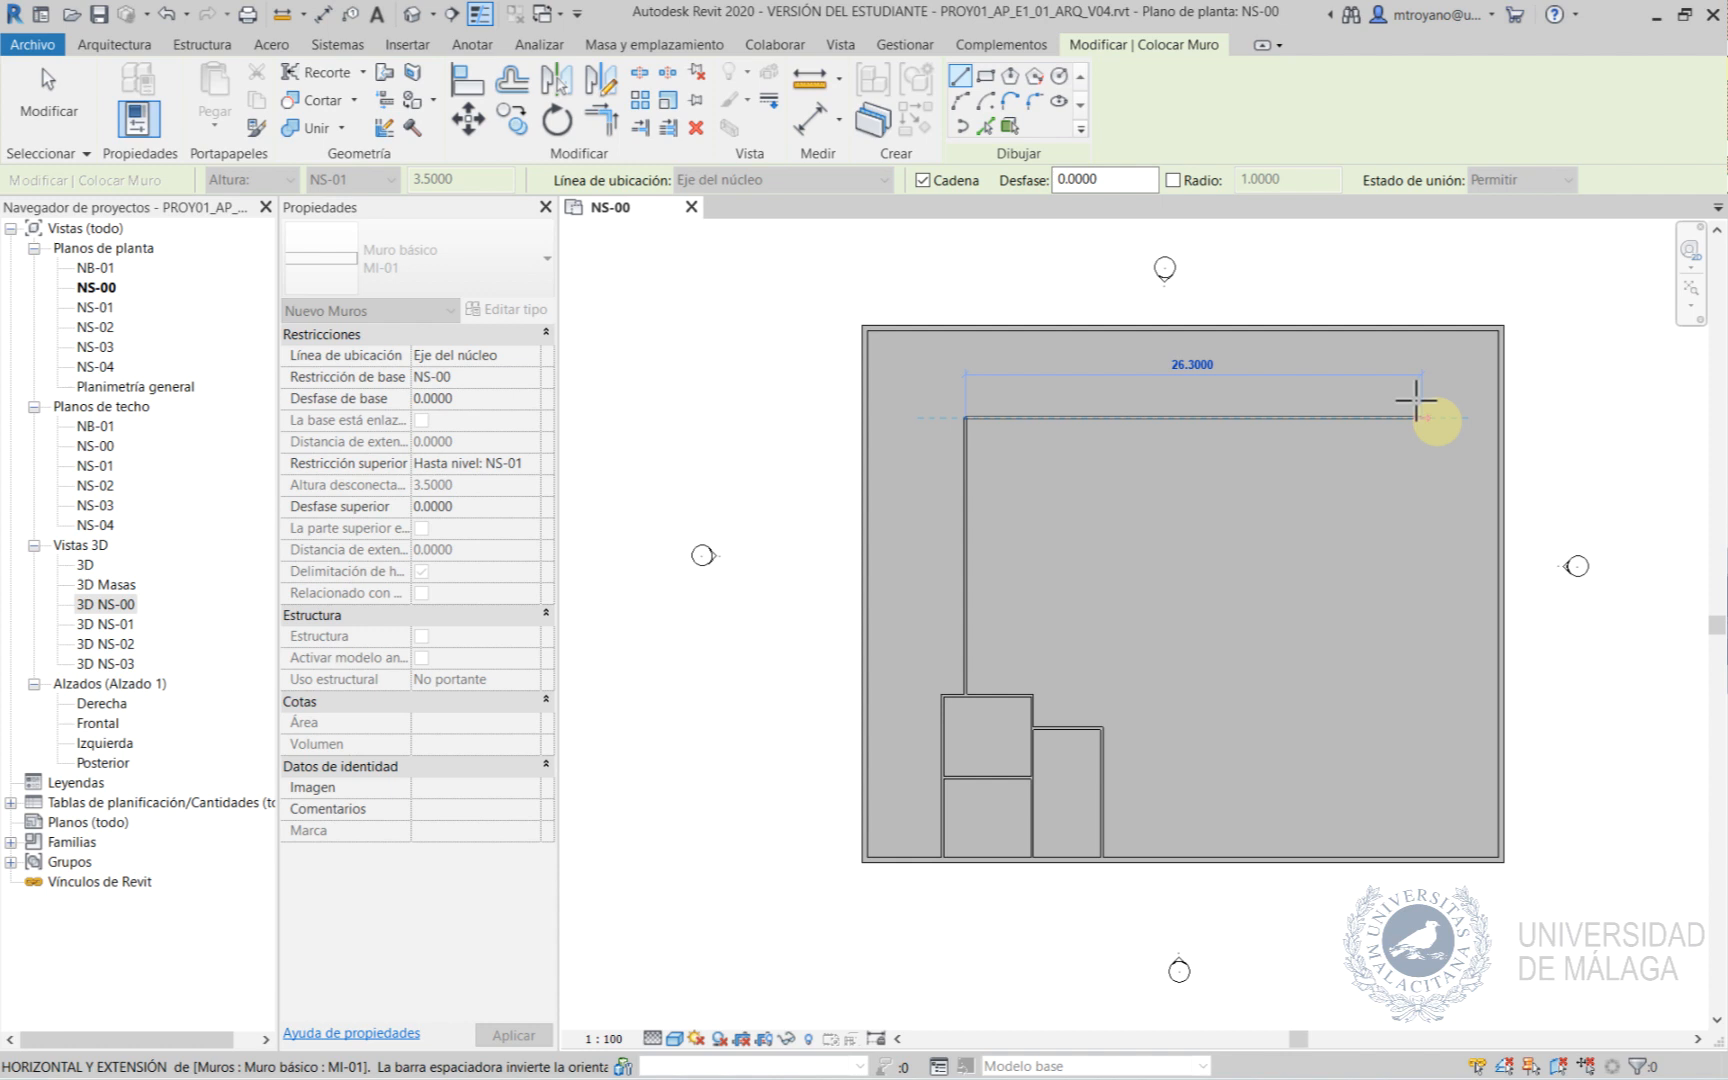
click(1480, 398)
key(Escape)
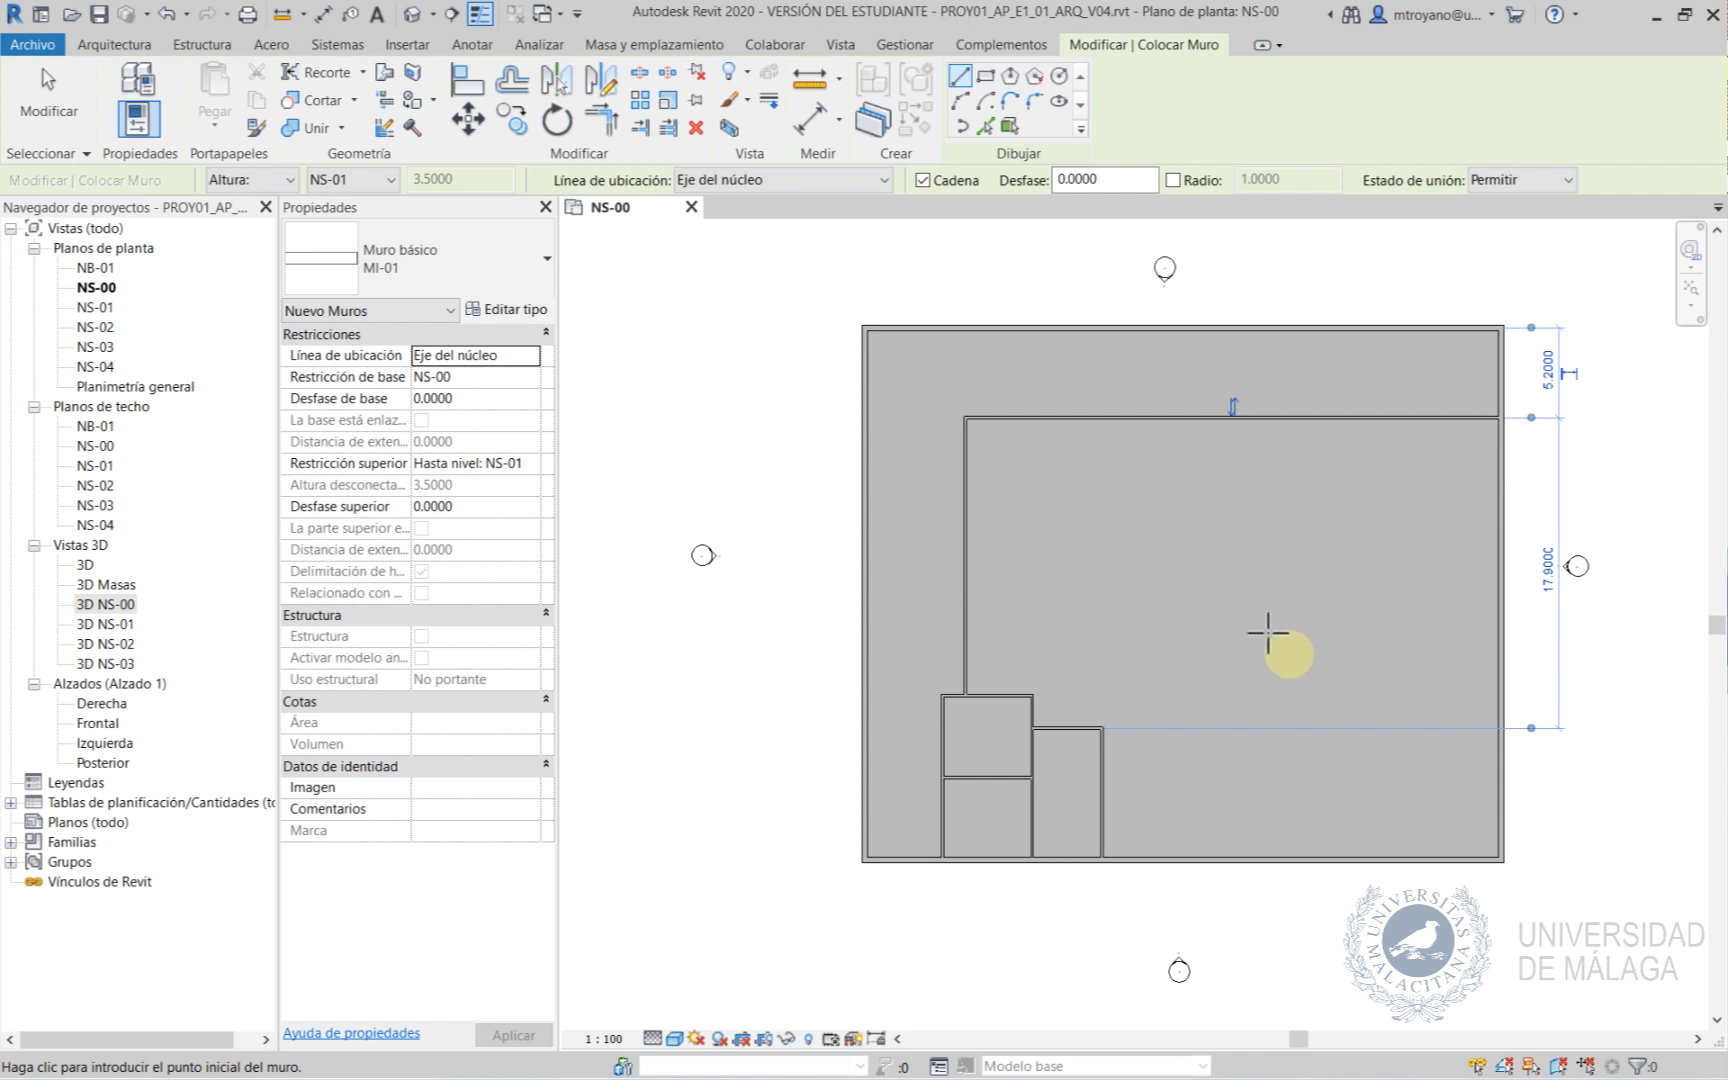
Draw an MI-01 wall about 15.1 m right from the L-shaped room, aligned with the small room's dividing wall, and down to the lower exterior wall.
click(1085, 765)
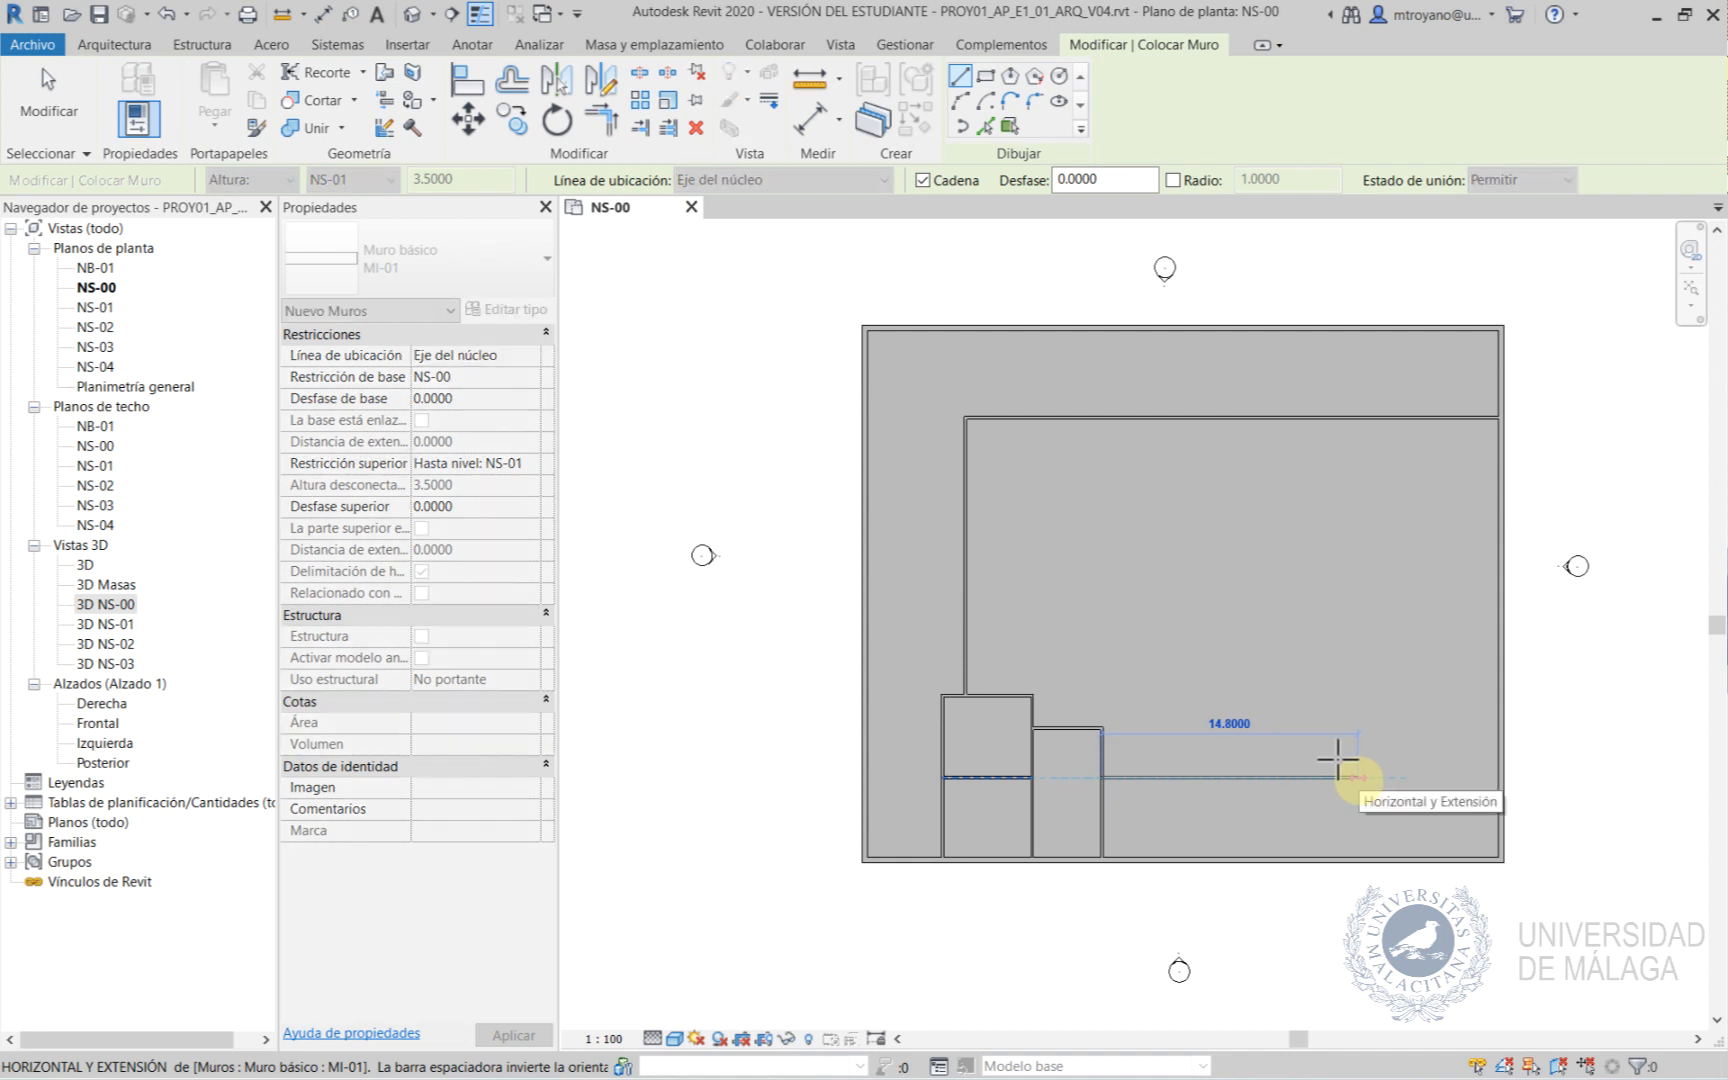
click(1363, 778)
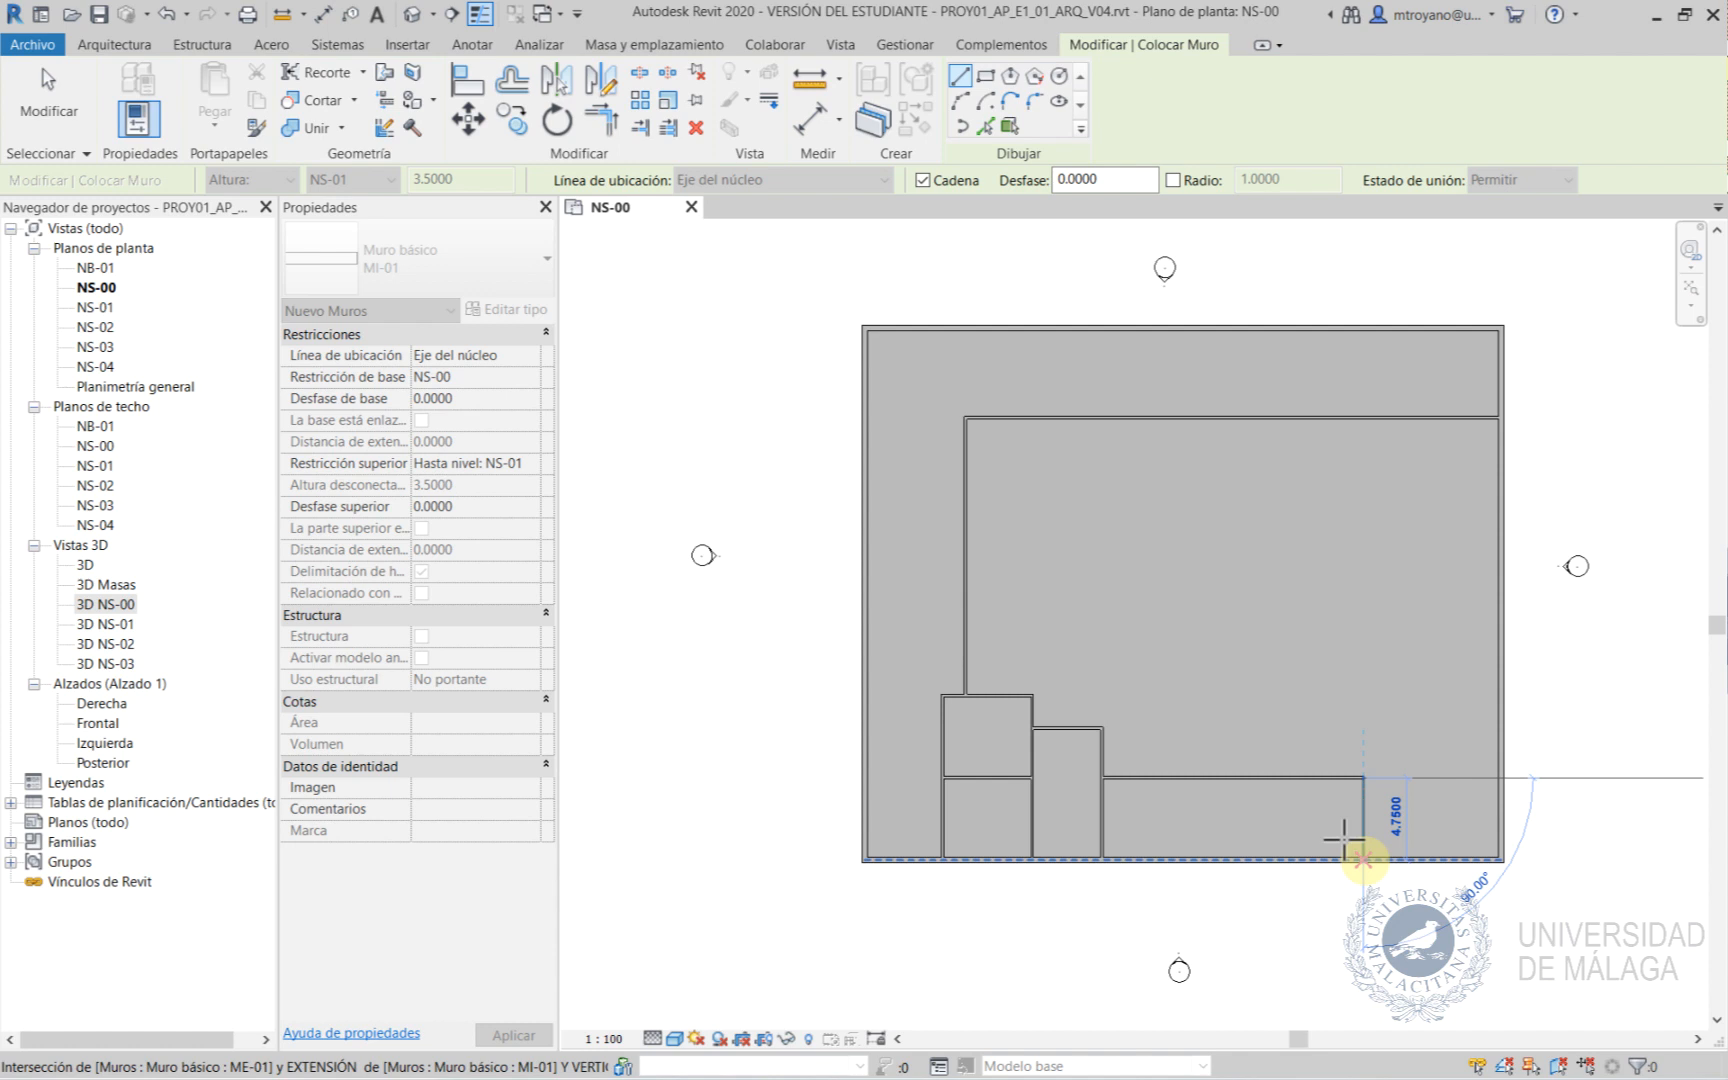
click(1344, 838)
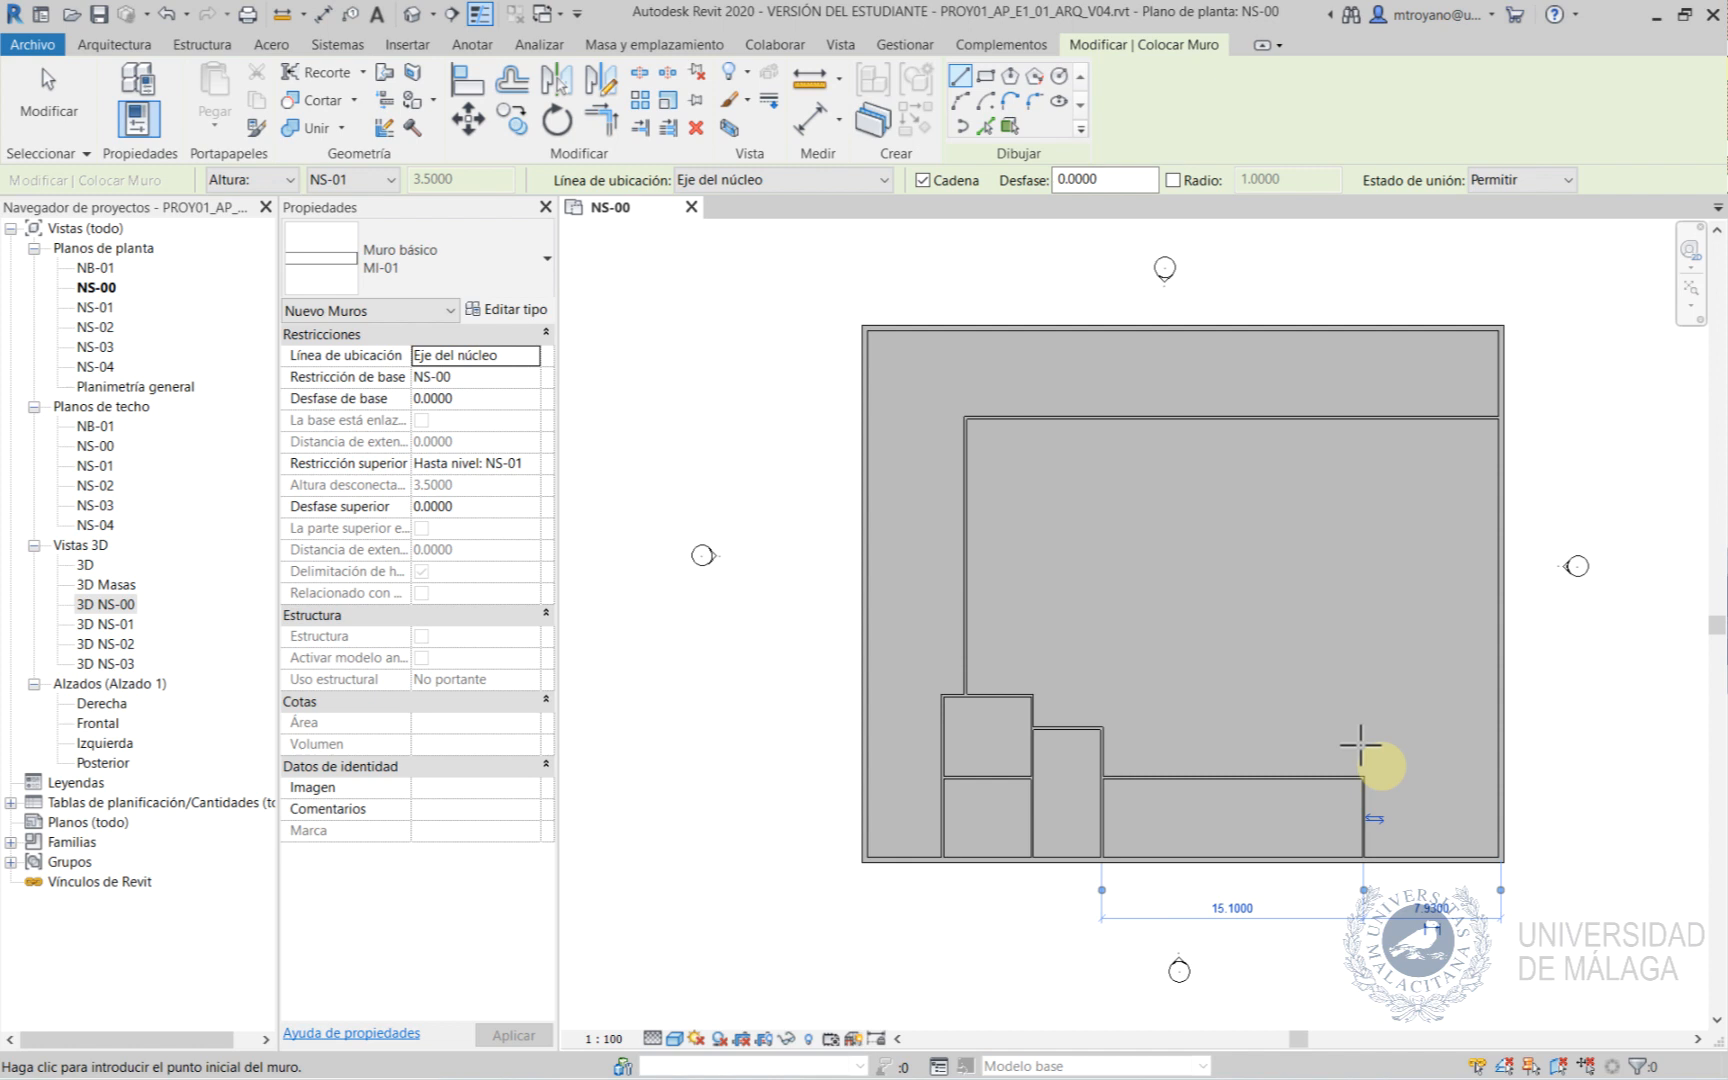
key(Escape)
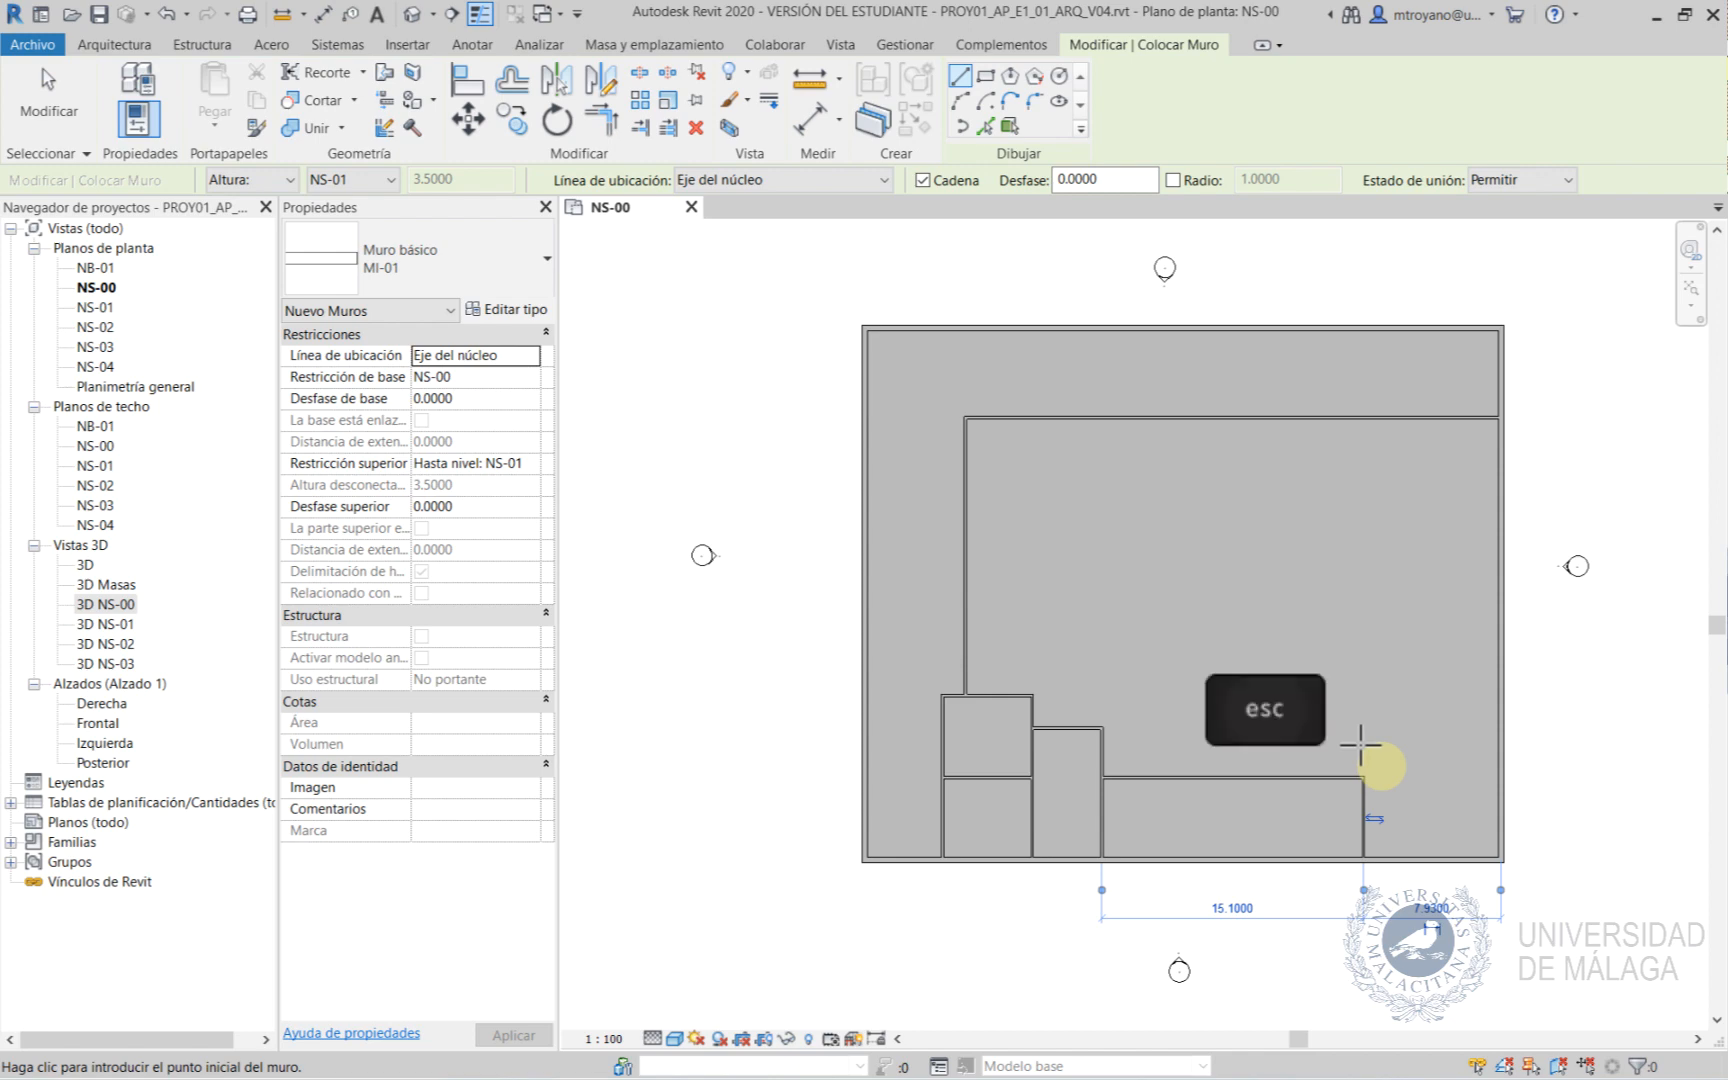
key(Escape)
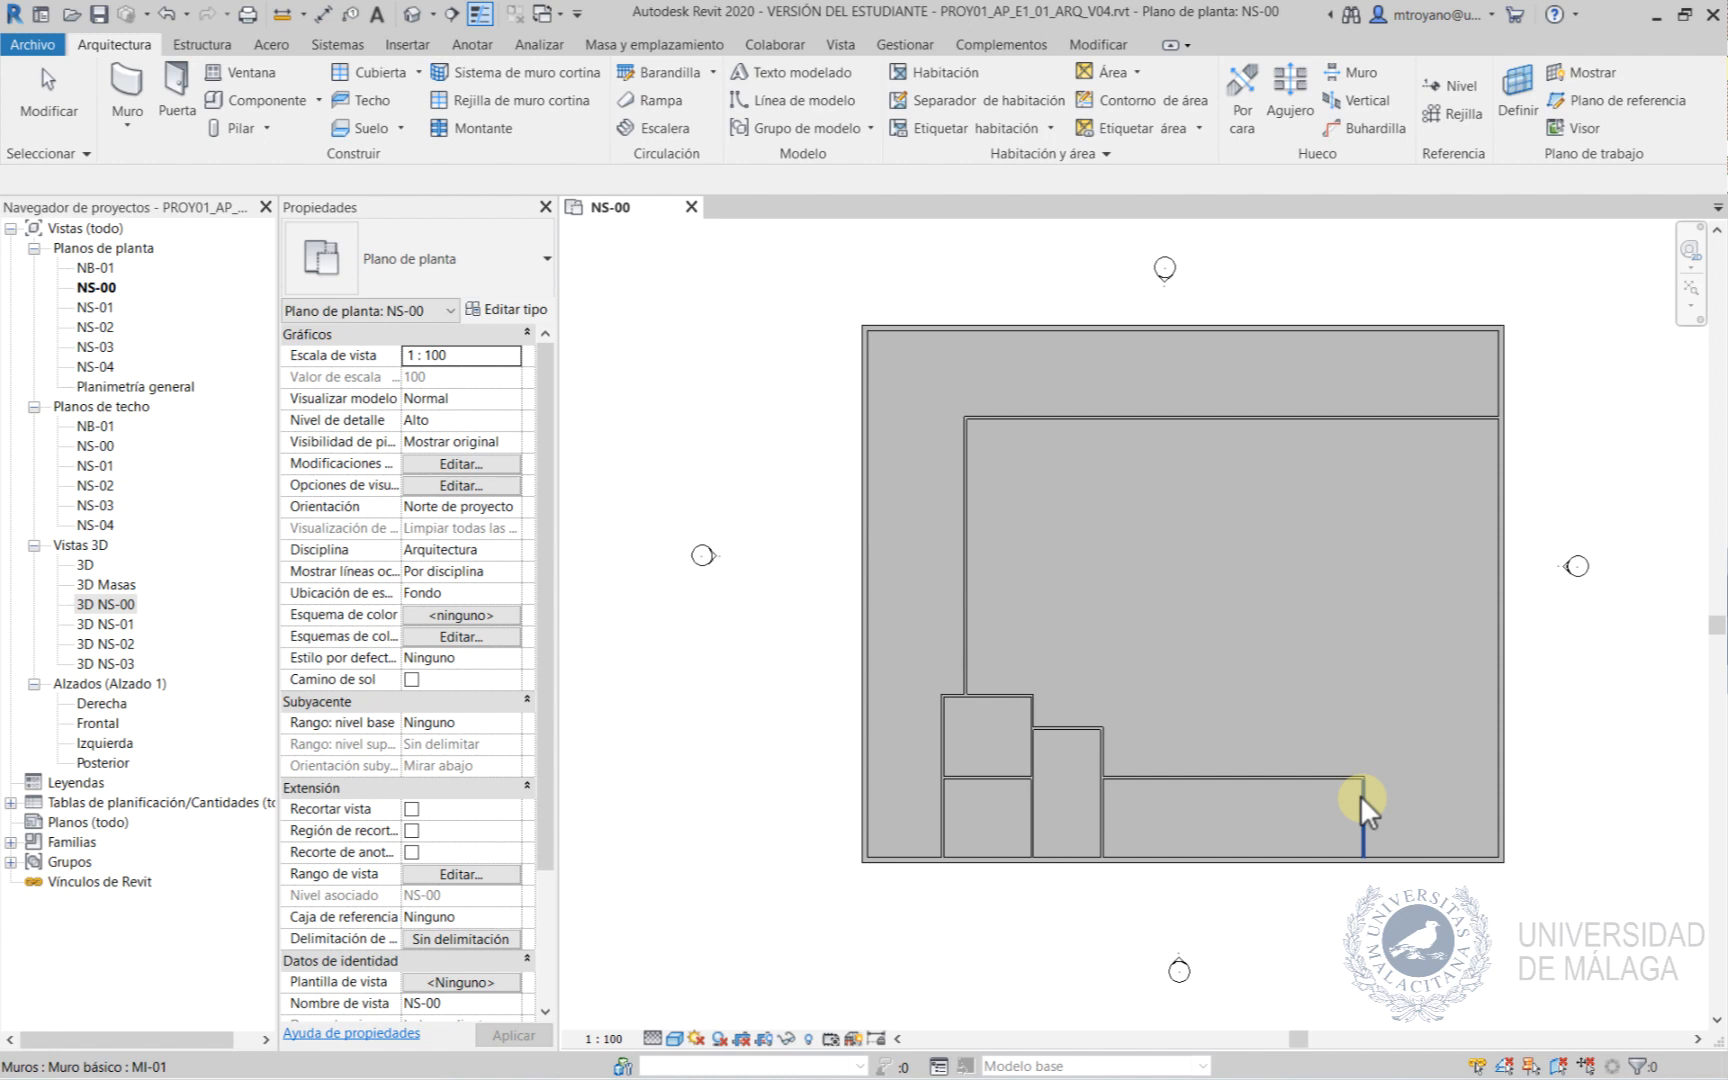
Extend the upper end of the short vertical wall near the lower right up to the upper horizontal interior wall.
click(1361, 800)
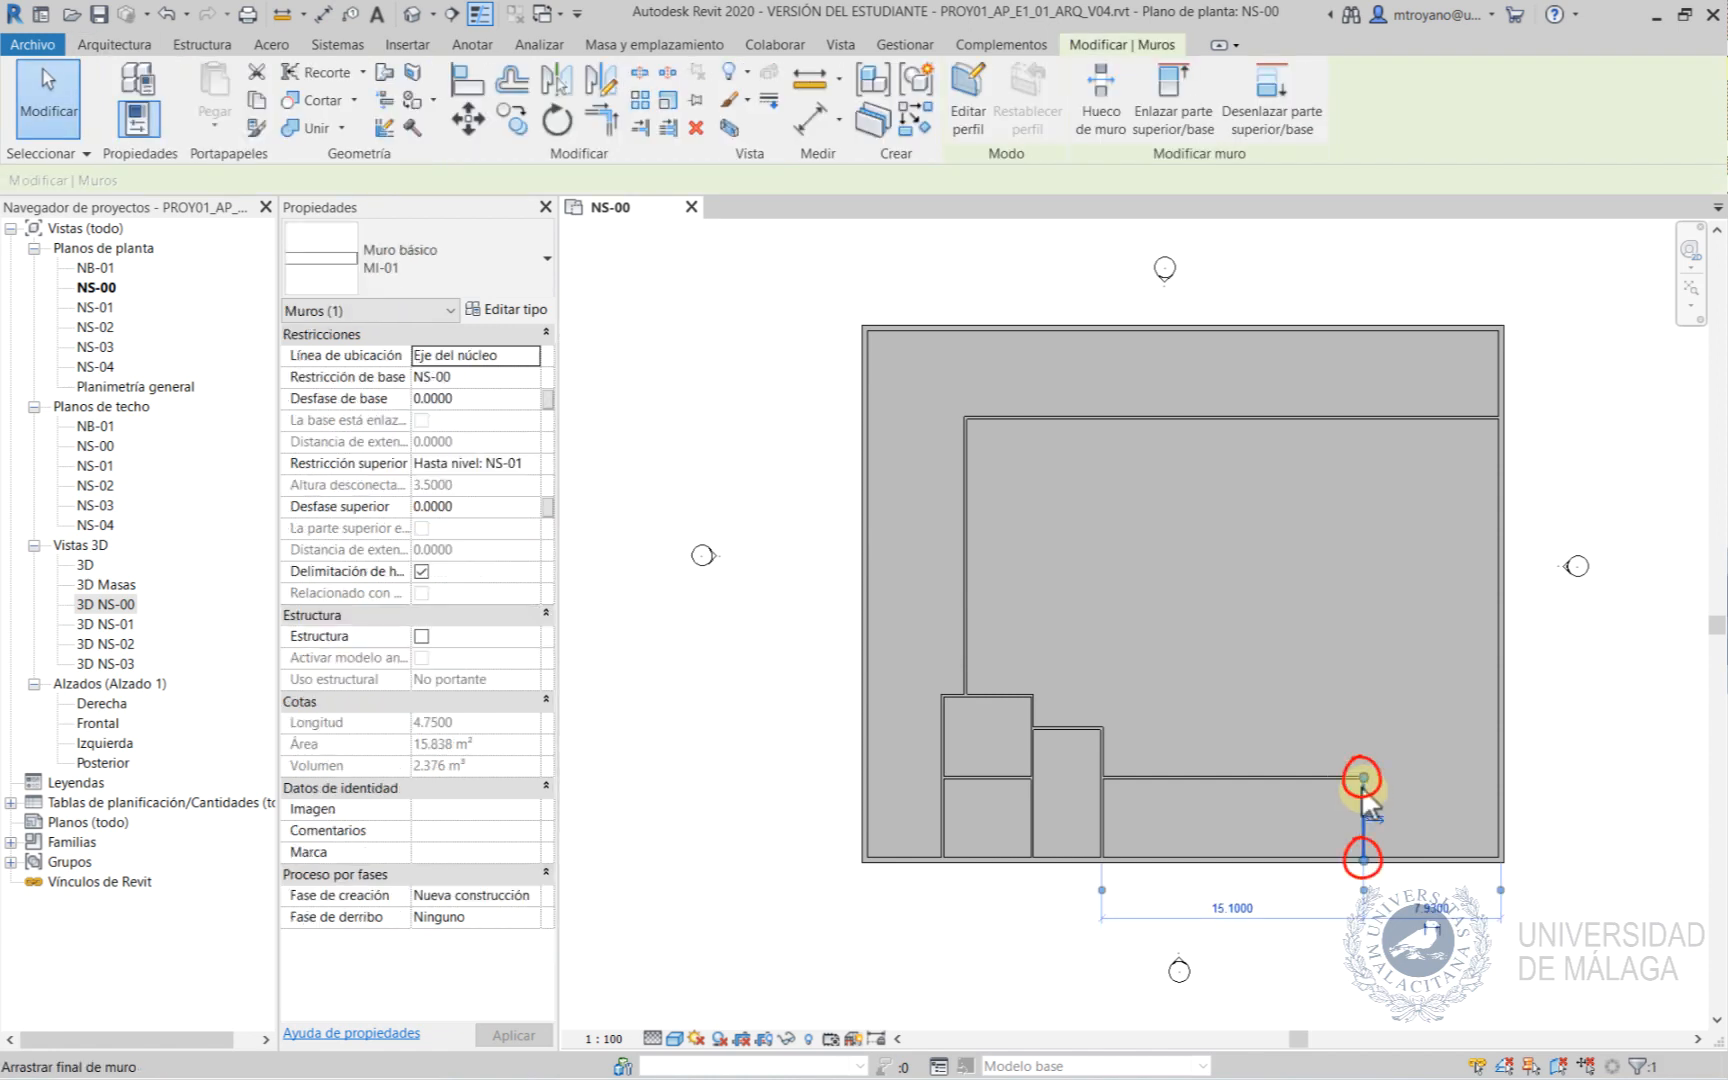
drag(1362, 779, 1324, 530)
drag(1352, 516, 1362, 418)
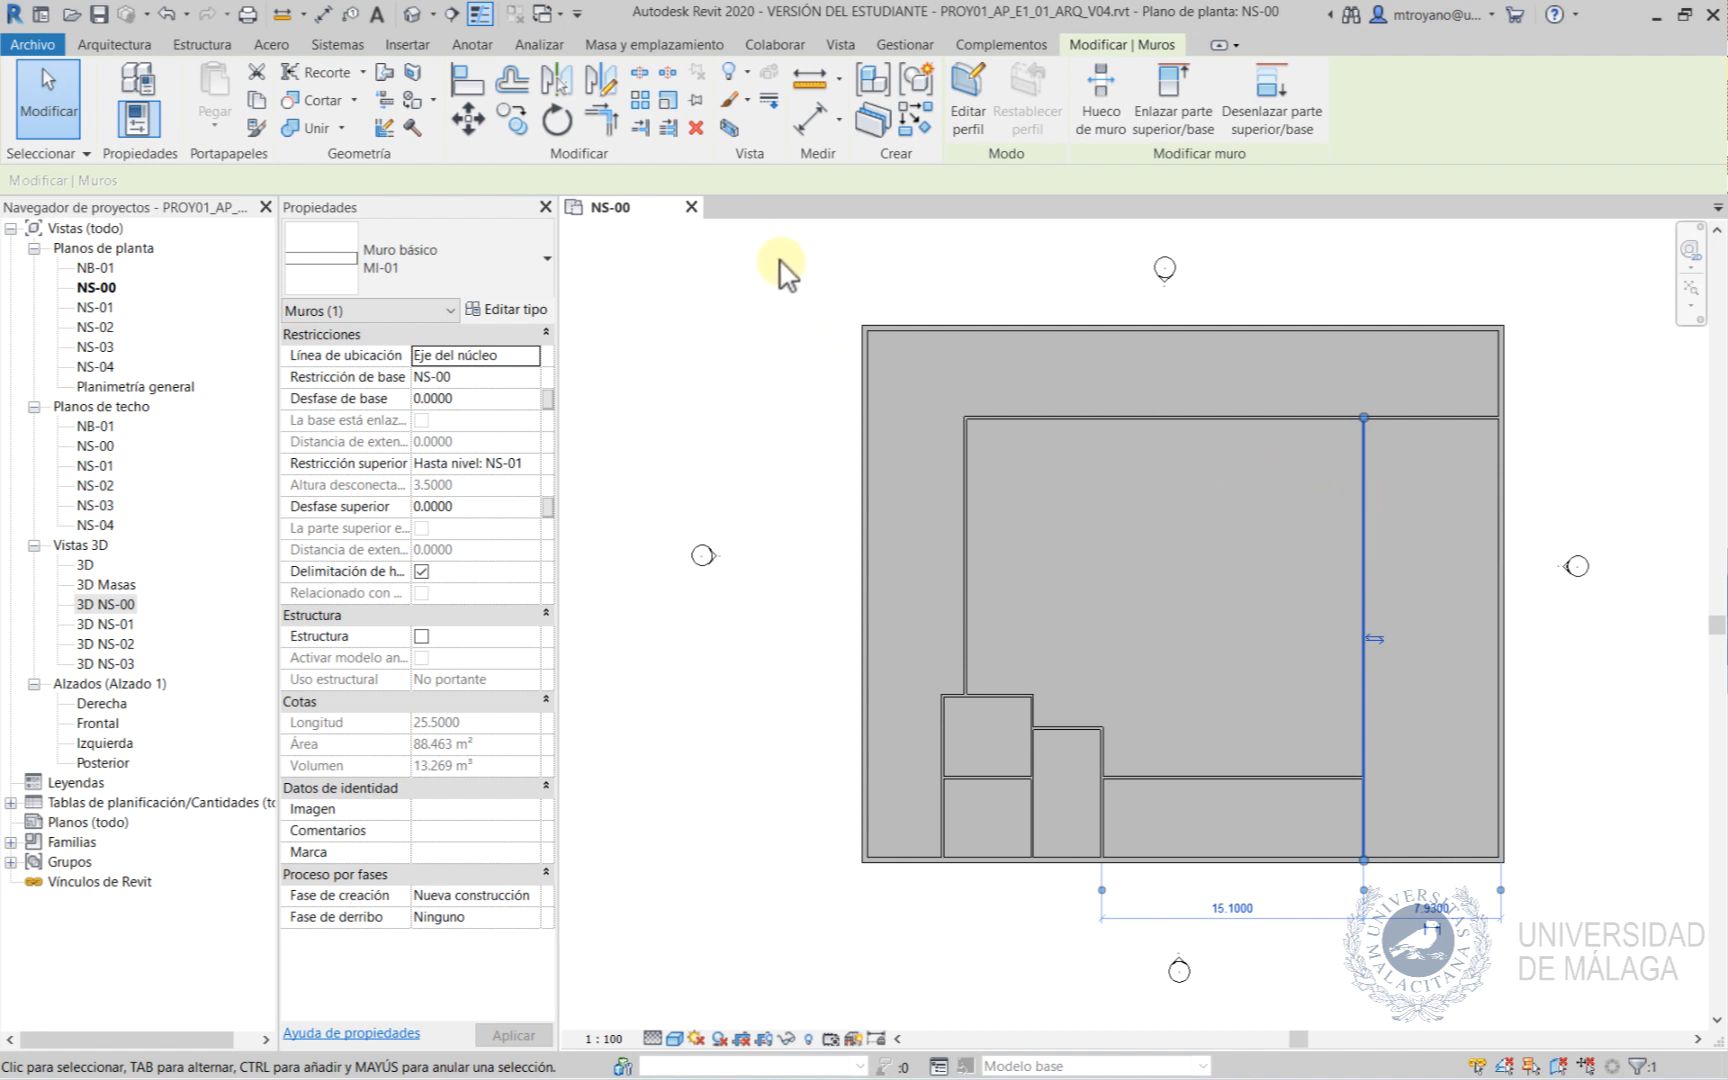
Create a similar horizontal wall about 5.2 m below the upper interior wall, from the left vertical interior wall to the right exterior wall.
click(905, 130)
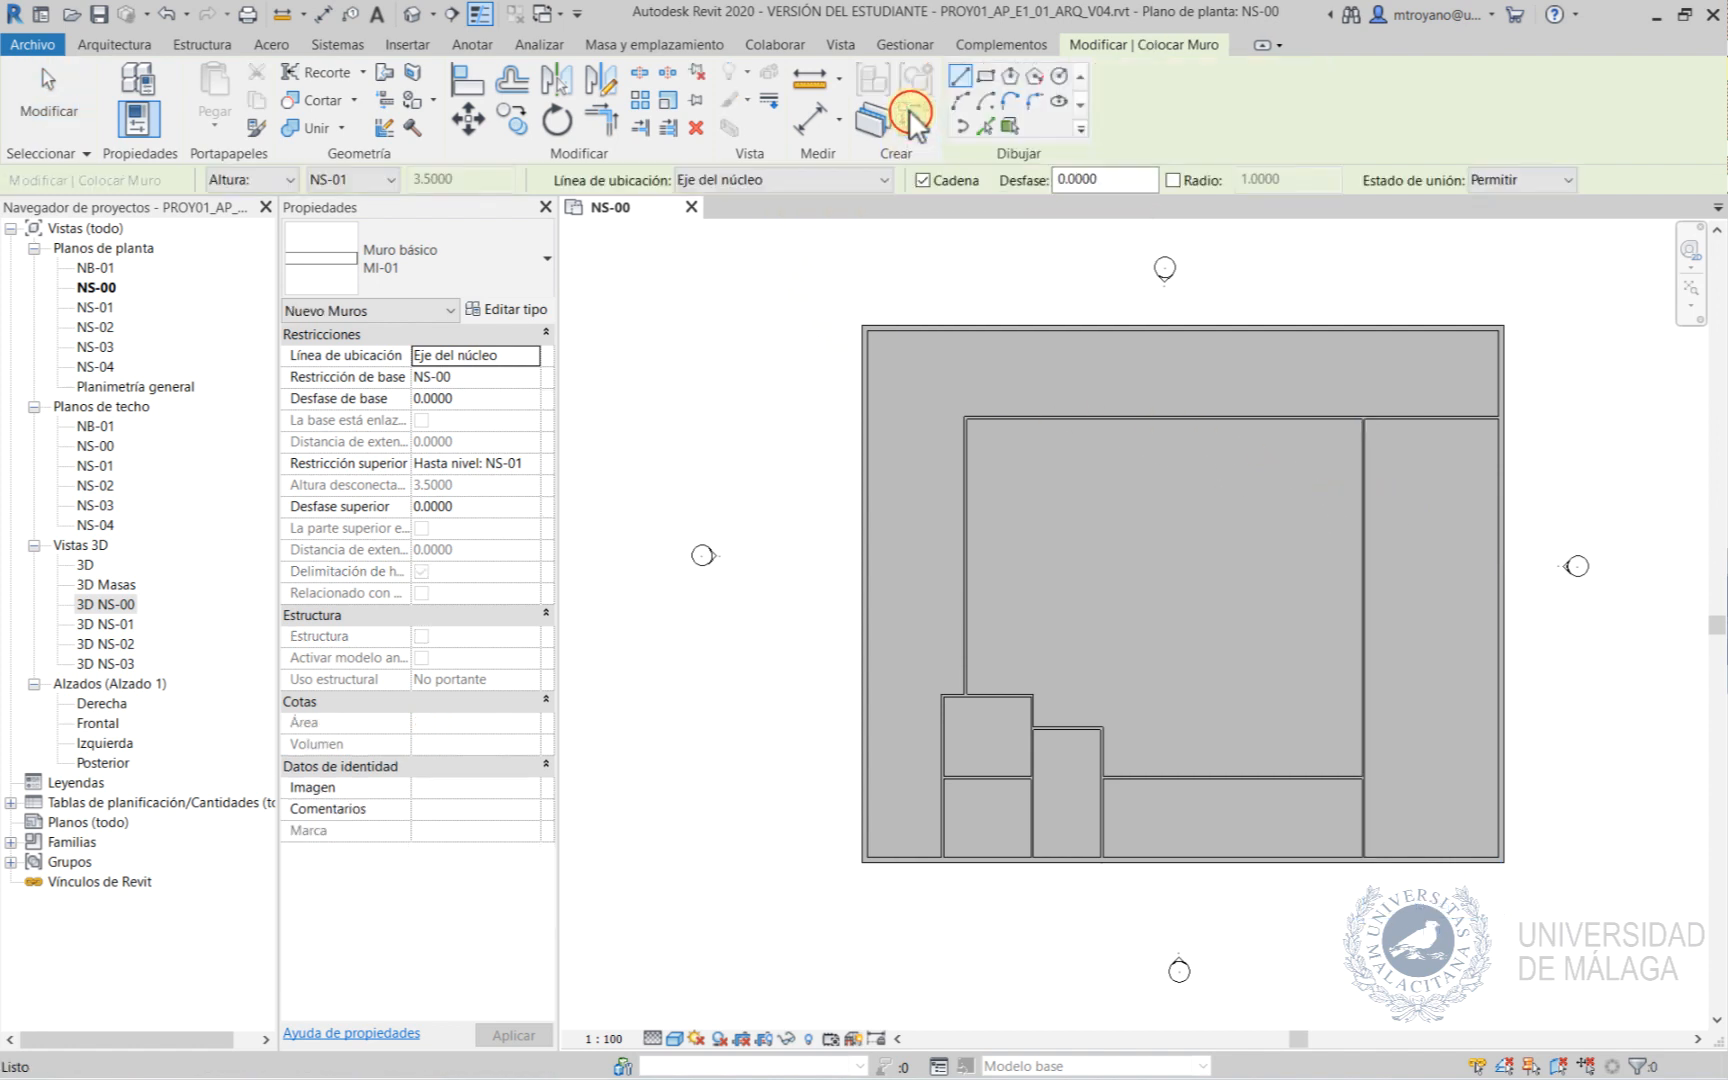
click(950, 500)
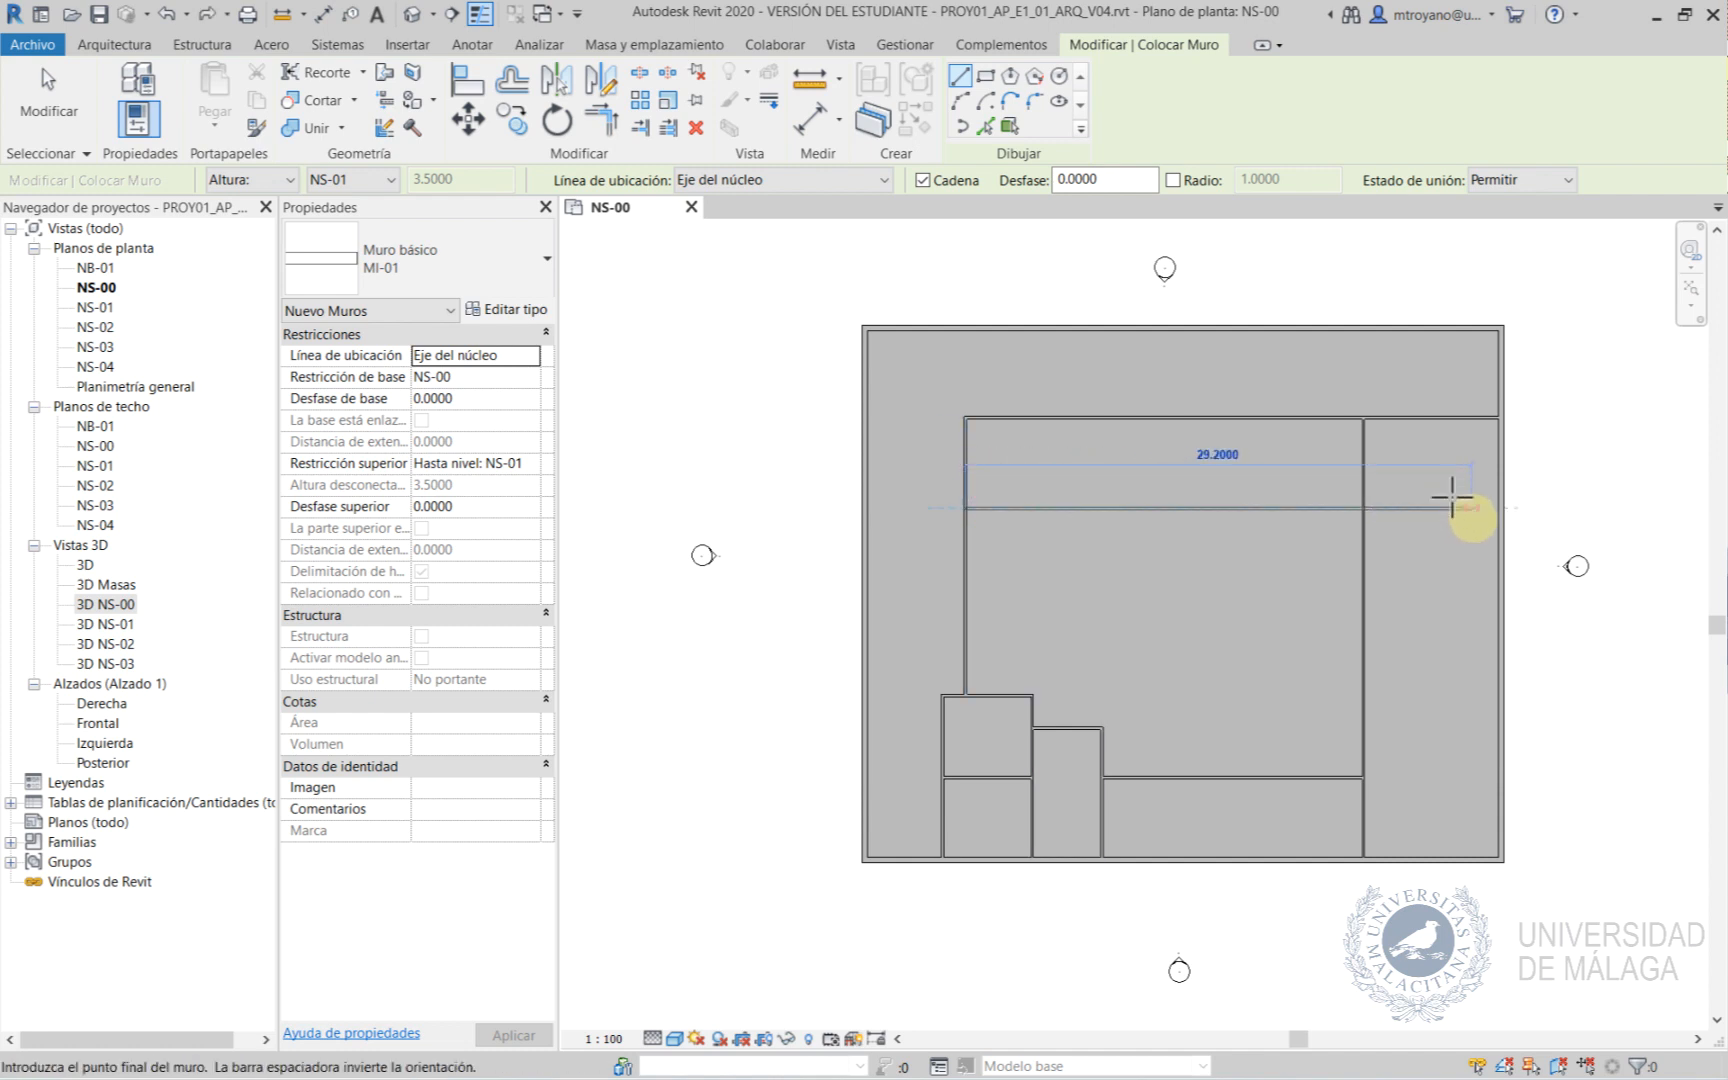
click(1497, 508)
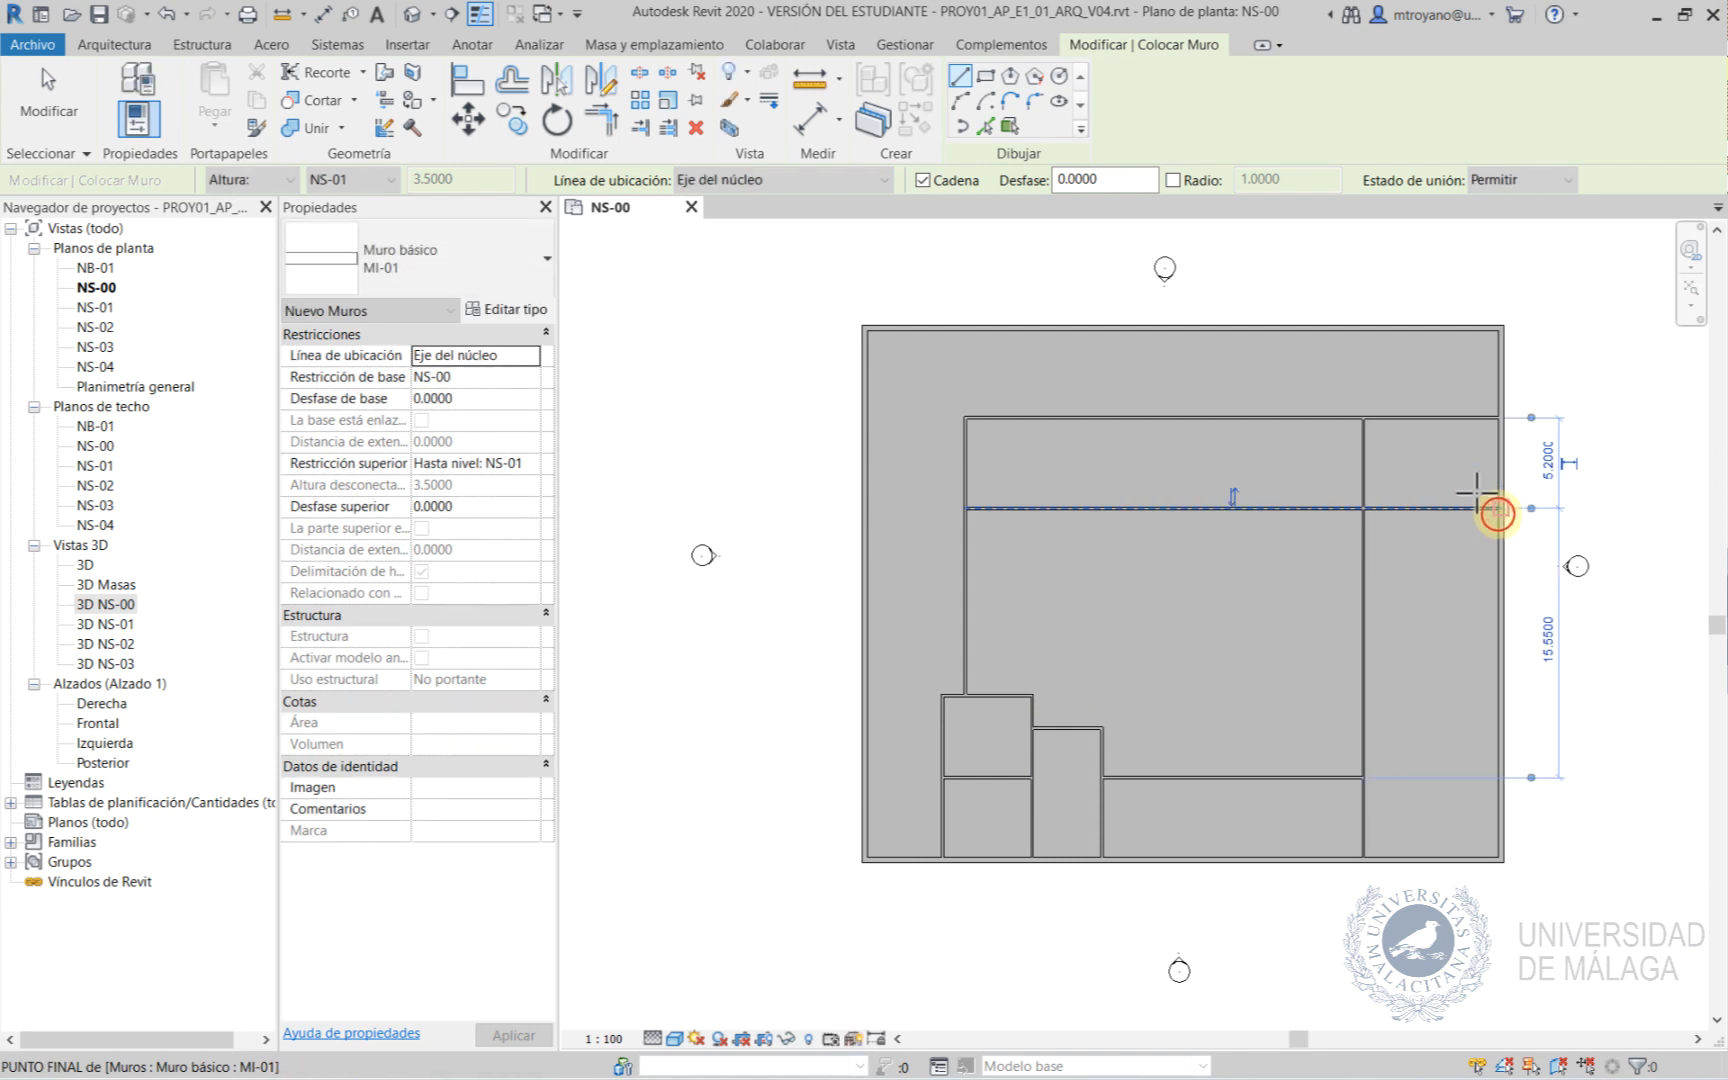
key(Escape)
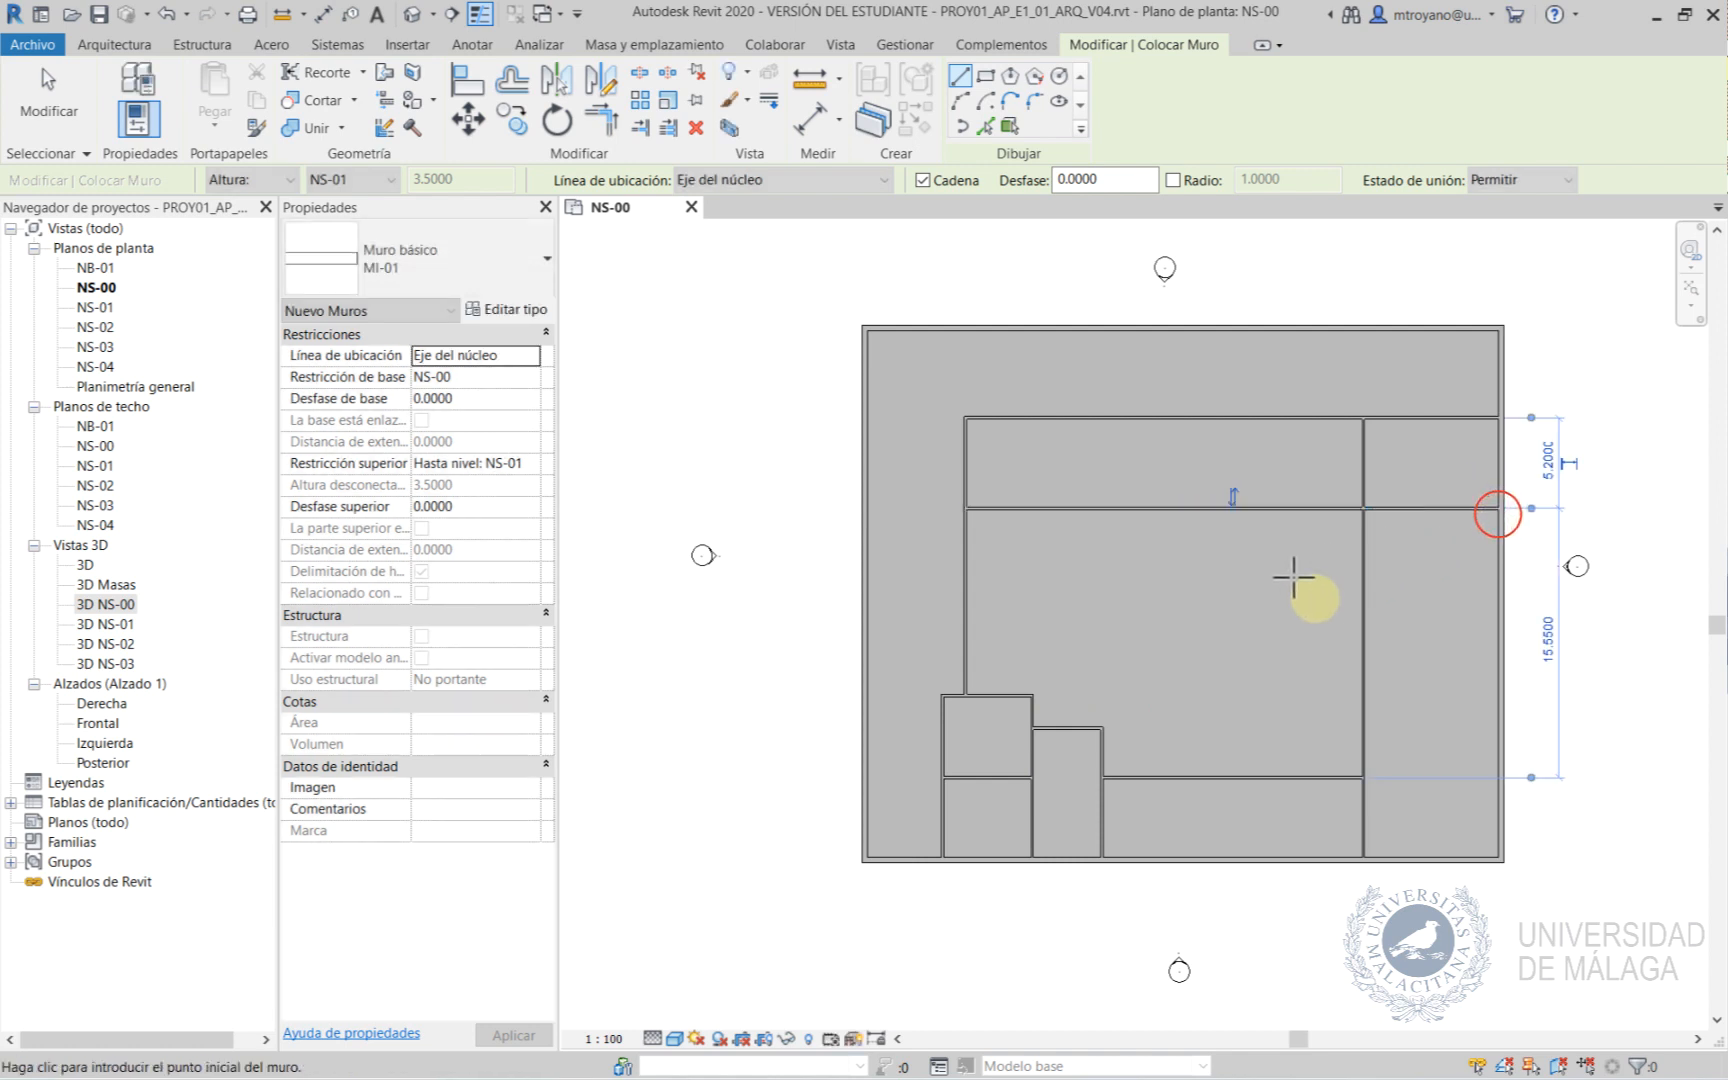
Draw an L-shaped wall about 16.4 m right from the left vertical interior wall and up to the new horizontal wall.
click(938, 544)
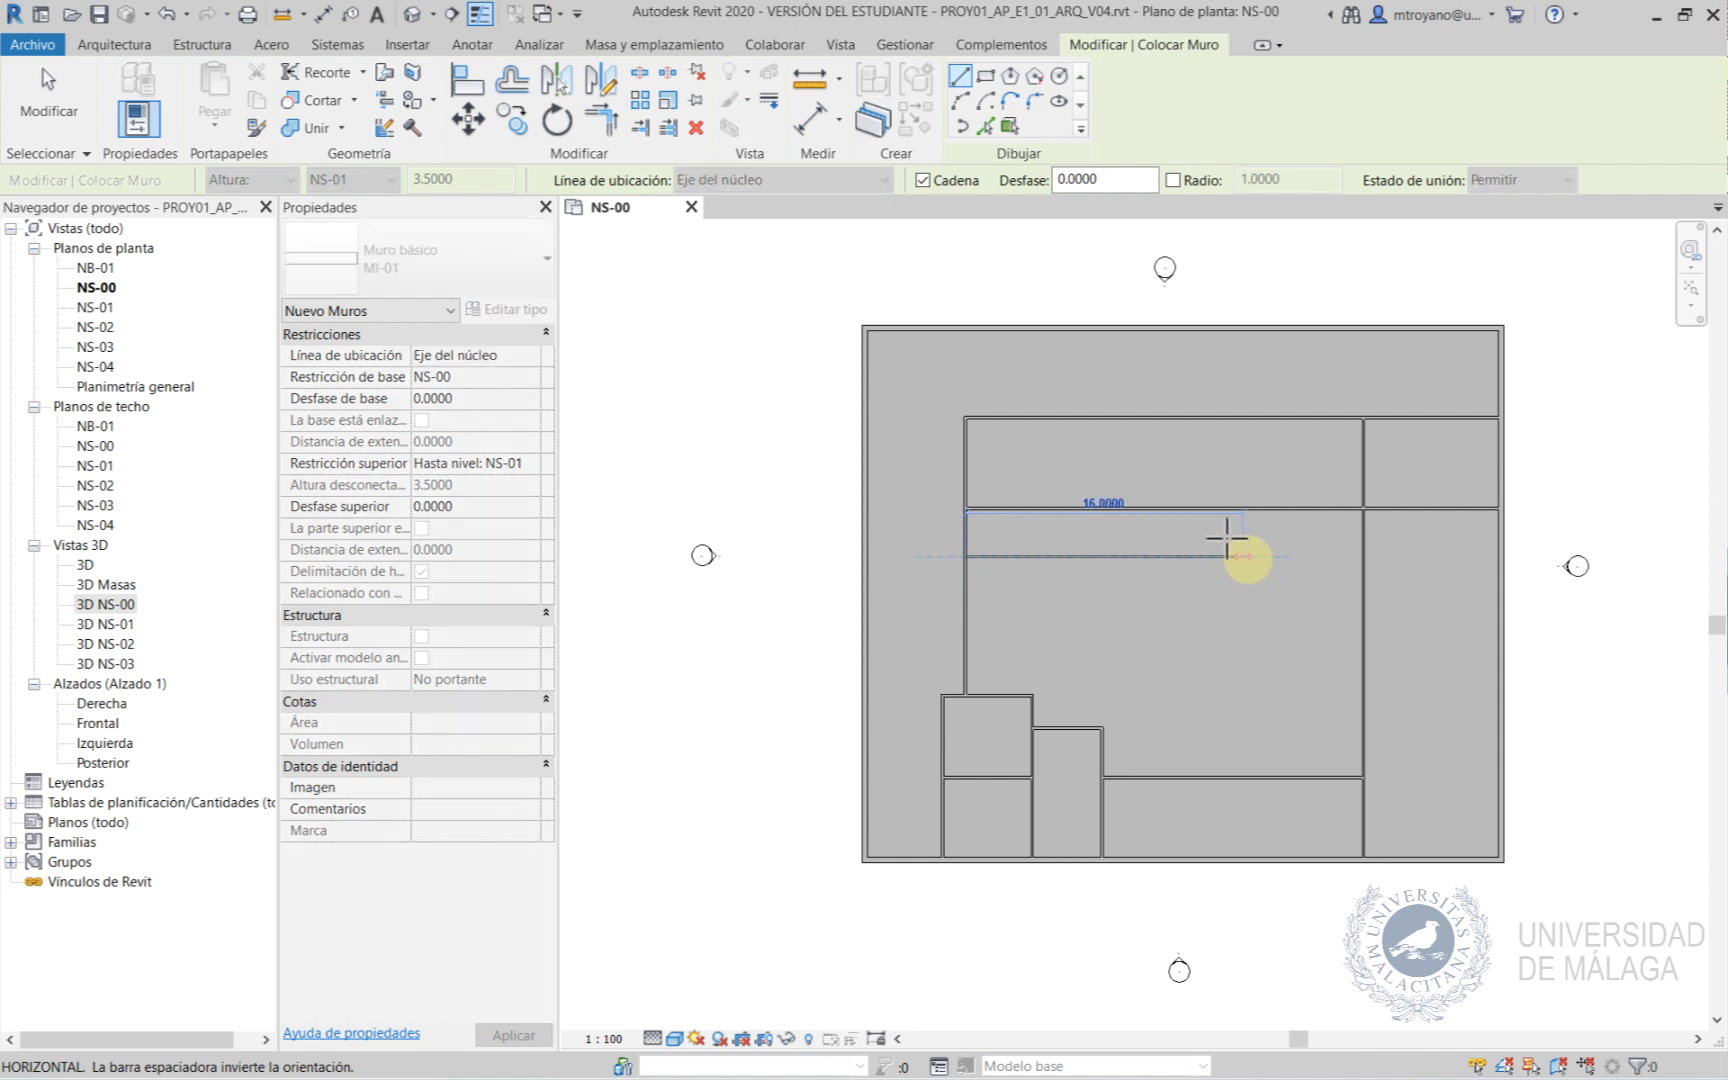
click(1250, 557)
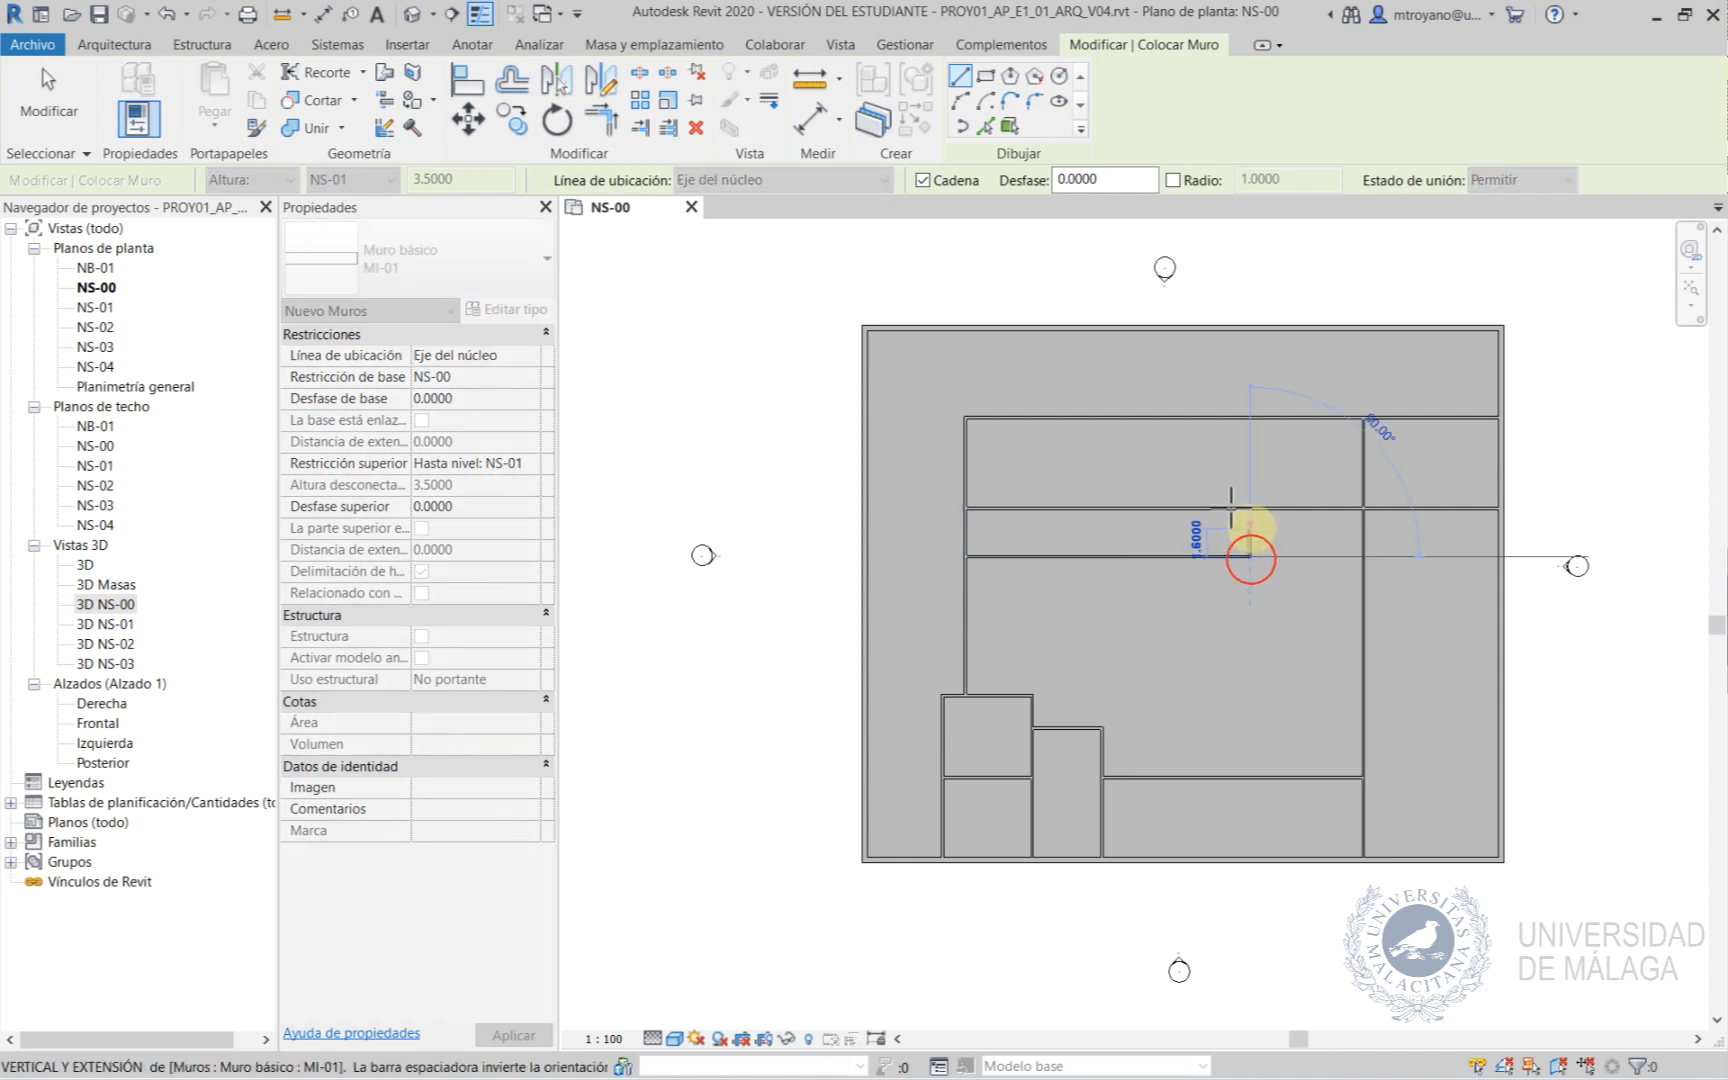
key(Escape)
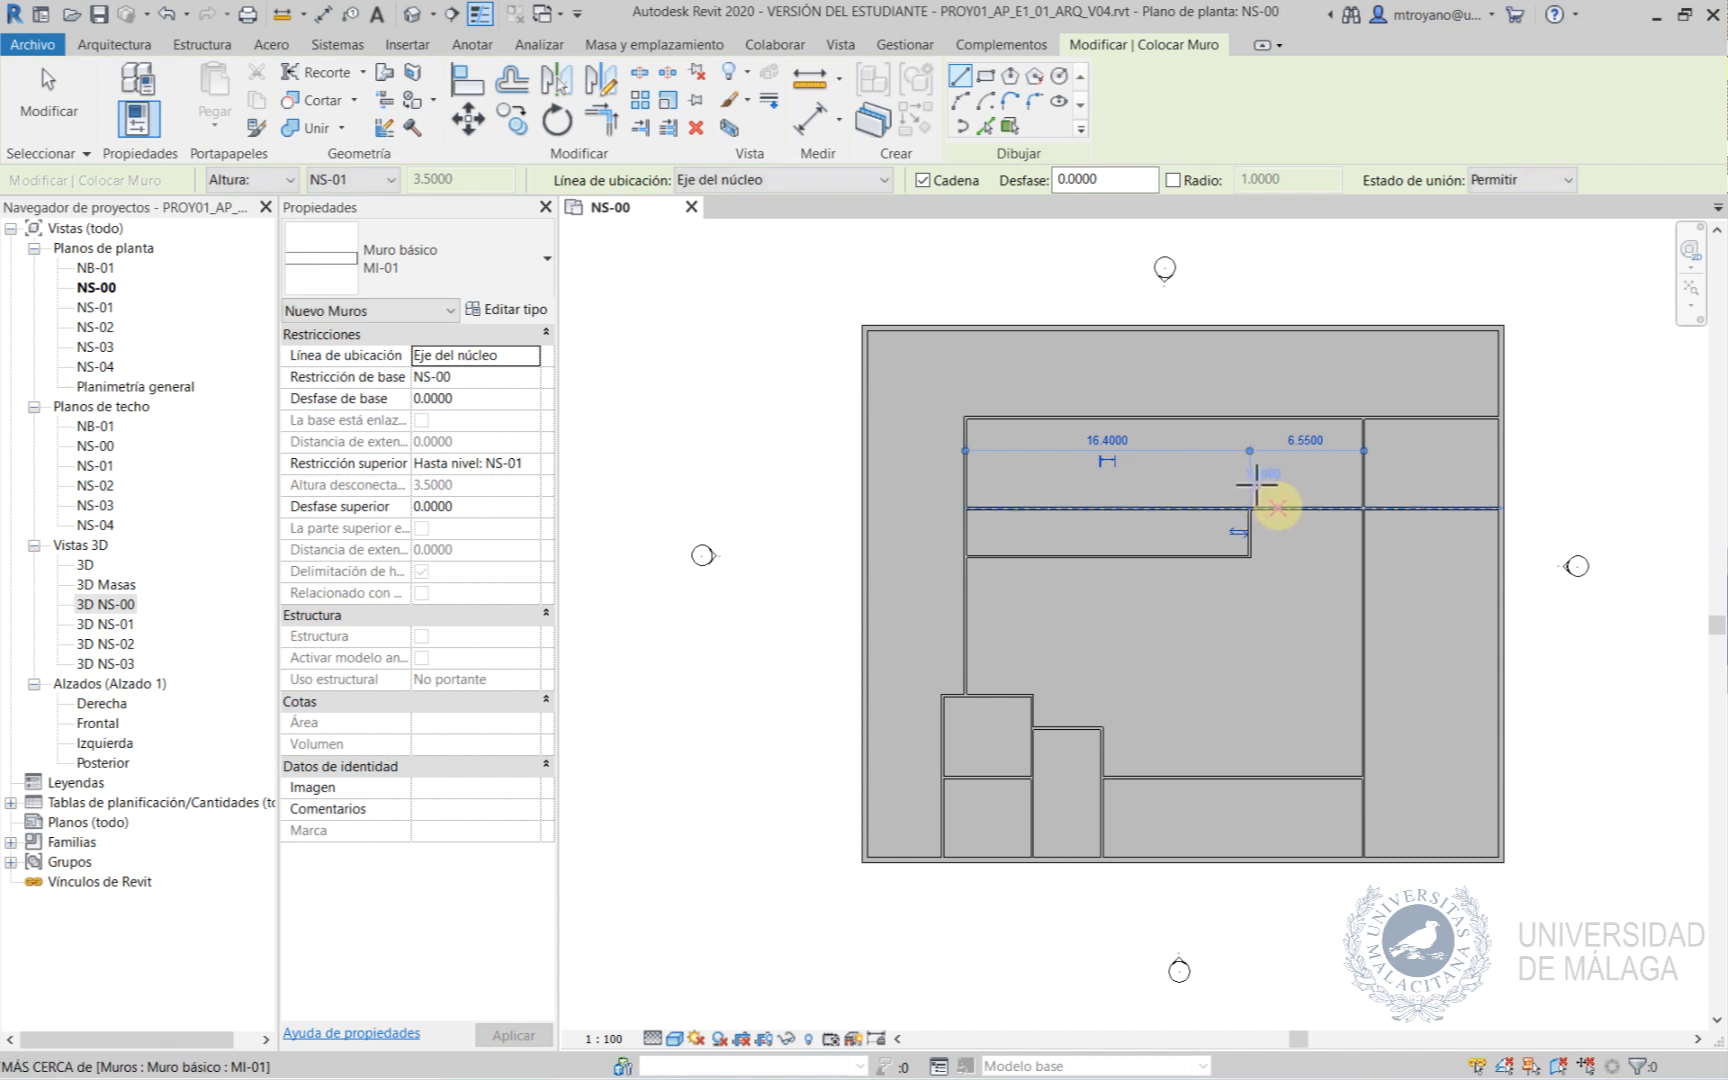
Draw two vertical partitions up to the upper horizontal interior wall, about 4.95 m from the right vertical interior wall and 5.75 m from the left one.
click(1278, 508)
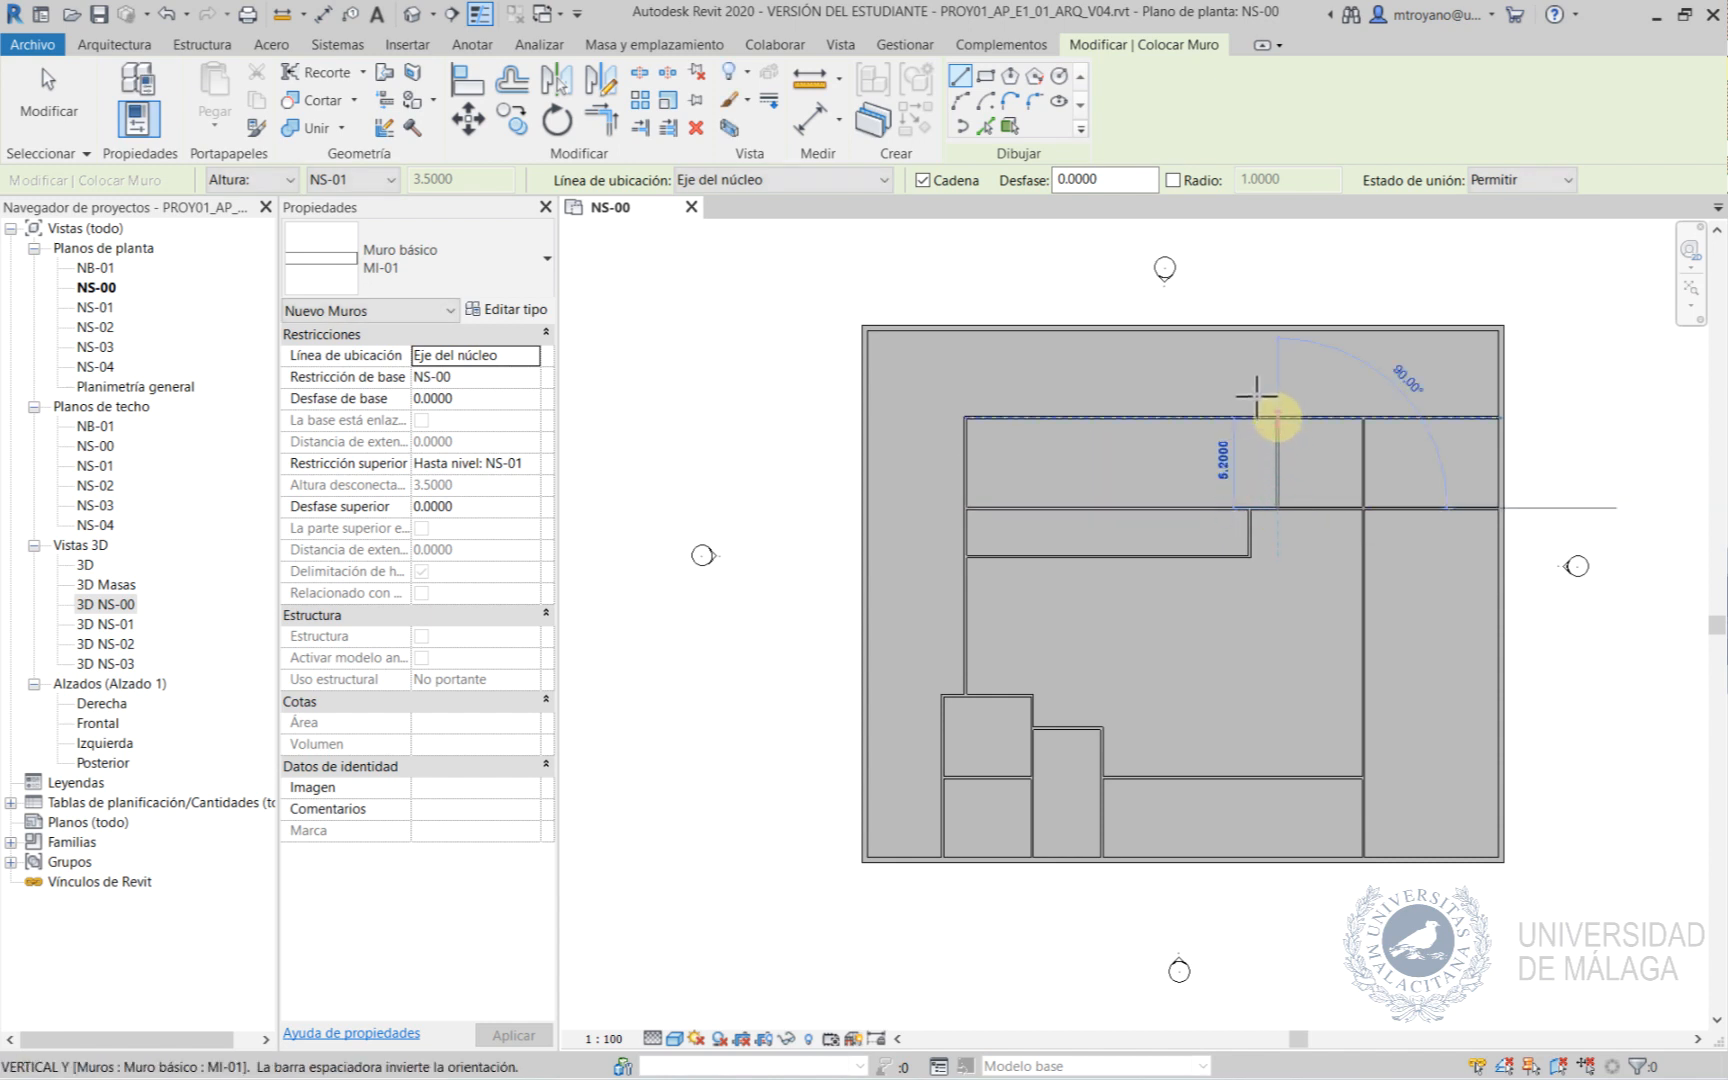
click(1278, 417)
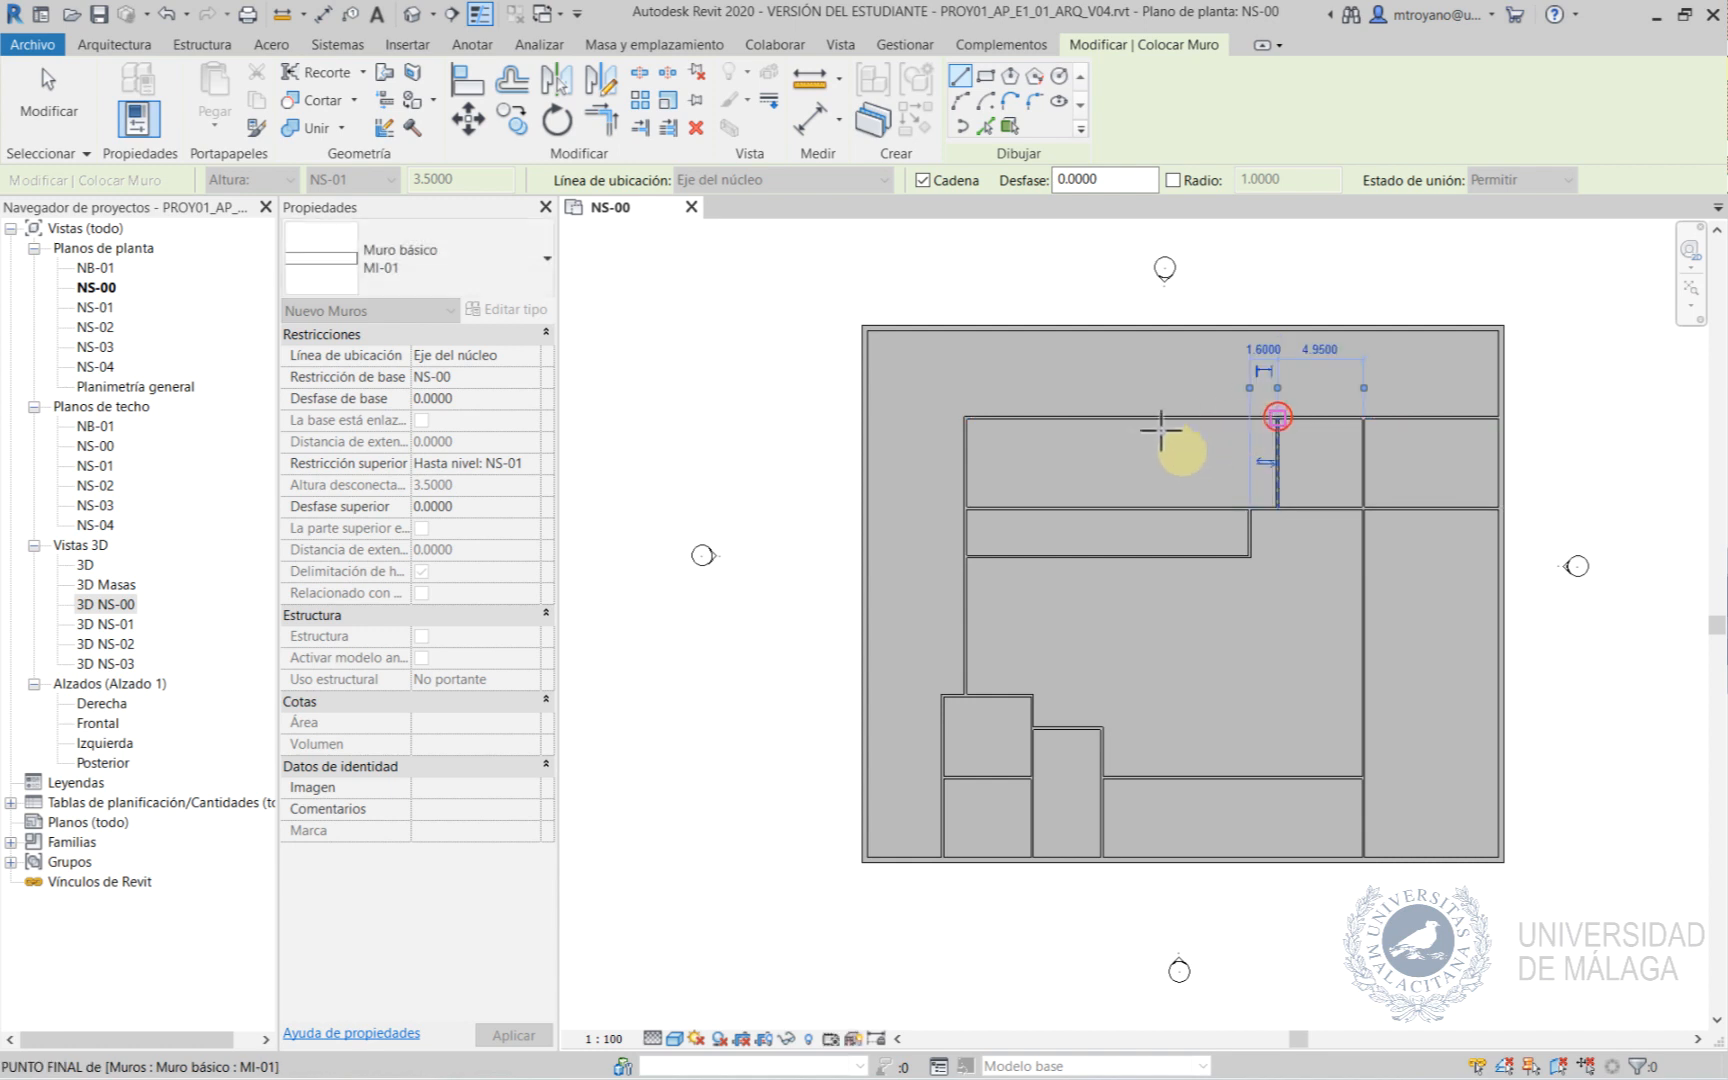
key(Escape)
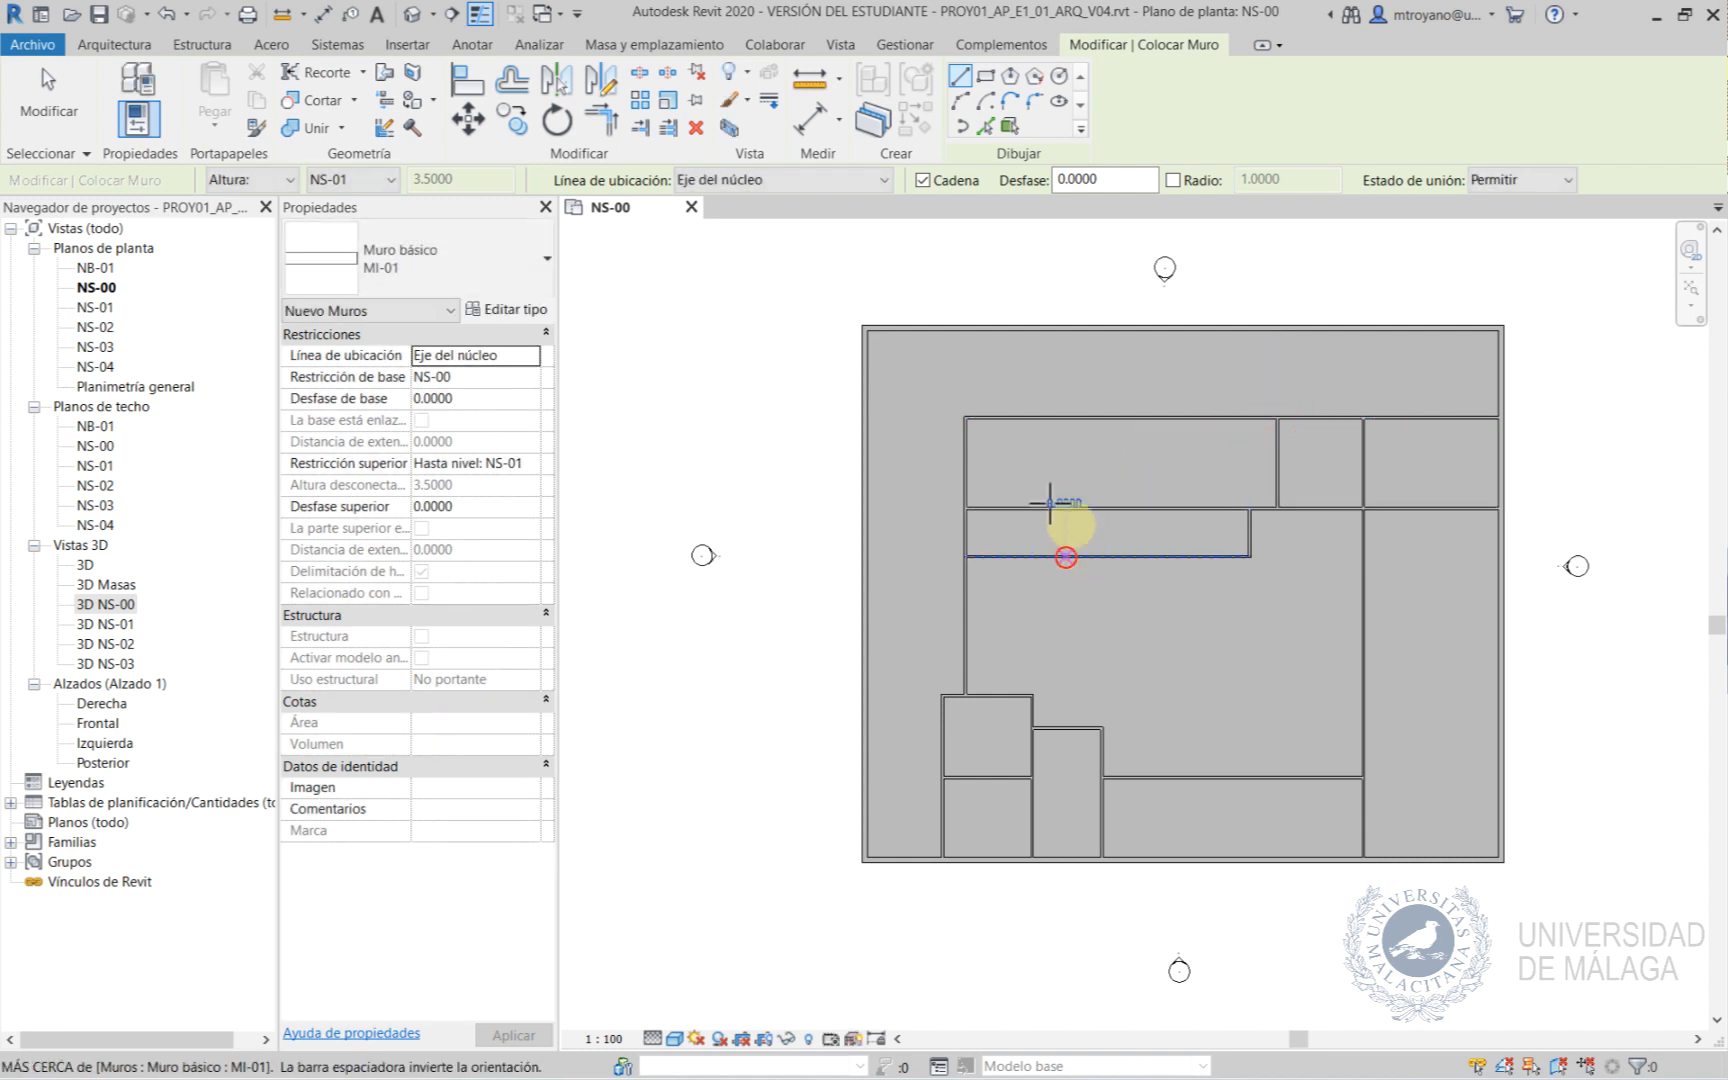
click(1065, 556)
click(1064, 418)
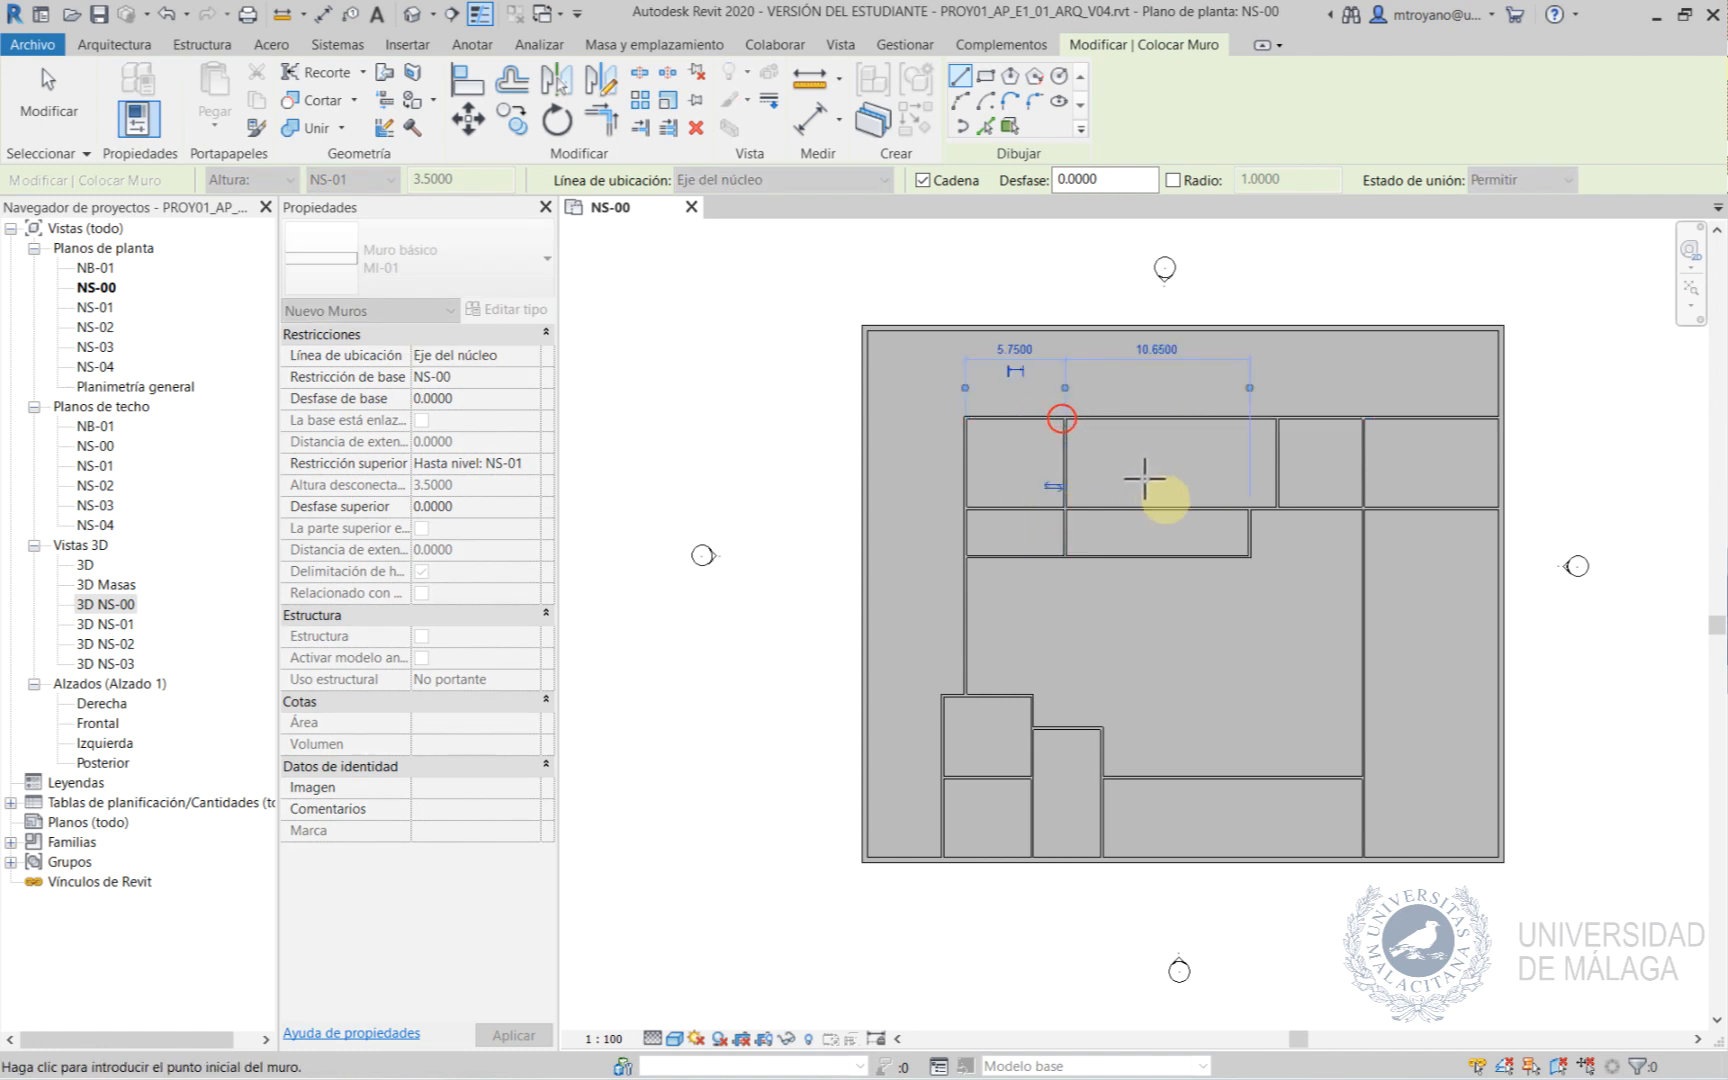
Draw a horizontal wall across the lower-right area, level with the lower-left room's top, and an L-shaped wall enclosing a 3.3 m deep corner beneath it.
key(Escape)
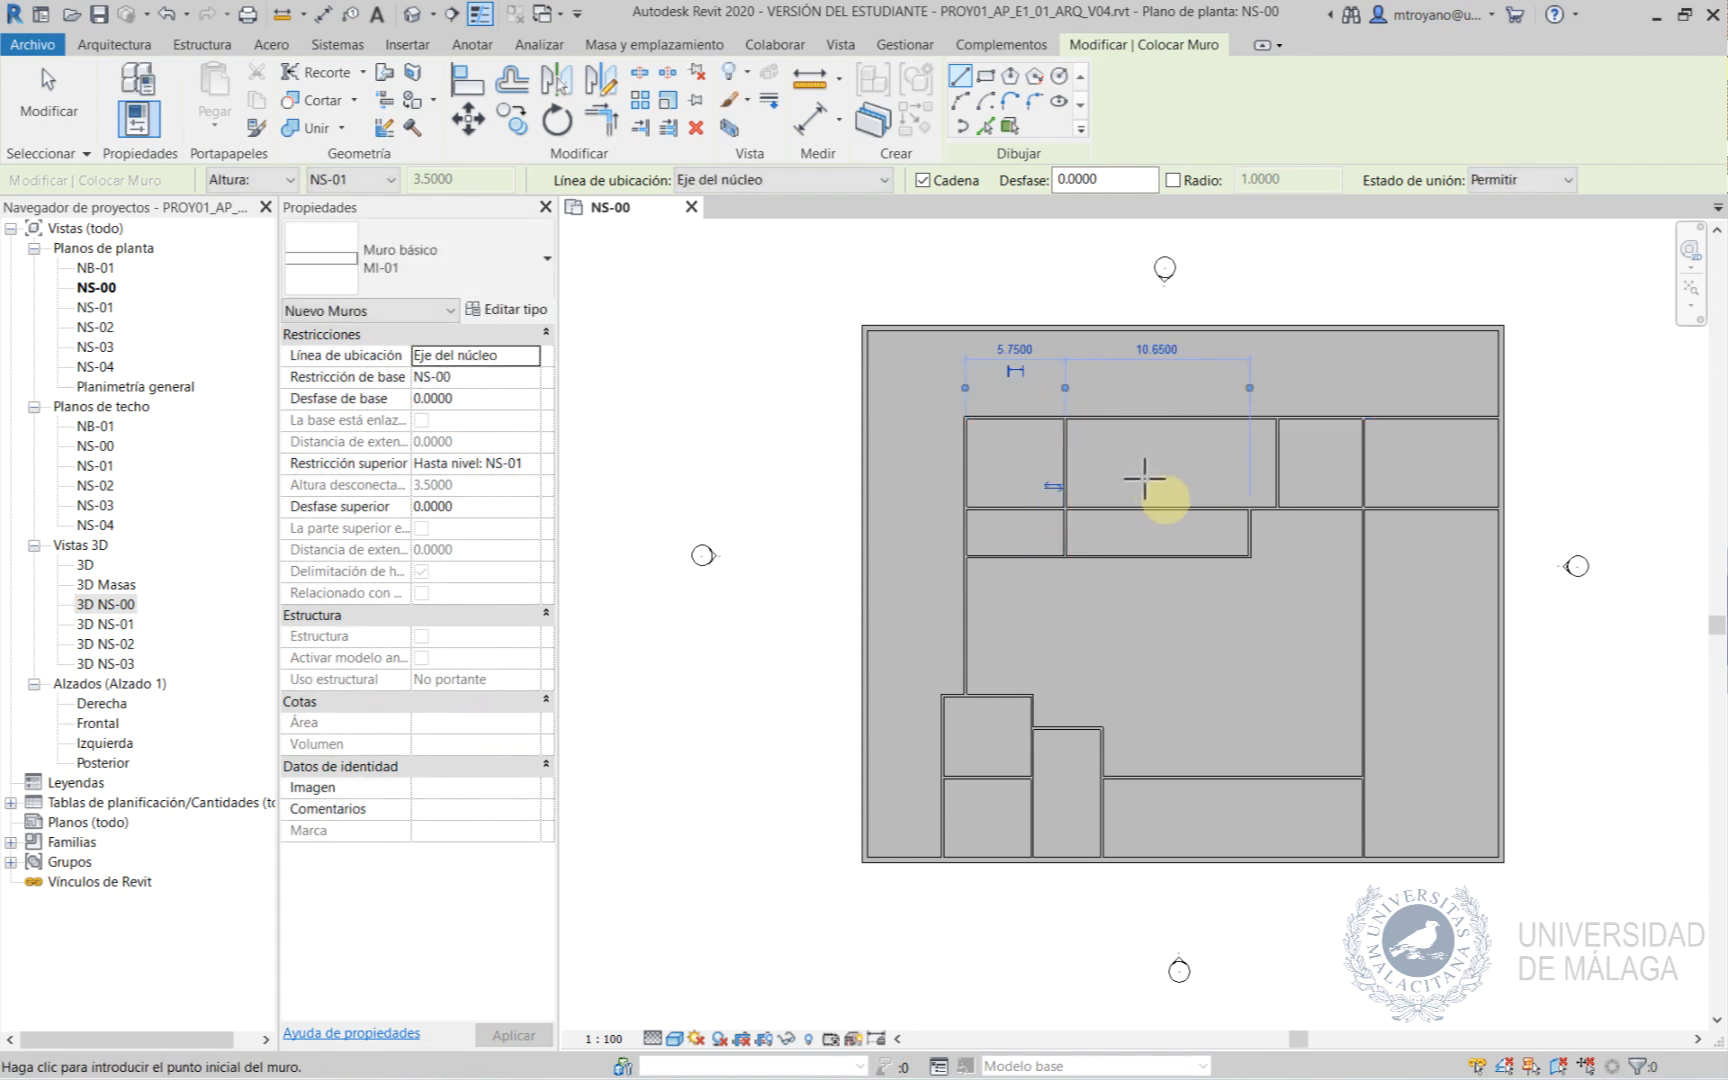
click(1354, 696)
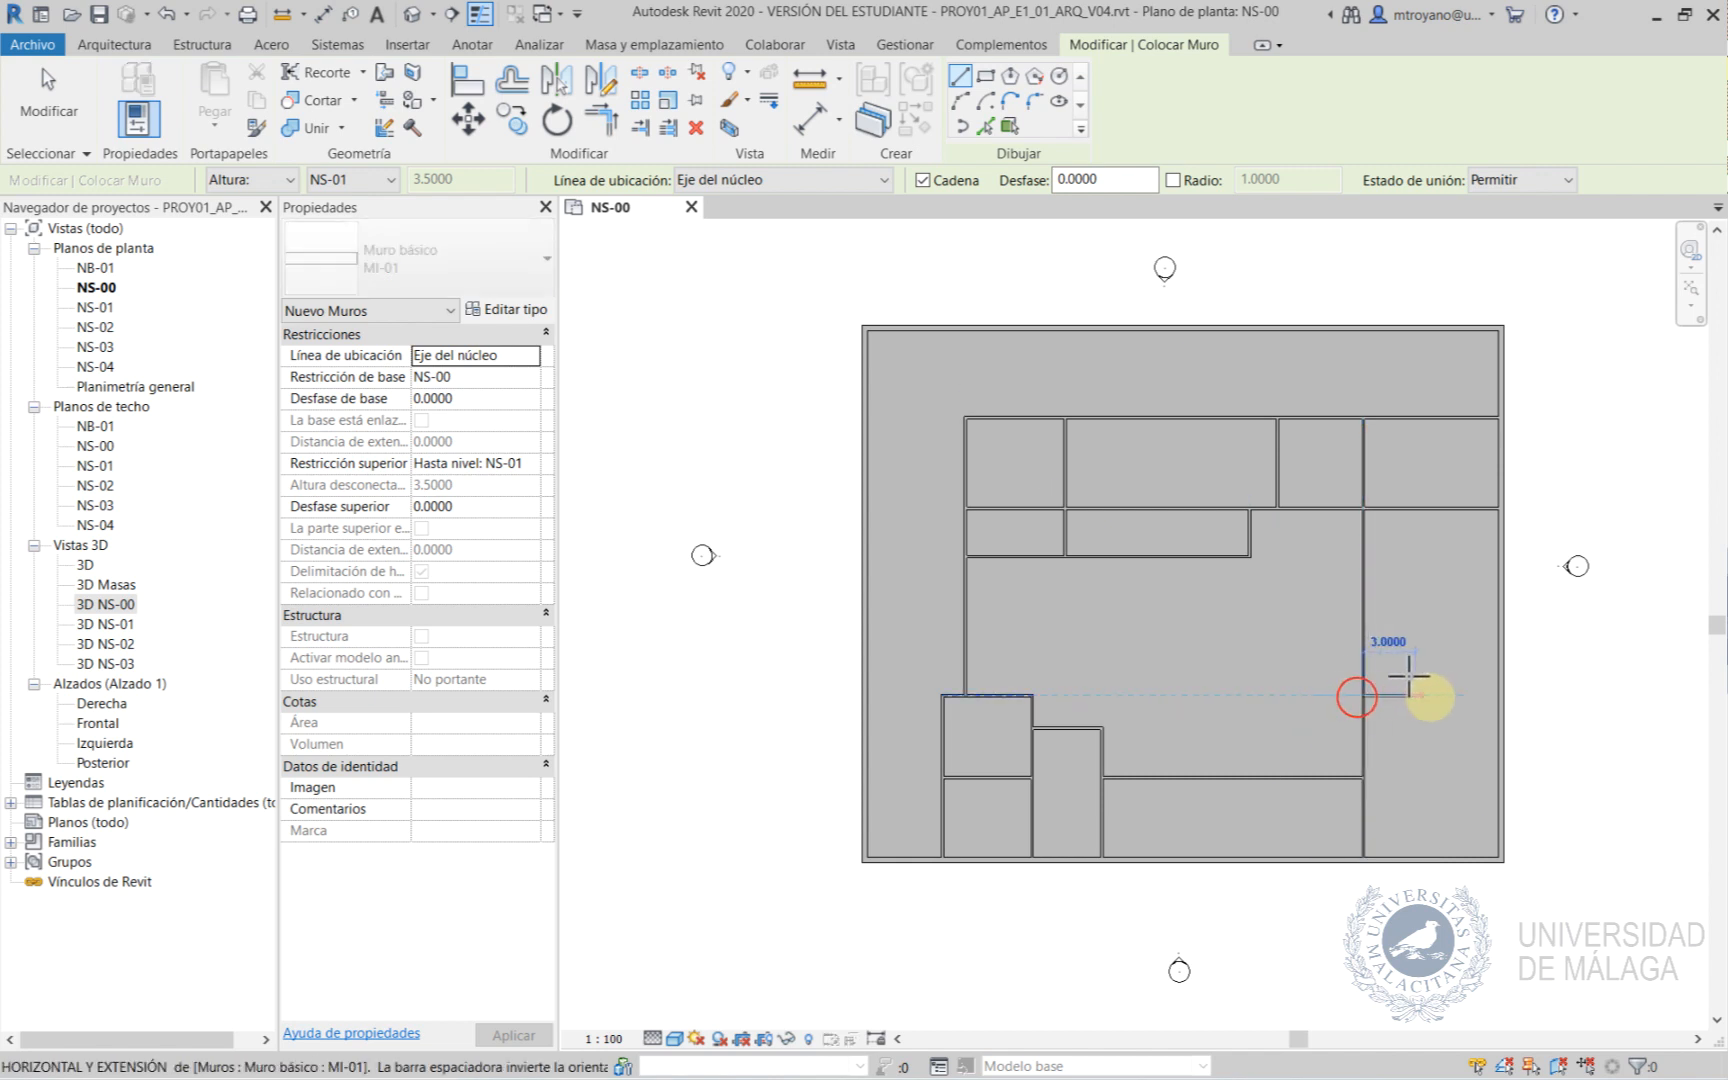
click(1499, 694)
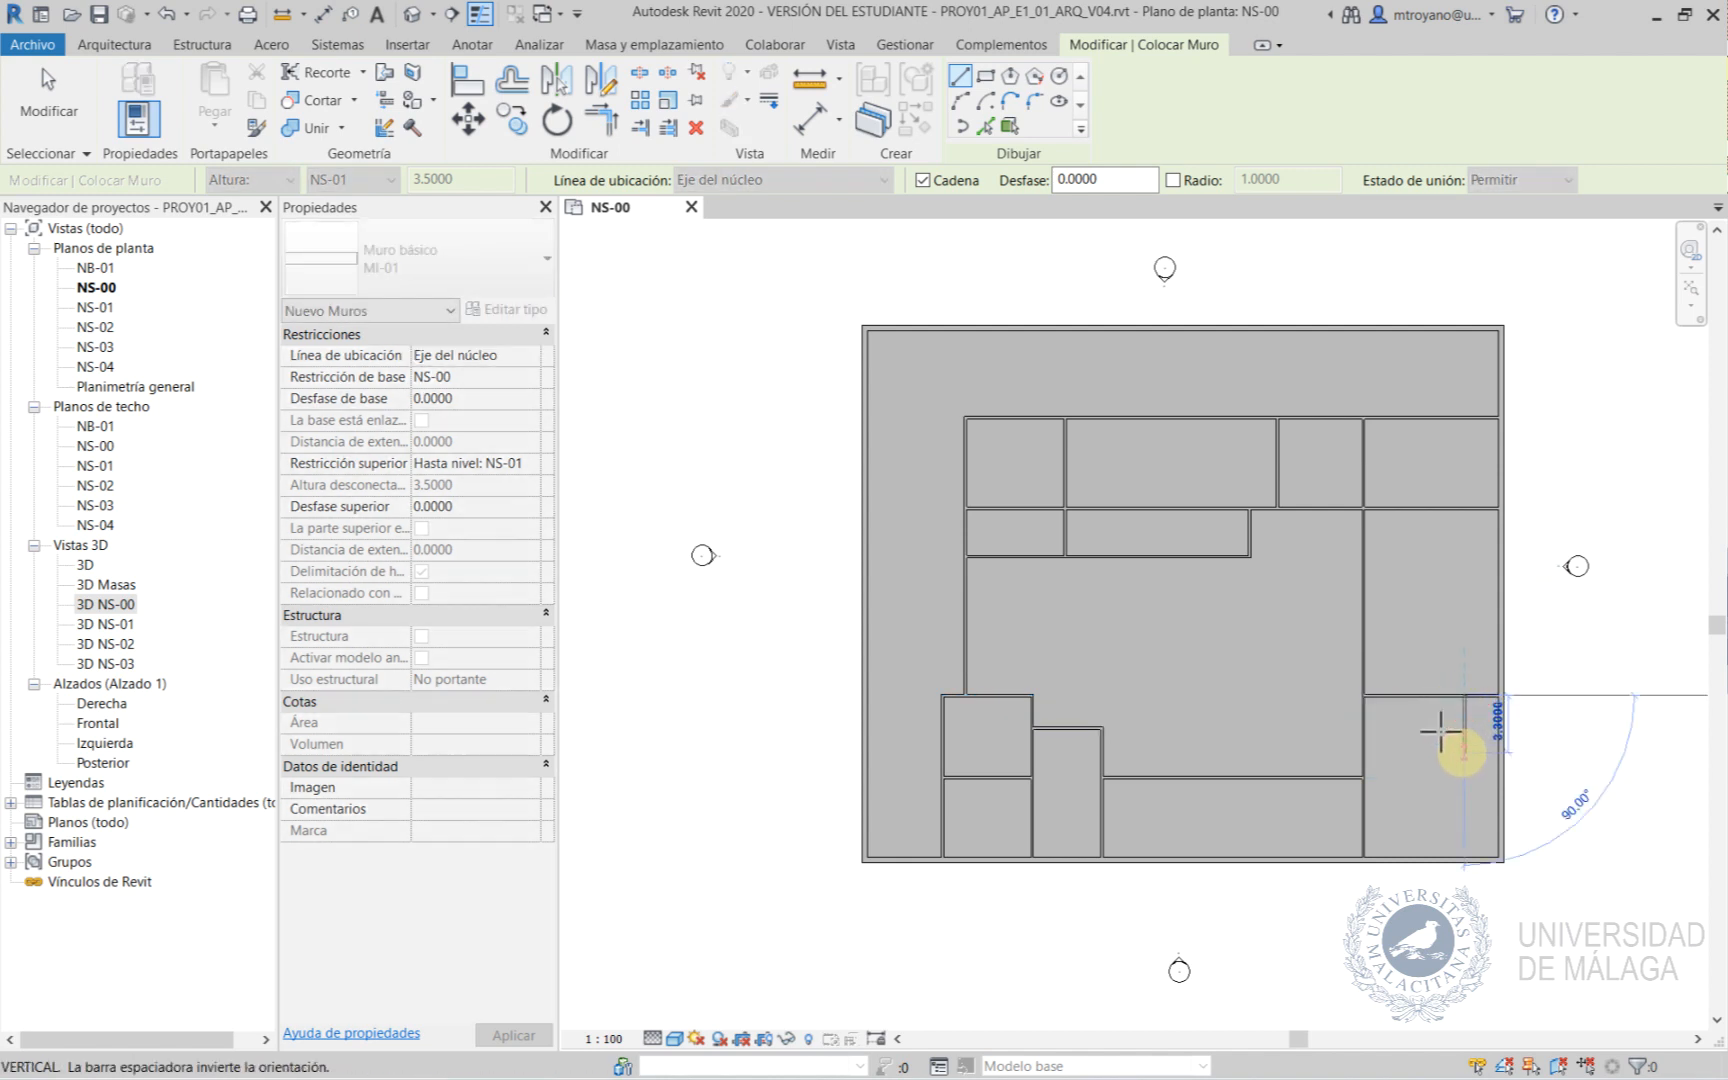
click(1462, 752)
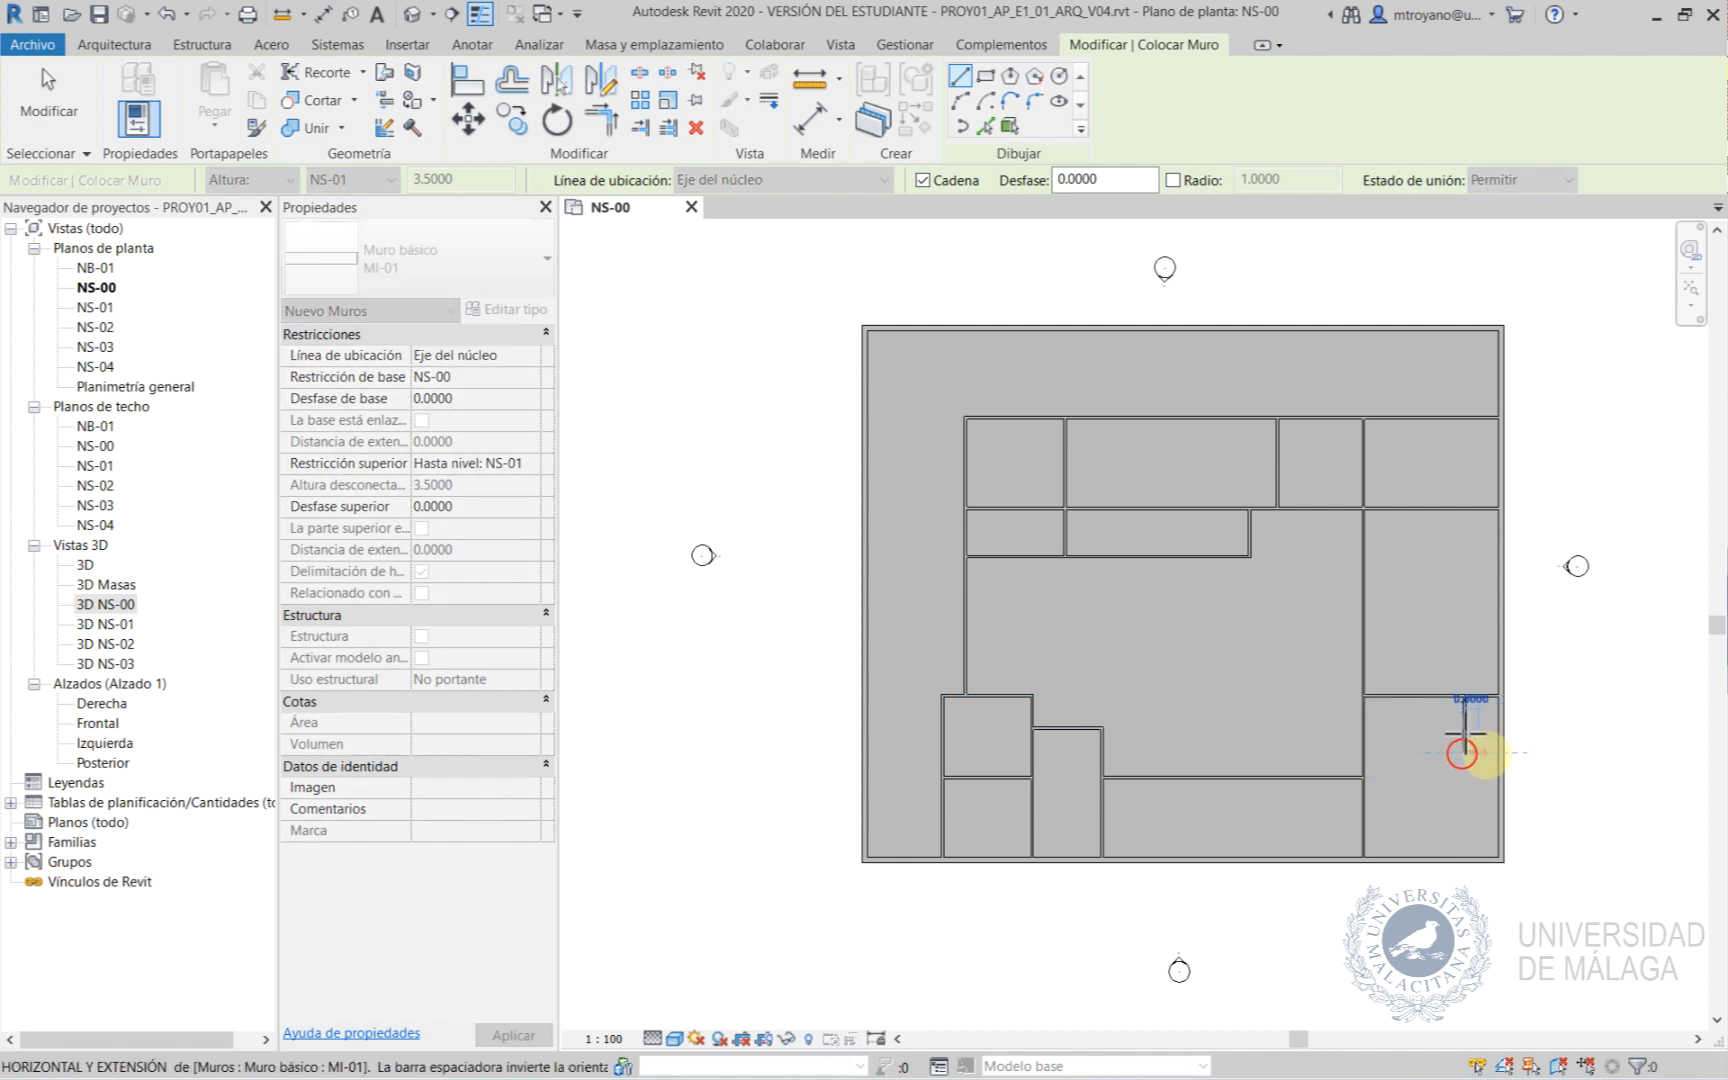
click(1499, 752)
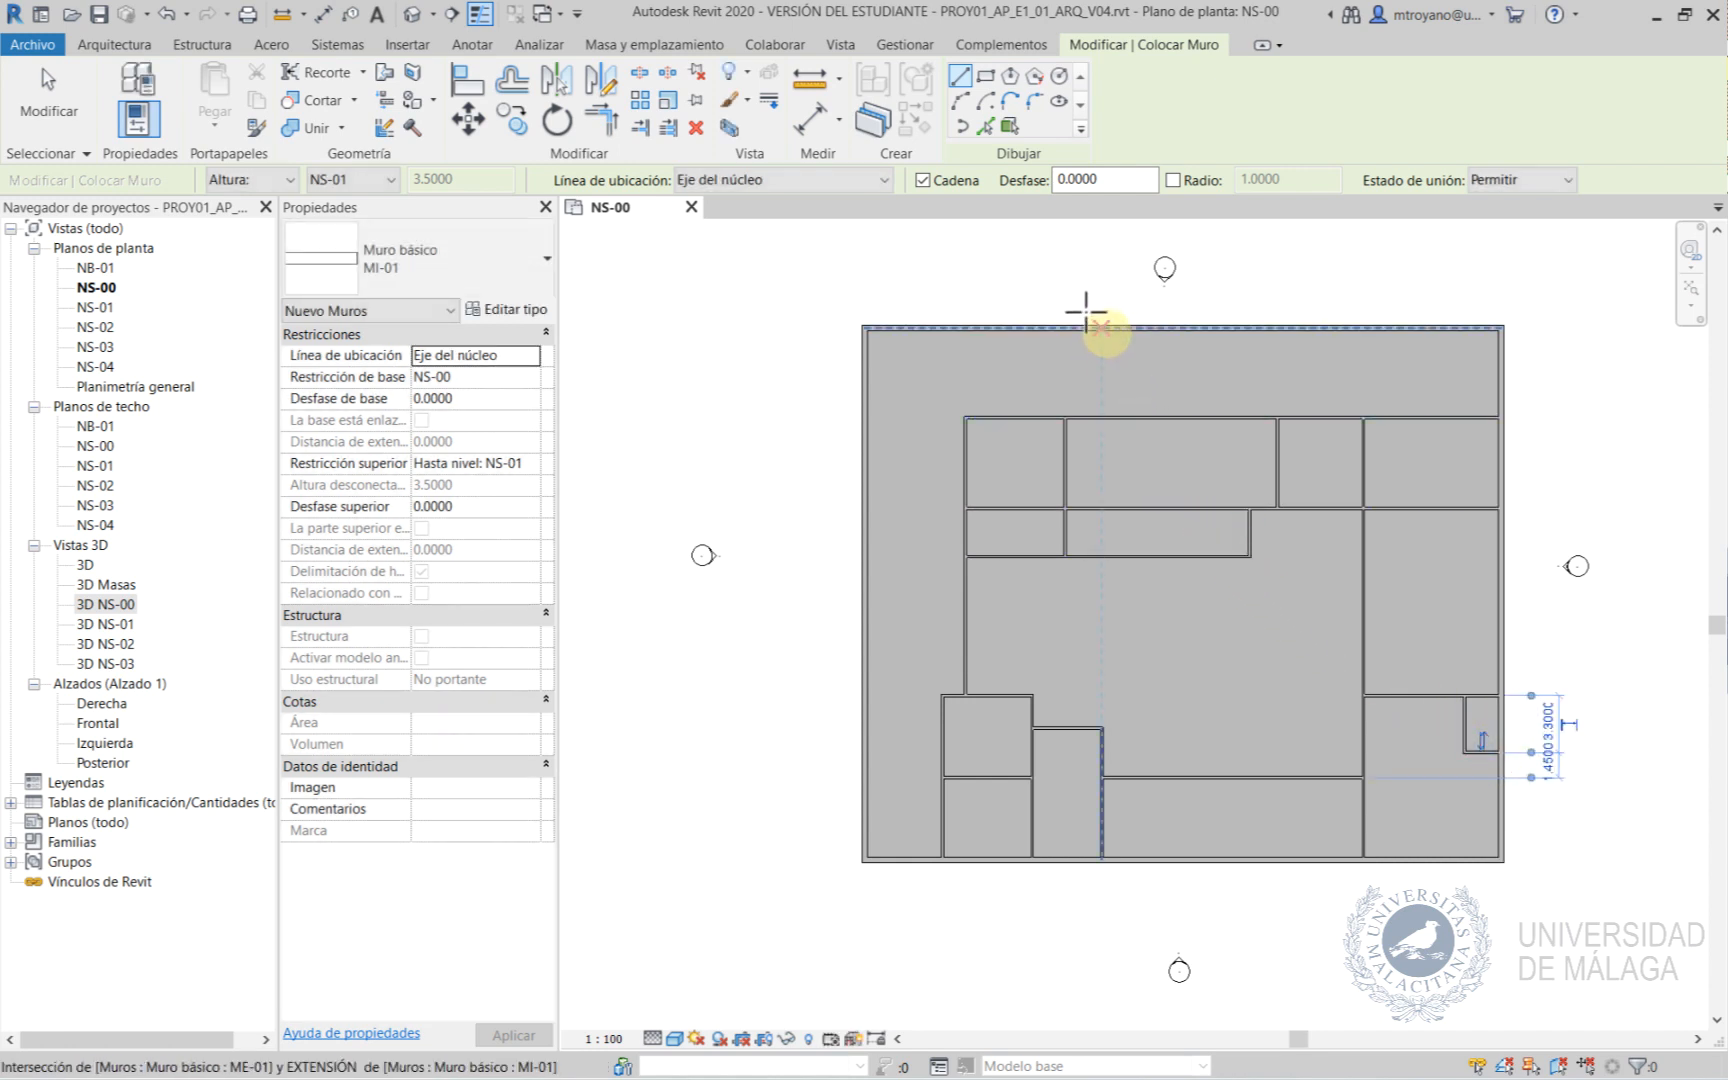
Draw an L-shaped wall 3.7 m down from the upper exterior wall, aligned with the lower vertical partition, and across to the right exterior wall.
click(1106, 333)
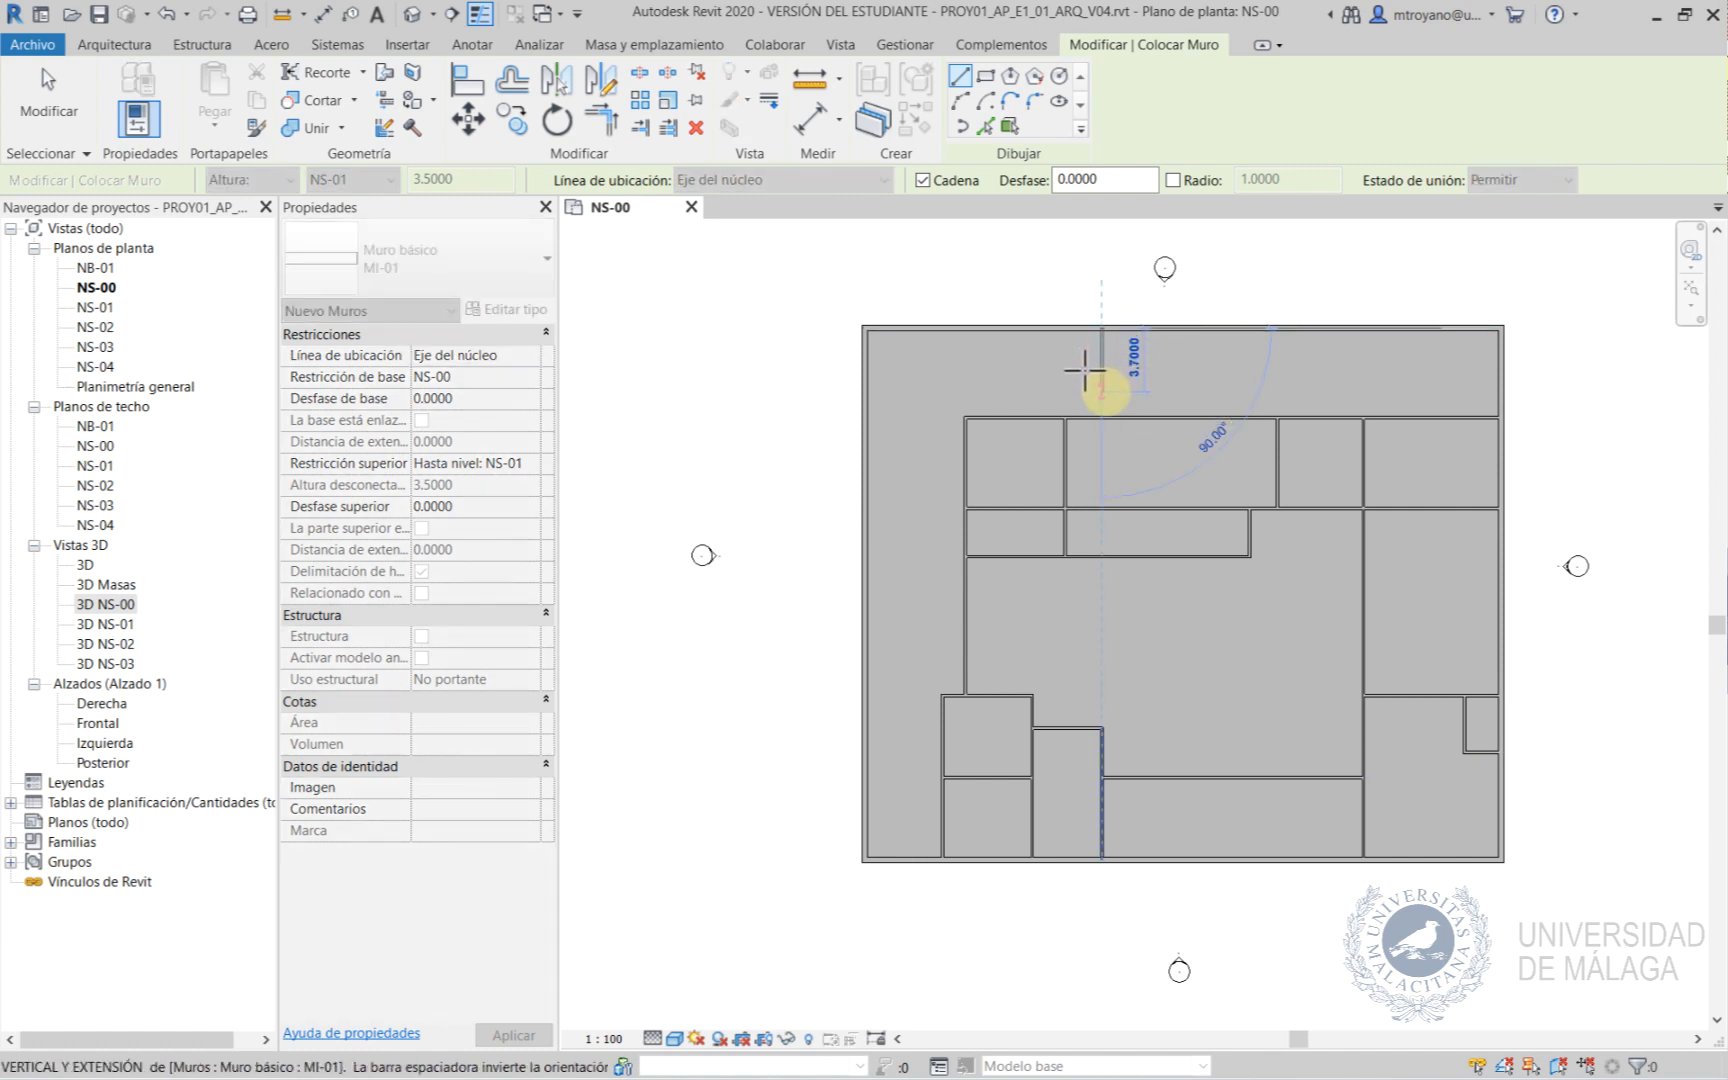
click(1104, 389)
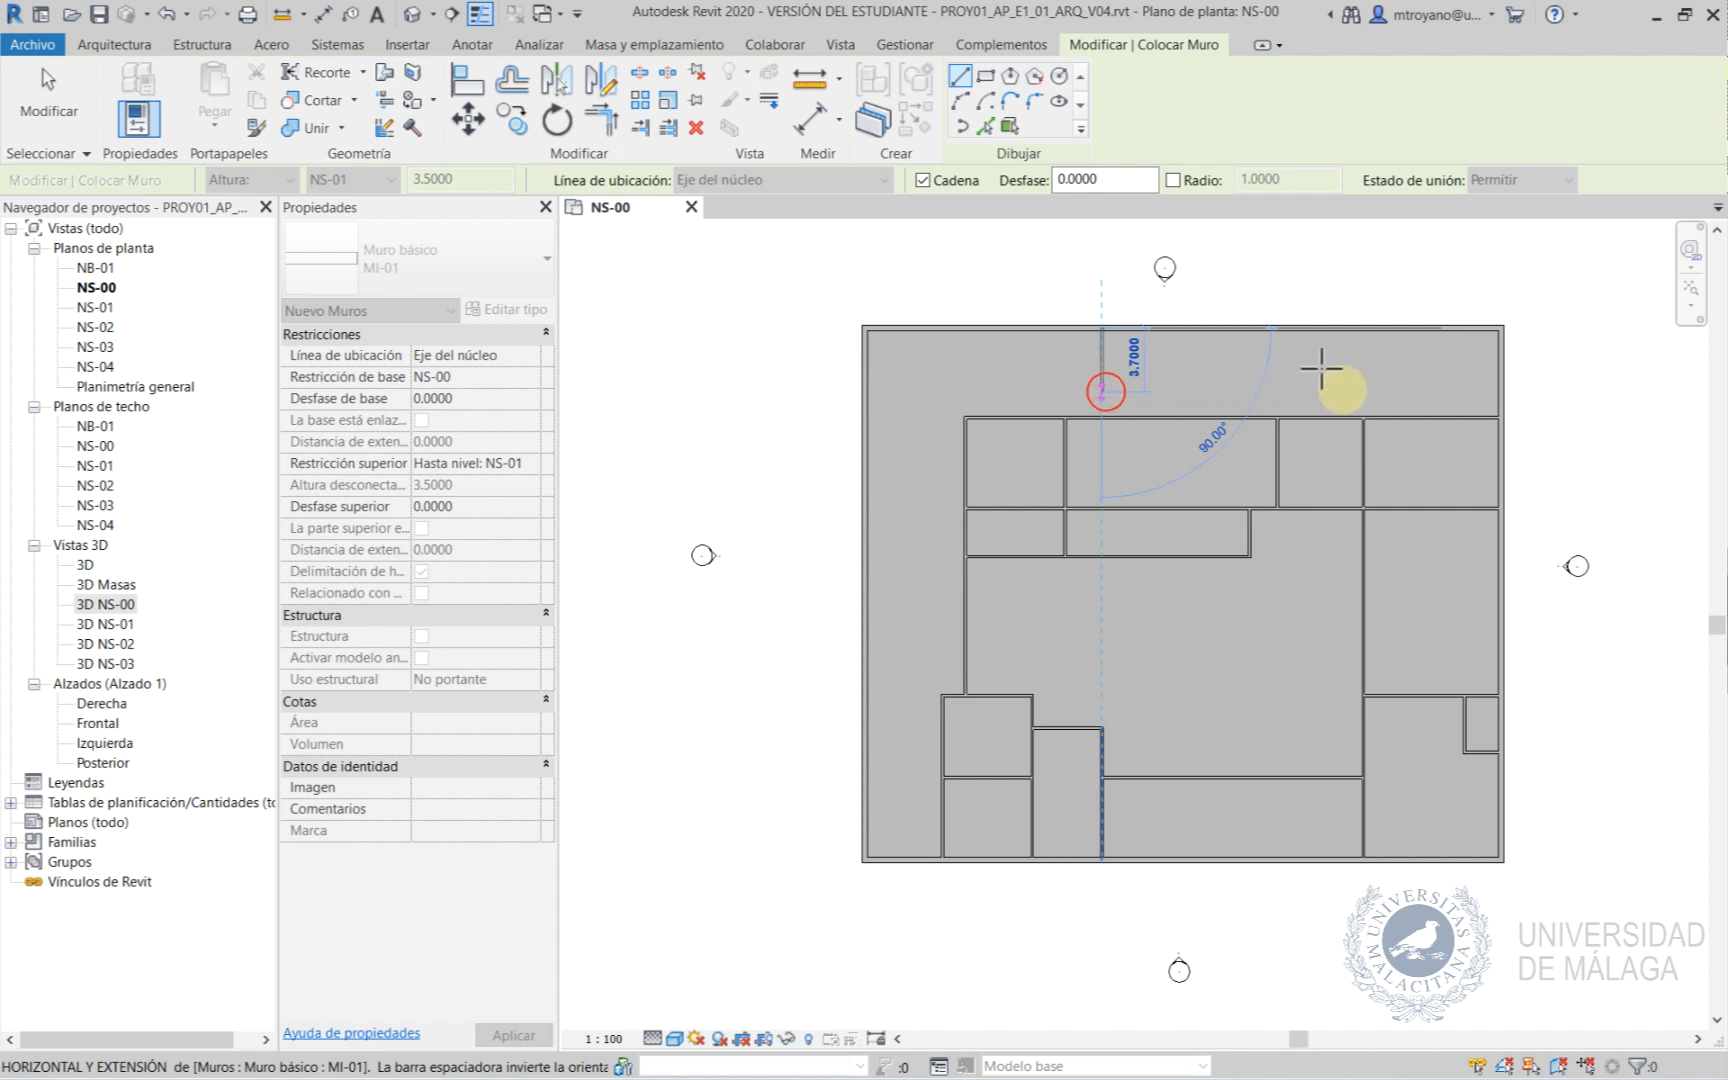
click(1479, 369)
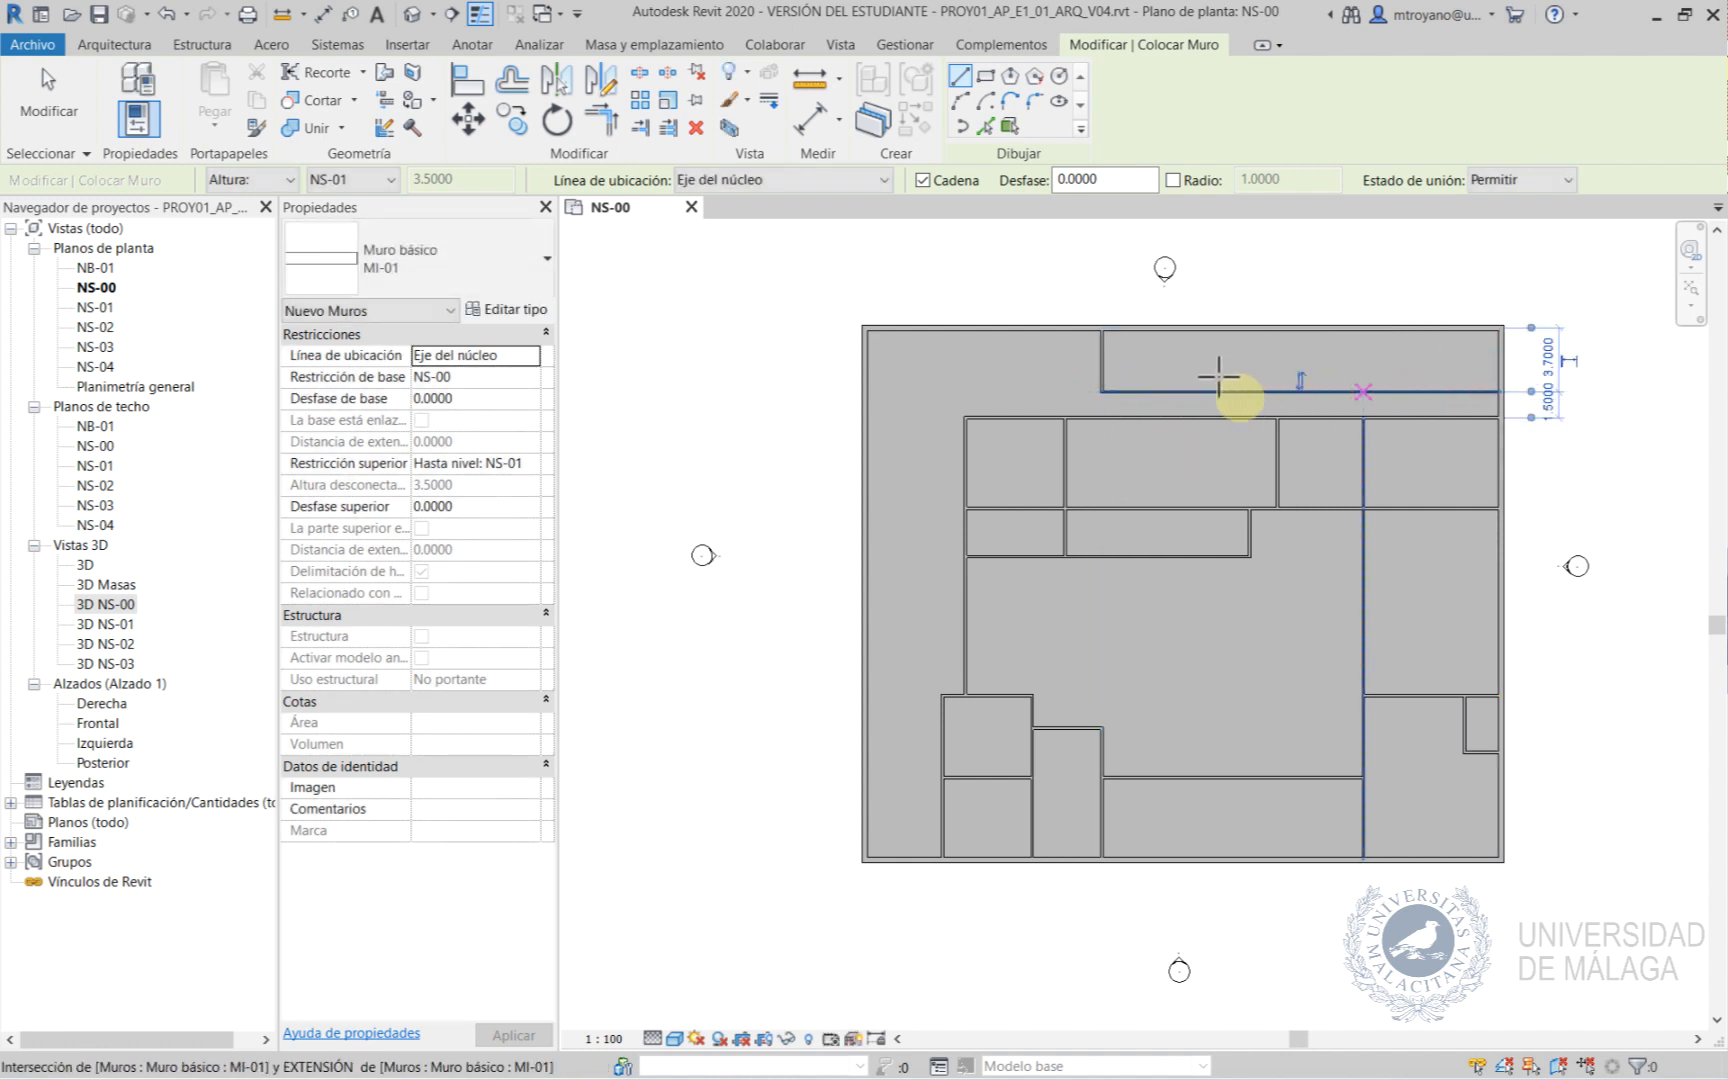
Divide the upper strip with five vertical partitions up to the exterior wall, spaced about 3.9, 2.1, 1.85, 3.67 and 8.42 m from its left wall.
click(1169, 391)
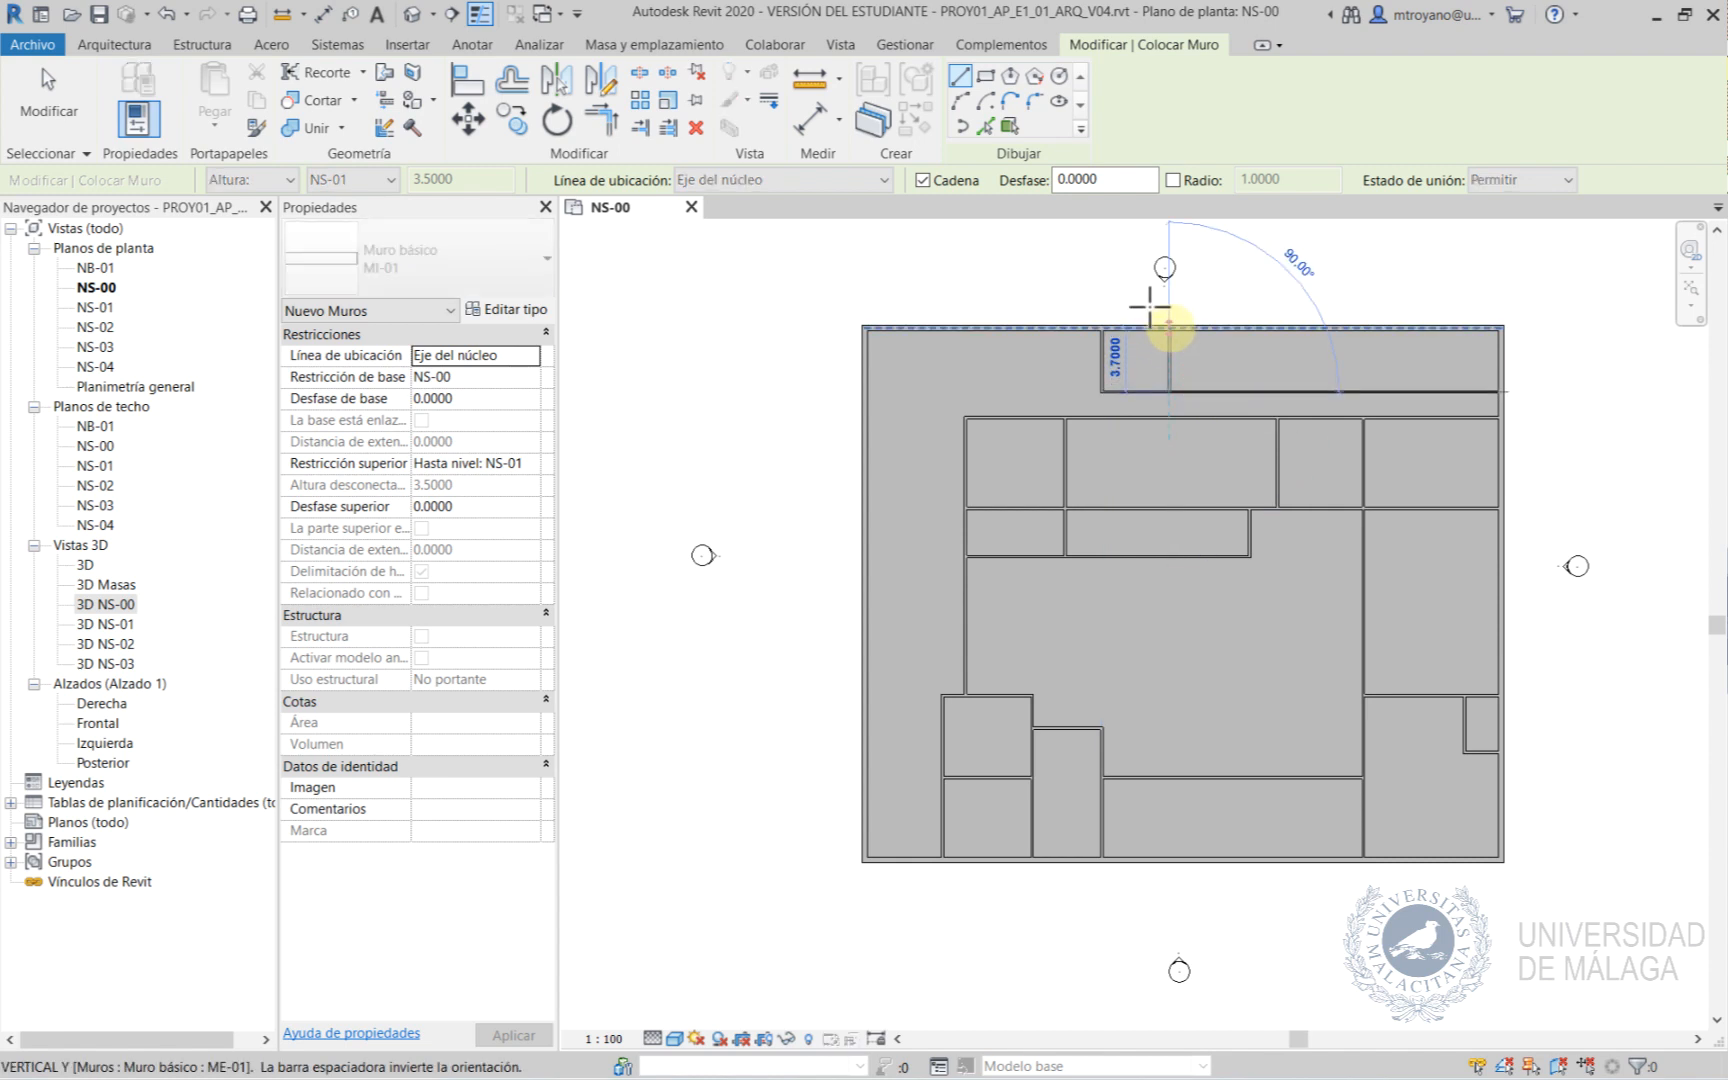
click(1169, 326)
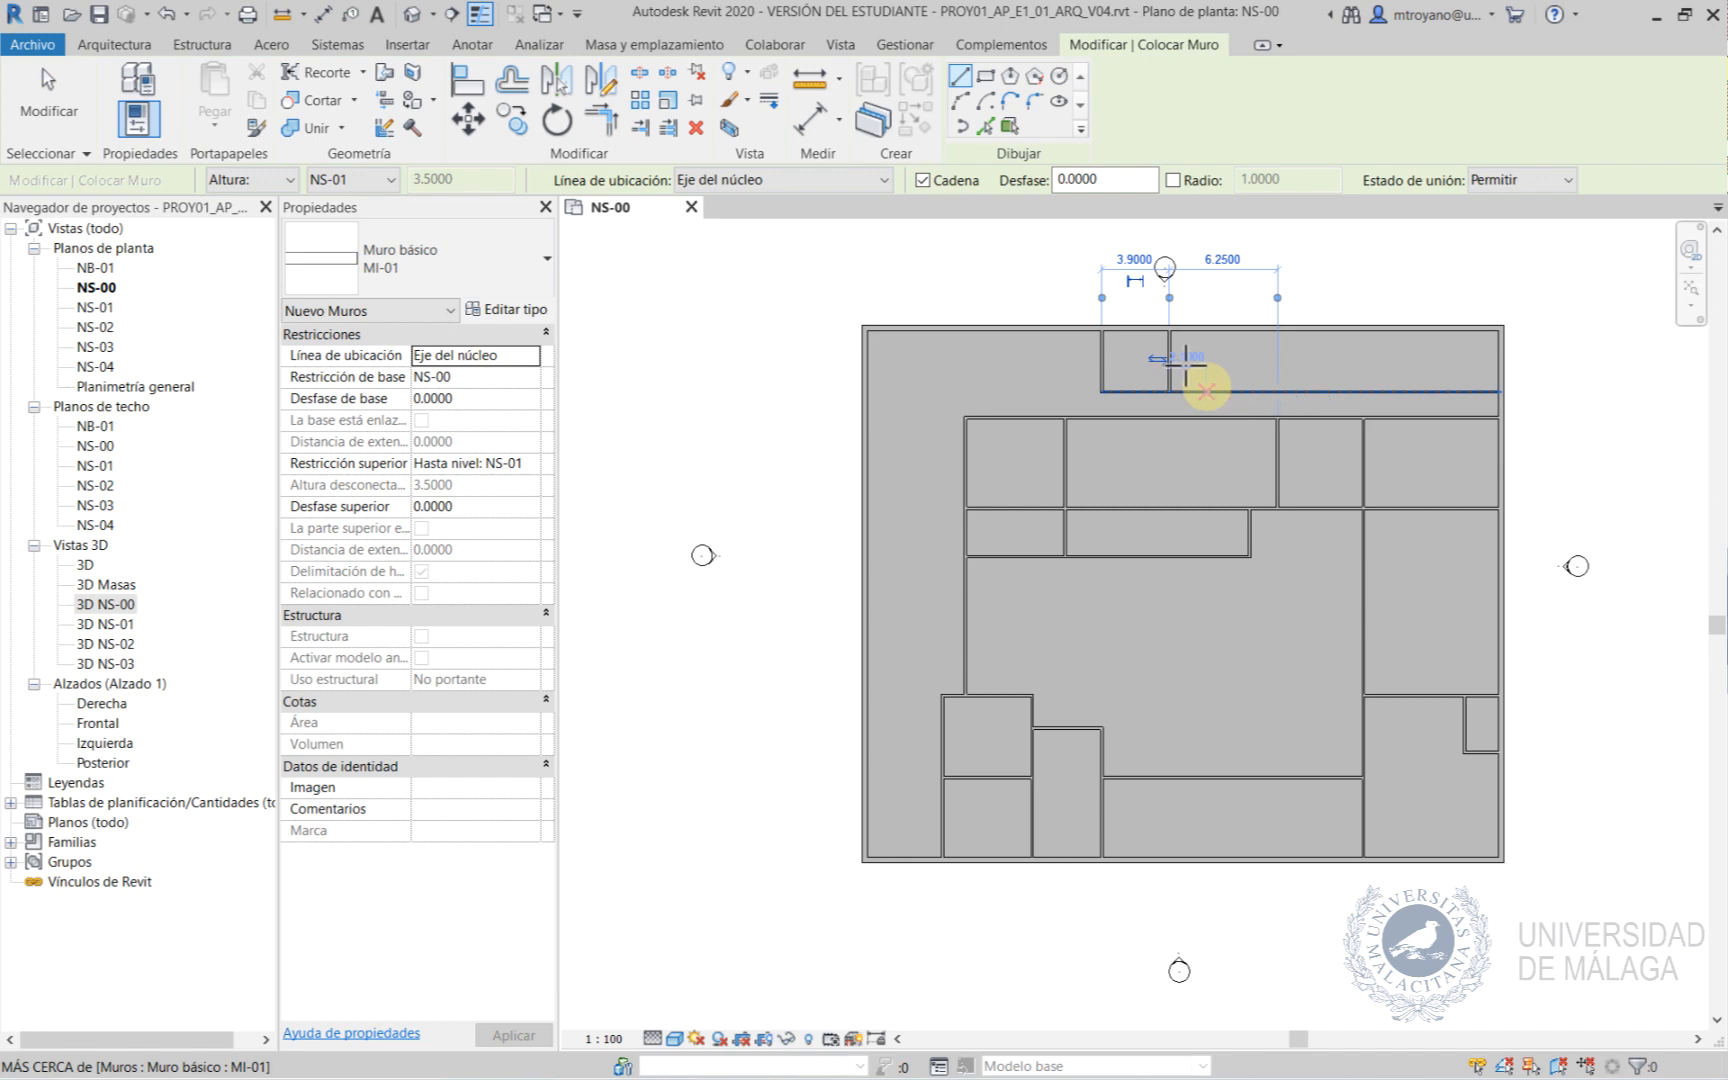
click(1207, 391)
click(1203, 330)
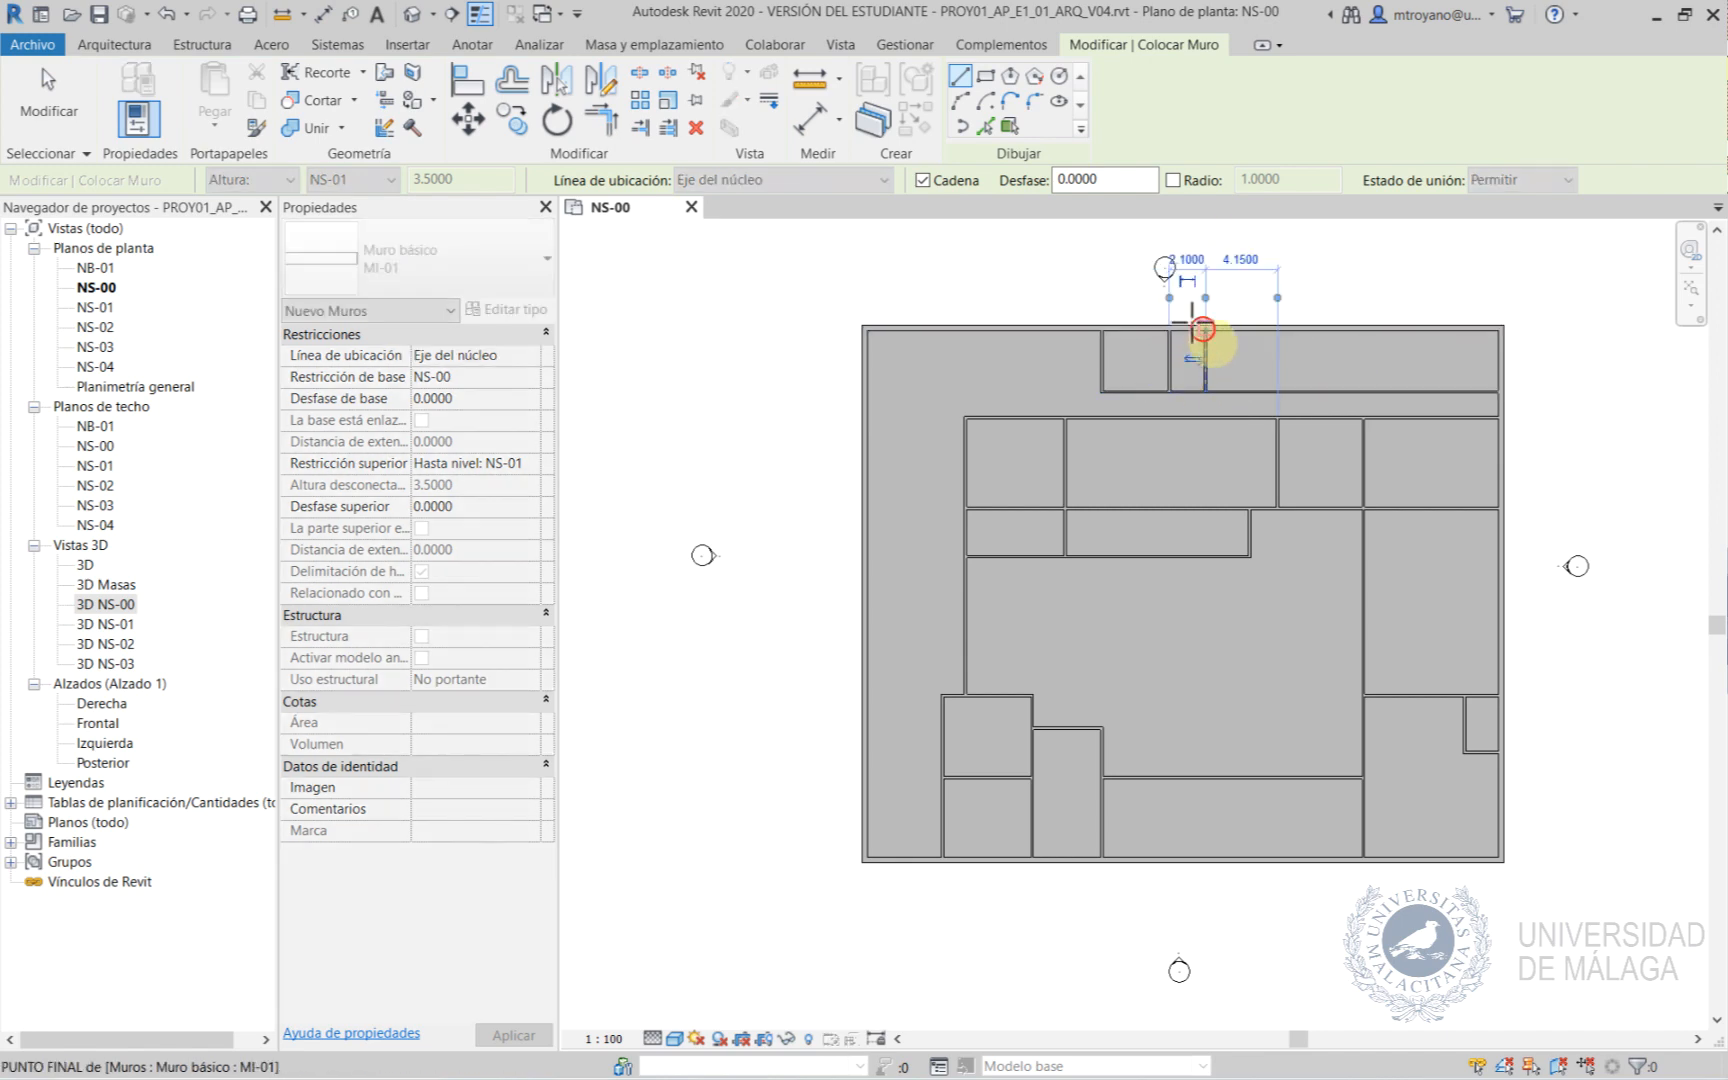
click(1237, 389)
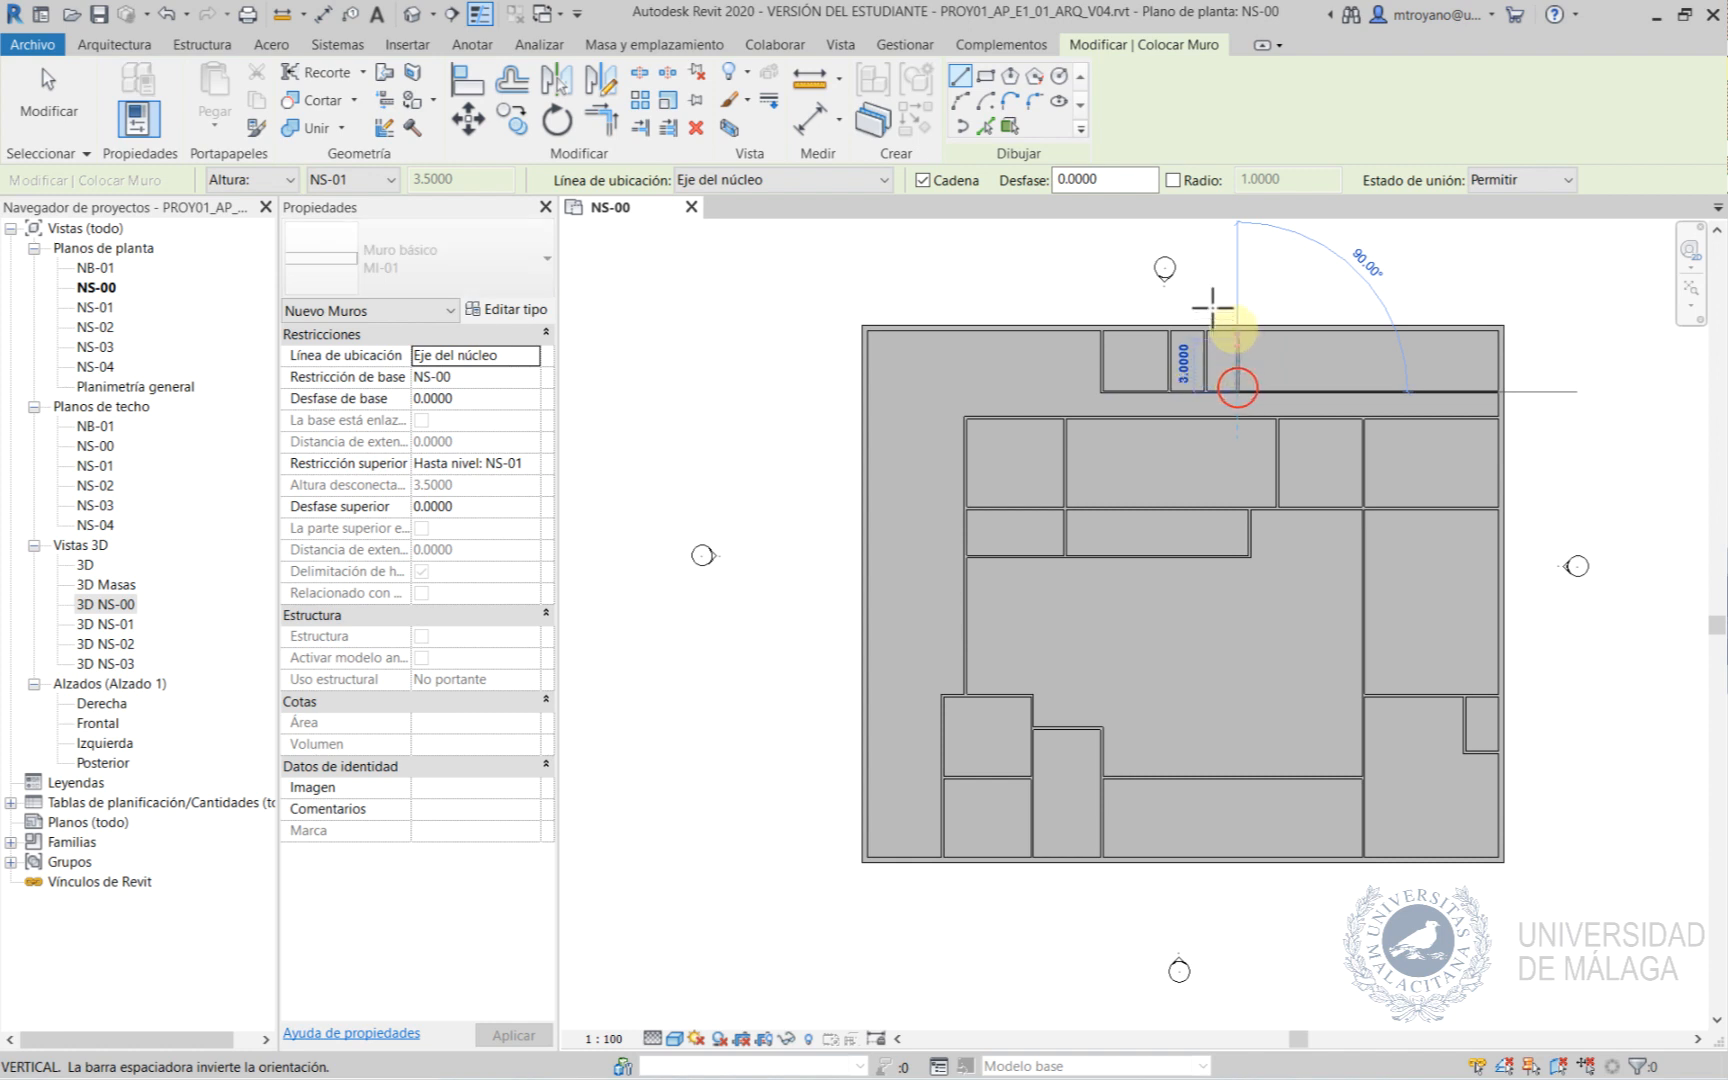
click(1236, 330)
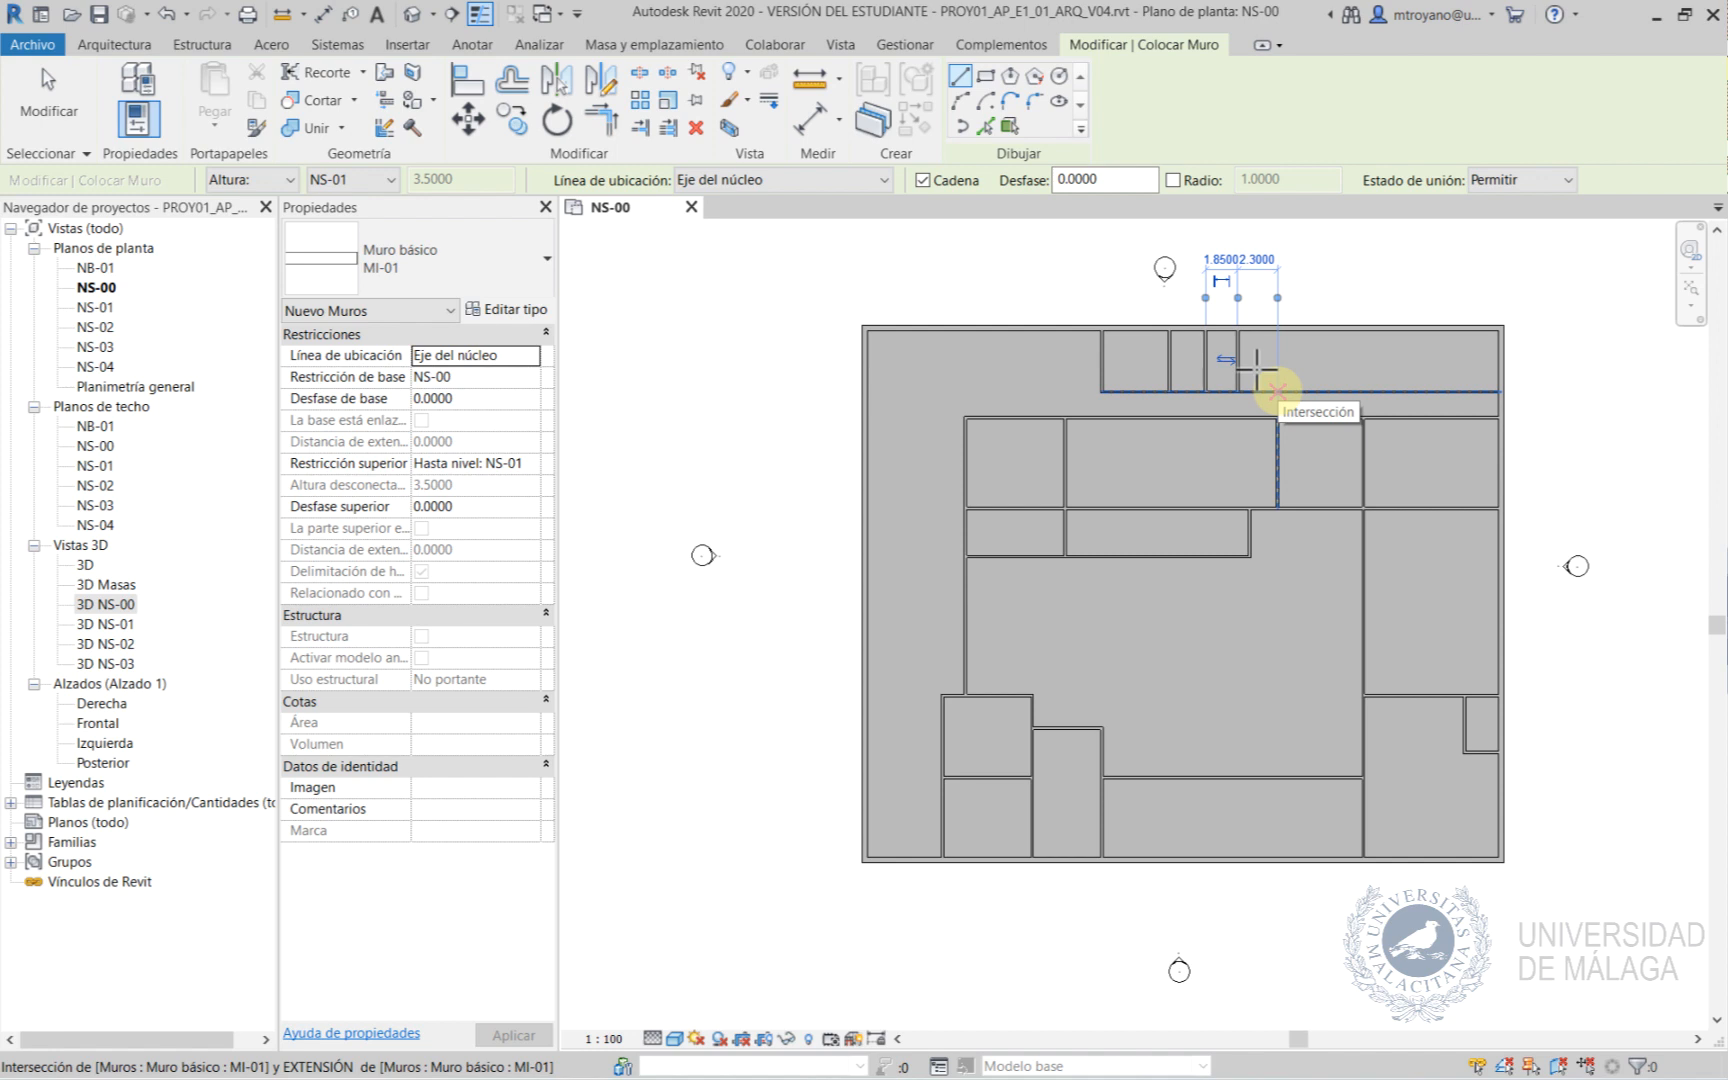
click(1303, 390)
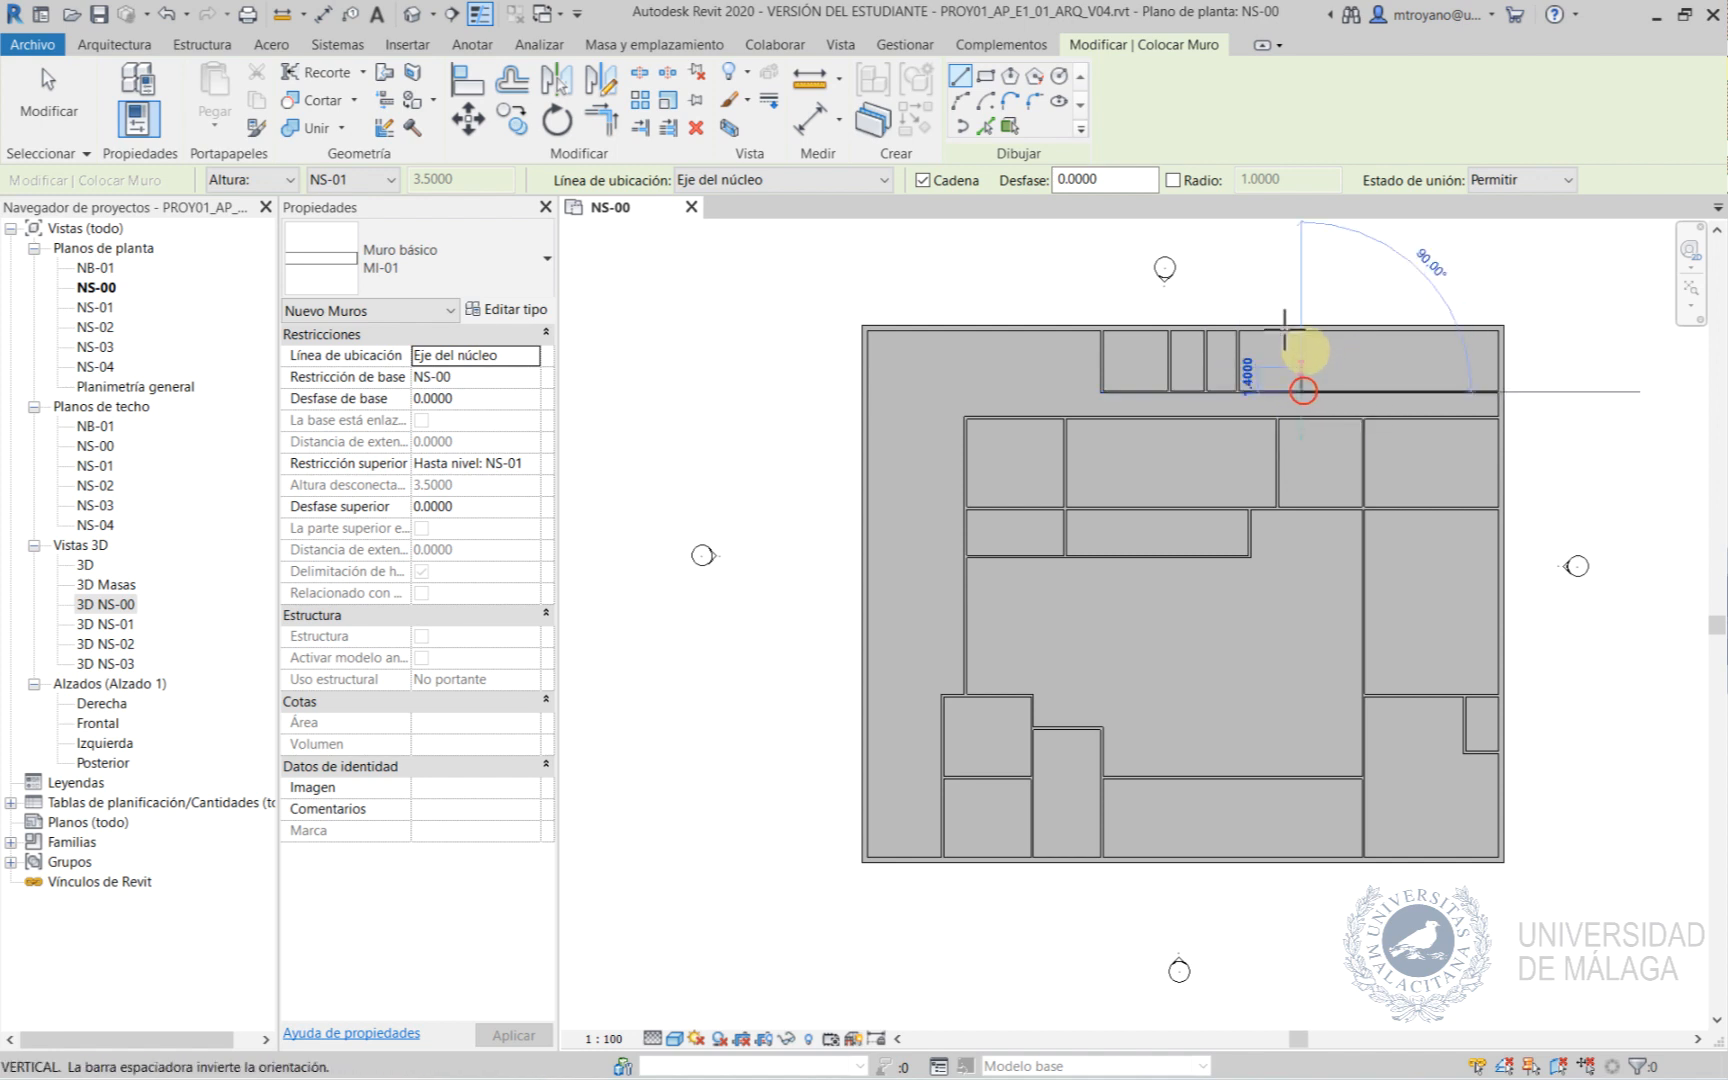
click(1301, 327)
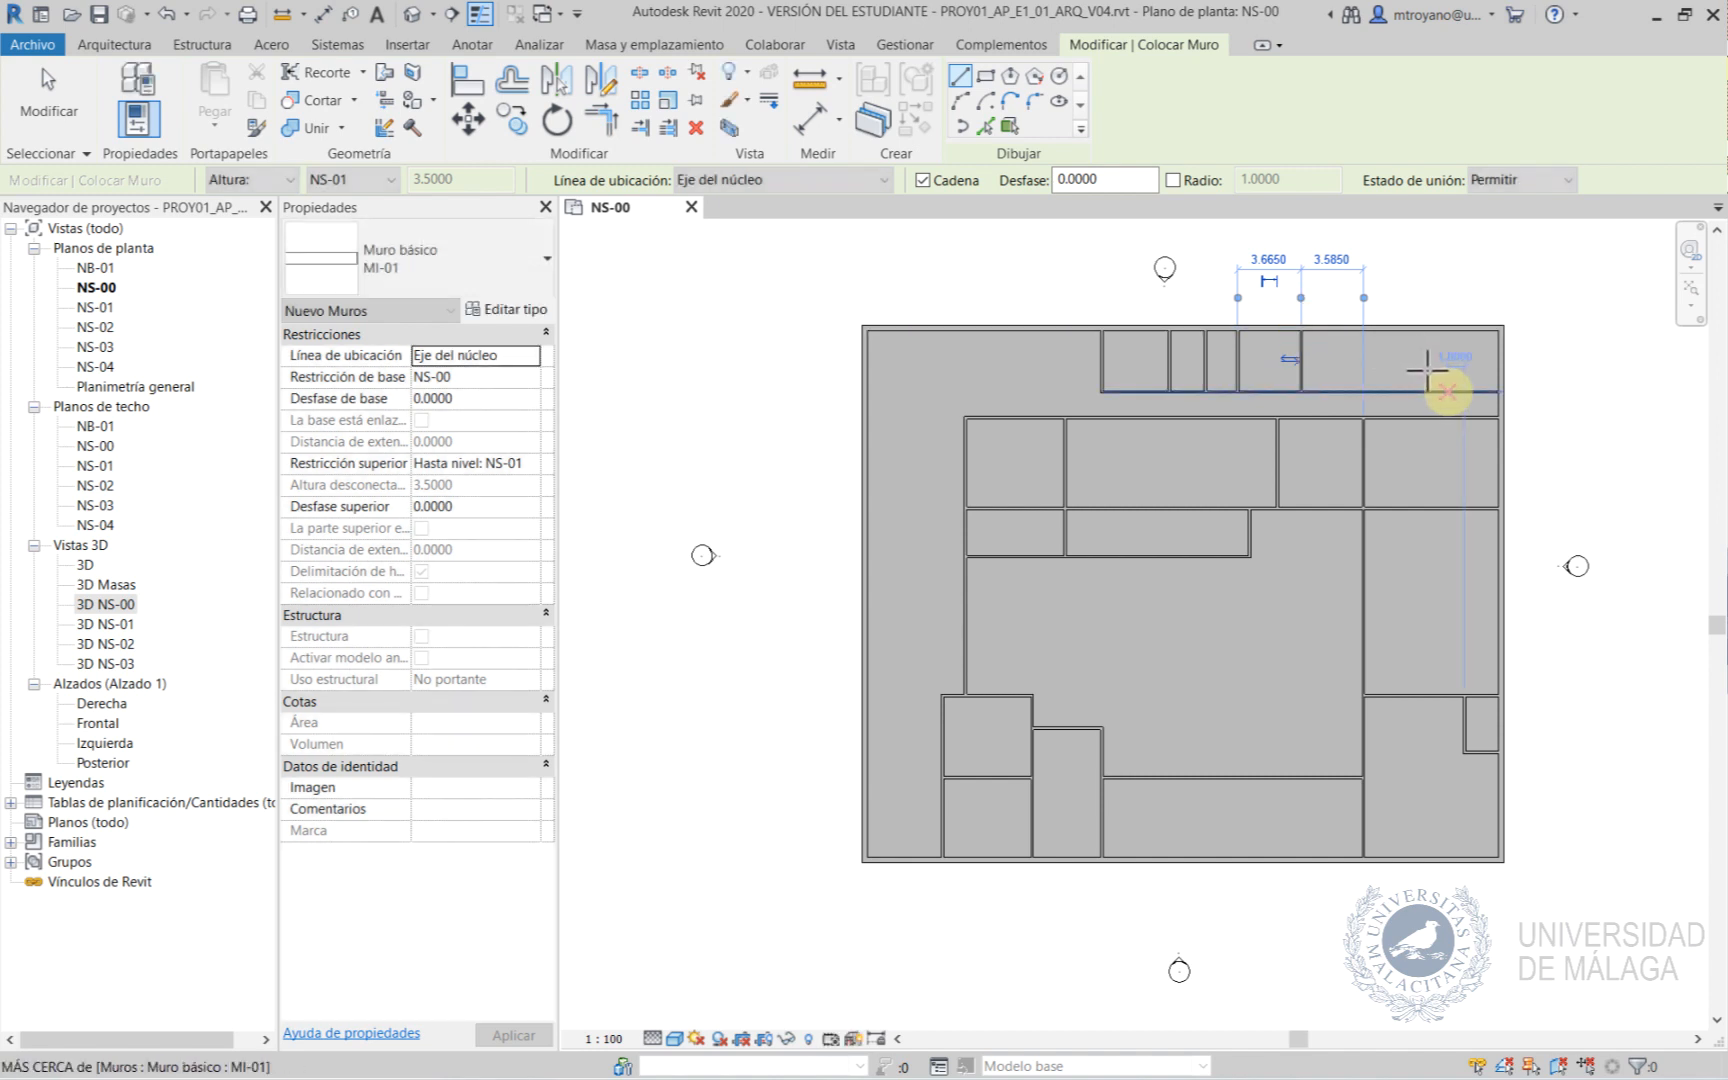
click(1447, 391)
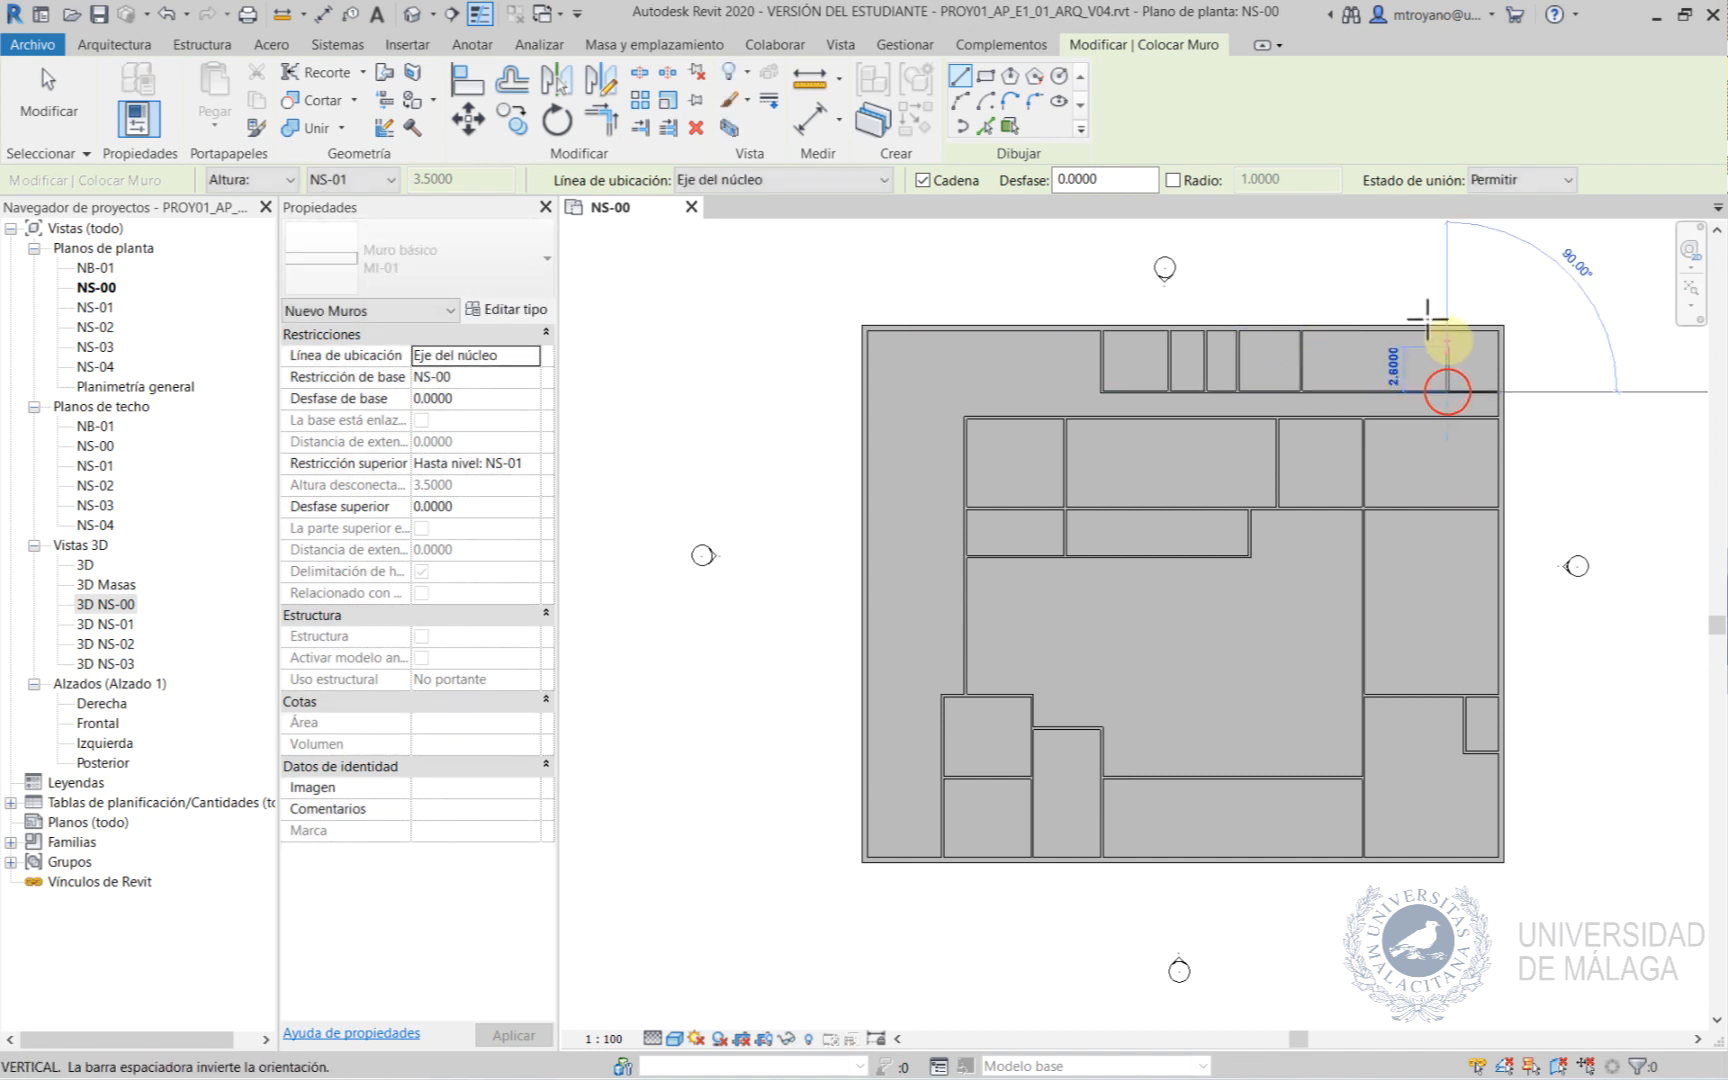
click(1447, 328)
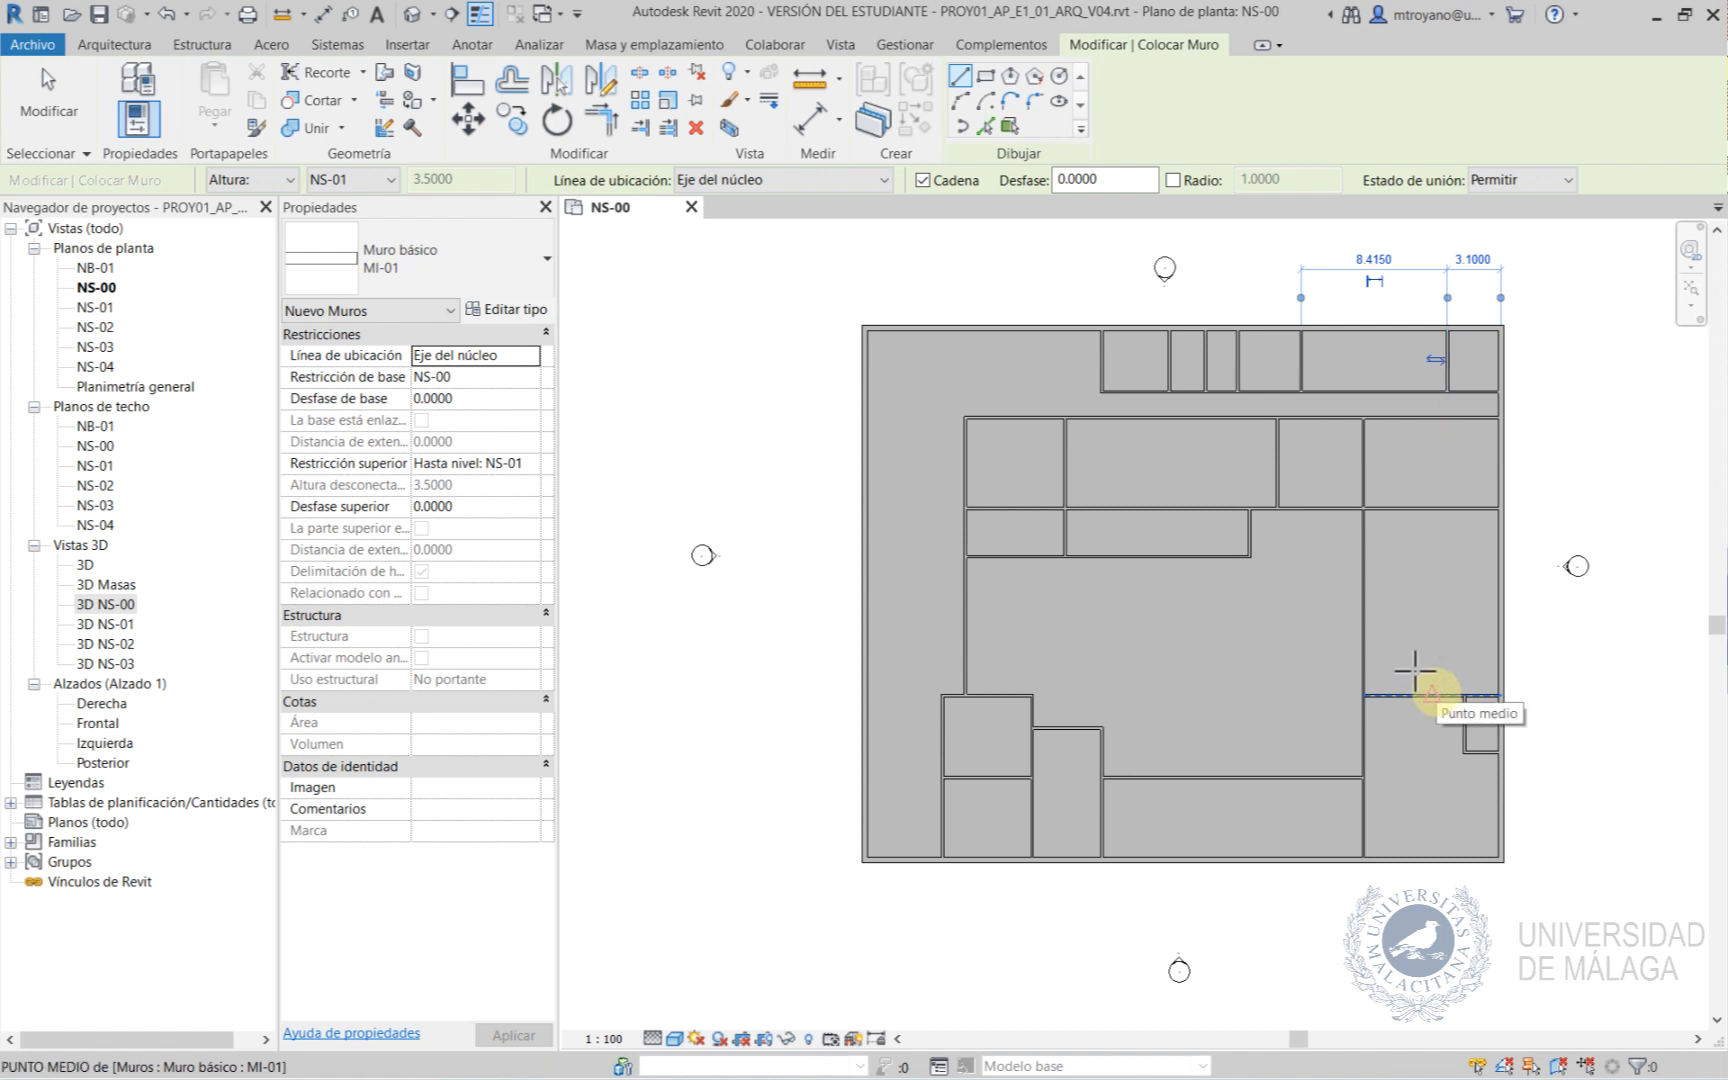
Draw an L-shaped wall 3.8 m up from the midpoint of the lower-right horizontal wall and across to the right exterior wall.
click(1432, 694)
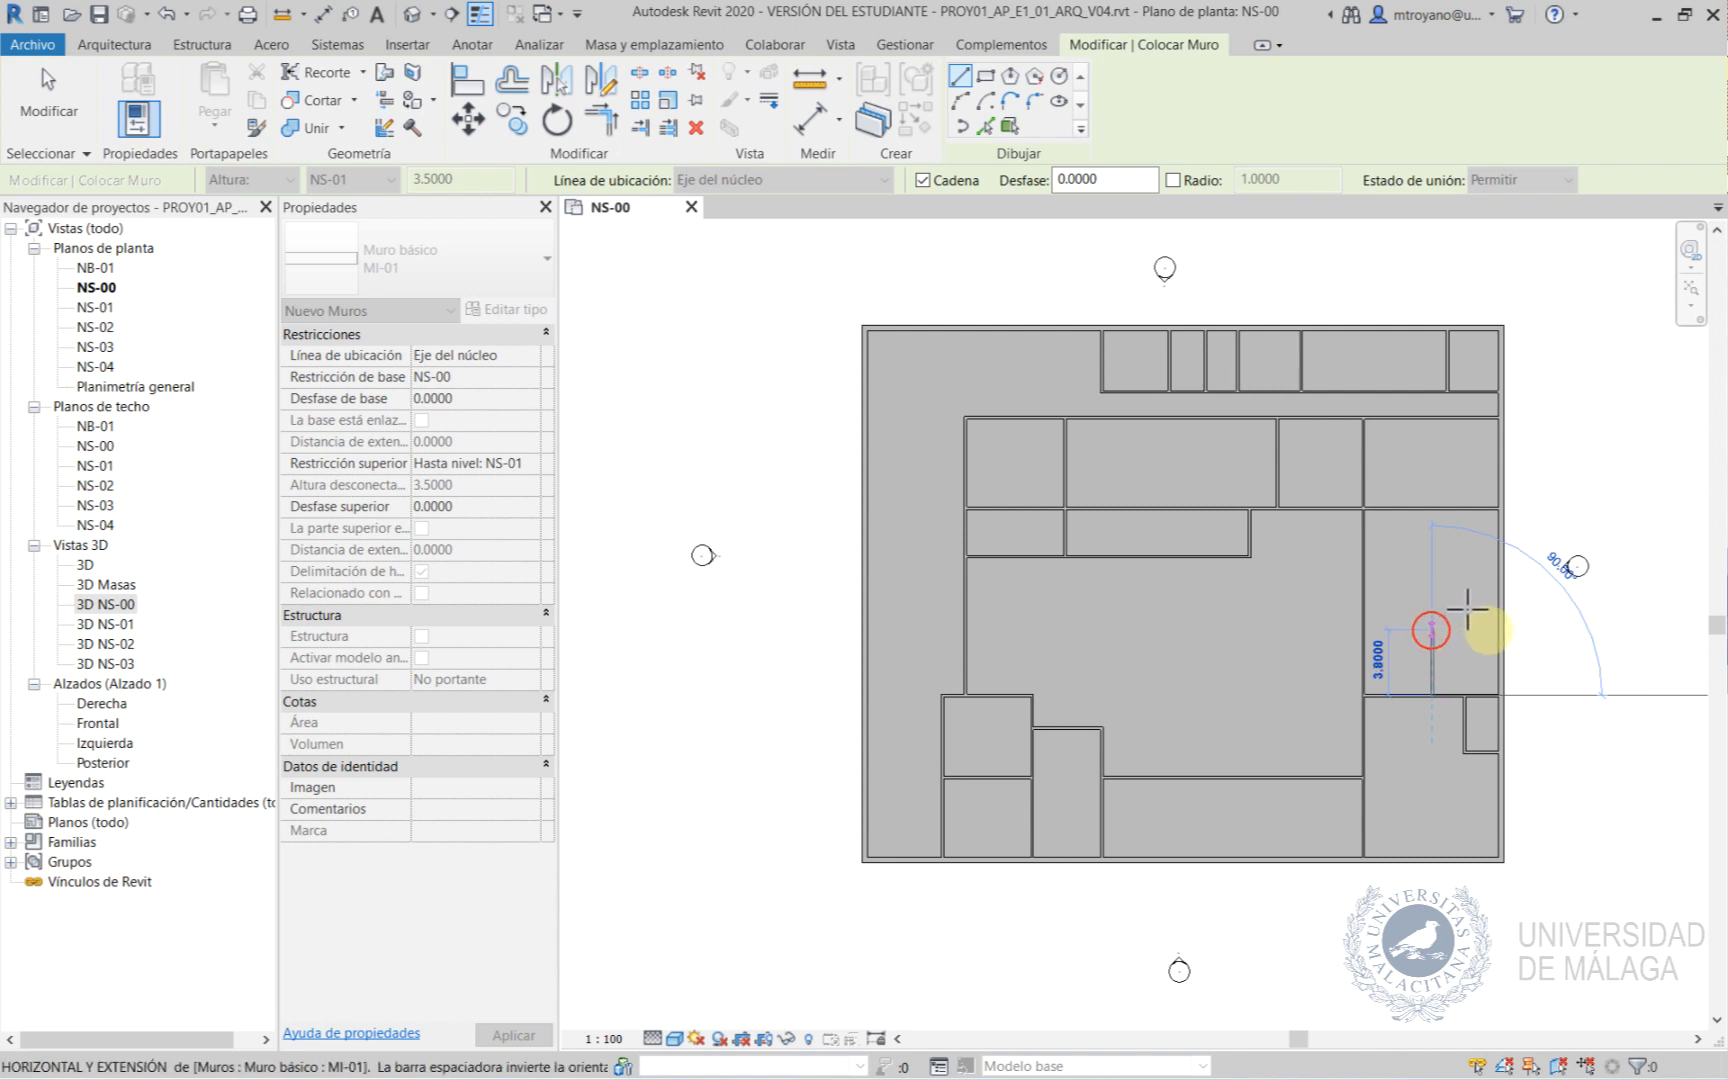
click(1432, 629)
click(1490, 625)
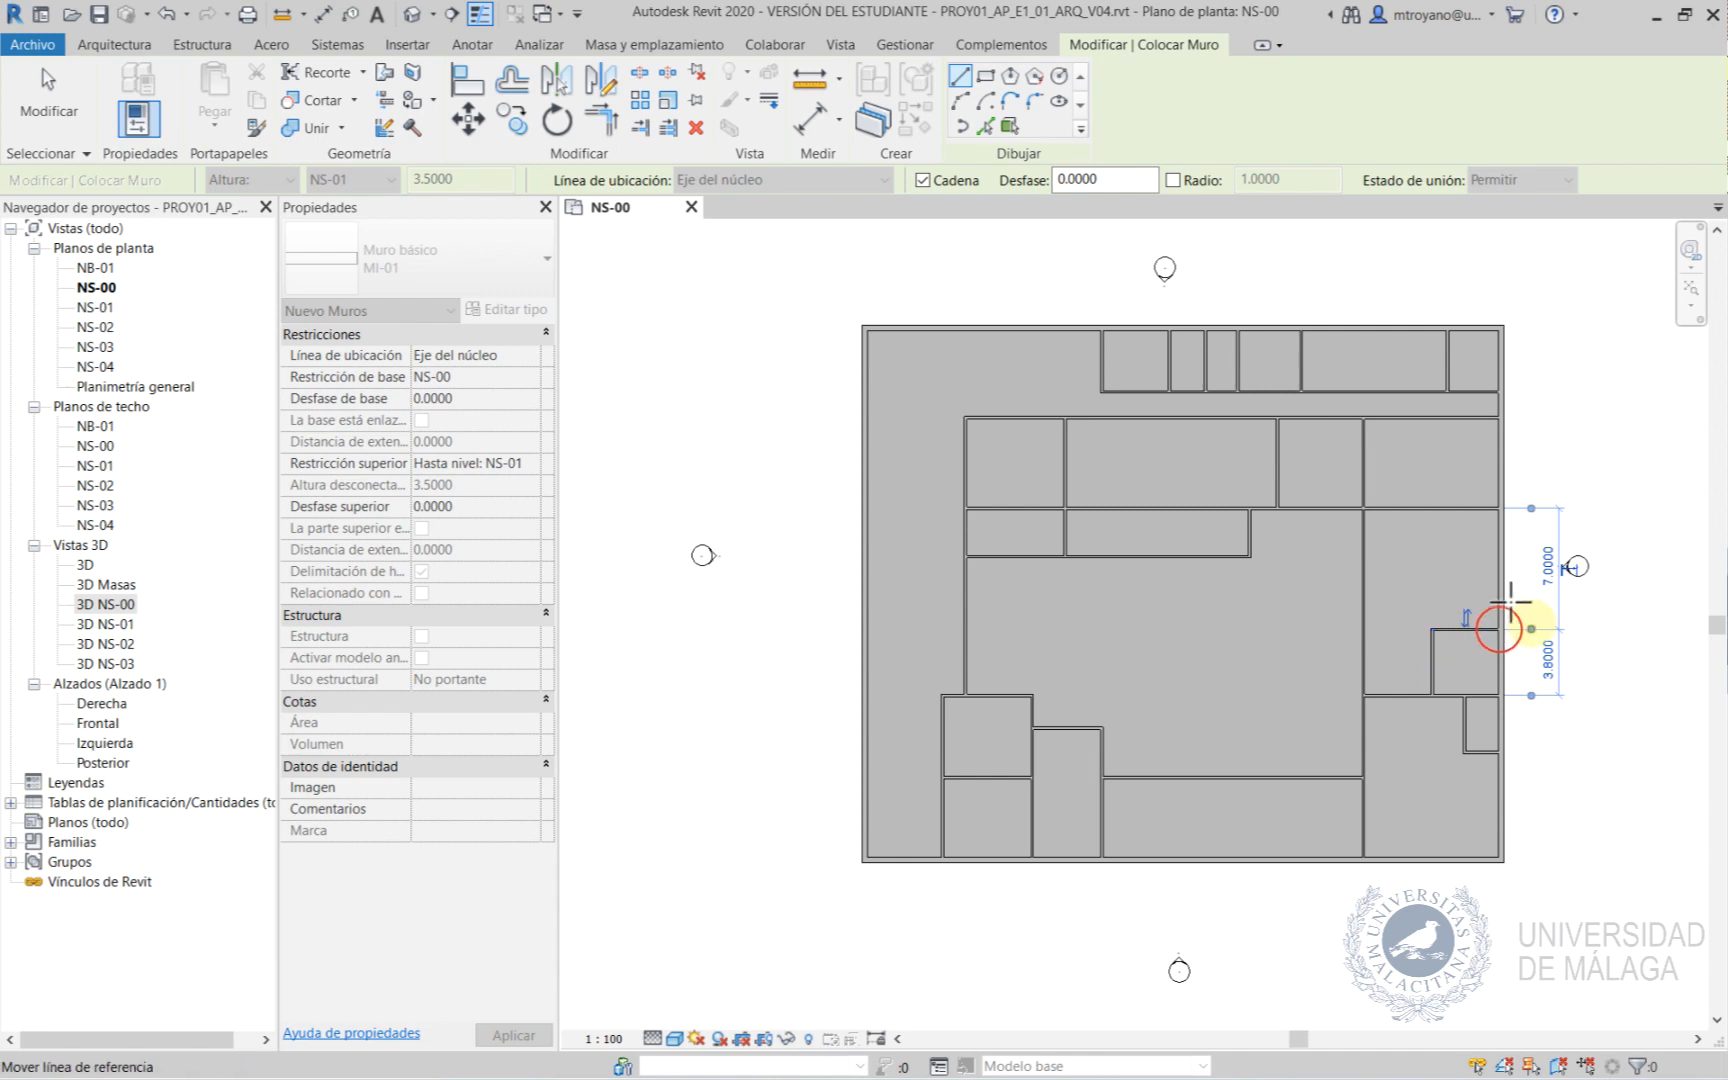
key(Escape)
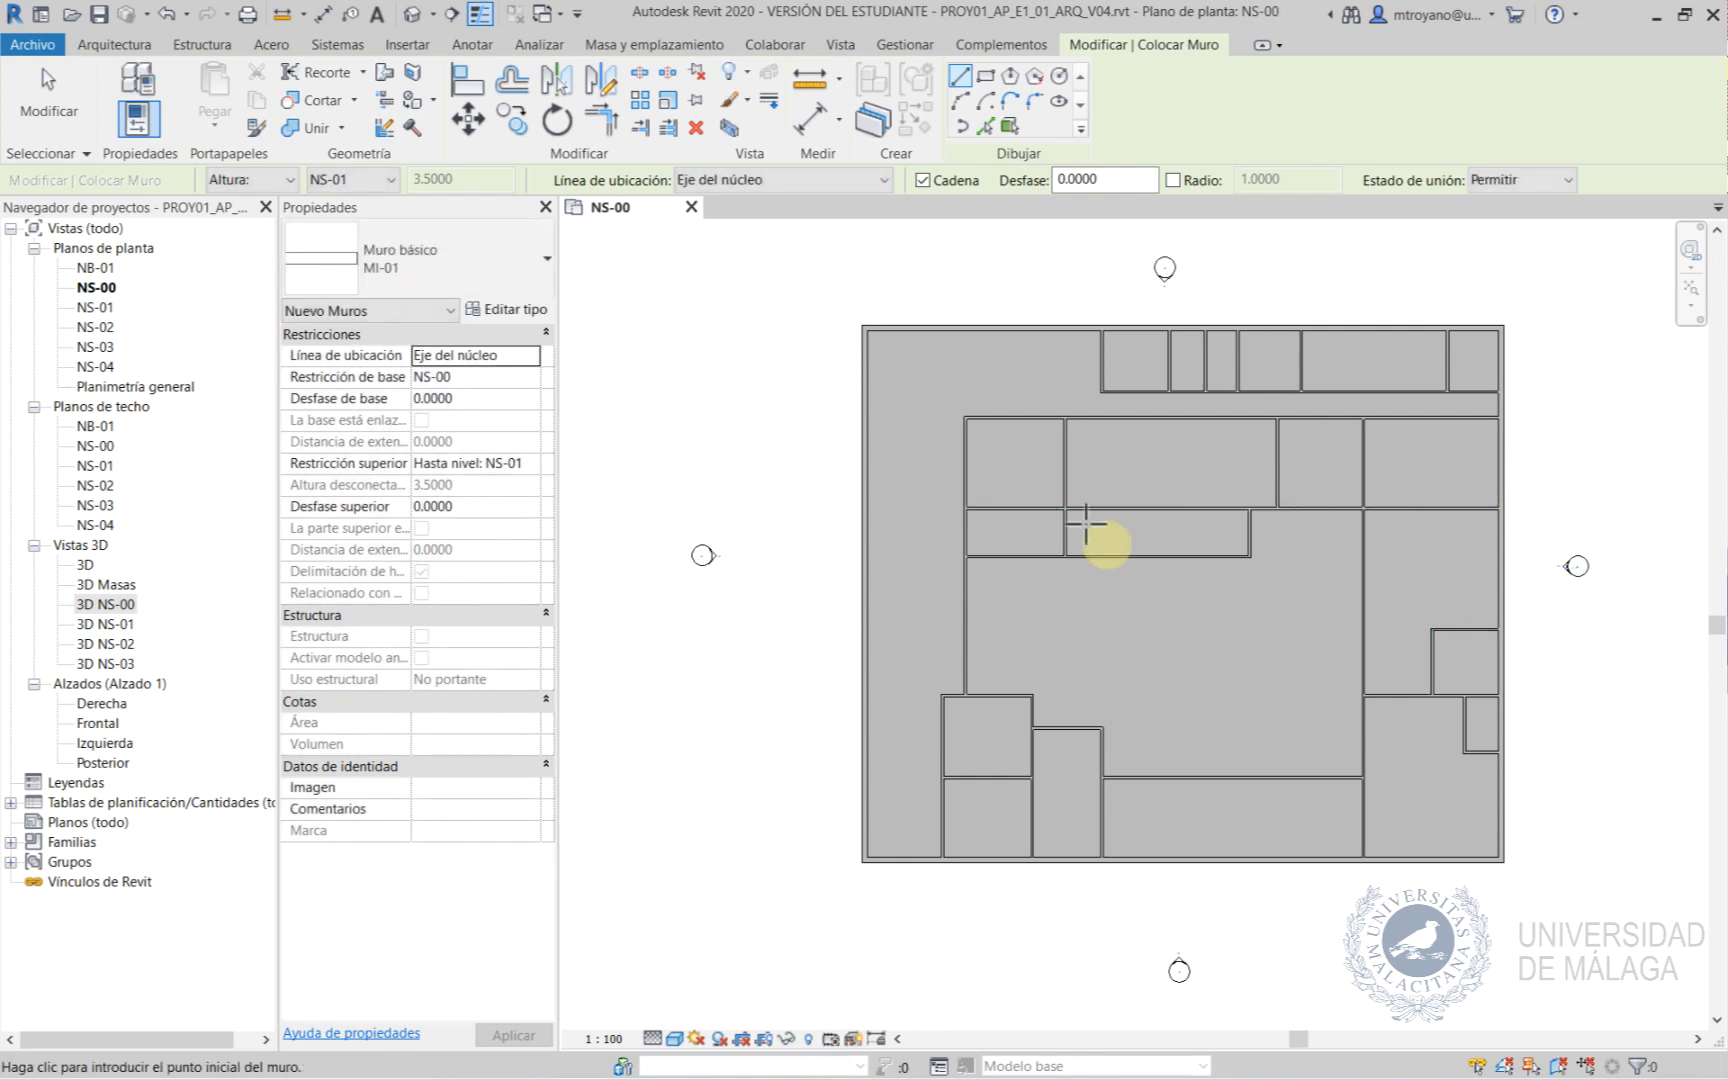
Open the 3D NS-00 view and save the project under the new name PROY01_AP_E1_01_ARQ_V05.rvt.
double_click(107, 602)
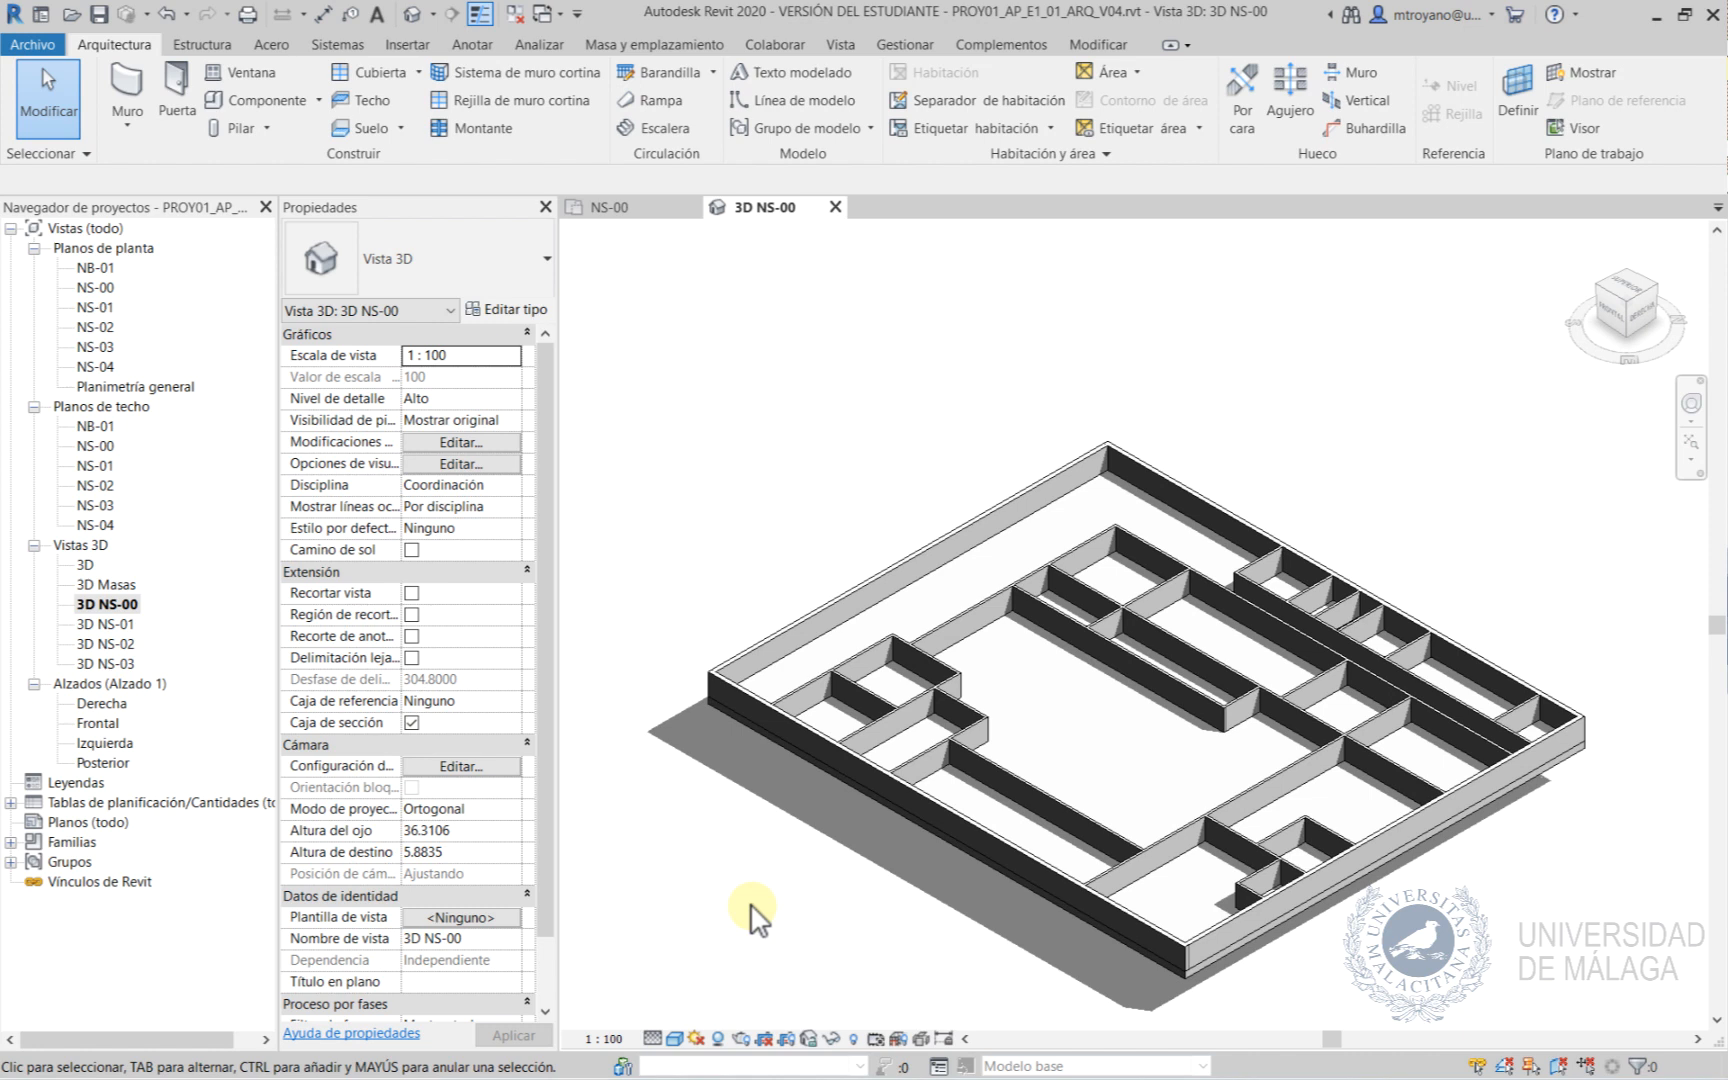
click(30, 44)
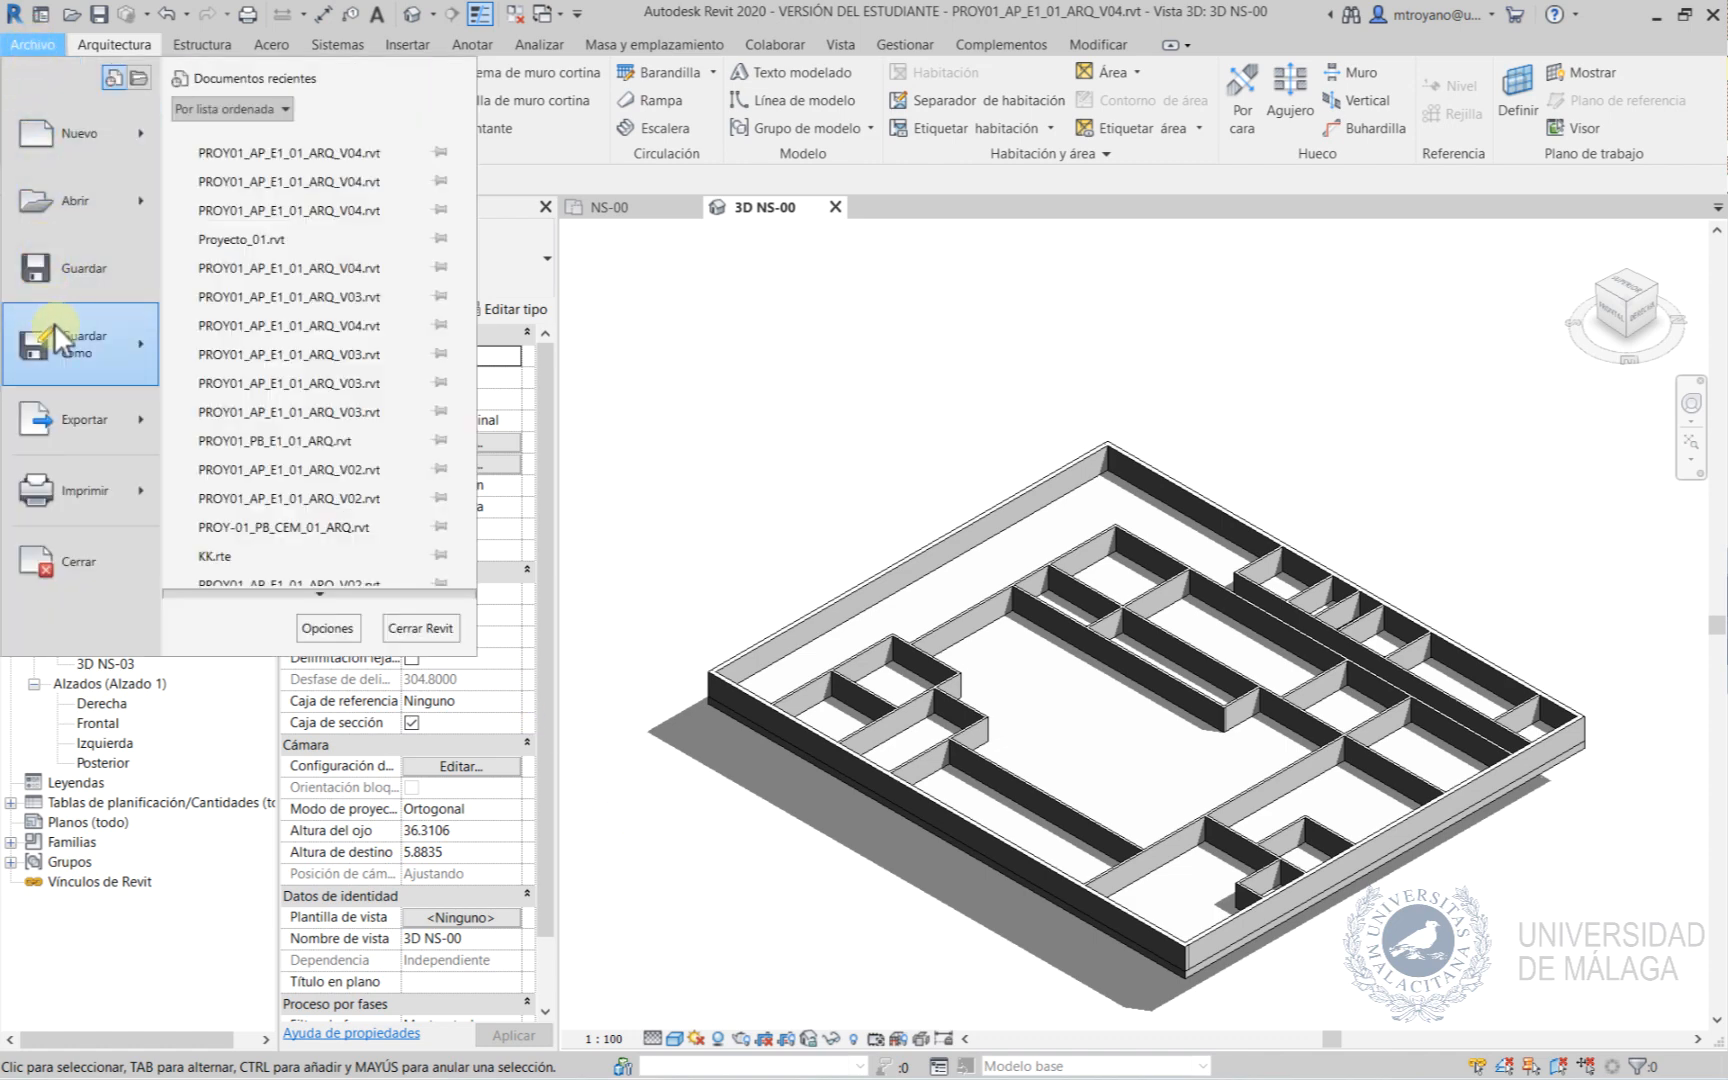
mouse_move(55, 325)
click(257, 268)
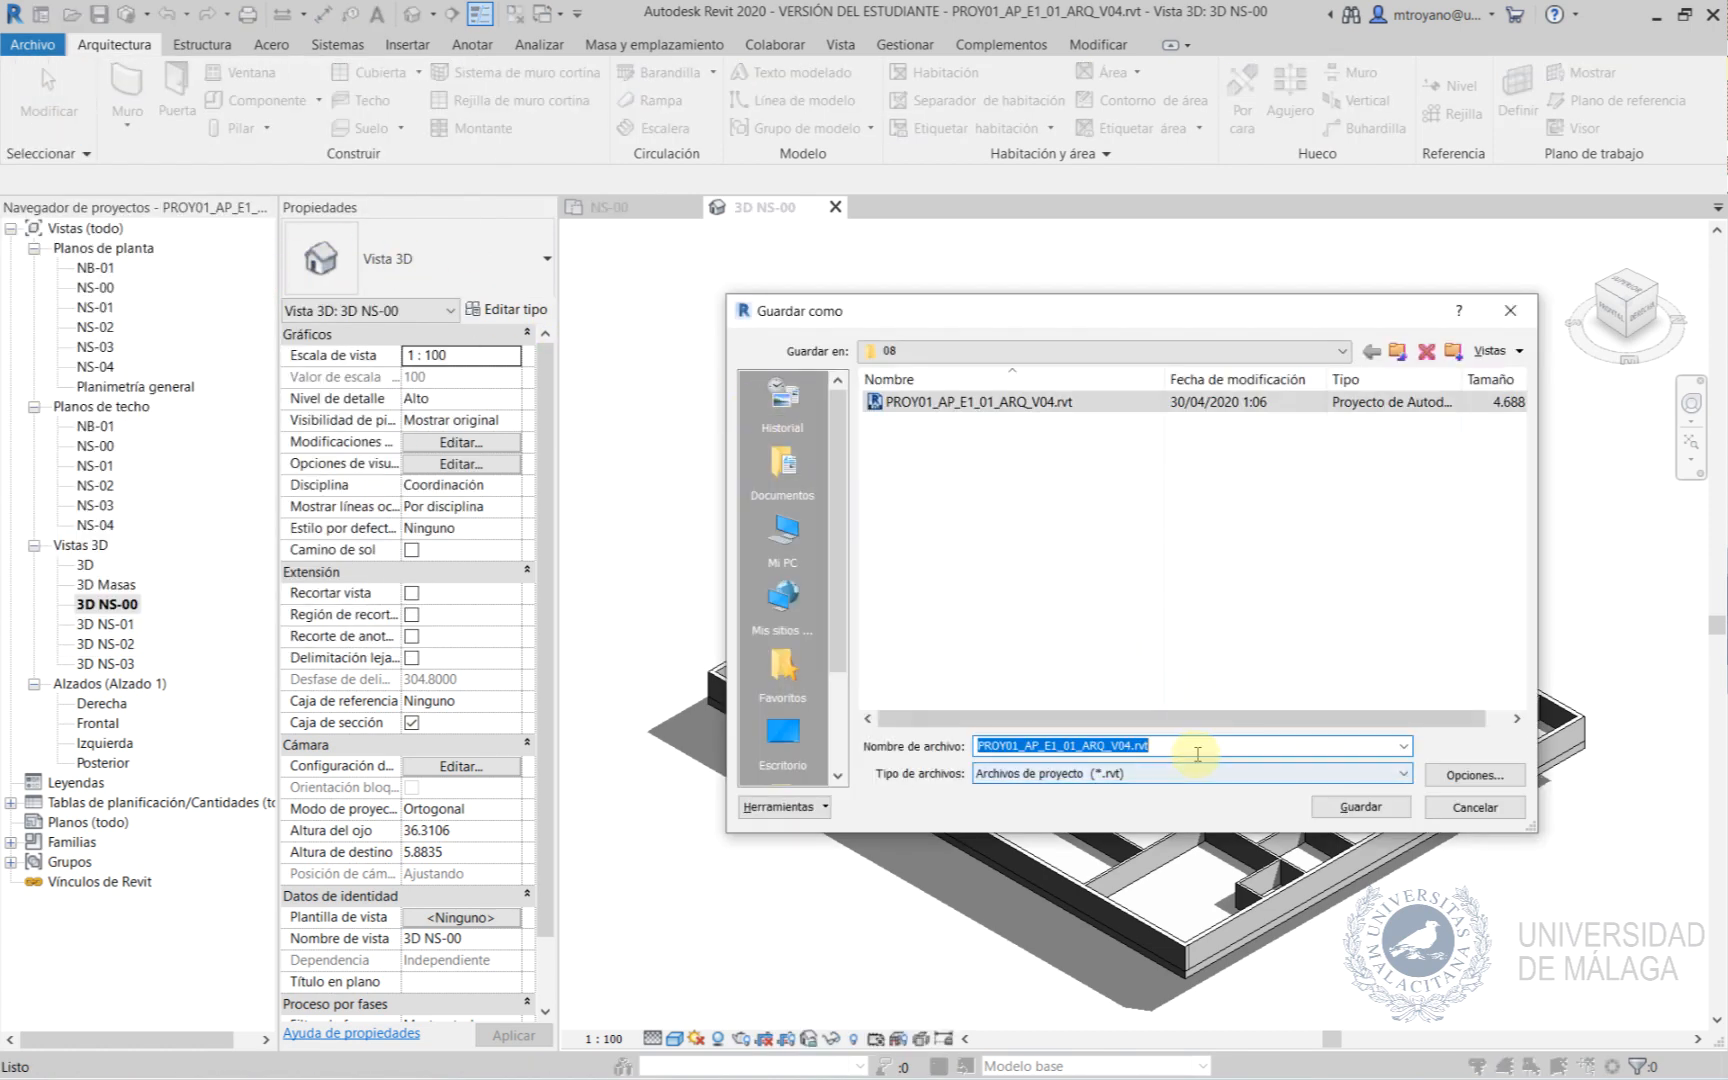
click(1196, 750)
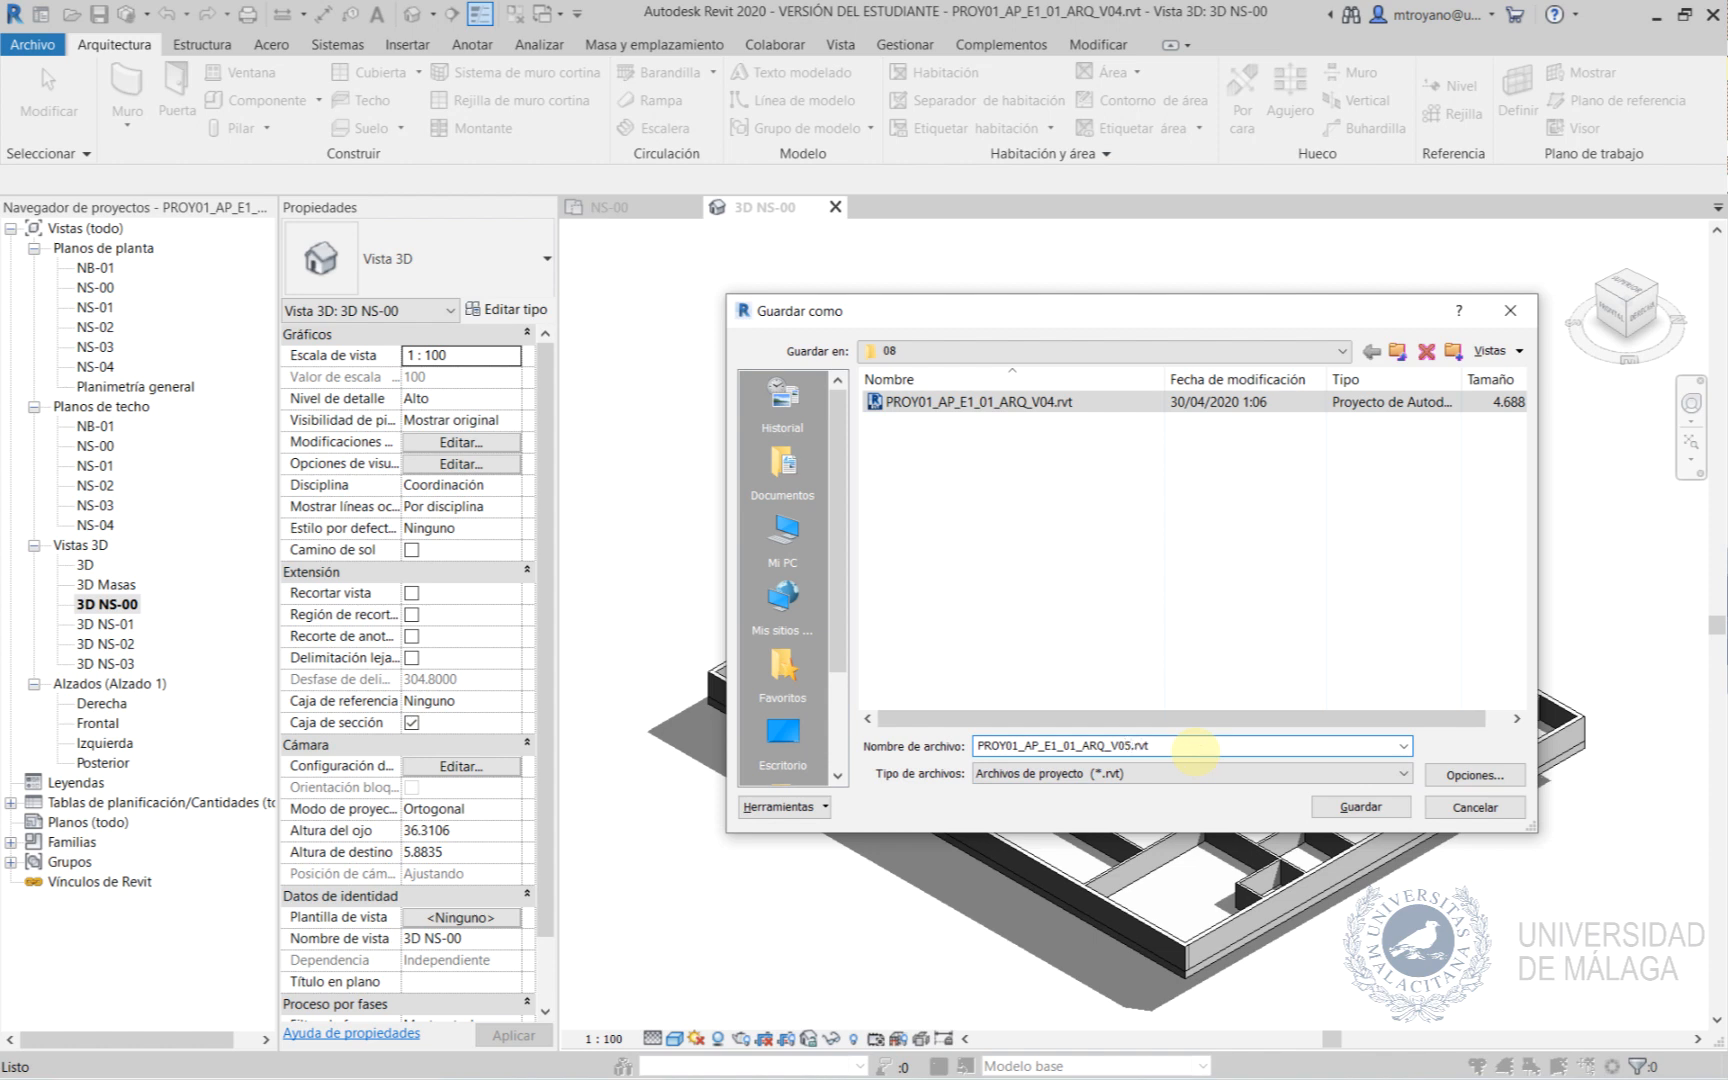
click(1358, 807)
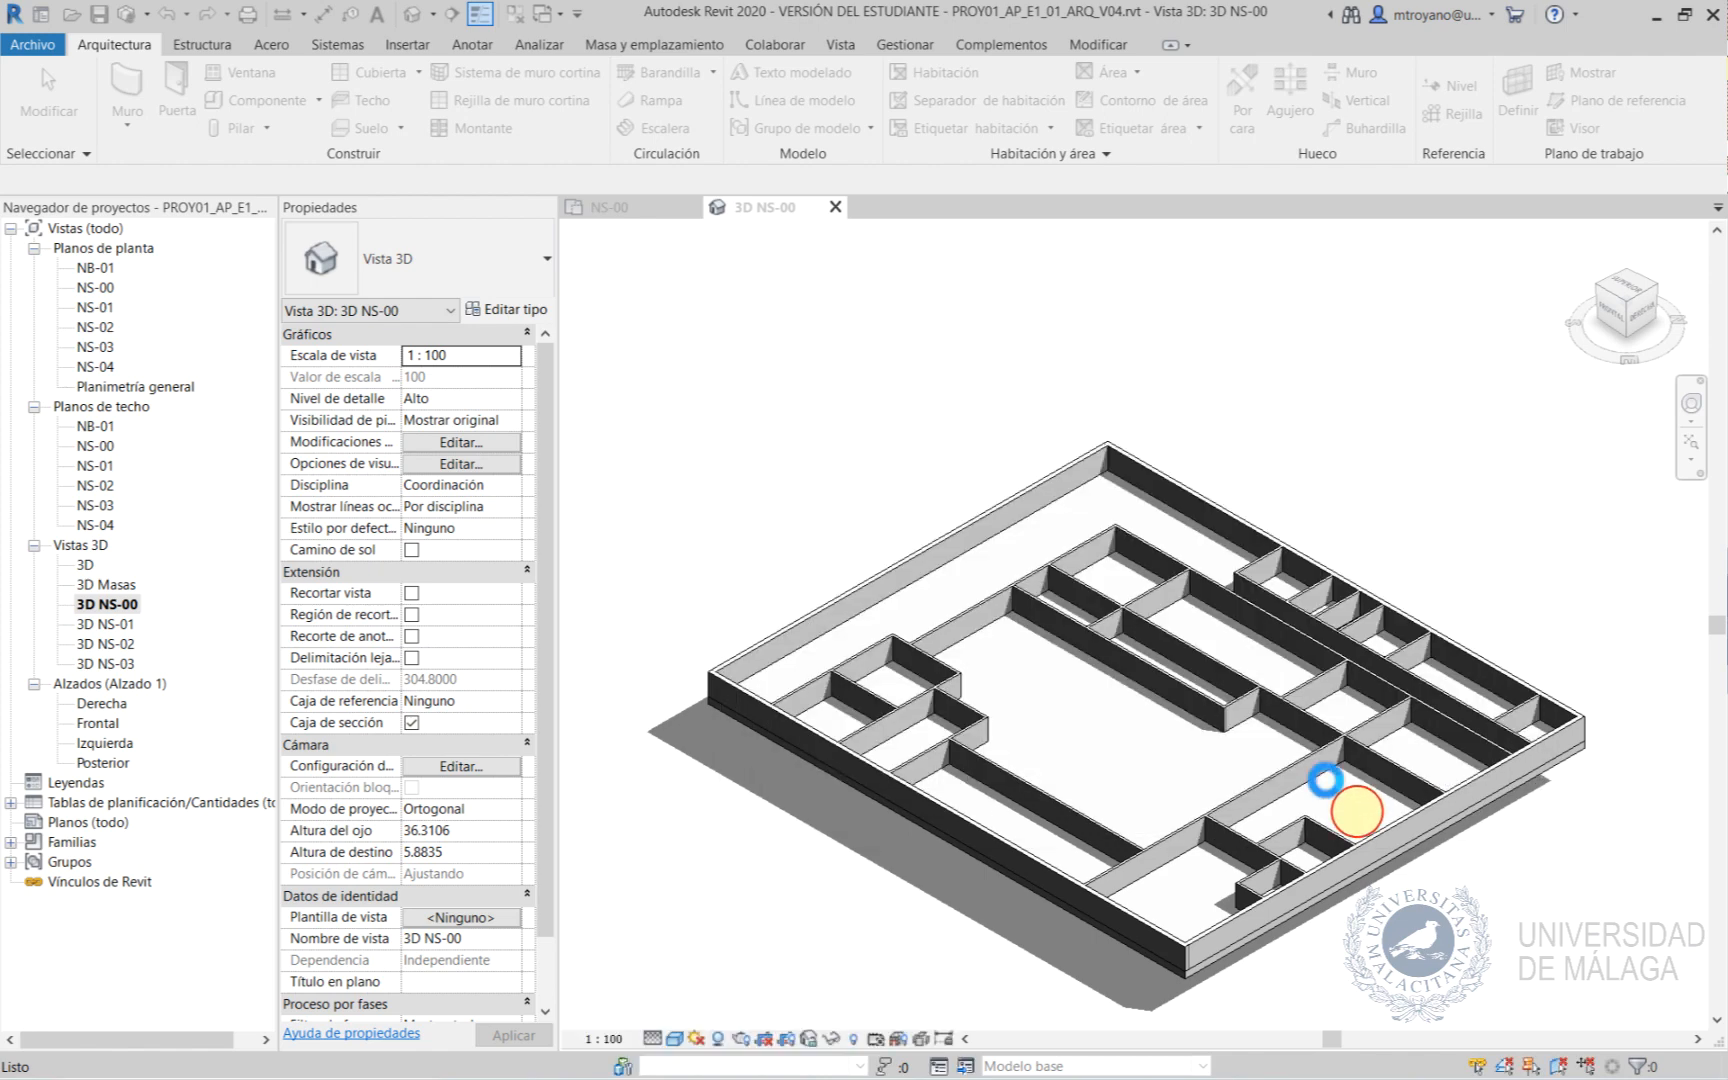